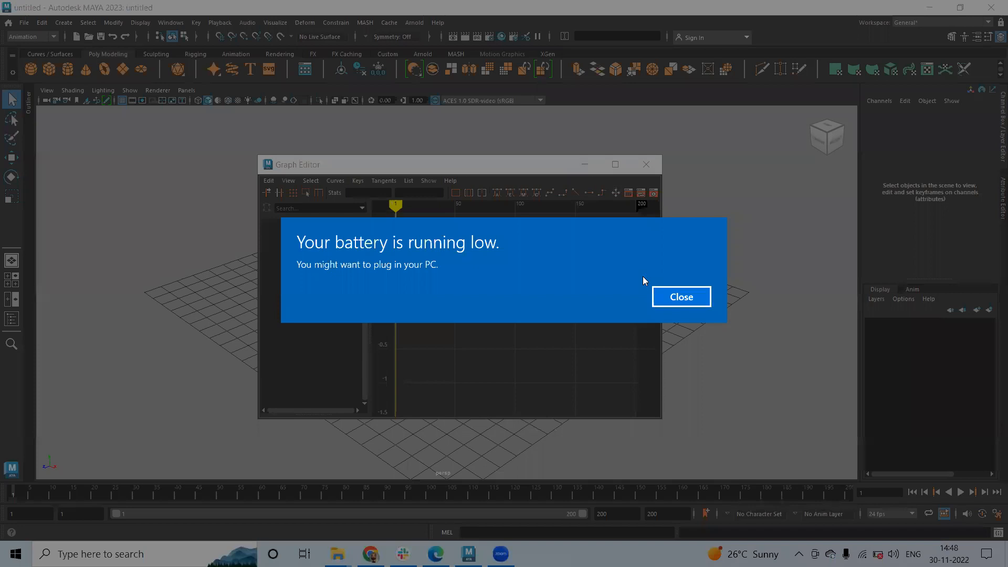
# Step: Dismiss the battery notice, minimise the Graph Editor and open the Dope Sheet, moved clear of the grid's centre
pyautogui.click(661, 298)
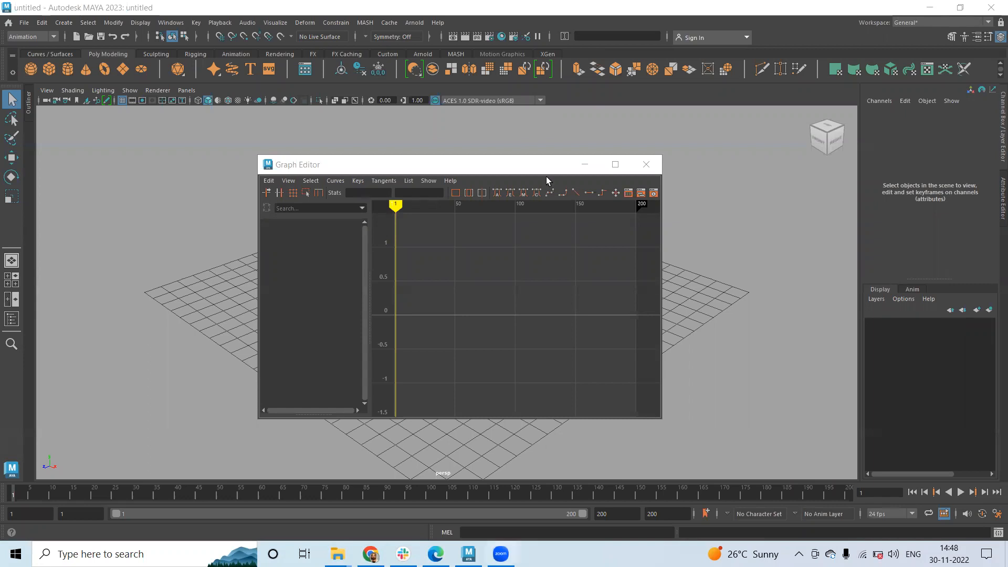
pyautogui.click(584, 164)
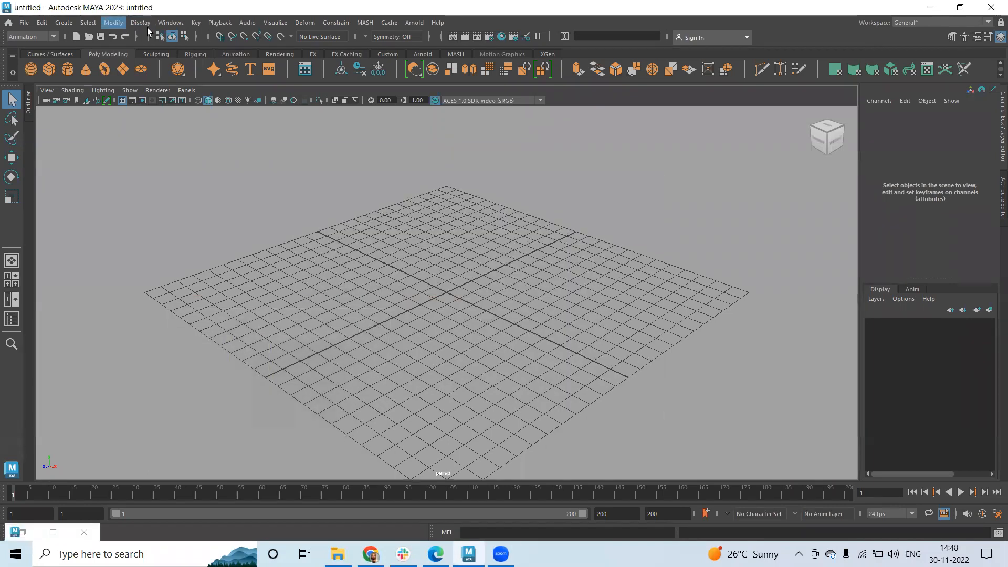
pyautogui.click(170, 23)
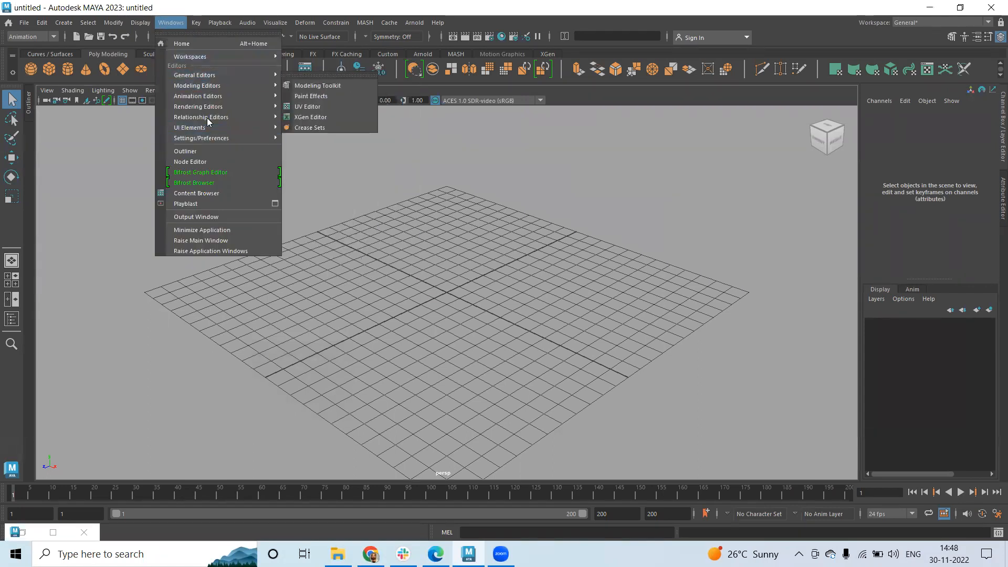
pyautogui.moveTo(204, 96)
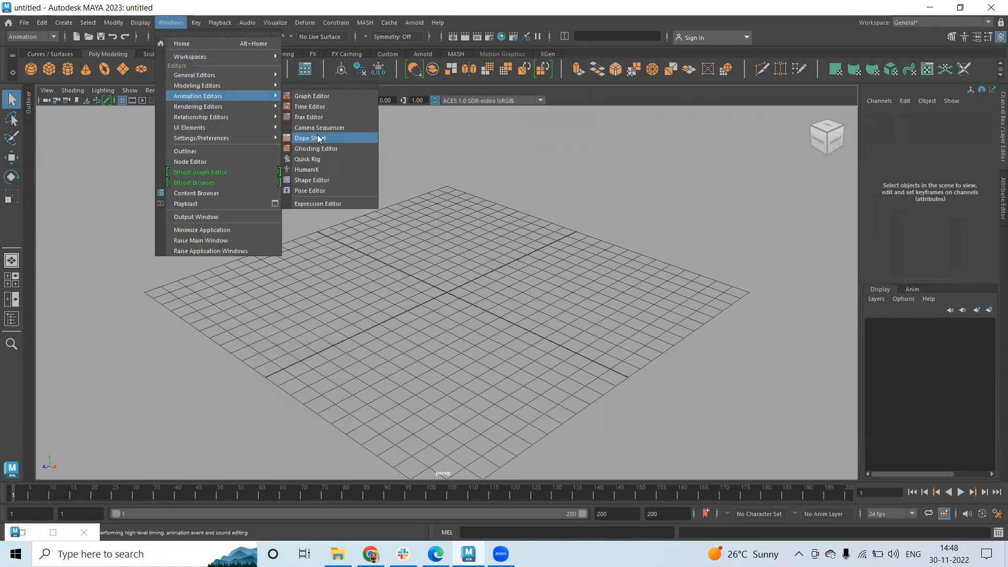
pyautogui.click(318, 139)
pyautogui.moveTo(339, 151); pyautogui.dragTo(802, 296)
# Step: Create a polygon sphere and a duplicate raised to about 1.488 in Y and scaled uniformly to about 0.696
pyautogui.keyDown('alt'); pyautogui.moveTo(419, 243); pyautogui.dragTo(331, 233); pyautogui.keyUp('alt')
pyautogui.click(31, 69)
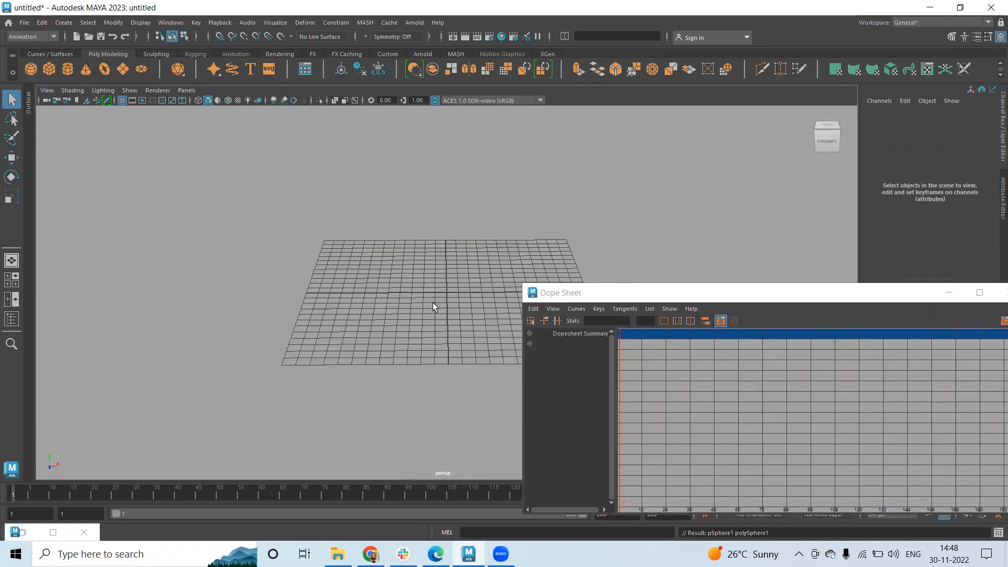
pyautogui.keyDown('alt'); pyautogui.moveTo(418, 300); pyautogui.dragTo(390, 291); pyautogui.keyUp('alt')
pyautogui.hotkey('ctrl', 'd')
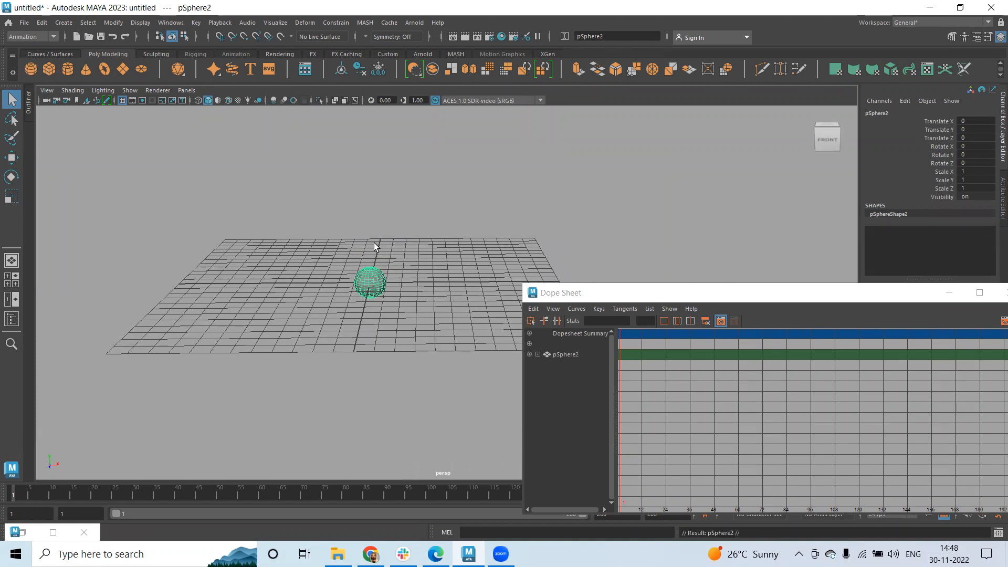
pyautogui.press('w')
pyautogui.moveTo(369, 220); pyautogui.dragTo(369, 210)
pyautogui.press('r')
pyautogui.moveTo(370, 261); pyautogui.dragTo(368, 259)
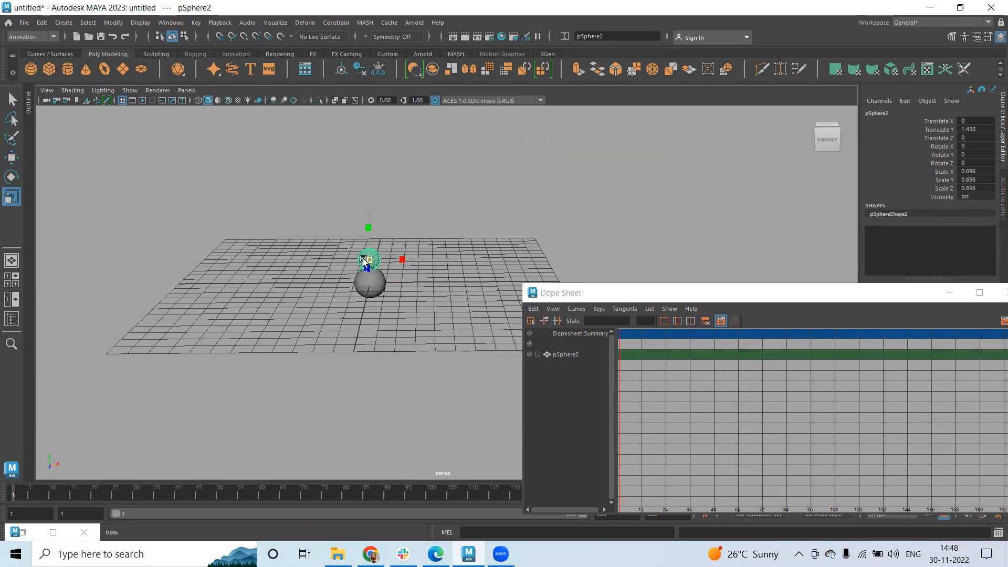
# Step: Raise the smaller sphere and use Duplicate with Transform five times to build a tower of ever smaller spheres
pyautogui.press('w')
pyautogui.moveTo(371, 221); pyautogui.dragTo(369, 206)
pyautogui.hotkey('shift', 'd')
pyautogui.hotkey('shift', 'd')
pyautogui.hotkey('shift', 'd')
pyautogui.hotkey('shift', 'd')
pyautogui.hotkey('shift', 'd')
pyautogui.click(484, 215)
pyautogui.keyDown('alt'); pyautogui.moveTo(329, 263); pyautogui.dragTo(401, 309); pyautogui.keyUp('alt')
pyautogui.moveTo(371, 163); pyautogui.dragTo(369, 132)
# Step: Move the whole sphere stack to about -11.455 in X and key it at frames 1 and 10
pyautogui.keyDown('alt'); pyautogui.moveTo(473, 290); pyautogui.dragTo(367, 277); pyautogui.keyUp('alt')
pyautogui.moveTo(590, 291); pyautogui.dragTo(554, 201)
pyautogui.keyDown('alt'); pyautogui.moveTo(252, 226); pyautogui.dragTo(208, 245, button='right'); pyautogui.keyUp('alt')
pyautogui.keyDown('alt'); pyautogui.moveTo(331, 261); pyautogui.dragTo(367, 268); pyautogui.keyUp('alt')
pyautogui.moveTo(376, 176); pyautogui.dragTo(206, 194)
pyautogui.press('s')
pyautogui.click(50, 497)
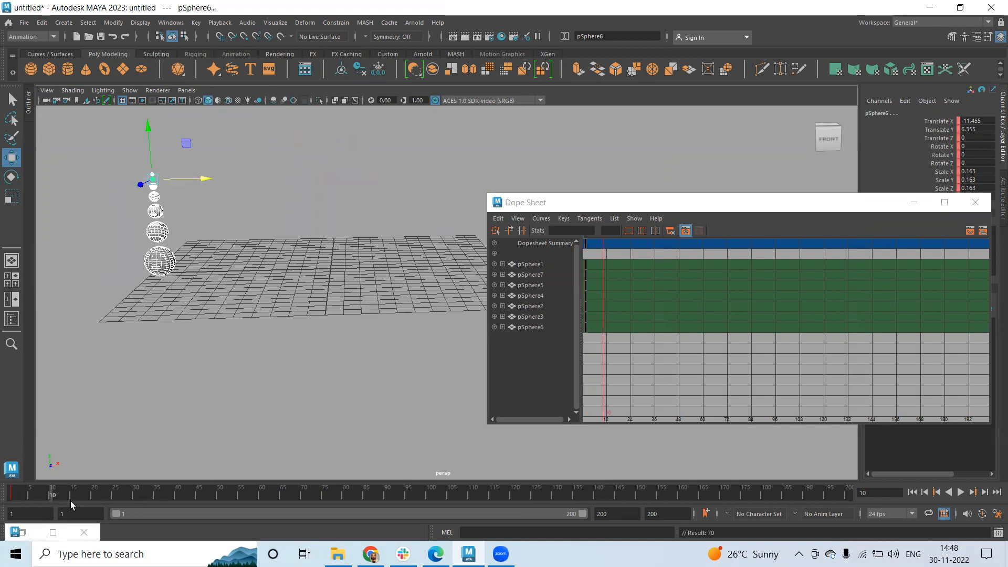
pyautogui.press('s')
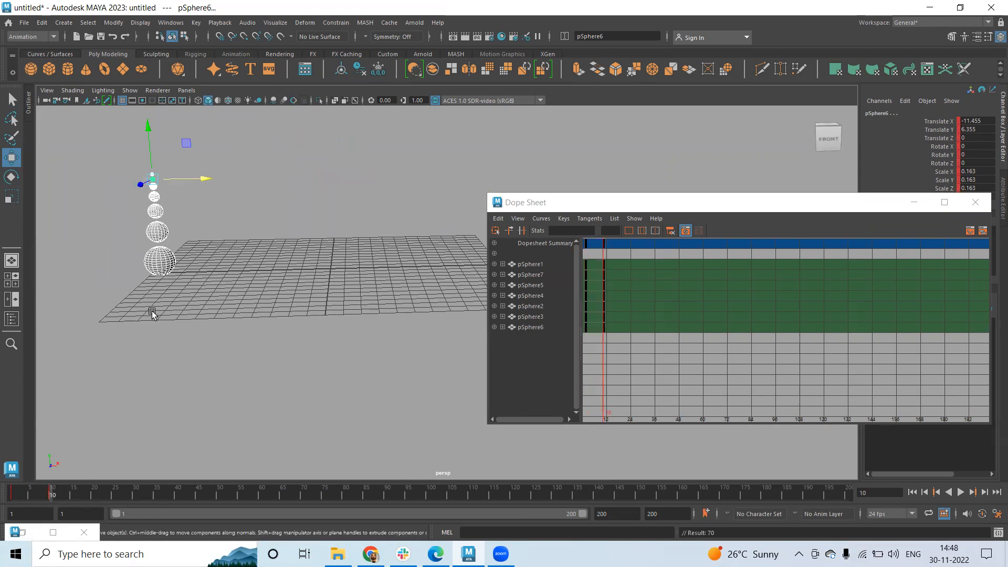
# Step: At frame 40, move the sphere stack to about 4.27 in X and set a key
pyautogui.click(178, 495)
pyautogui.moveTo(205, 179); pyautogui.dragTo(434, 203)
pyautogui.press('s')
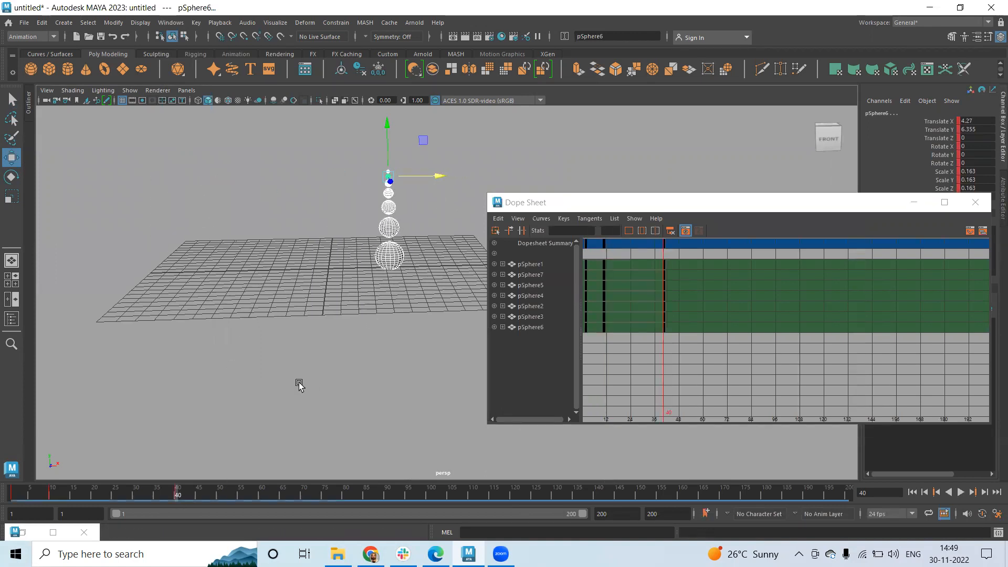
# Step: Key the sphere stack slightly back along X at frame 50, and forward at about 4.297 in X at frame 60
pyautogui.keyDown('alt'); pyautogui.moveTo(299, 384); pyautogui.dragTo(171, 383, button='middle'); pyautogui.keyUp('alt')
pyautogui.moveTo(178, 496); pyautogui.dragTo(219, 497)
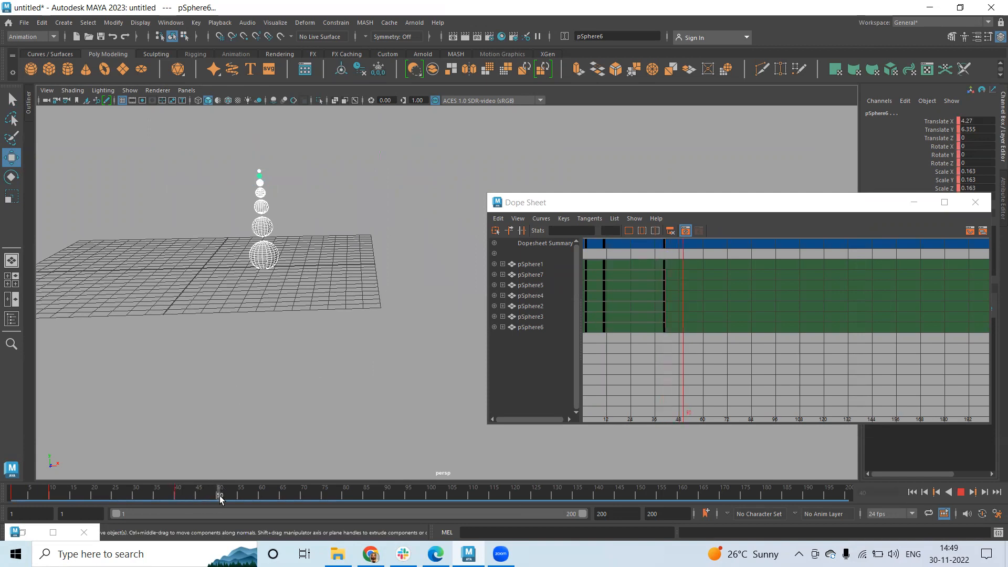
pyautogui.moveTo(311, 175); pyautogui.dragTo(281, 180)
pyautogui.press('s')
pyautogui.moveTo(224, 496); pyautogui.dragTo(261, 496)
pyautogui.moveTo(283, 175); pyautogui.dragTo(310, 175)
pyautogui.press('s')
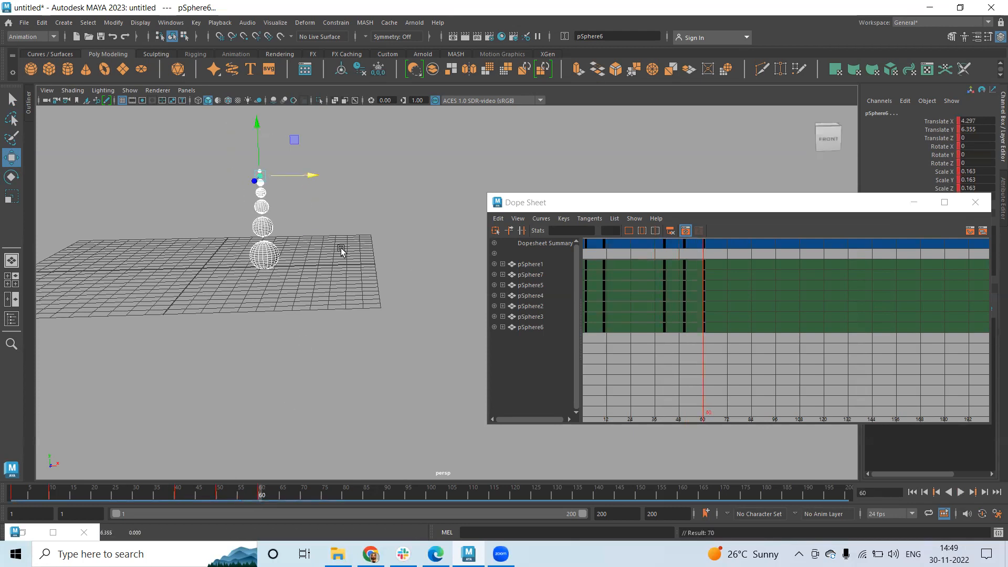
# Step: At frame 100, move the sphere stack beyond the grid to about 32.367 in X and set a key
pyautogui.keyDown('alt'); pyautogui.moveTo(310, 270); pyautogui.dragTo(213, 226); pyautogui.keyUp('alt')
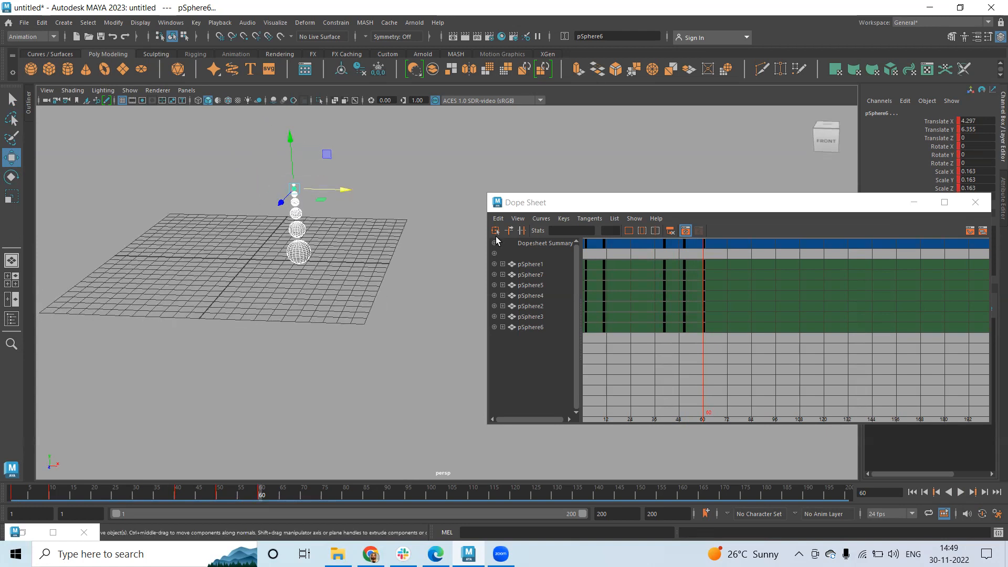
pyautogui.moveTo(604, 203); pyautogui.dragTo(573, 185)
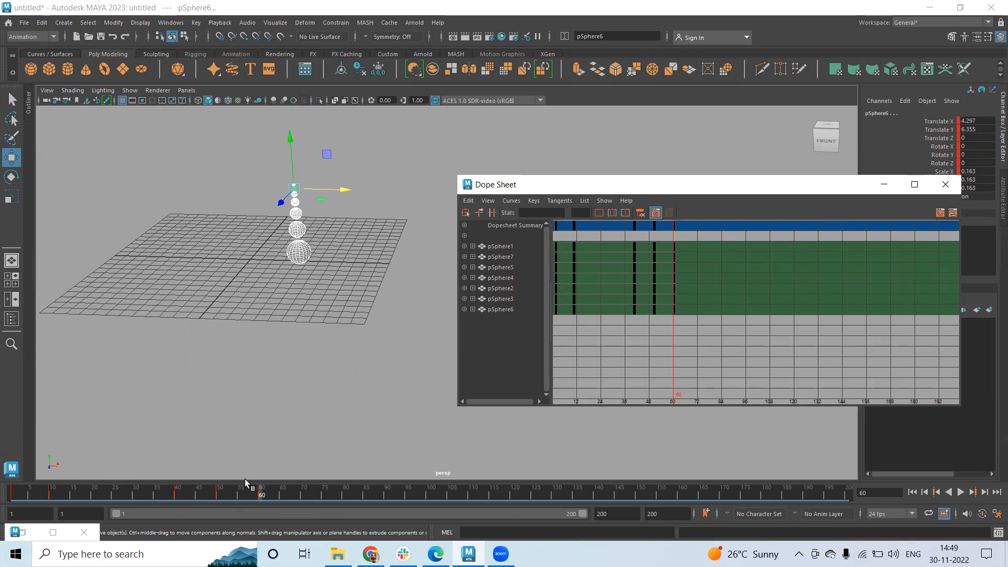
pyautogui.moveTo(239, 496); pyautogui.dragTo(425, 503)
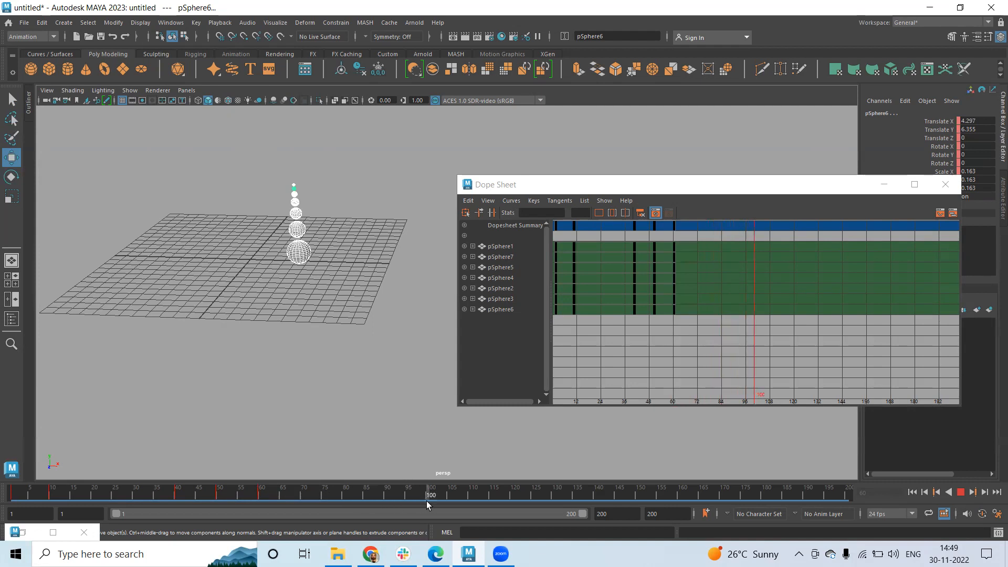
pyautogui.scroll(-4, 206, 261)
pyautogui.keyDown('alt'); pyautogui.moveTo(206, 274); pyautogui.dragTo(10, 281, button='middle'); pyautogui.keyUp('alt')
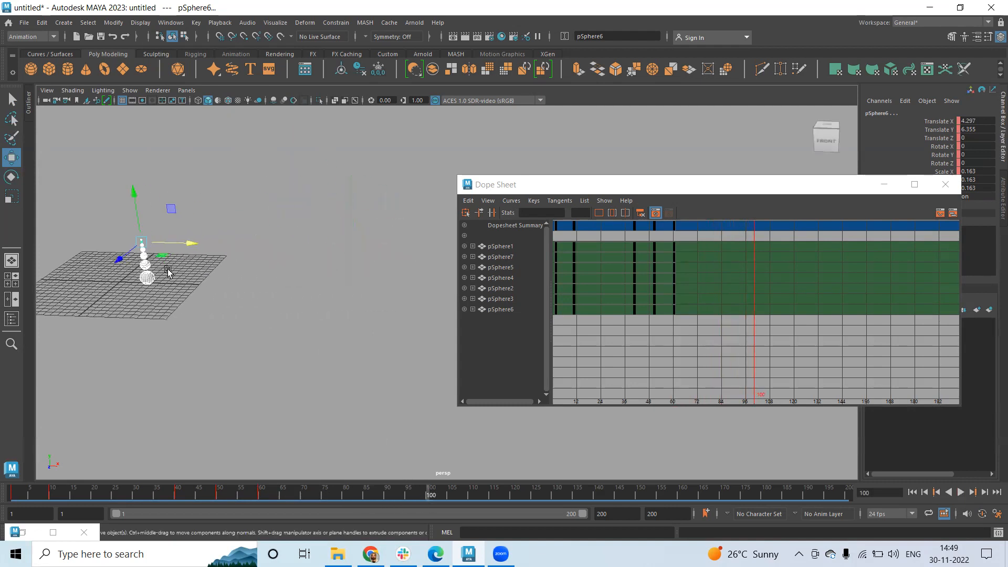
pyautogui.moveTo(184, 242); pyautogui.dragTo(375, 287)
pyautogui.press('s')
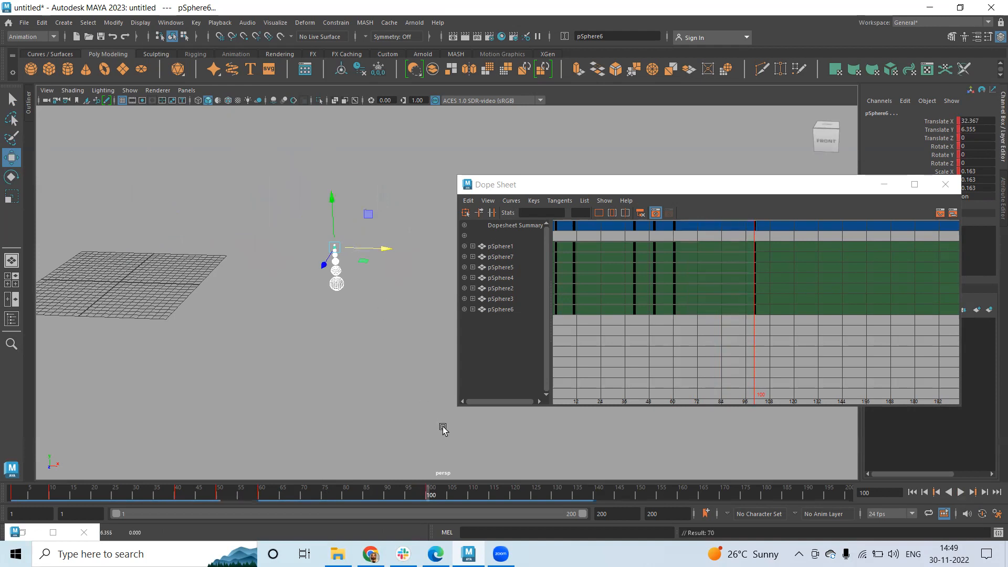
# Step: Hold the stack's frame 60 pose by keying the same position at frame 70
pyautogui.moveTo(284, 498); pyautogui.dragTo(263, 496)
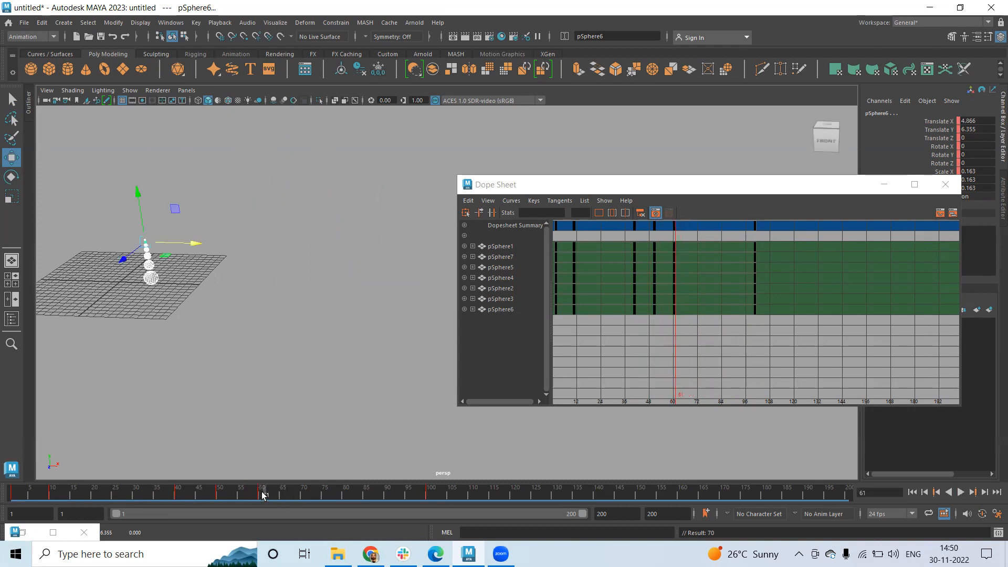
pyautogui.click(262, 496)
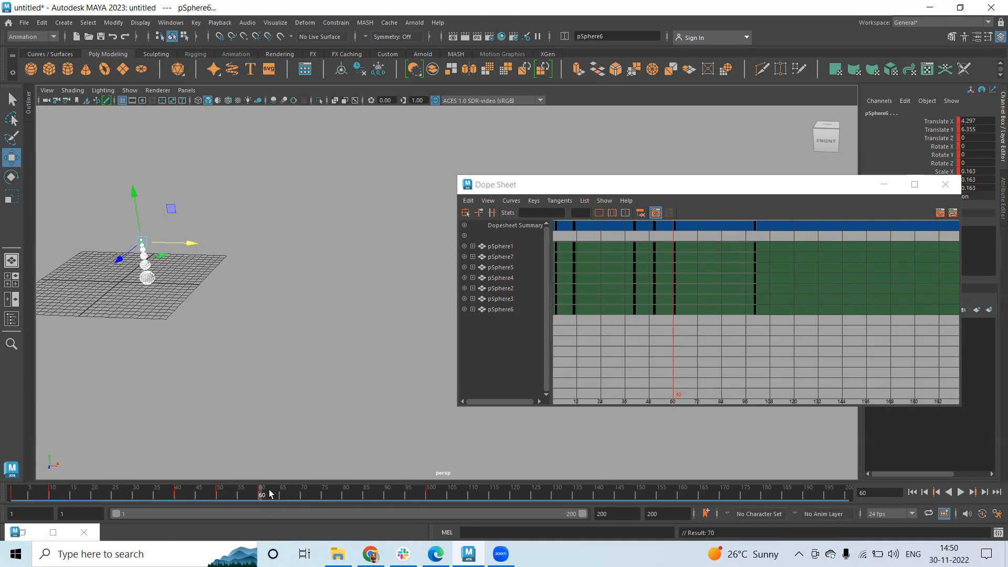
pyautogui.hotkey('alt', 'v')
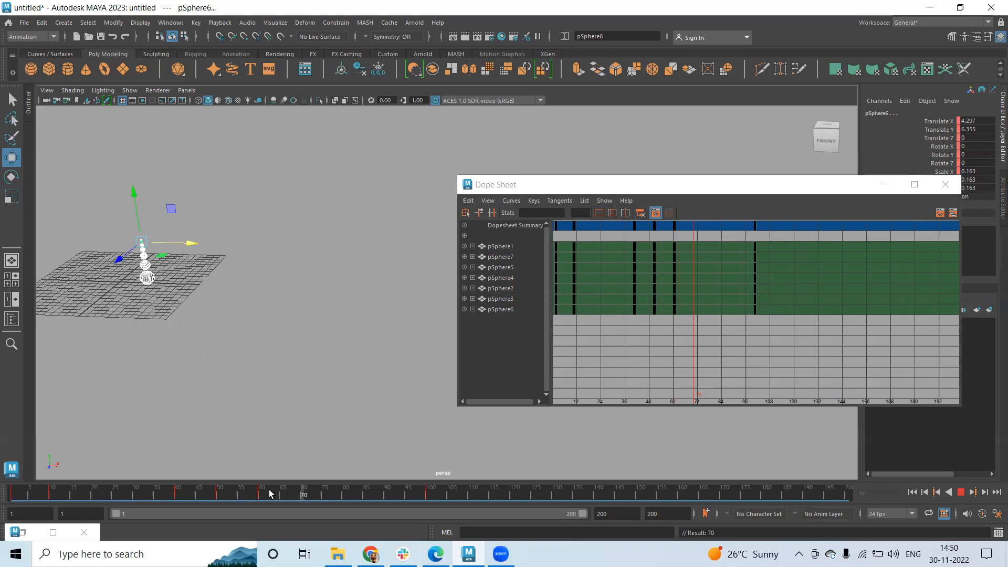
pyautogui.click(303, 494)
pyautogui.press('s')
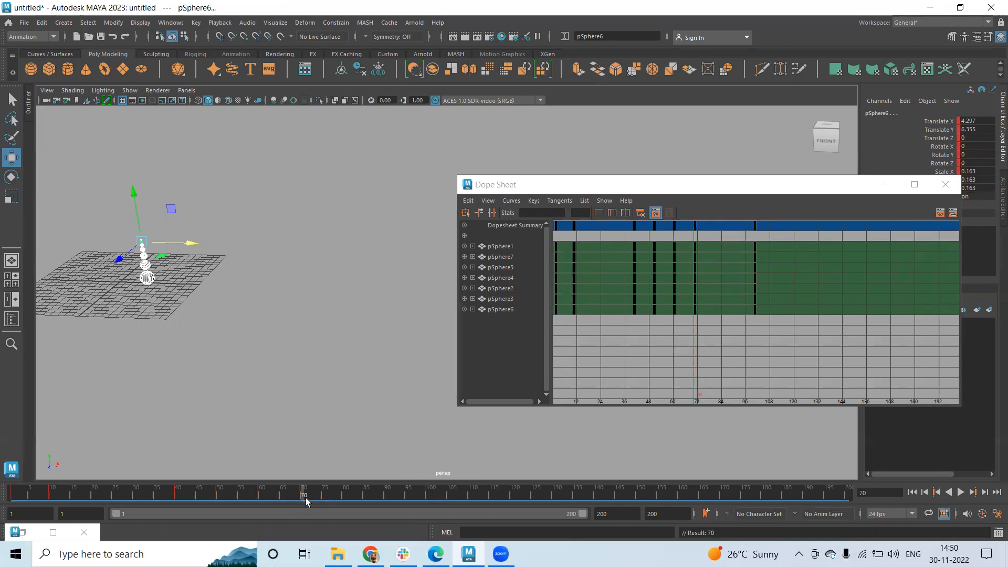
# Step: Reposition the Dope Sheet and step between the stack's keys around frames 60 and 70 to check the hold
pyautogui.click(260, 493)
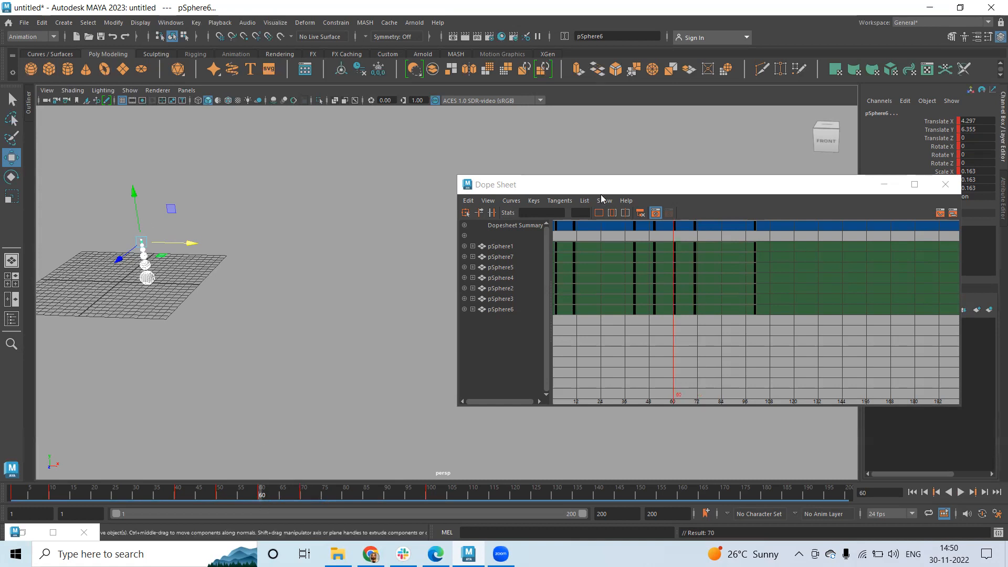
pyautogui.moveTo(697, 187); pyautogui.dragTo(621, 189)
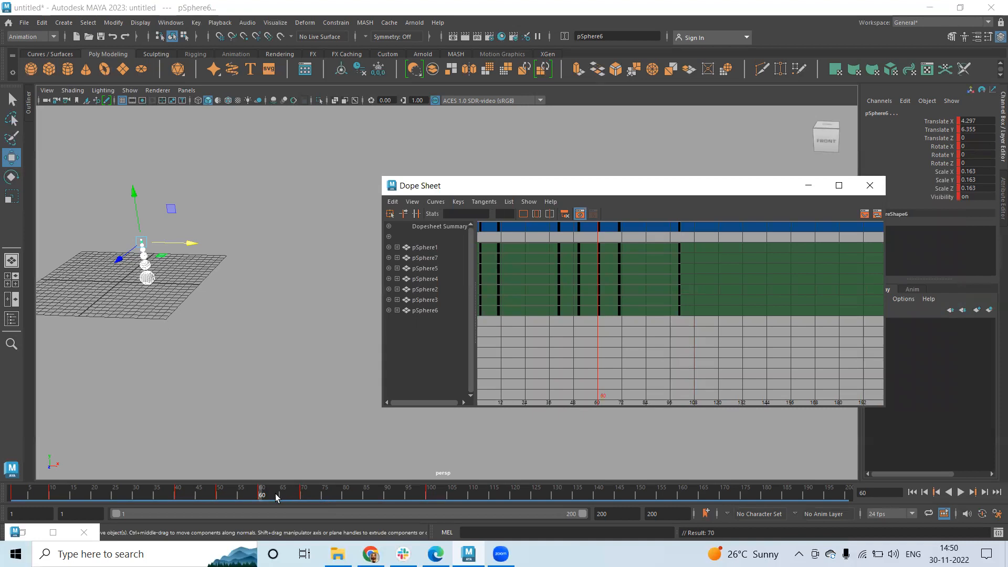
pyautogui.moveTo(276, 494); pyautogui.dragTo(255, 496)
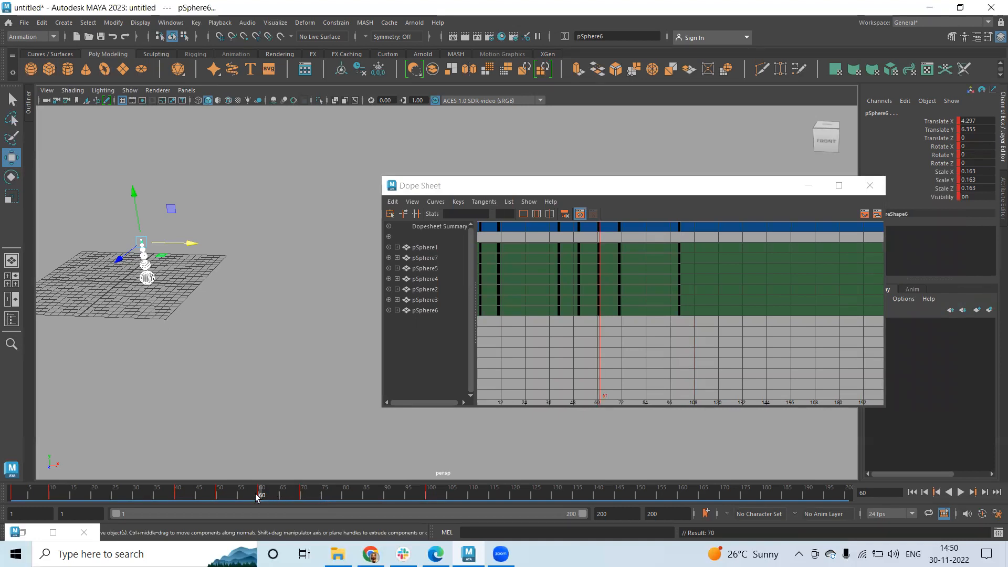
pyautogui.press('.')
pyautogui.press(',')
pyautogui.press('.')
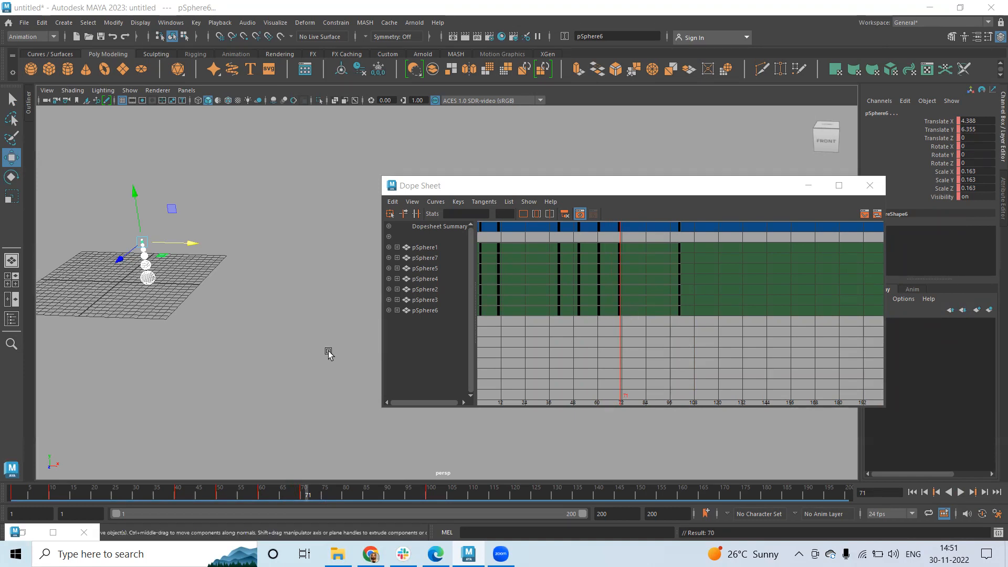
# Step: Set the Time Slider preferences to a playback speed of 24 fps x 1 and save them
pyautogui.click(997, 533)
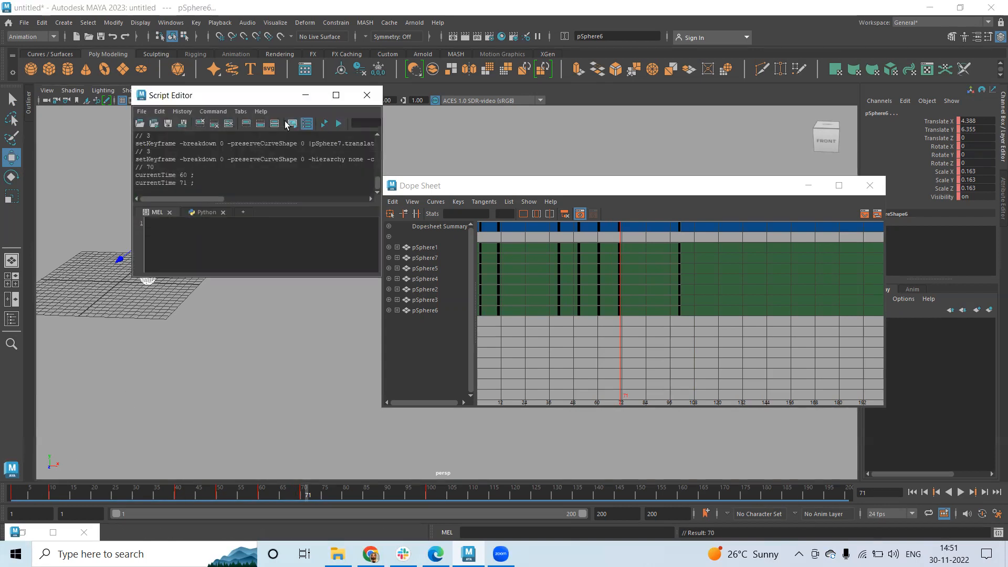
pyautogui.click(366, 95)
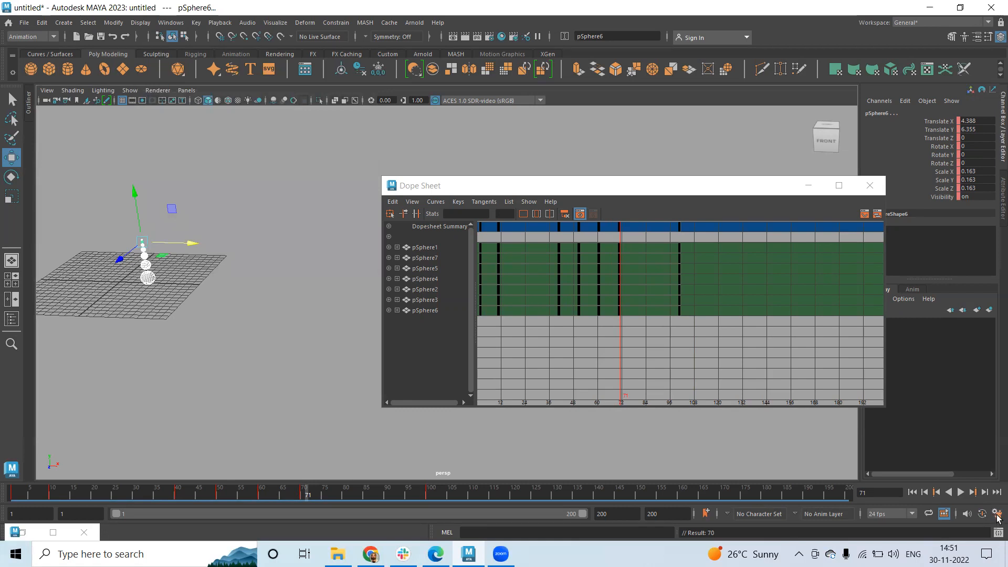
pyautogui.click(997, 514)
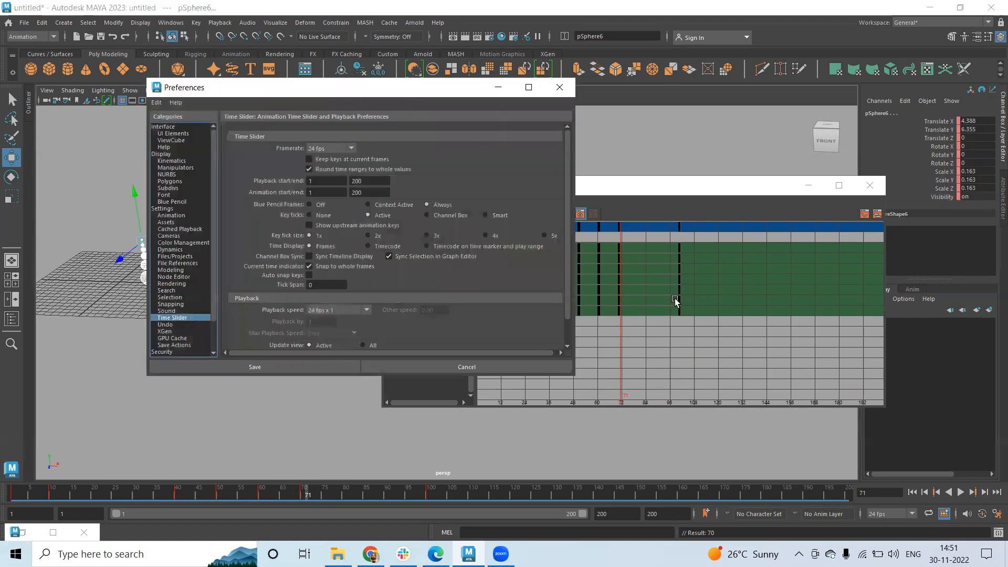
pyautogui.moveTo(326, 94); pyautogui.dragTo(244, 100)
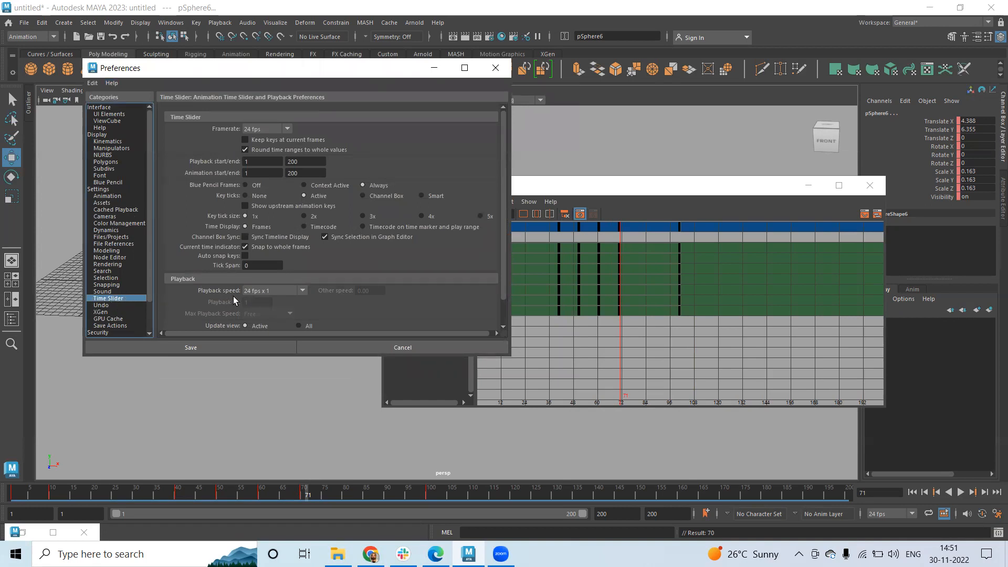
pyautogui.click(273, 288)
pyautogui.click(268, 316)
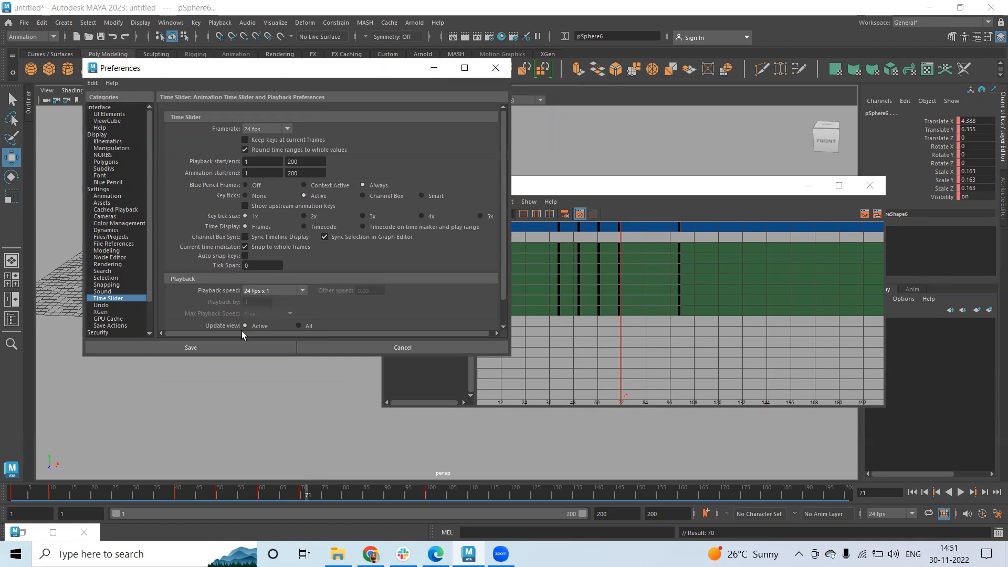
pyautogui.click(267, 291)
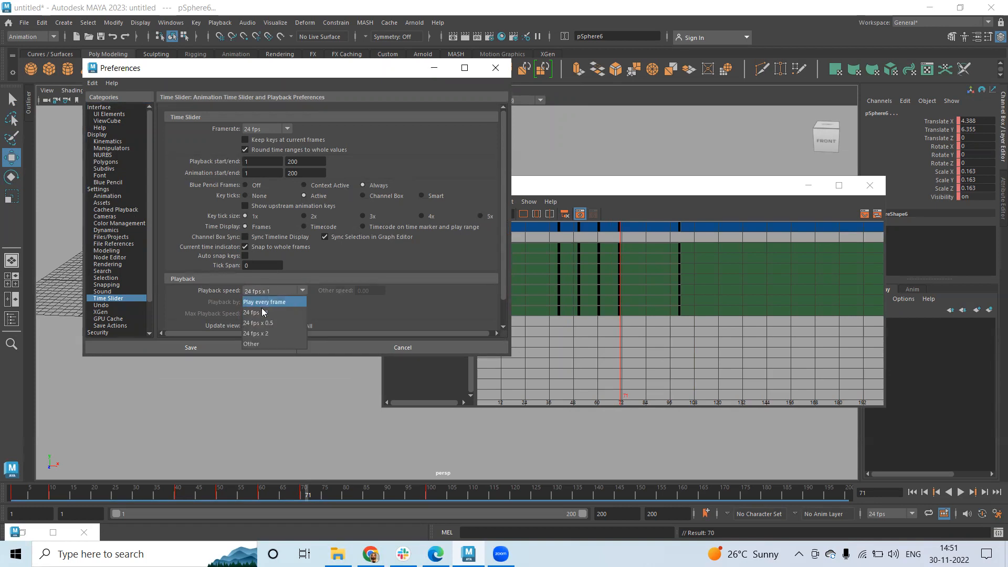
pyautogui.click(259, 312)
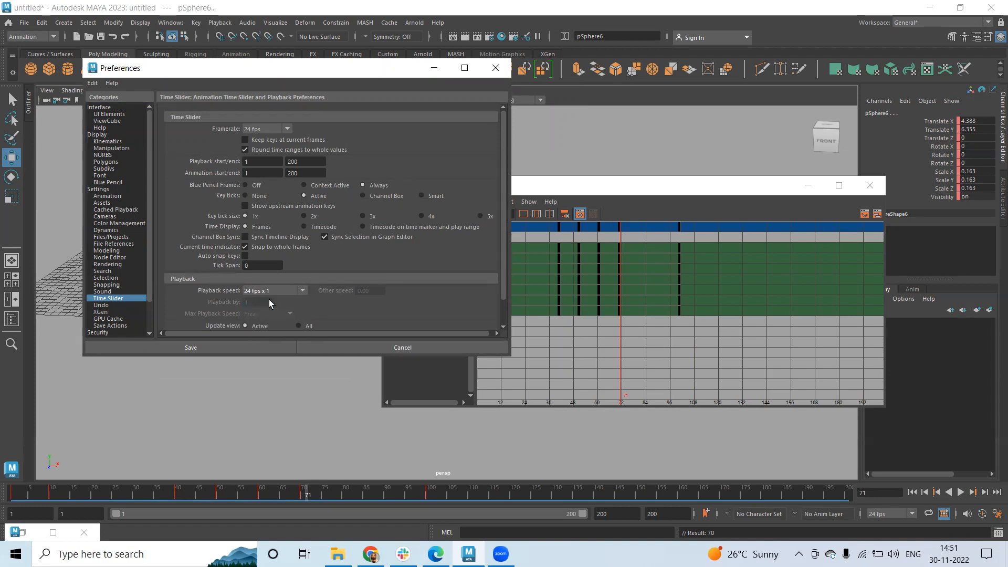
pyautogui.click(205, 347)
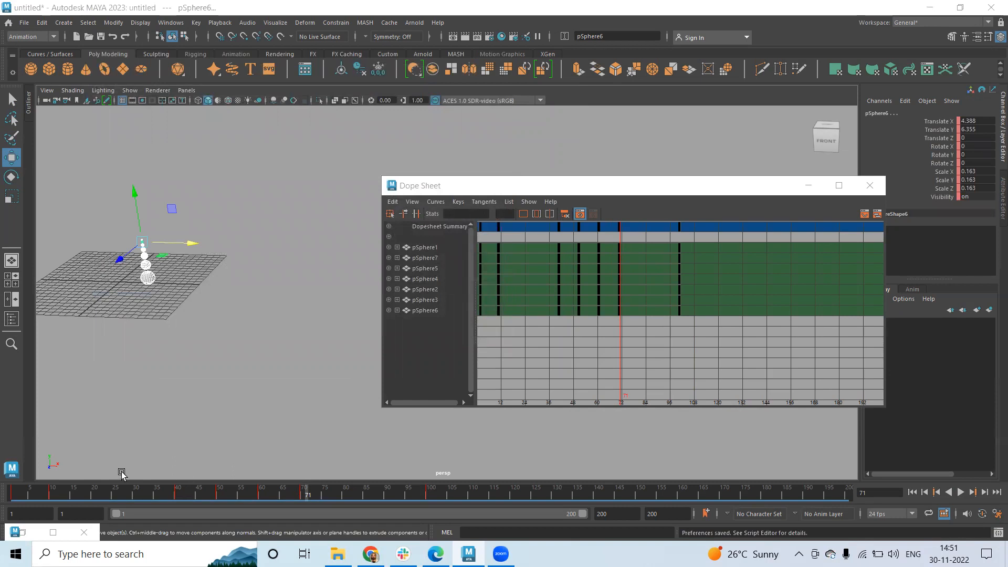
# Step: Play the sphere stack's animation from frame 1
pyautogui.click(13, 493)
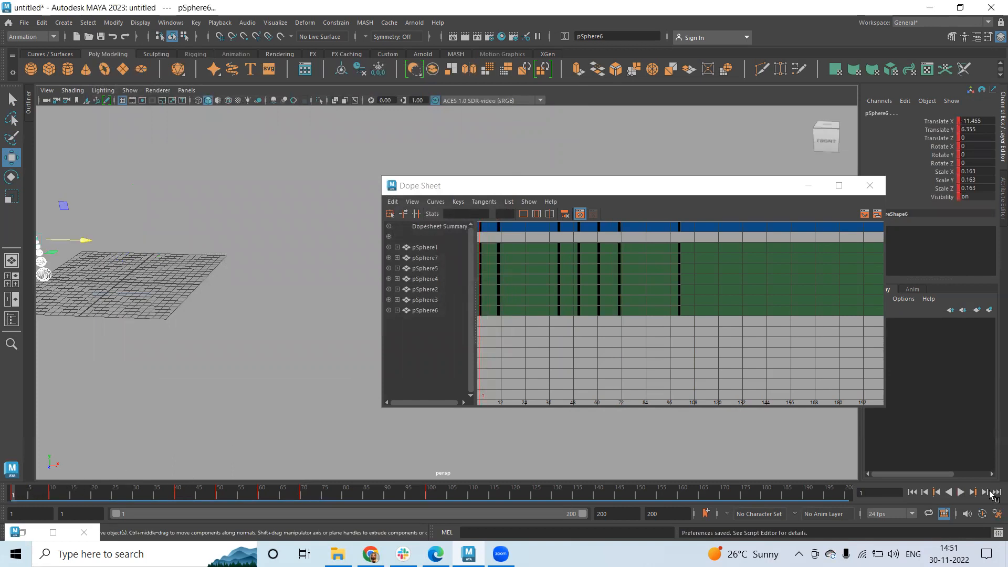
pyautogui.click(960, 492)
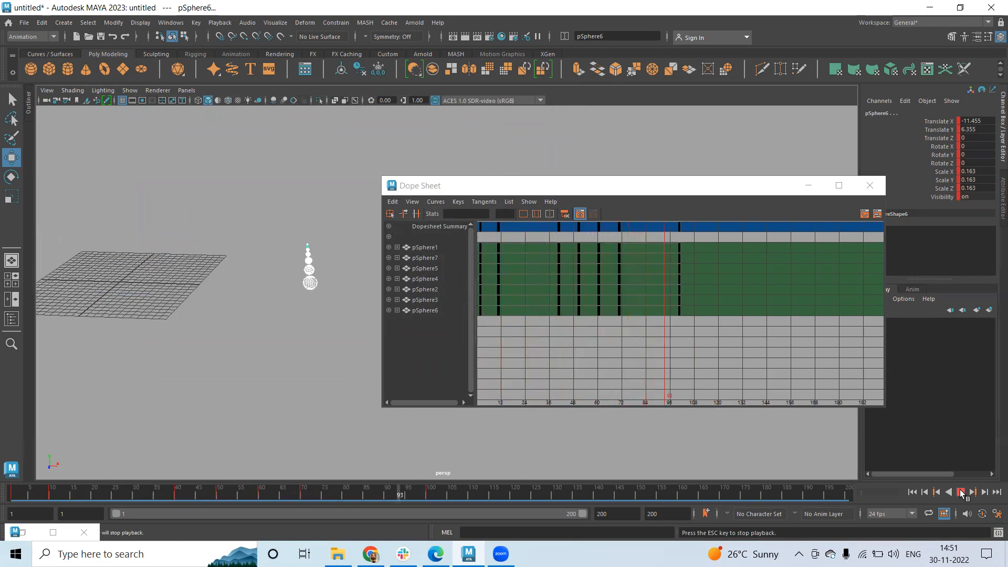
# Step: Stop the playback and close the Dope Sheet with nothing selected in the scene
pyautogui.click(960, 492)
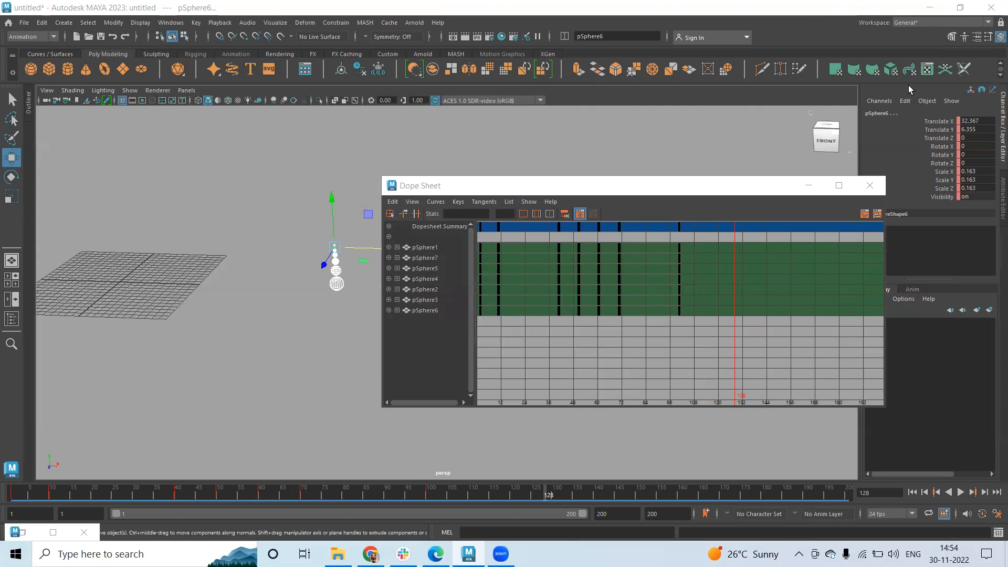
pyautogui.click(561, 137)
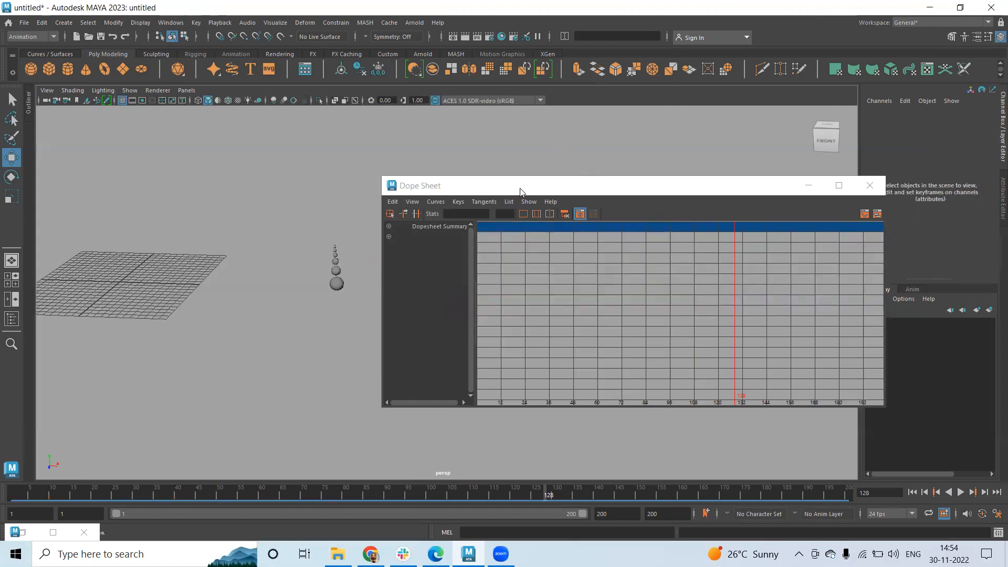
pyautogui.moveTo(736, 189); pyautogui.dragTo(729, 207)
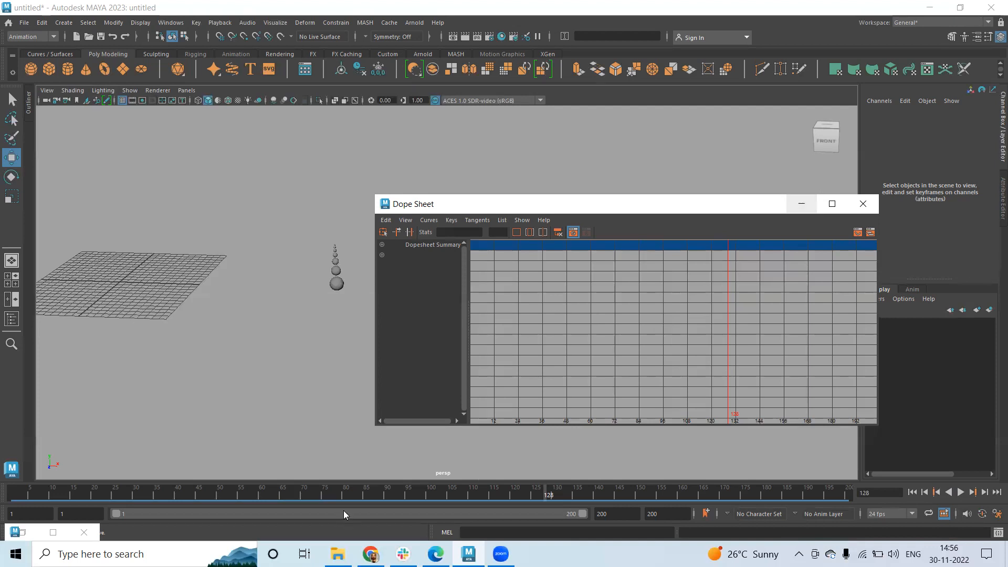
pyautogui.click(347, 245)
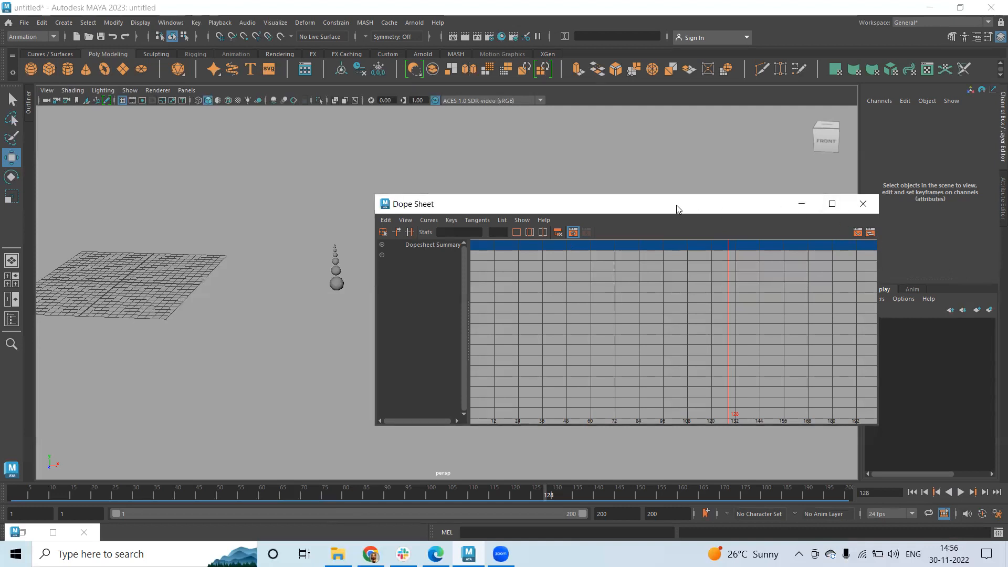
pyautogui.moveTo(675, 210); pyautogui.dragTo(666, 191)
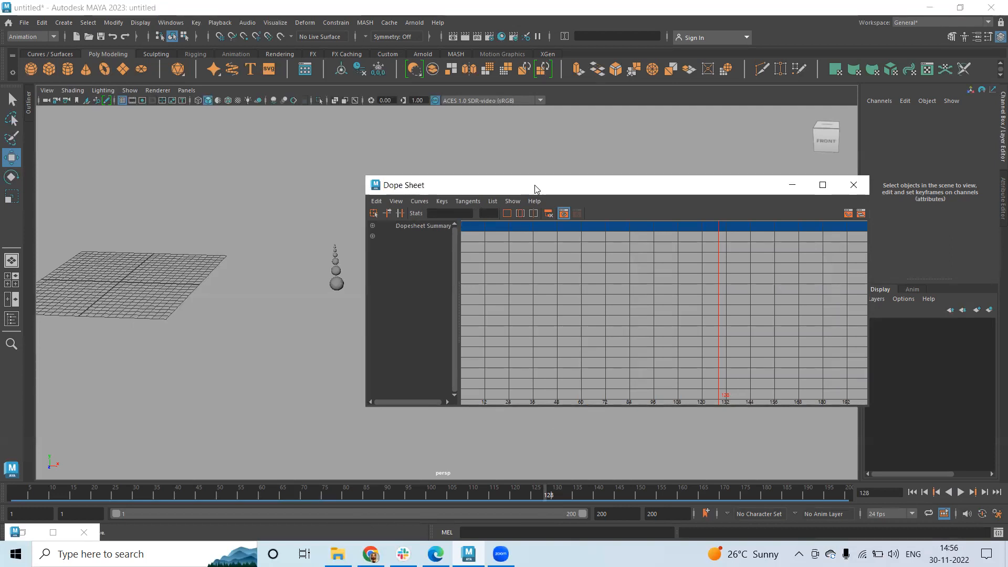
pyautogui.moveTo(533, 189); pyautogui.dragTo(196, 223)
pyautogui.click(516, 219)
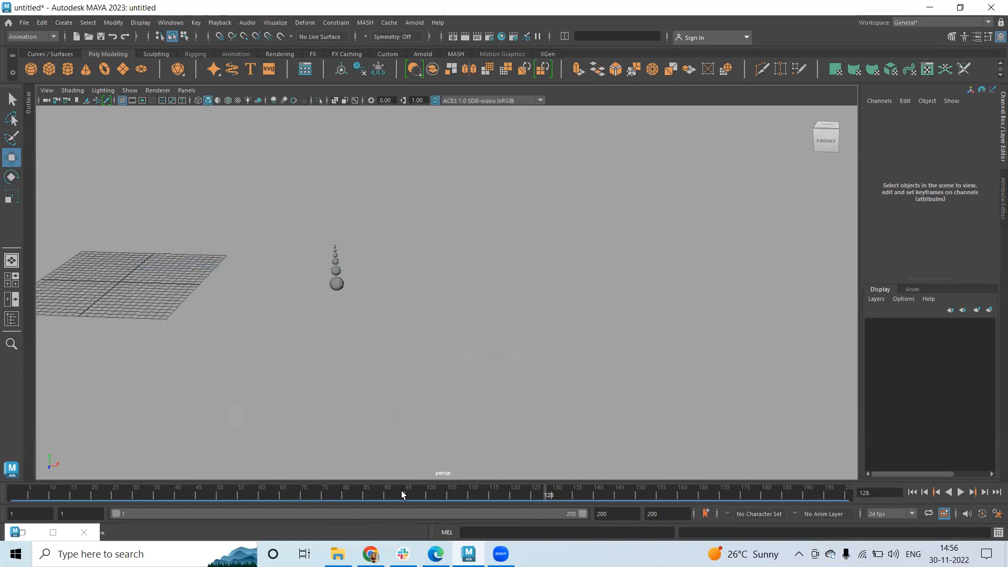
# Step: Remove the sphere stack so the scene is empty and return to frame 1
pyautogui.keyDown('alt'); pyautogui.moveTo(304, 214); pyautogui.dragTo(404, 278, button='middle'); pyautogui.keyUp('alt')
pyautogui.moveTo(404, 278); pyautogui.dragTo(605, 414)
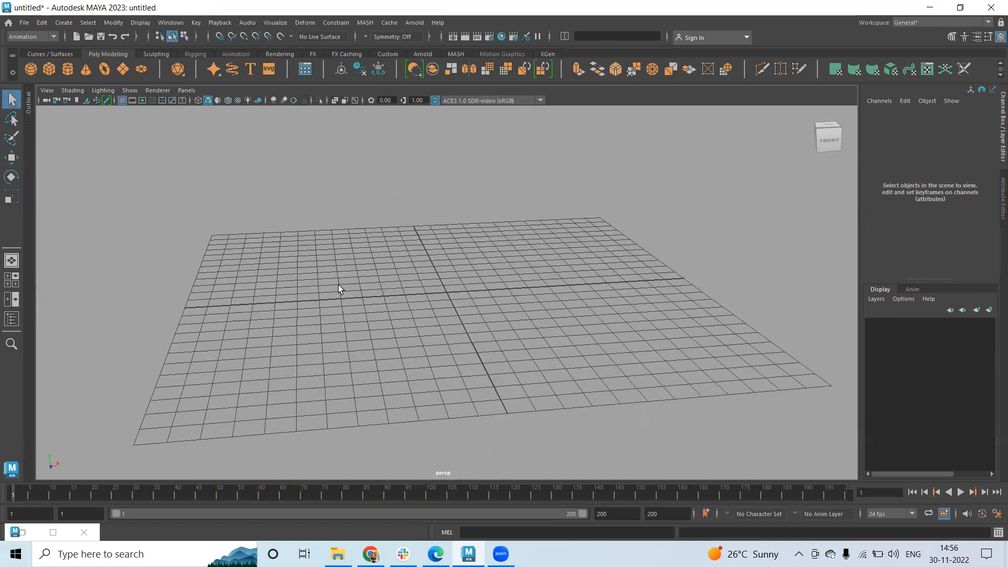
pyautogui.keyDown('alt'); pyautogui.moveTo(338, 288); pyautogui.dragTo(414, 346); pyautogui.keyUp('alt')
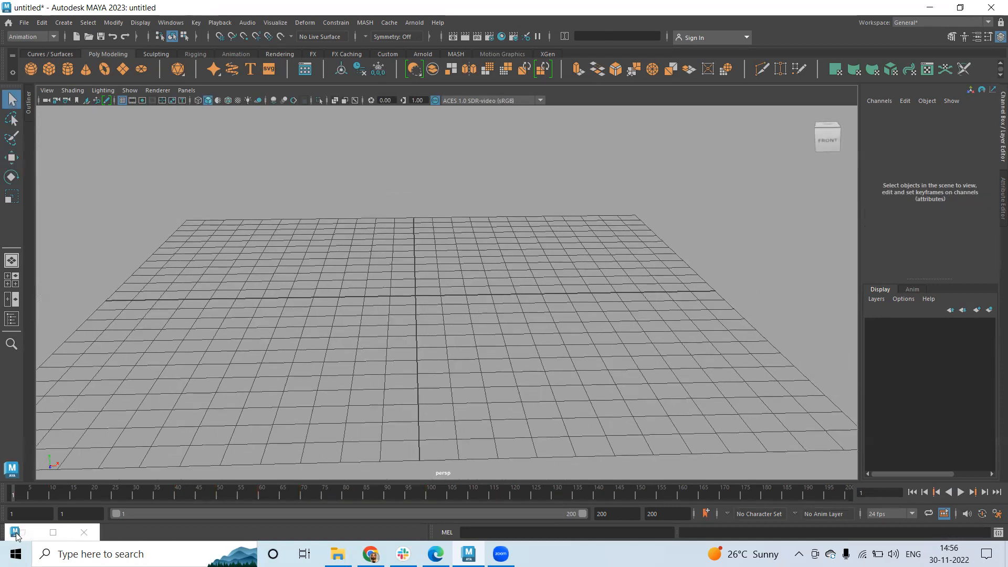
# Step: Restore the Graph Editor to look at the Pre Infinity curve options, and minimise it again
pyautogui.click(53, 531)
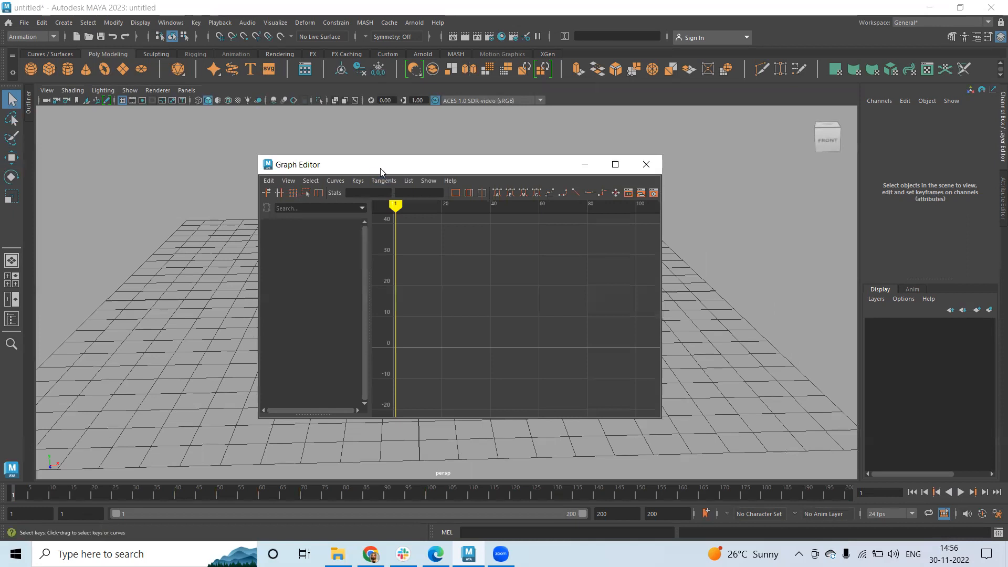
pyautogui.moveTo(380, 173); pyautogui.dragTo(365, 169)
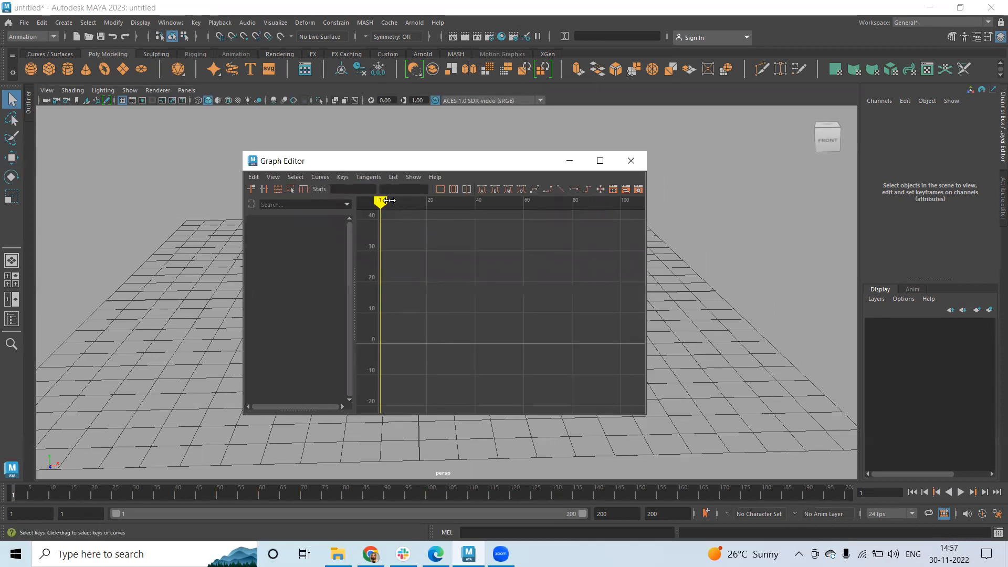
pyautogui.click(320, 177)
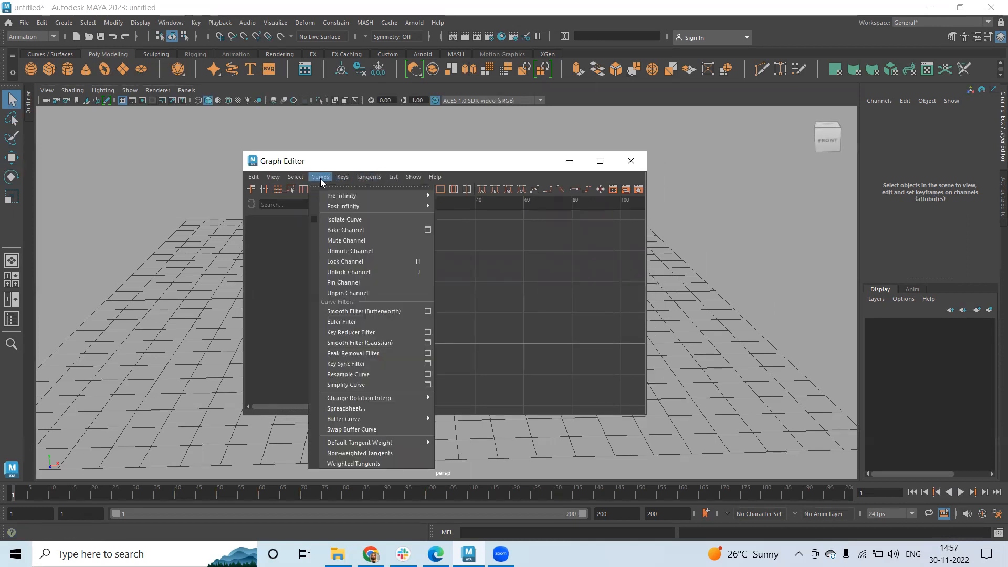
pyautogui.moveTo(332, 196)
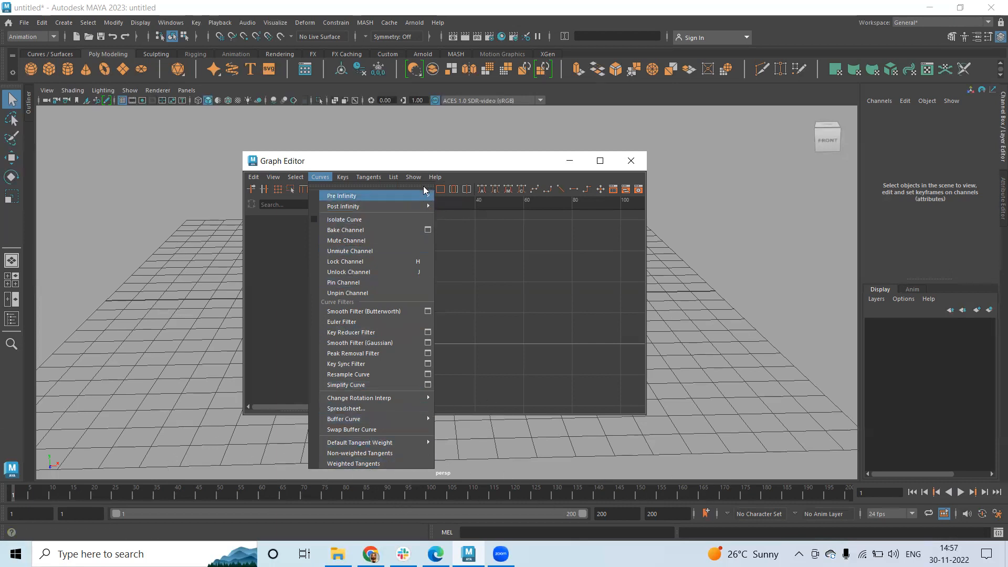
pyautogui.moveTo(390, 198)
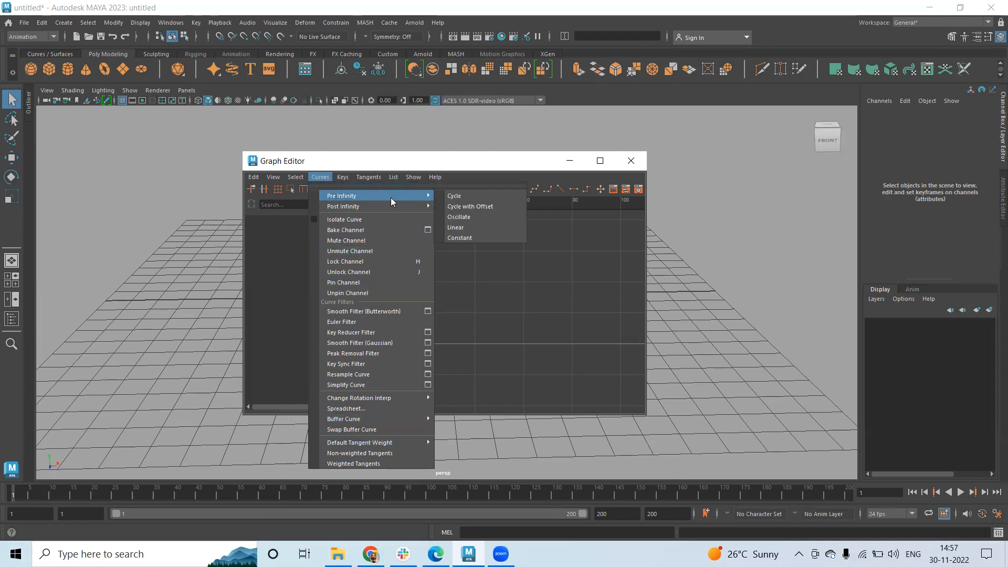
pyautogui.click(193, 386)
pyautogui.click(570, 161)
# Step: Create a polygon sphere resting on the grid at Translate Y about 1.007 and move it to Translate X about -10.886
pyautogui.keyDown('alt'); pyautogui.moveTo(325, 237); pyautogui.dragTo(299, 240); pyautogui.keyUp('alt')
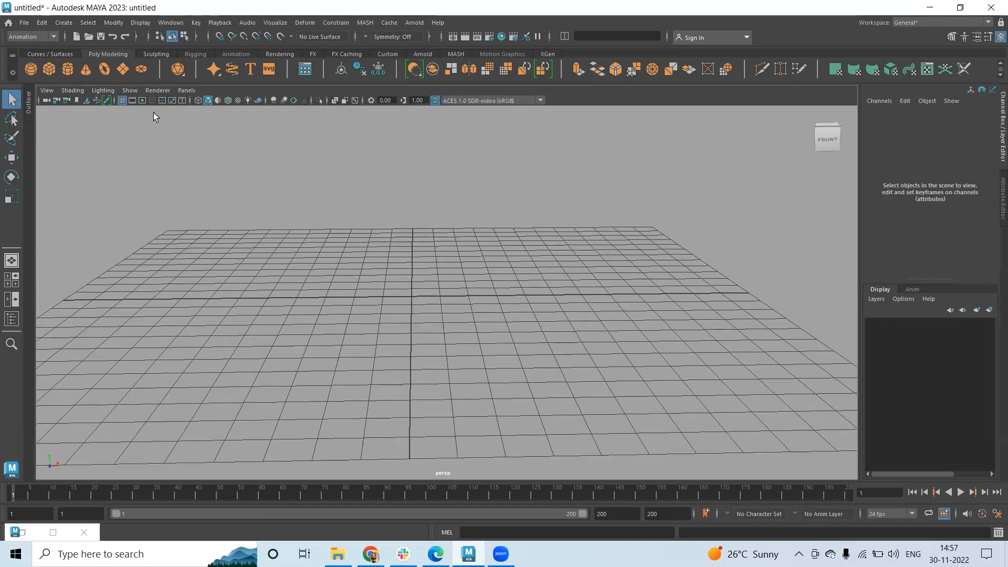
pyautogui.click(30, 69)
pyautogui.press('w')
pyautogui.moveTo(419, 258); pyautogui.dragTo(398, 341)
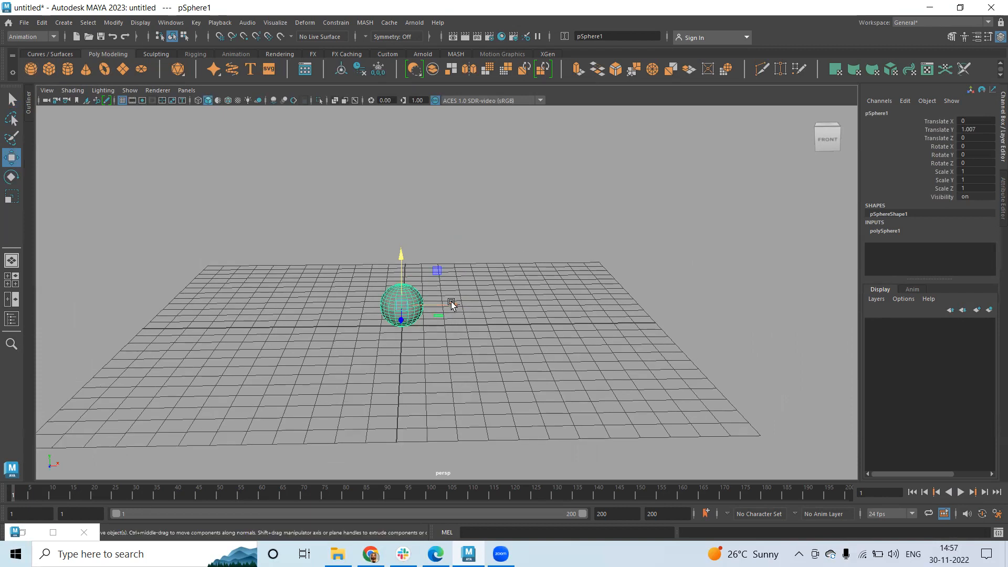
pyautogui.moveTo(451, 303); pyautogui.dragTo(216, 301)
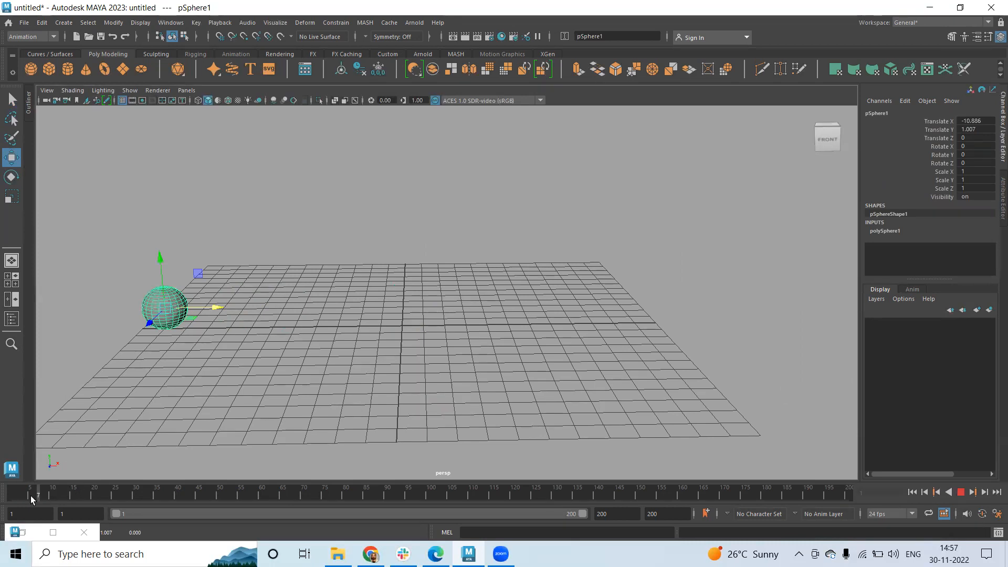
# Step: Key the sphere's grounded pose at frame 1 and again at frame 25
pyautogui.press('s')
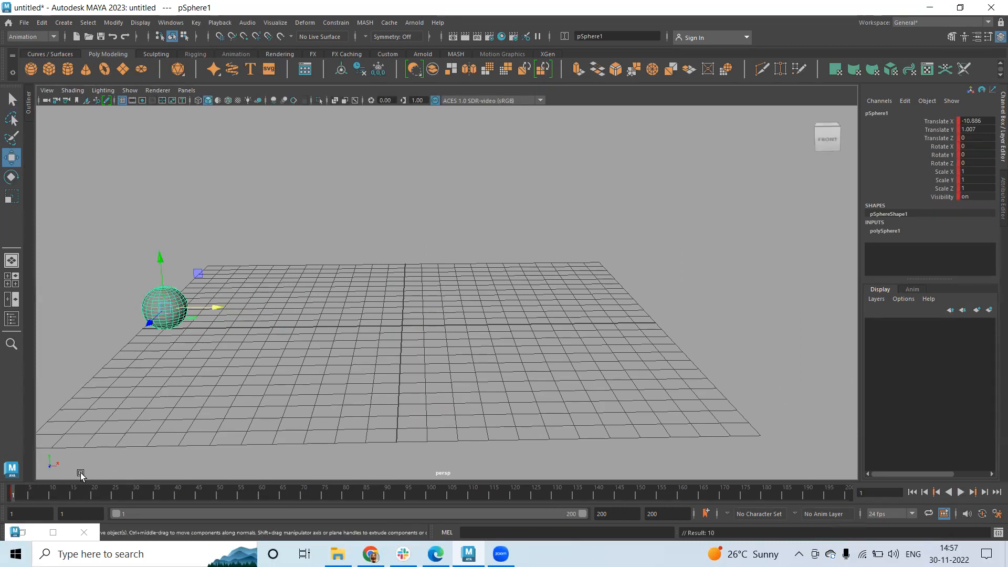
pyautogui.moveTo(70, 494); pyautogui.dragTo(114, 496)
pyautogui.press('s')
# Step: Try raising the sphere at frame 25, and key it at frame 13 with Translate Y about 4.73
pyautogui.moveTo(157, 263); pyautogui.dragTo(161, 170)
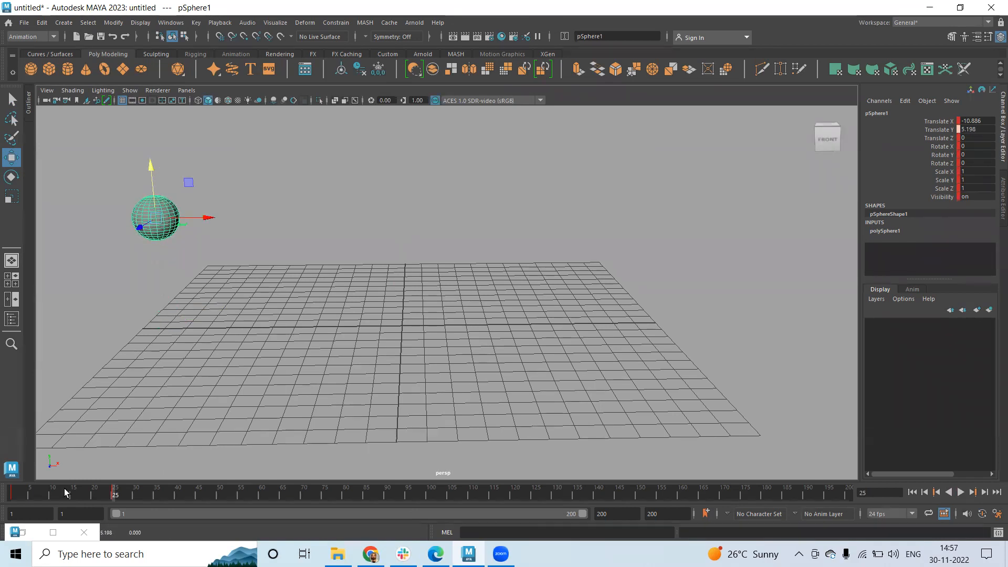
pyautogui.moveTo(63, 492); pyautogui.dragTo(59, 492)
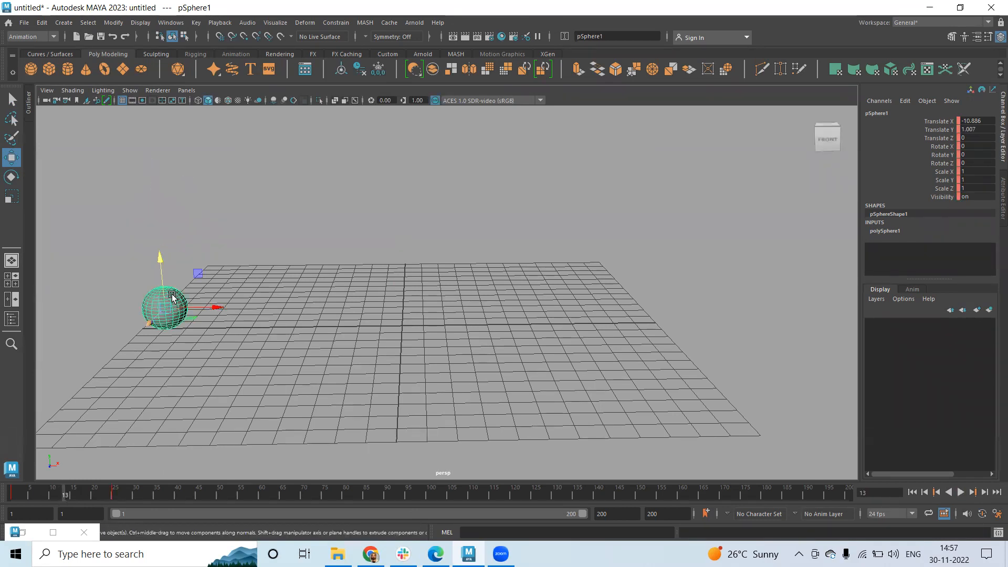
pyautogui.moveTo(160, 255); pyautogui.dragTo(175, 174)
pyautogui.press('s')
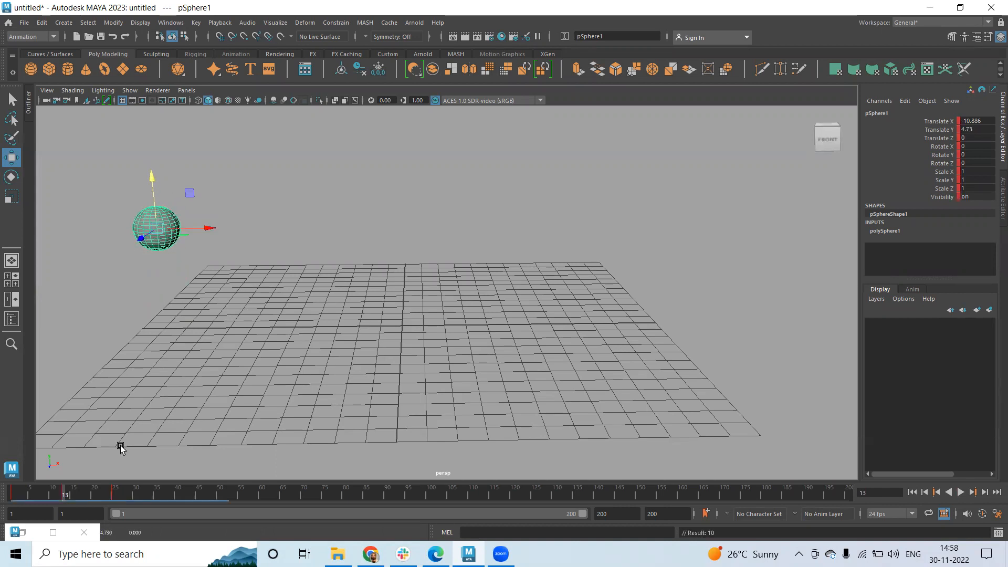
# Step: Delete the sphere's raised key around frame 13 from the time slider
pyautogui.moveTo(19, 495); pyautogui.dragTo(65, 499)
pyautogui.rightClick(73, 499)
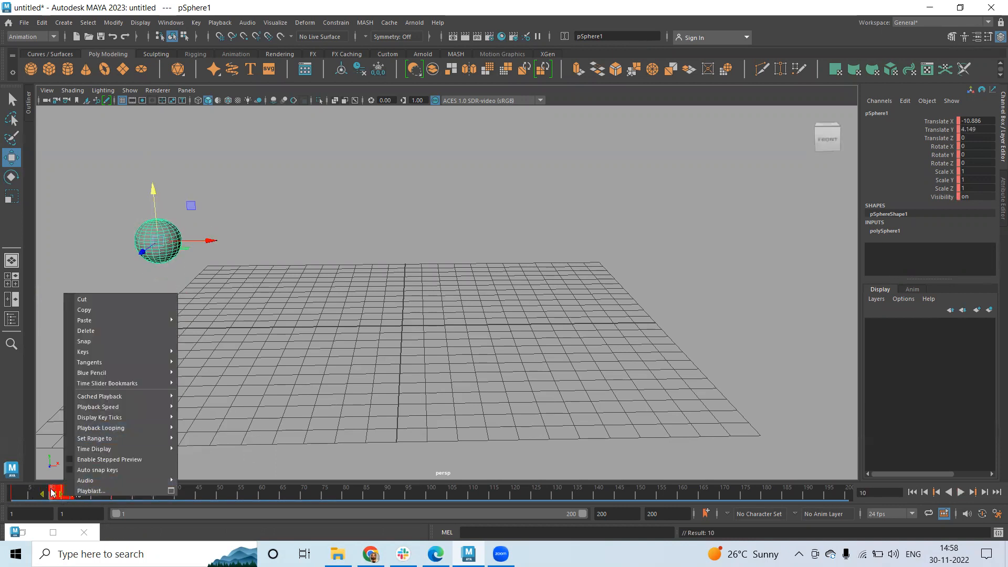
pyautogui.click(94, 330)
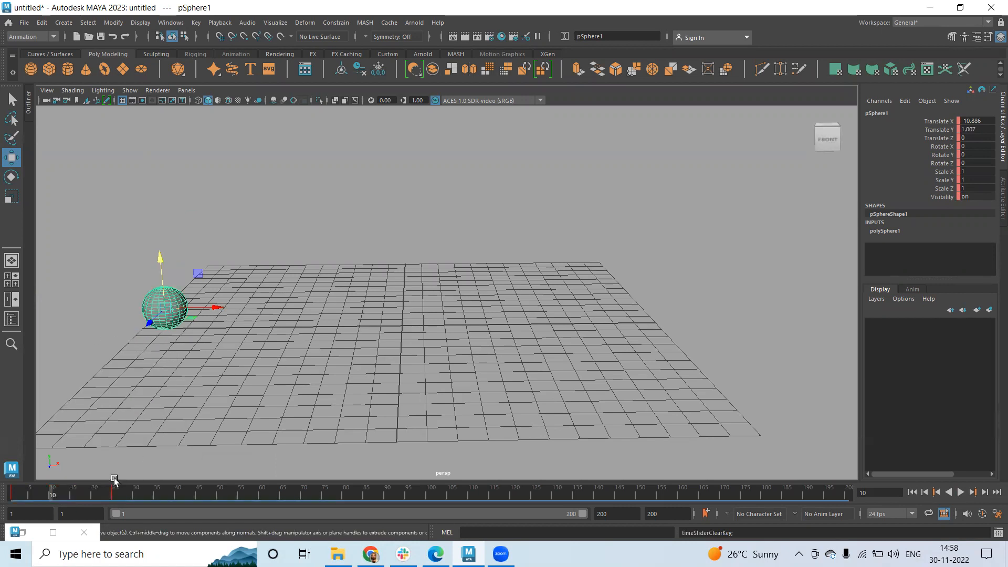
# Step: At frame 25, move the sphere forward to Translate X about -6.265 and key it
pyautogui.click(112, 497)
pyautogui.hotkey('alt', 'v')
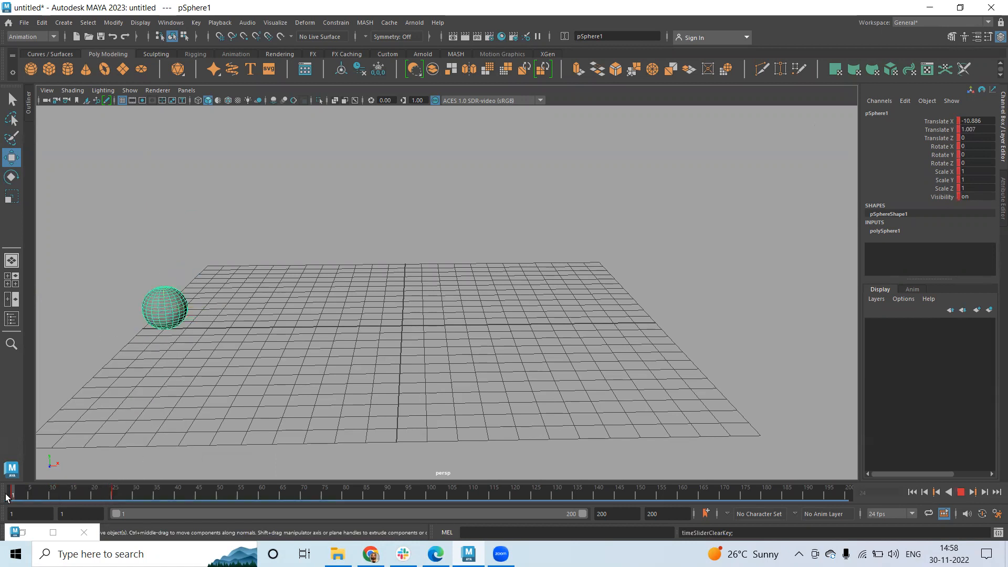
pyautogui.hotkey('alt', 'v')
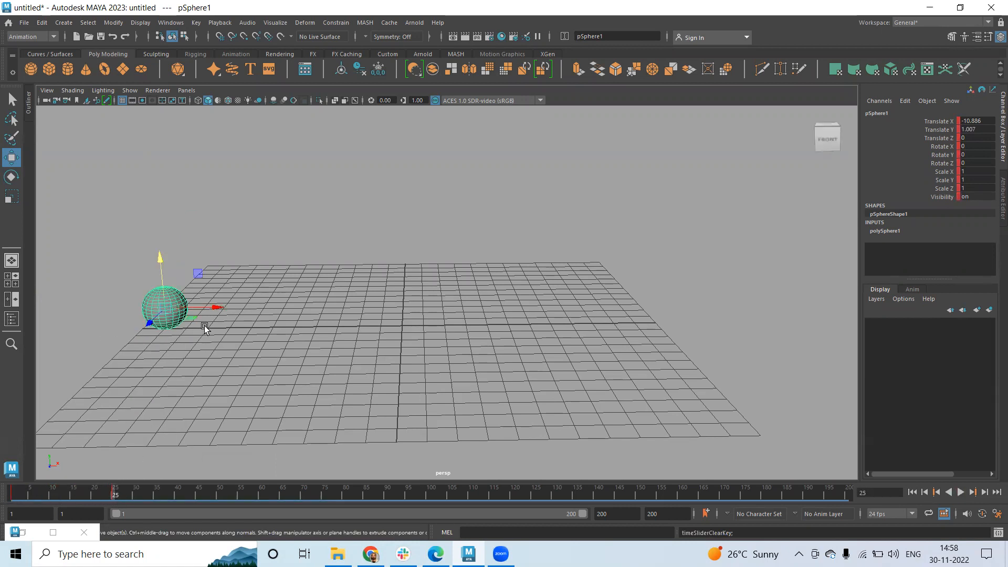
pyautogui.moveTo(215, 307); pyautogui.dragTo(315, 325)
pyautogui.press('s')
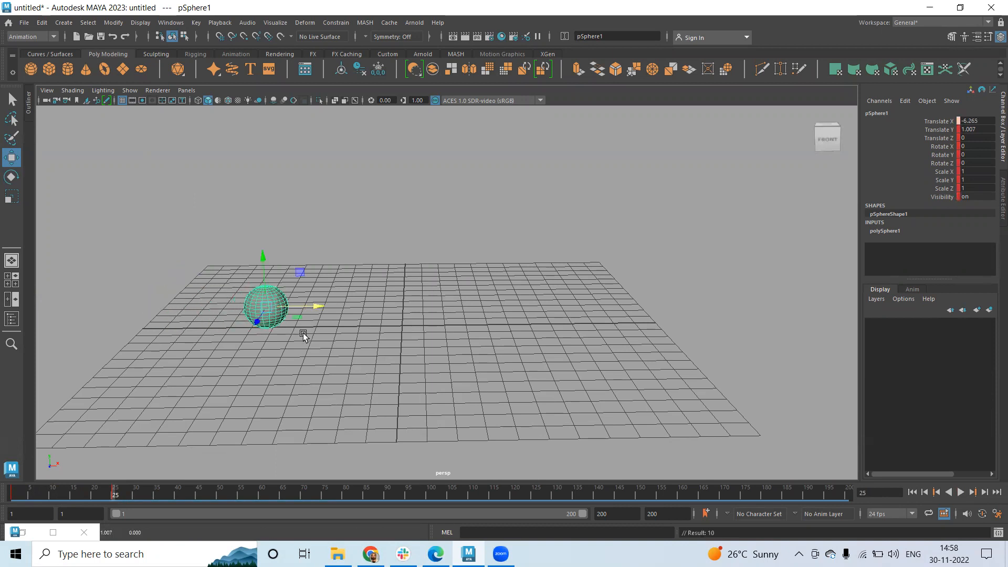
# Step: Preview the sideways motion, and at frame 13 raise the sphere to Translate Y about 4.542 with a key
pyautogui.hotkey('alt', 'v')
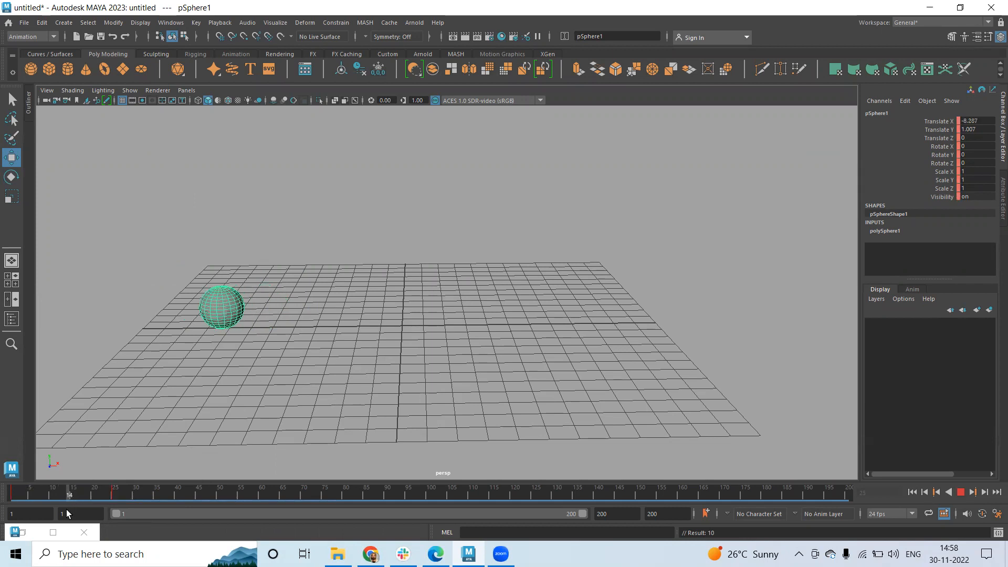
pyautogui.hotkey('alt', 'v')
pyautogui.moveTo(212, 261); pyautogui.dragTo(210, 188)
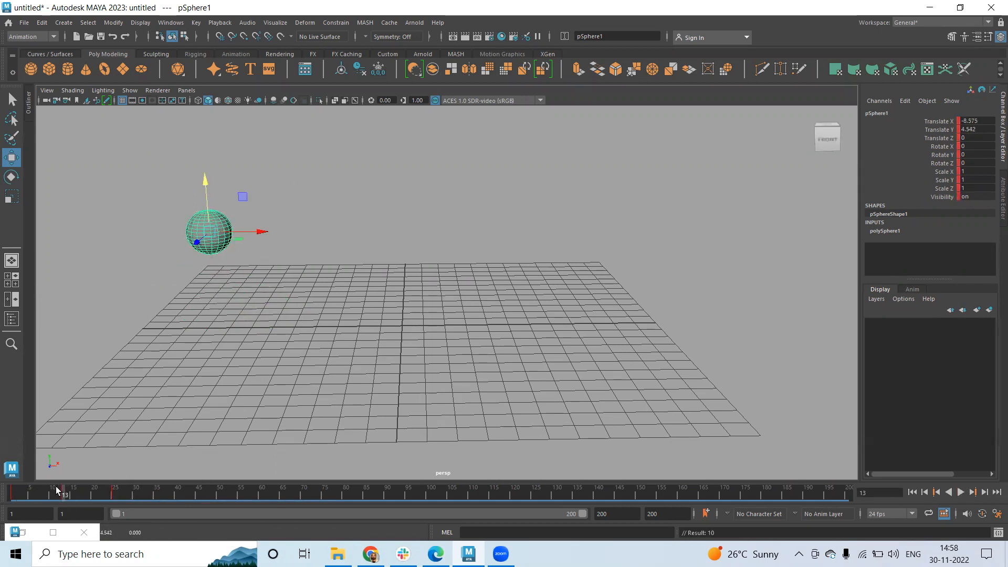
# Step: Play the sphere's hop from frame 1 several times and check its poses at frames 25 and 13
pyautogui.hotkey('alt', 'v')
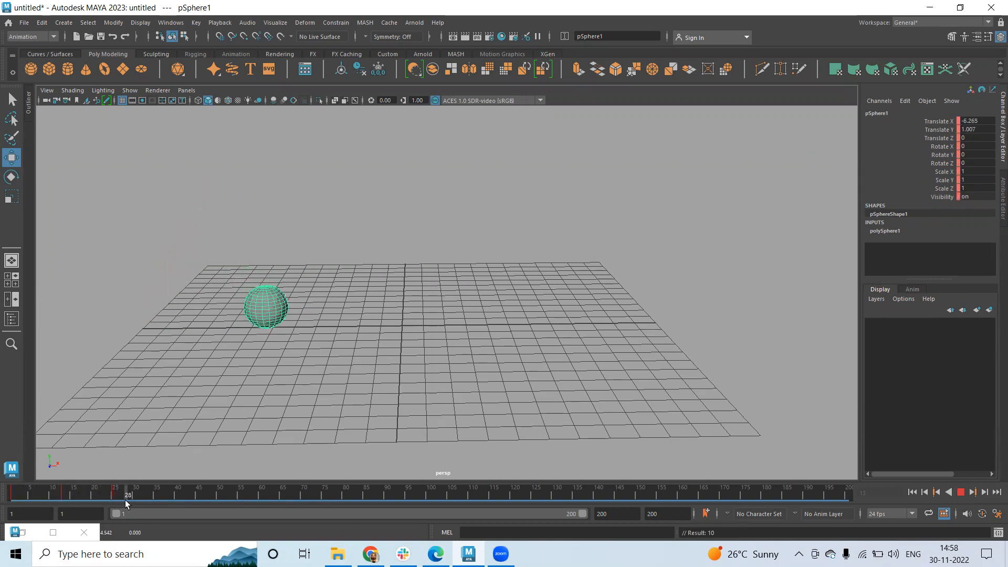
pyautogui.press('Escape')
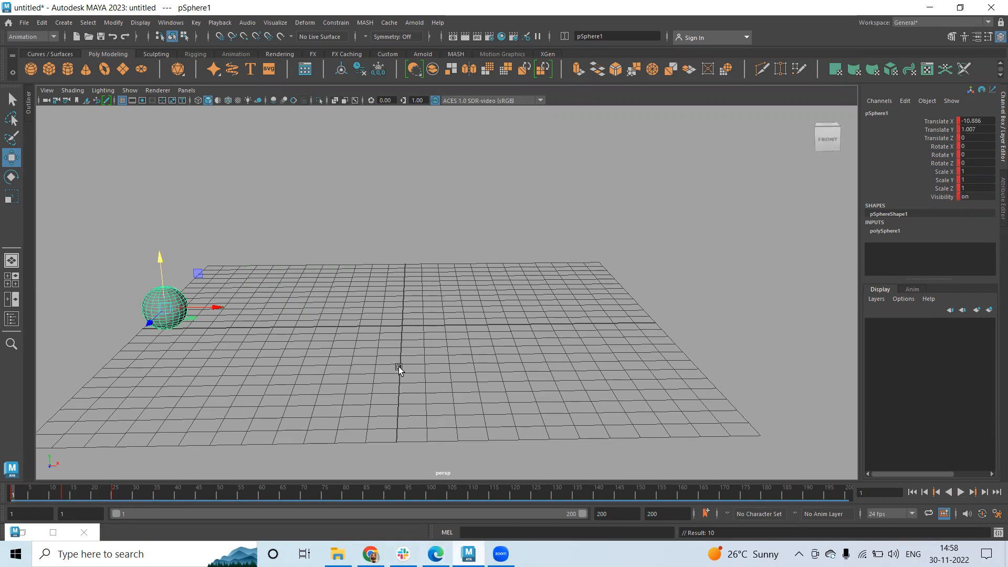
pyautogui.hotkey('alt', 'v')
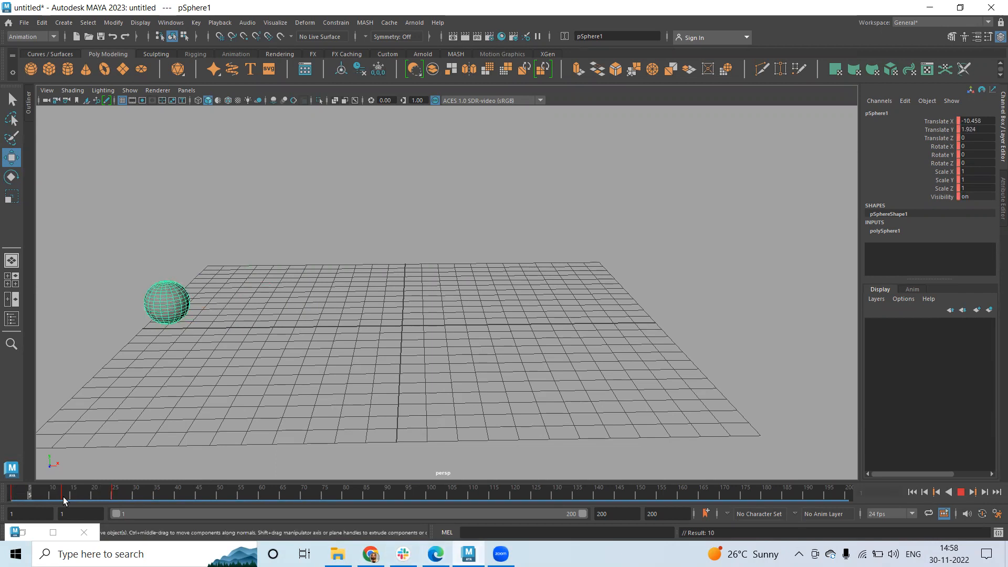
pyautogui.press('Escape')
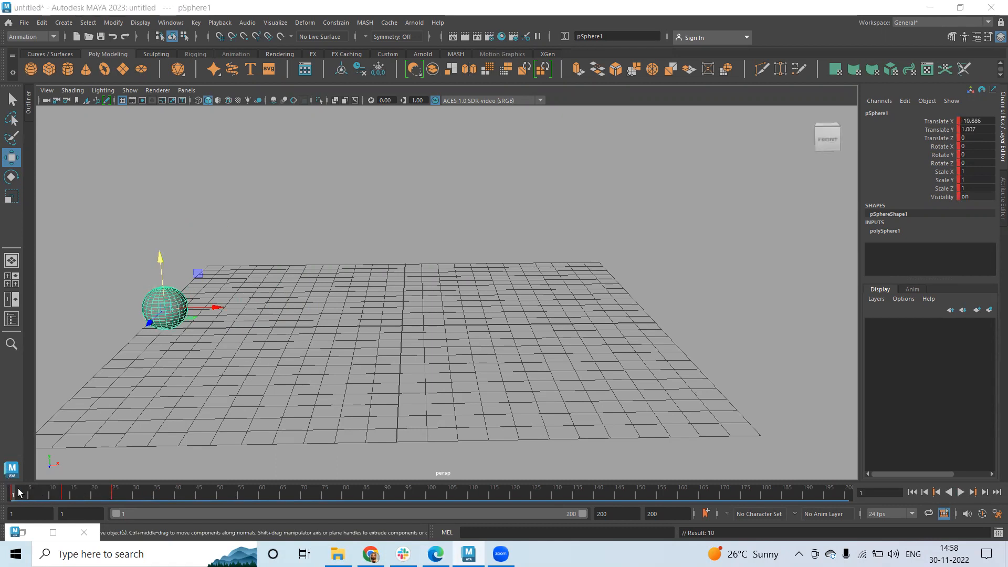
pyautogui.hotkey('alt', 'v')
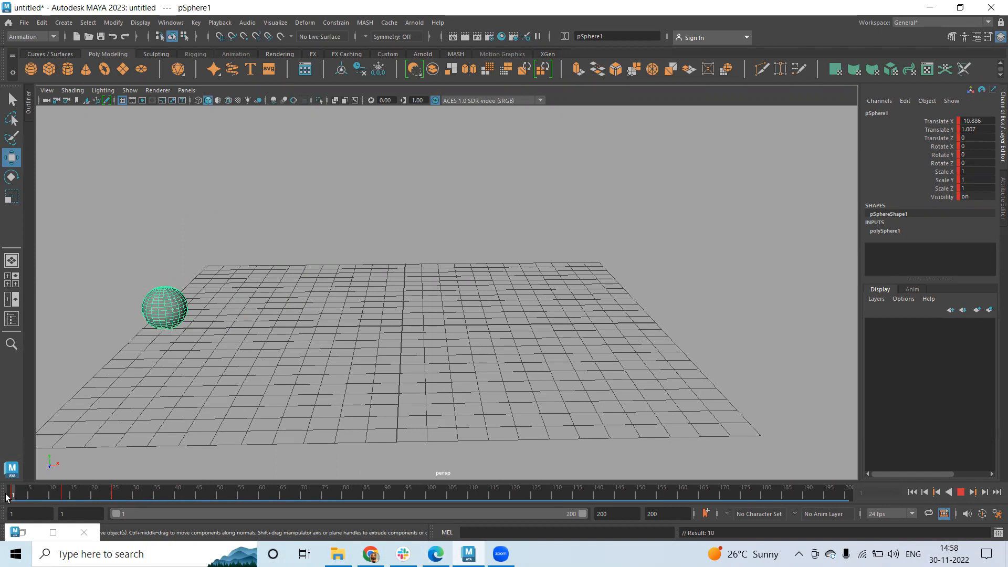
pyautogui.press('Escape')
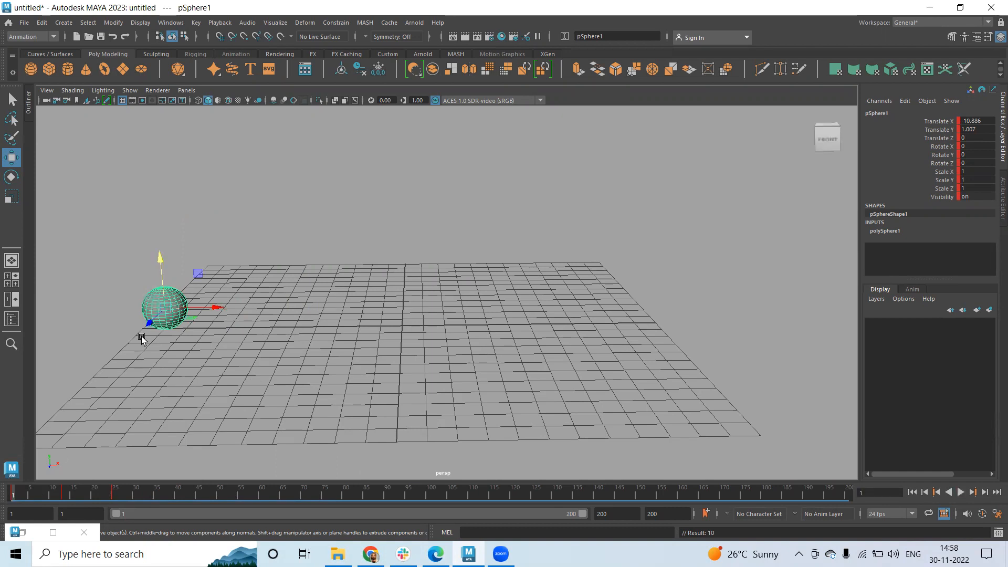
pyautogui.click(112, 492)
pyautogui.moveTo(30, 493); pyautogui.dragTo(63, 494)
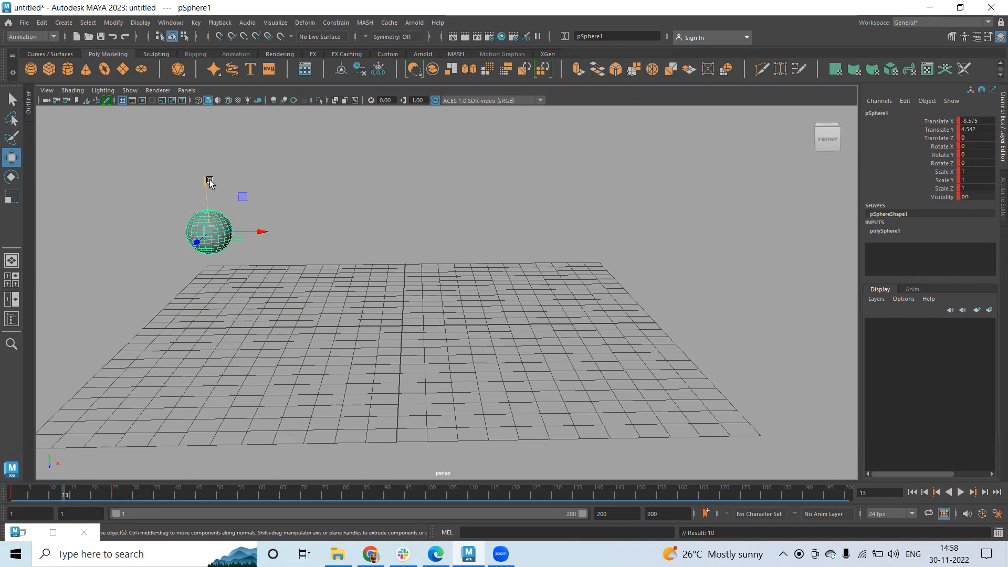
pyautogui.click(9, 496)
pyautogui.hotkey('alt', 'v')
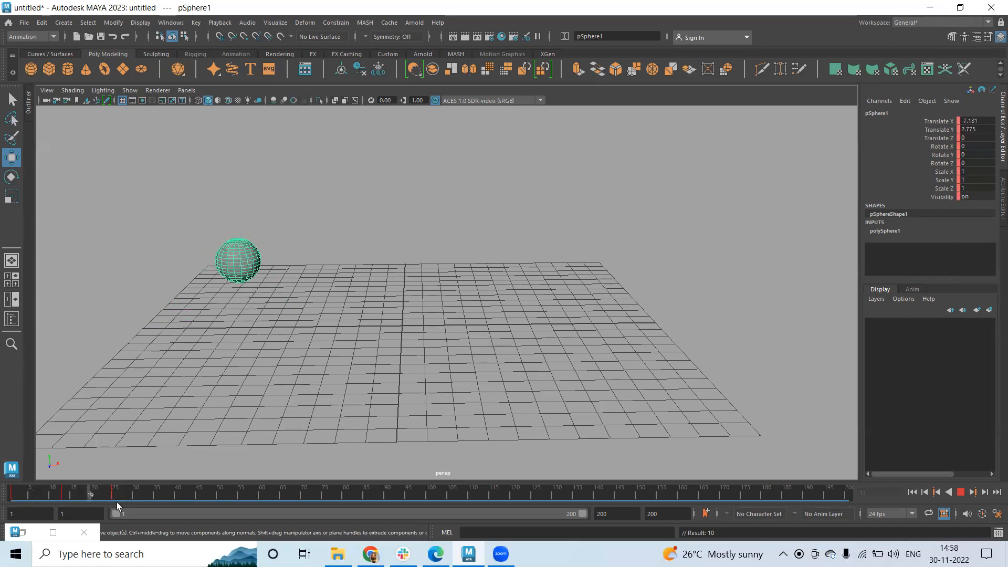
# Step: In the Graph Editor, set the Translate Y curve's first and last keys, at frames 1 and 25, to Linear tangents
pyautogui.hotkey('alt', 'shift', 'v')
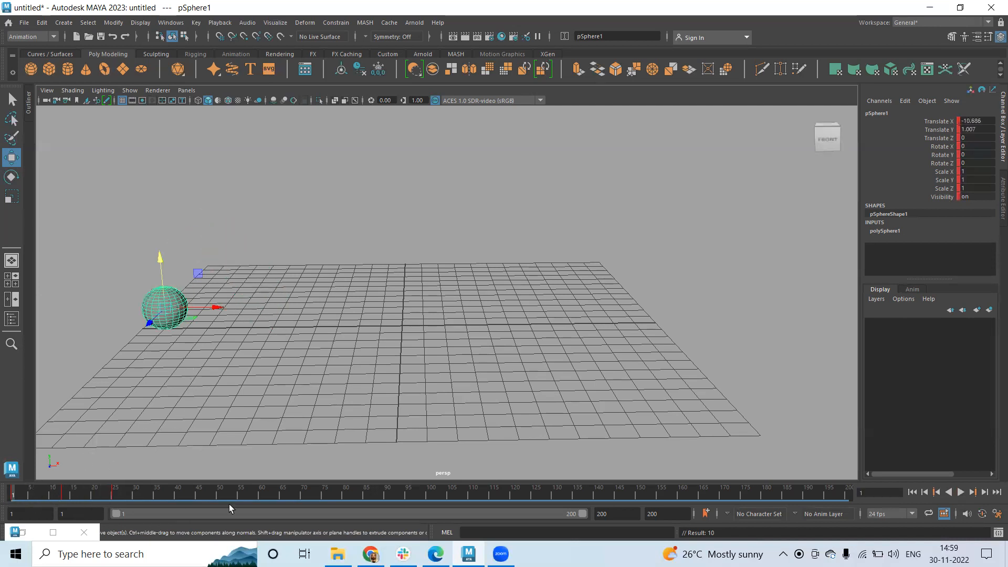
pyautogui.click(52, 532)
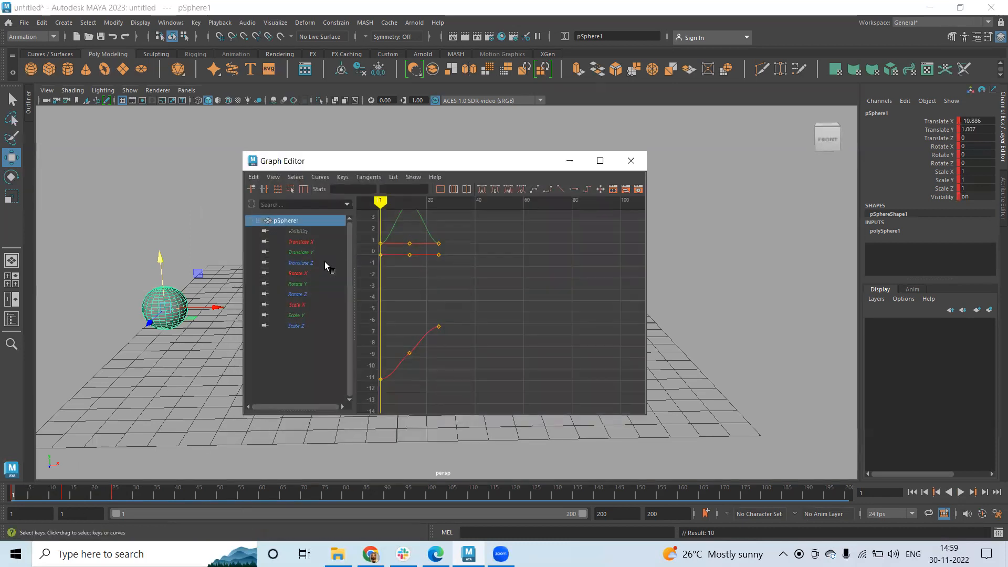
pyautogui.click(307, 252)
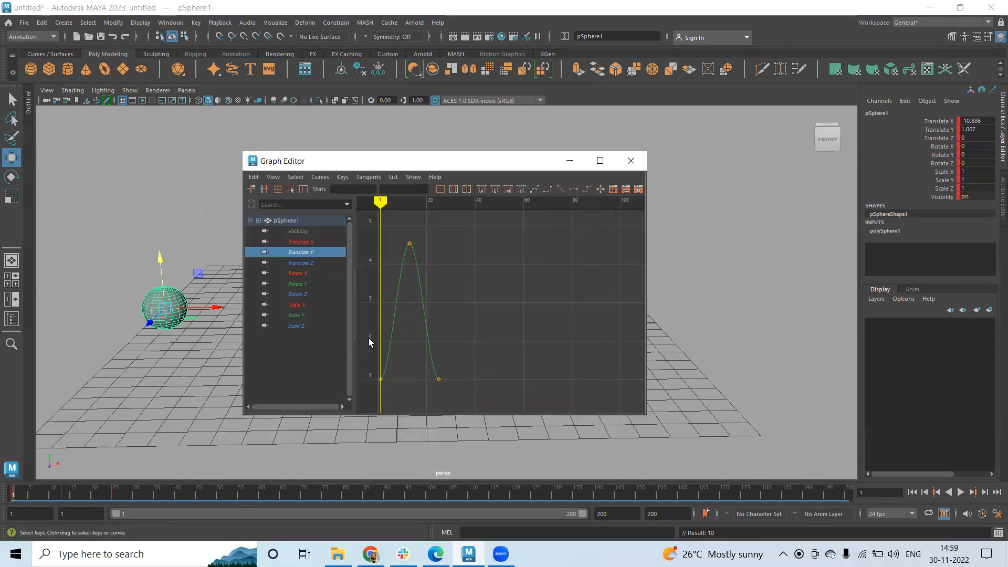
pyautogui.moveTo(486, 404); pyautogui.dragTo(486, 405)
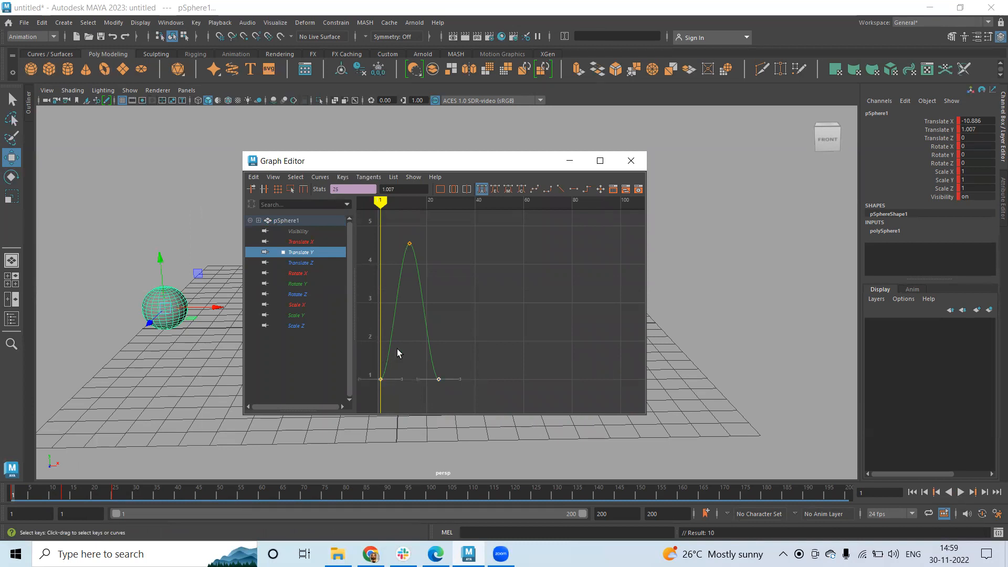
pyautogui.press('f')
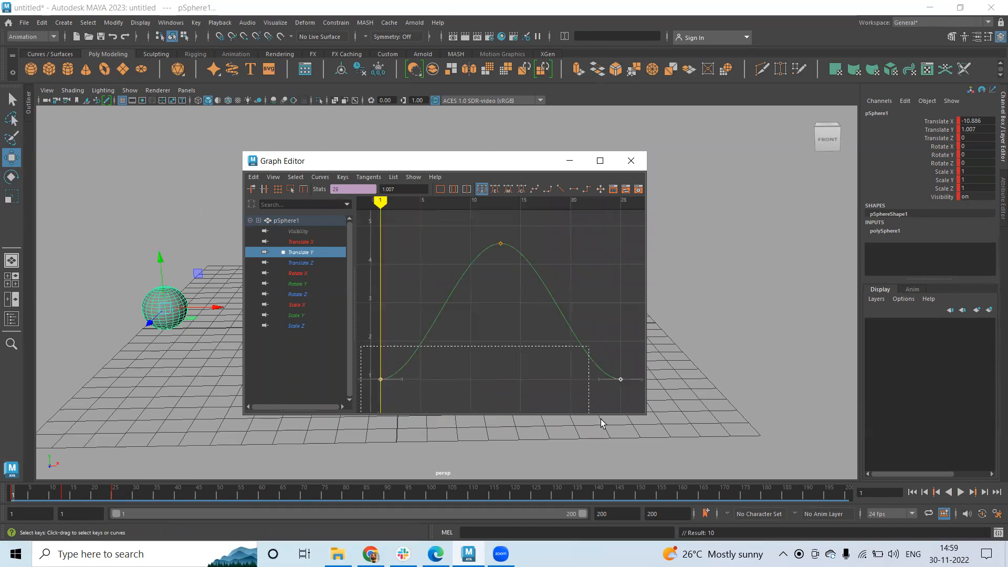
pyautogui.click(368, 177)
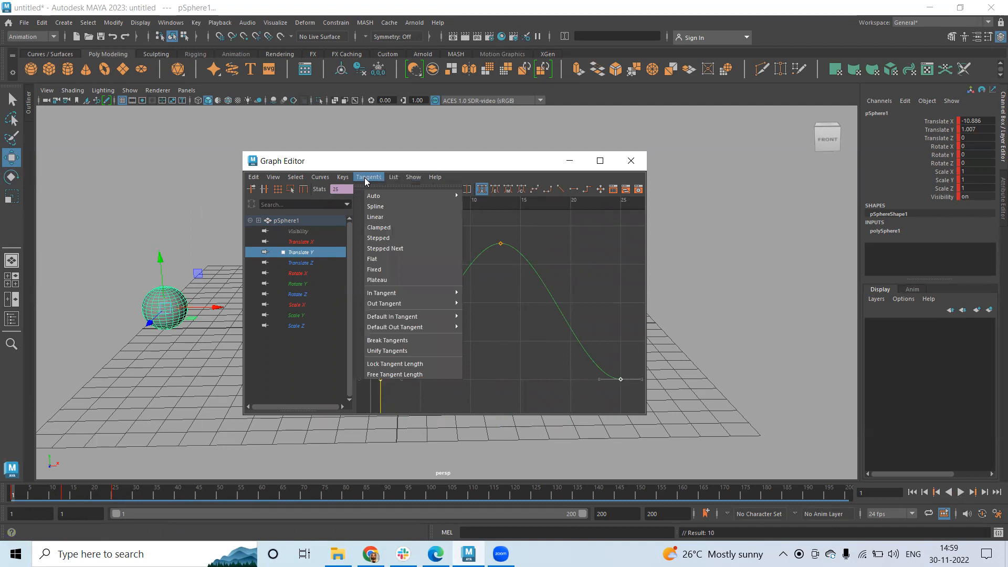
pyautogui.click(383, 217)
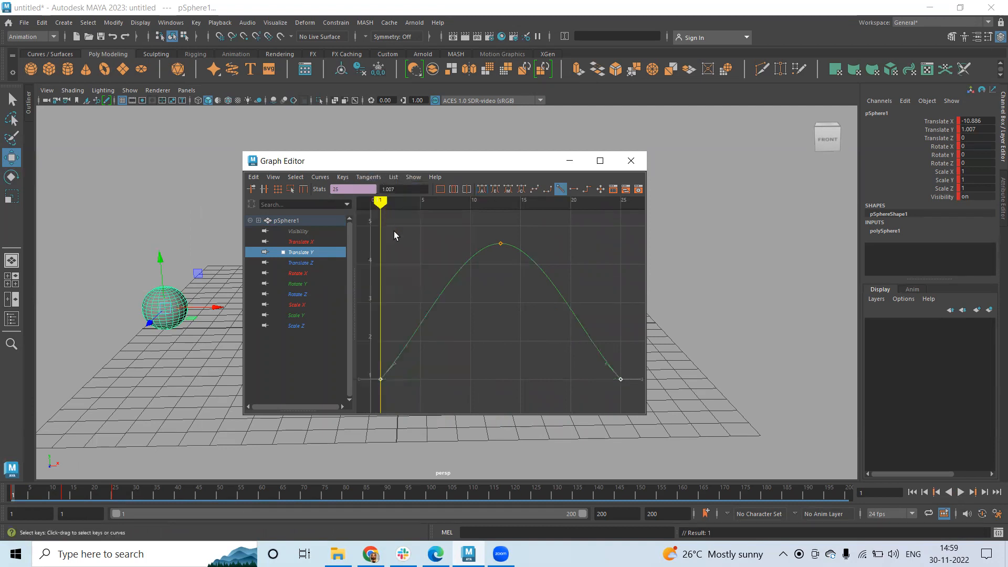
# Step: Play the hop from frame 1 to check the new tangents, and return to frame 1
pyautogui.click(569, 161)
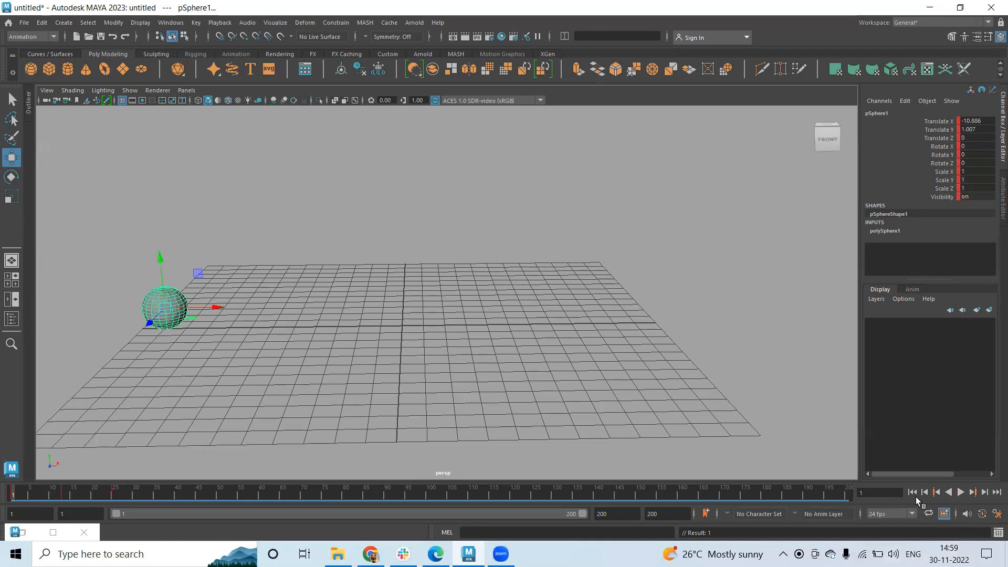
pyautogui.click(960, 494)
pyautogui.click(960, 492)
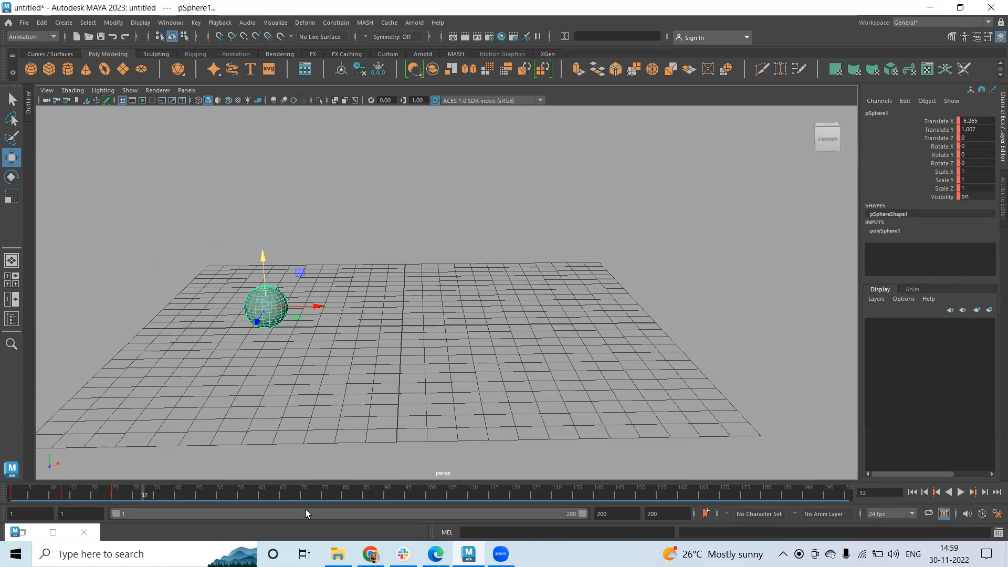
pyautogui.click(5, 494)
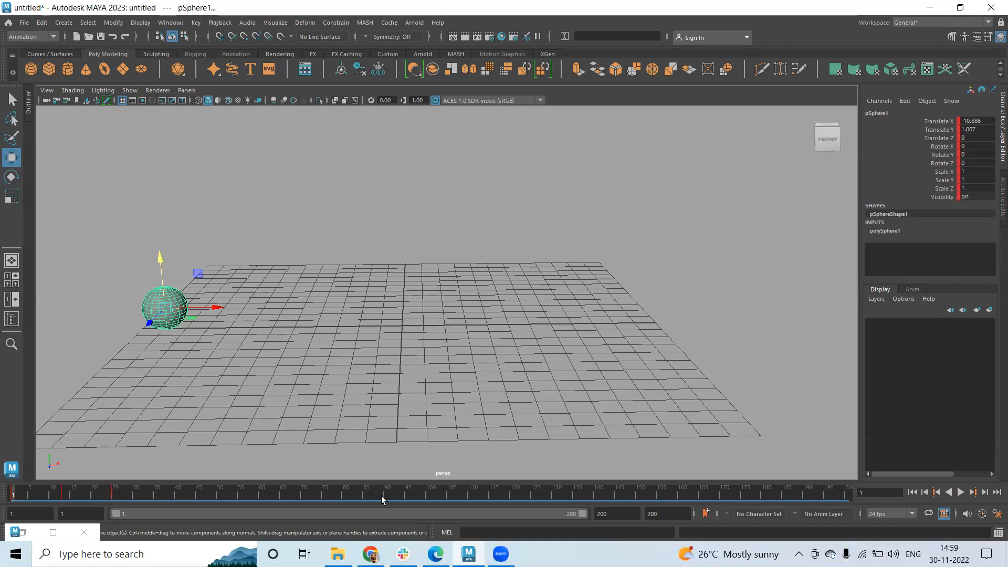
# Step: Restore the Graph Editor and bring up the curve options containing Pre Infinity and Post Infinity
pyautogui.click(21, 531)
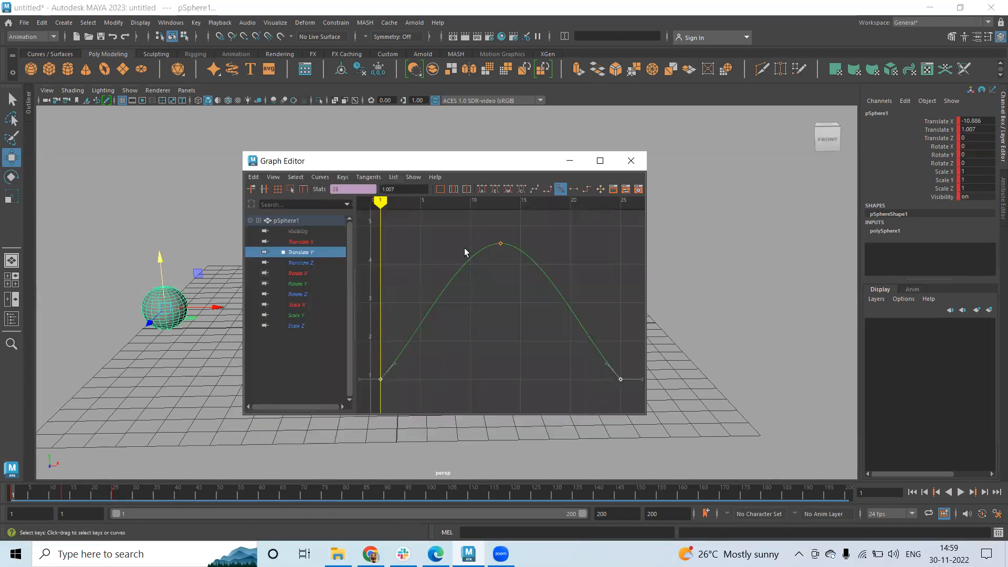
pyautogui.moveTo(397, 166); pyautogui.dragTo(462, 153)
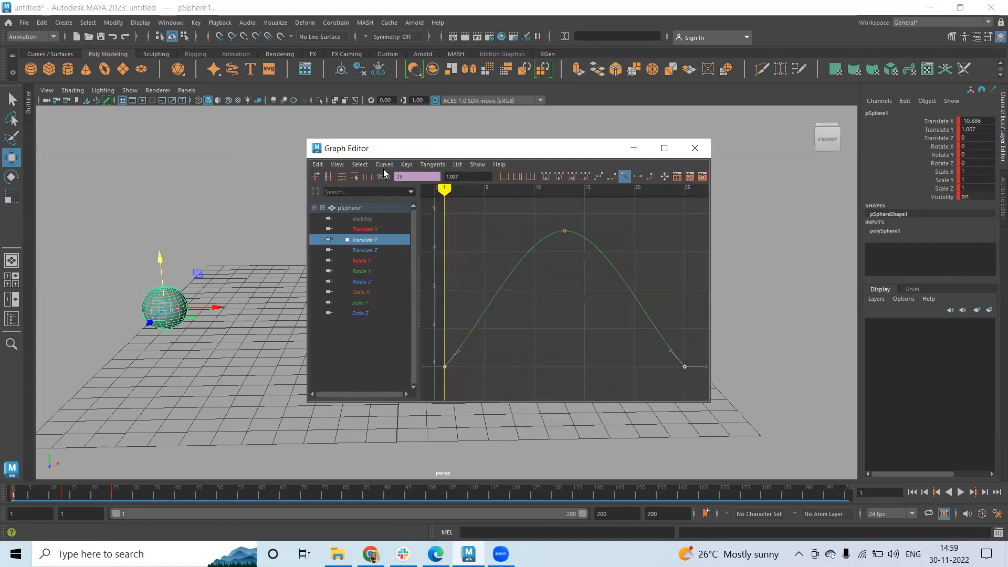
pyautogui.click(384, 165)
pyautogui.moveTo(391, 185)
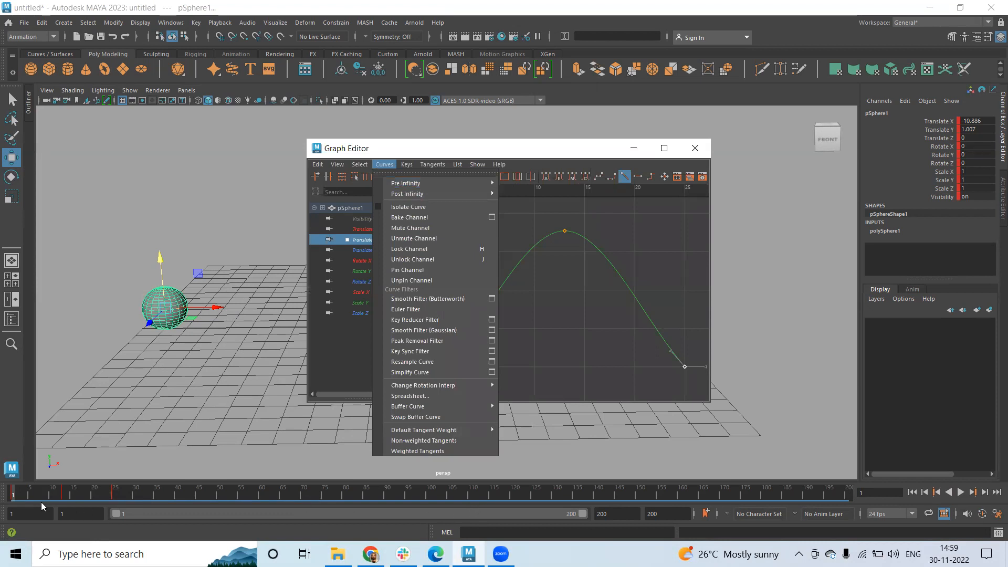
# Step: Set the animation start frame to -100 and extend the visible playback range back to it
pyautogui.click(32, 514)
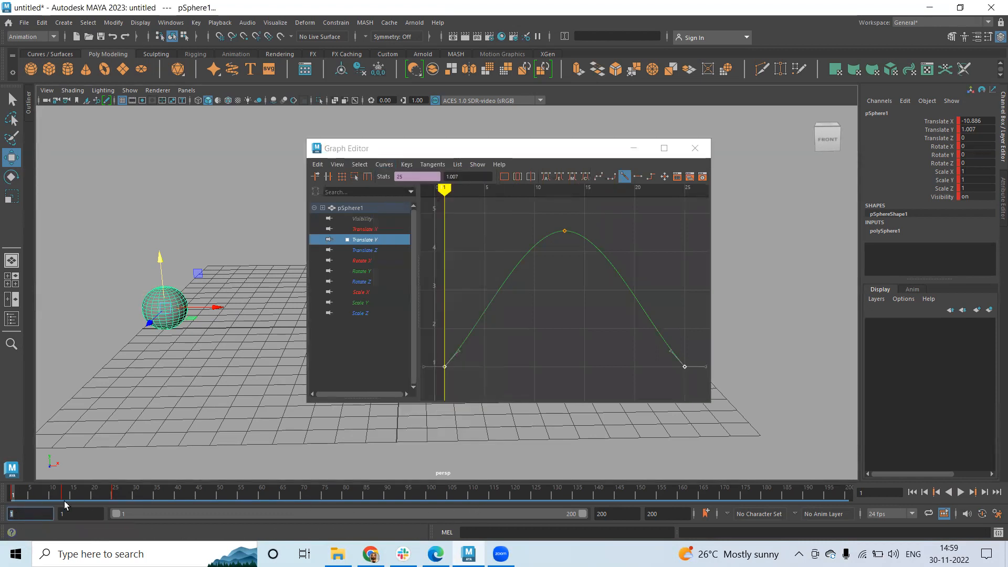
pyautogui.write('-100')
pyautogui.press('Return')
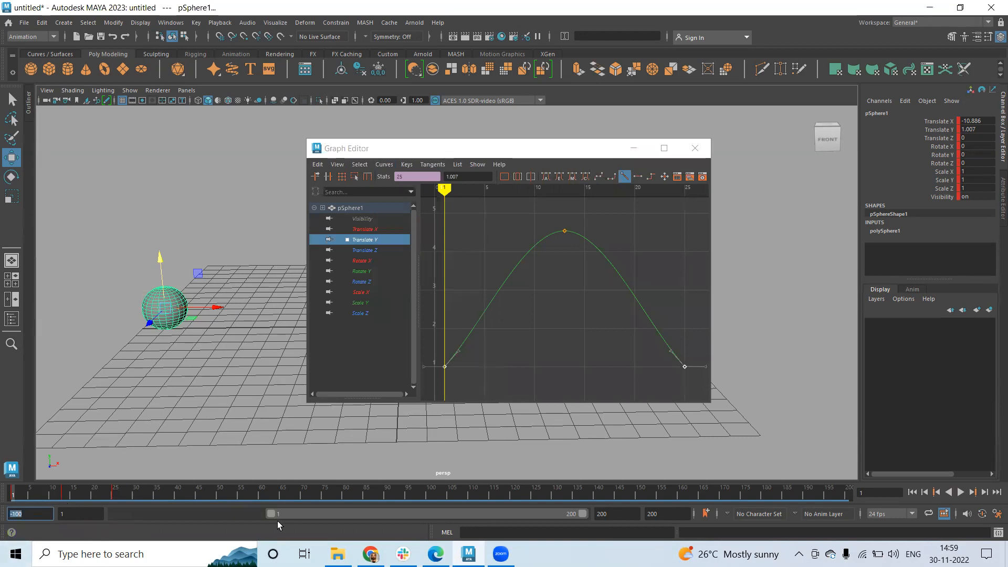
pyautogui.moveTo(270, 514); pyautogui.dragTo(70, 513)
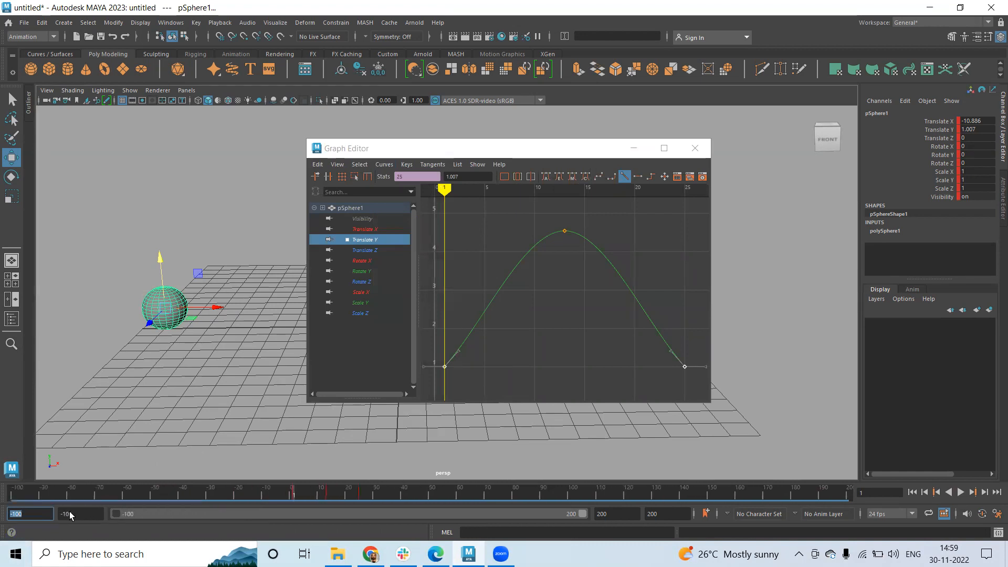
# Step: Play the sphere's animation from frame -100 and look at the Pre Infinity and Post Infinity curve options
pyautogui.hotkey('alt', 'v')
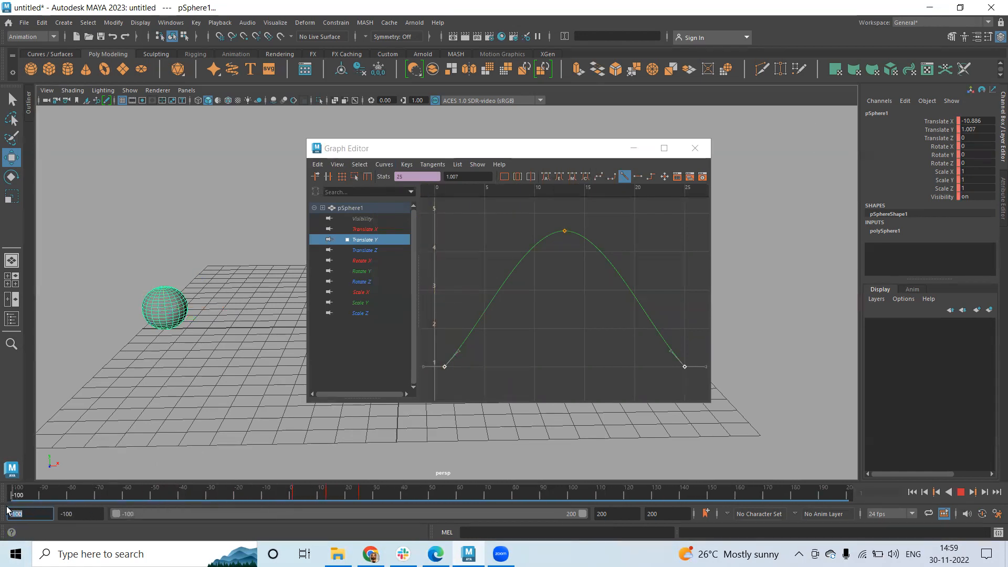
pyautogui.hotkey('alt', 'v')
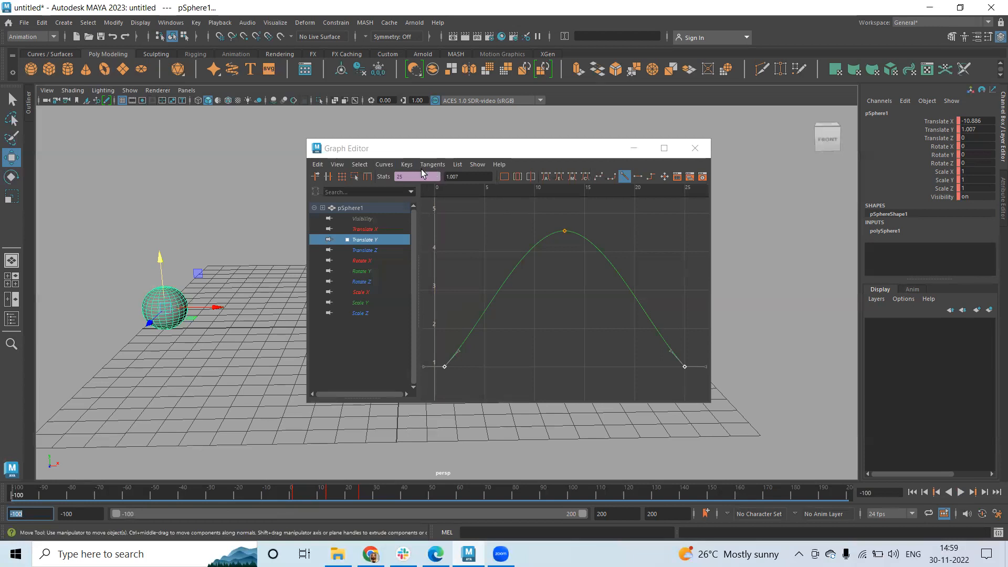
pyautogui.click(384, 164)
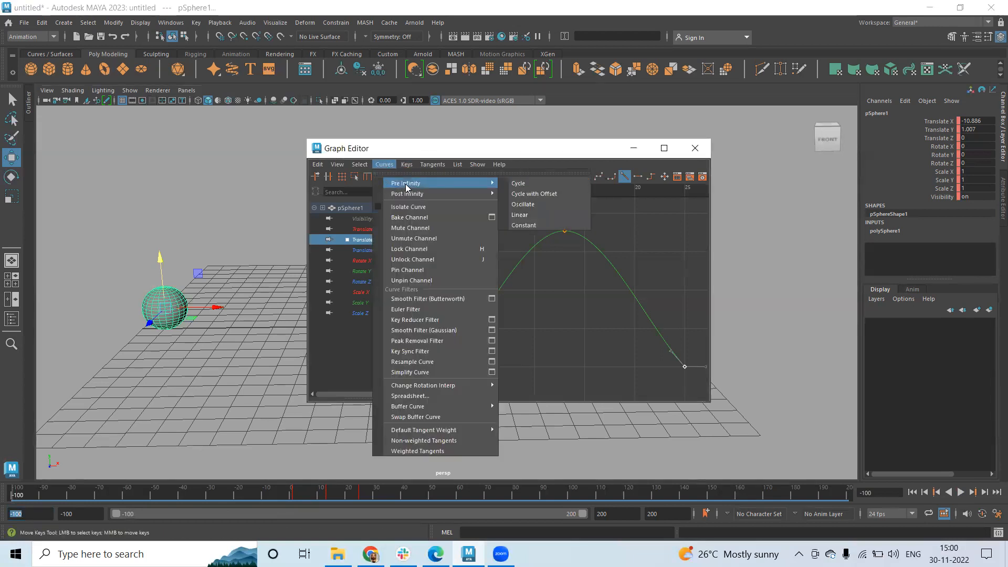
pyautogui.click(288, 493)
pyautogui.hotkey('alt', 'v')
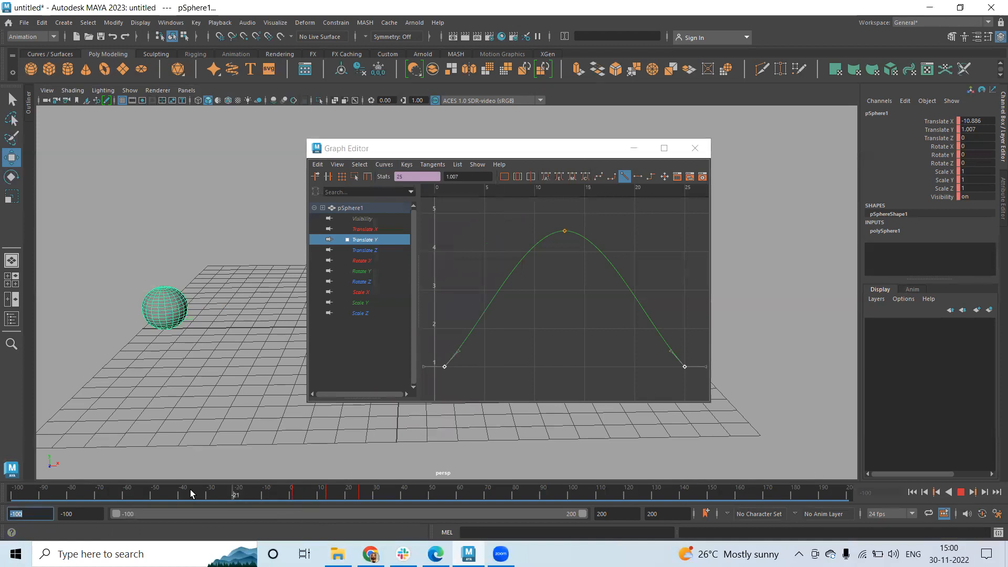
pyautogui.click(15, 494)
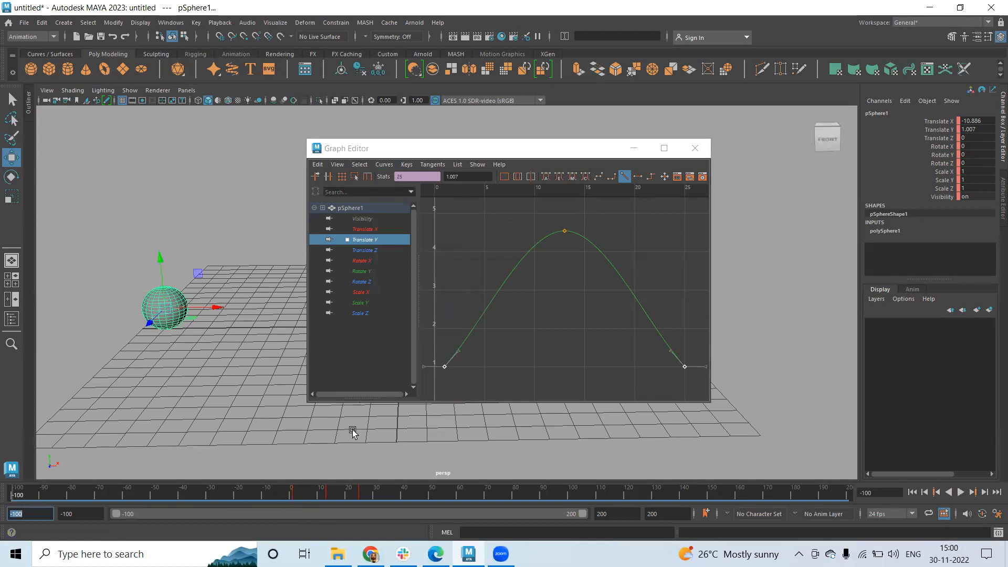
pyautogui.hotkey('alt', 'v')
pyautogui.hotkey('alt', 'v')
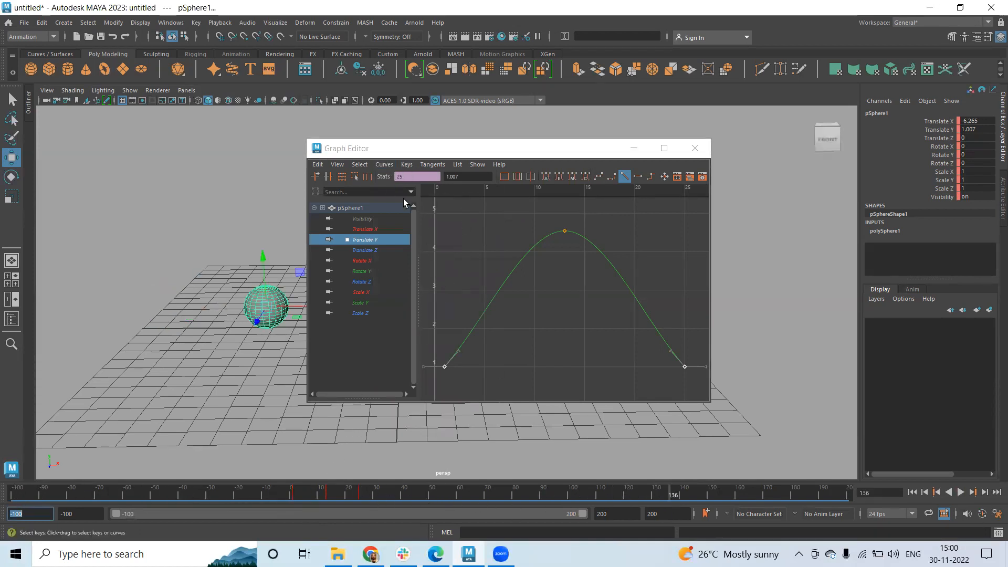
pyautogui.click(384, 164)
pyautogui.moveTo(414, 195)
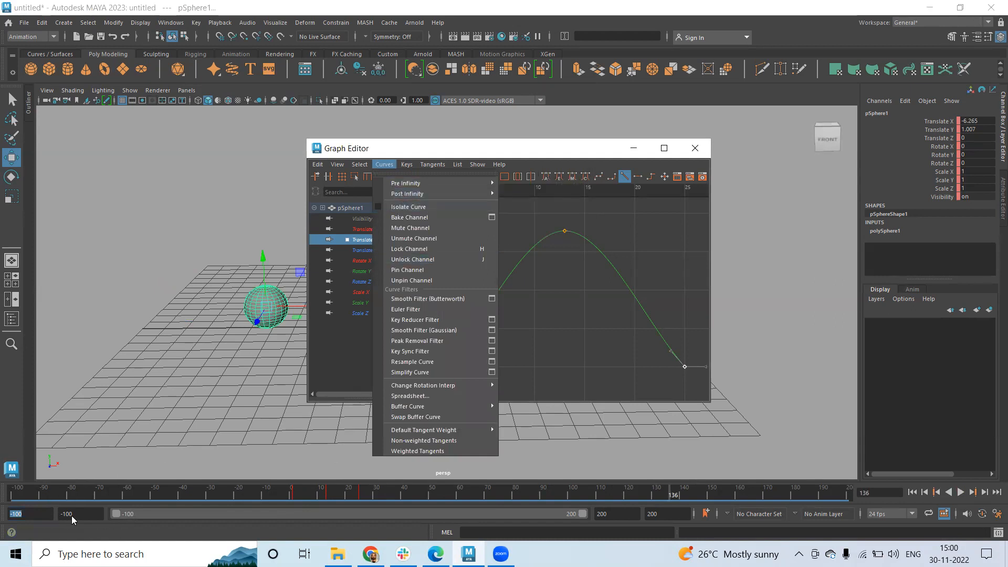
# Step: Set the animation start frame back to 1 and return to frame 1
pyautogui.click(46, 513)
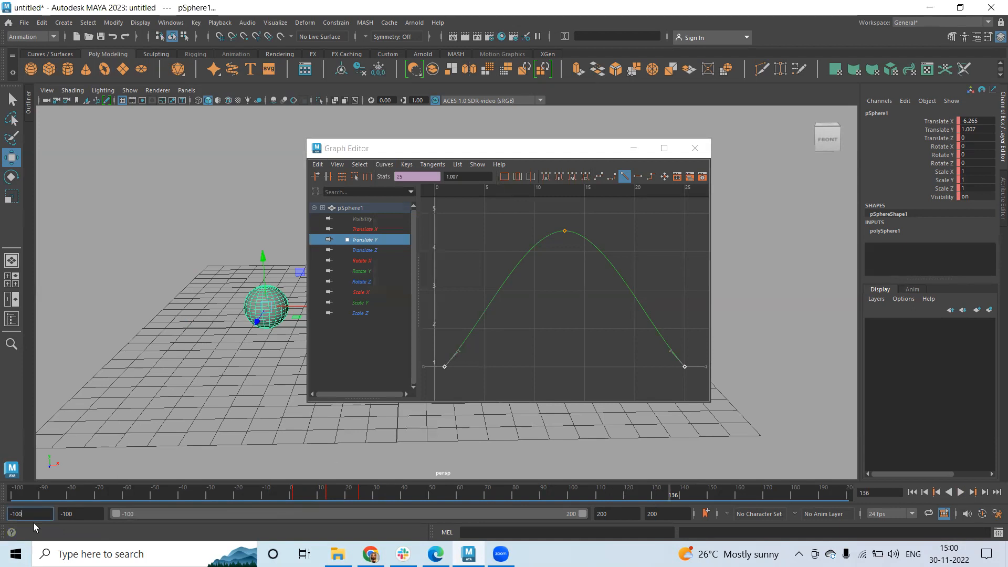
pyautogui.write('1')
pyautogui.press('Return')
pyautogui.moveTo(24, 492); pyautogui.dragTo(11, 496)
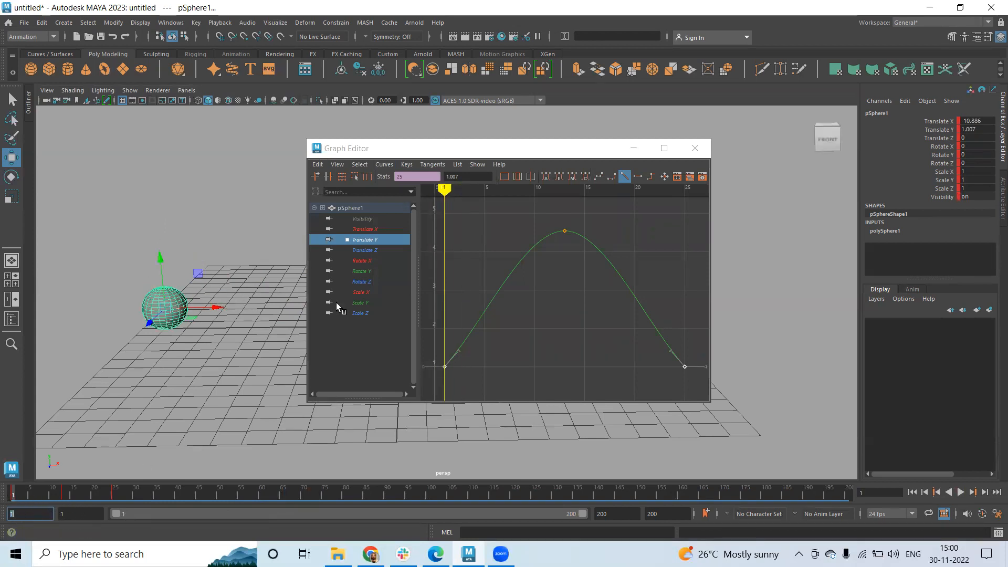
# Step: Set the Translate Y curve's Post Infinity to Cycle and minimize the Graph Editor
pyautogui.click(385, 165)
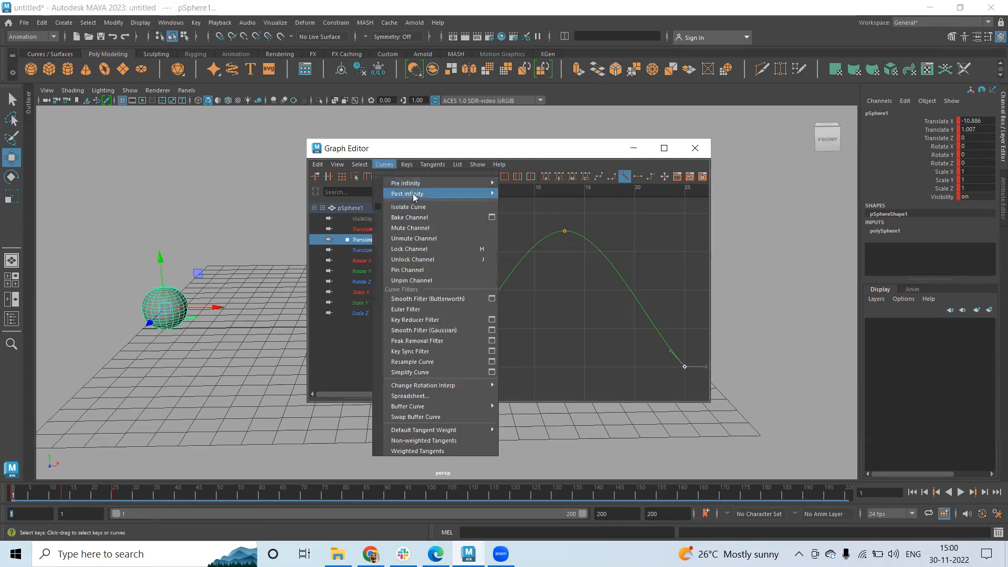
pyautogui.moveTo(414, 197)
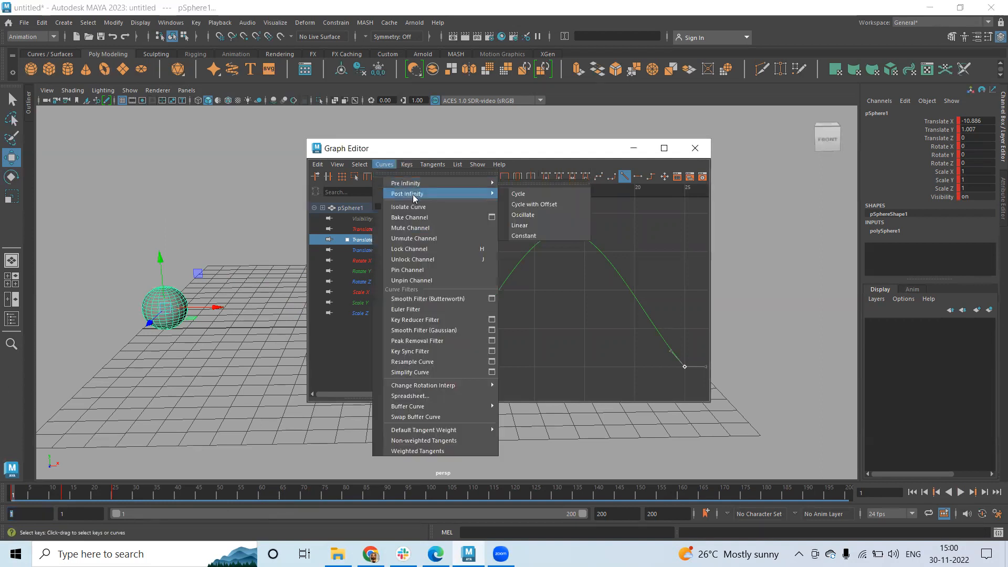
pyautogui.click(527, 194)
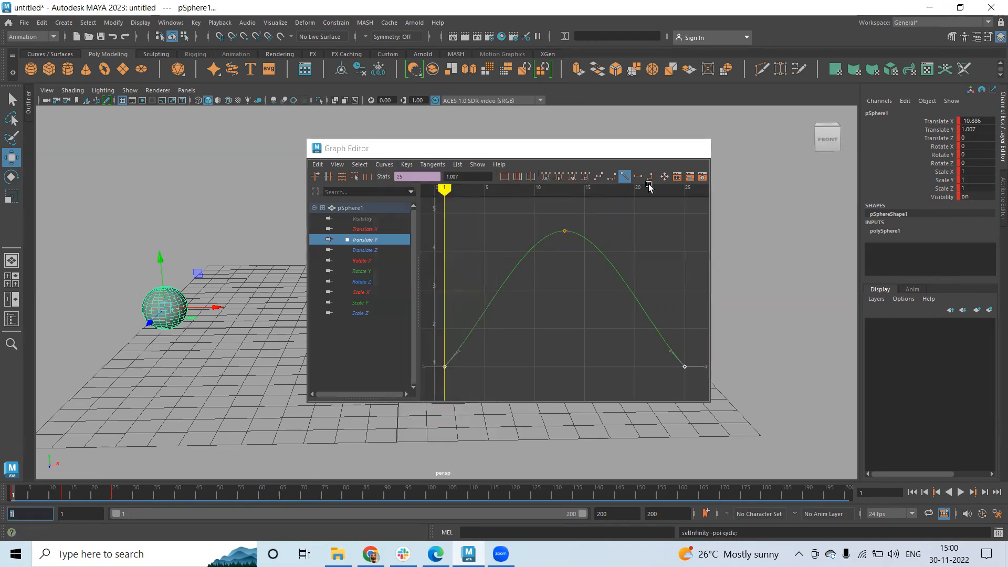
pyautogui.click(634, 148)
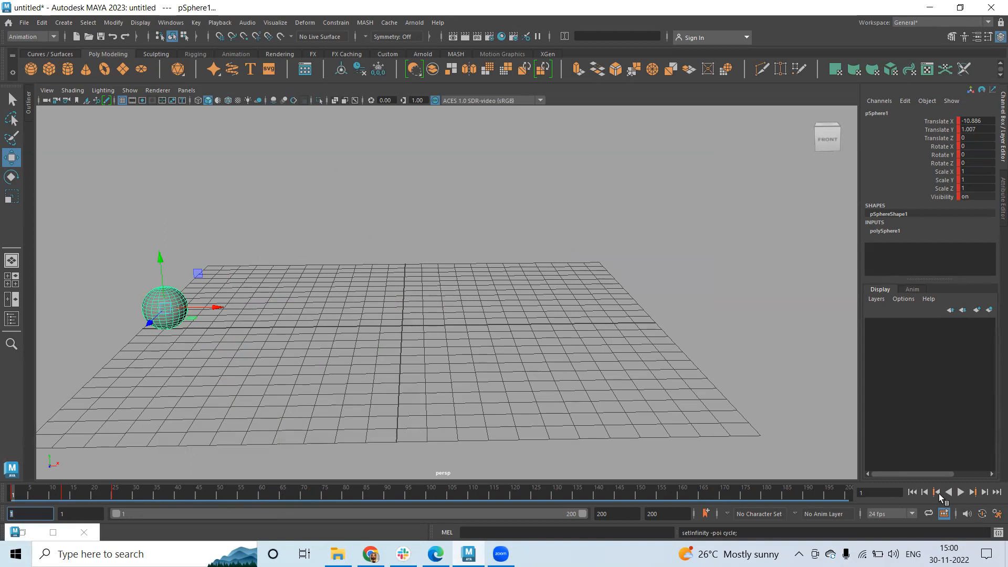
# Step: Play the sphere's animation several times from frame 1 to check the repeated up-and-down motion
pyautogui.click(960, 491)
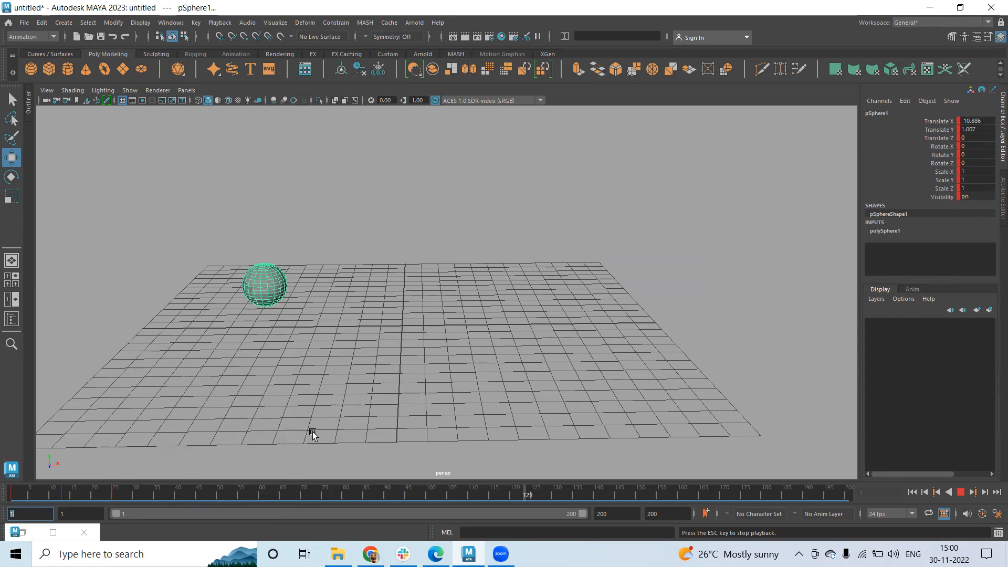
pyautogui.click(960, 491)
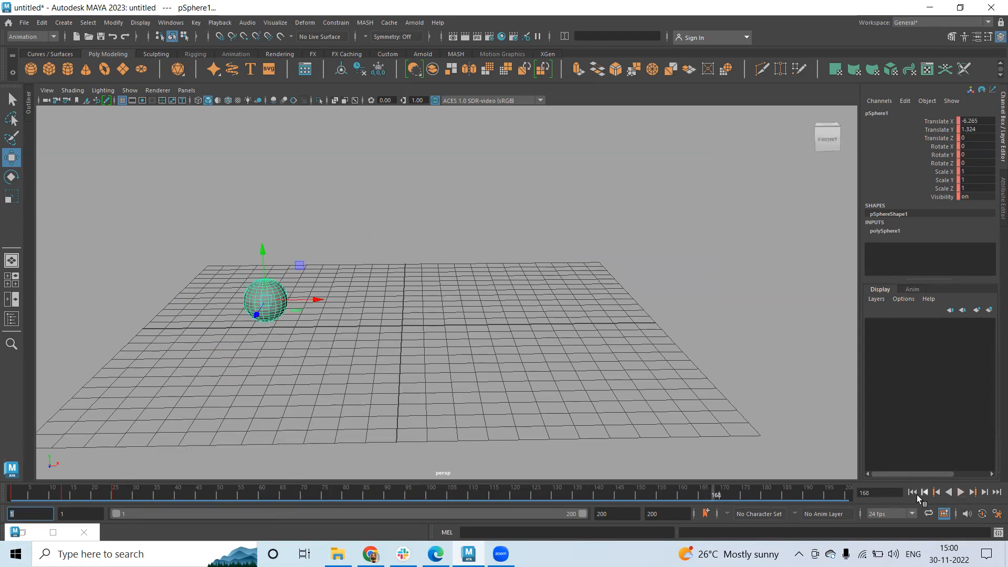
pyautogui.click(959, 494)
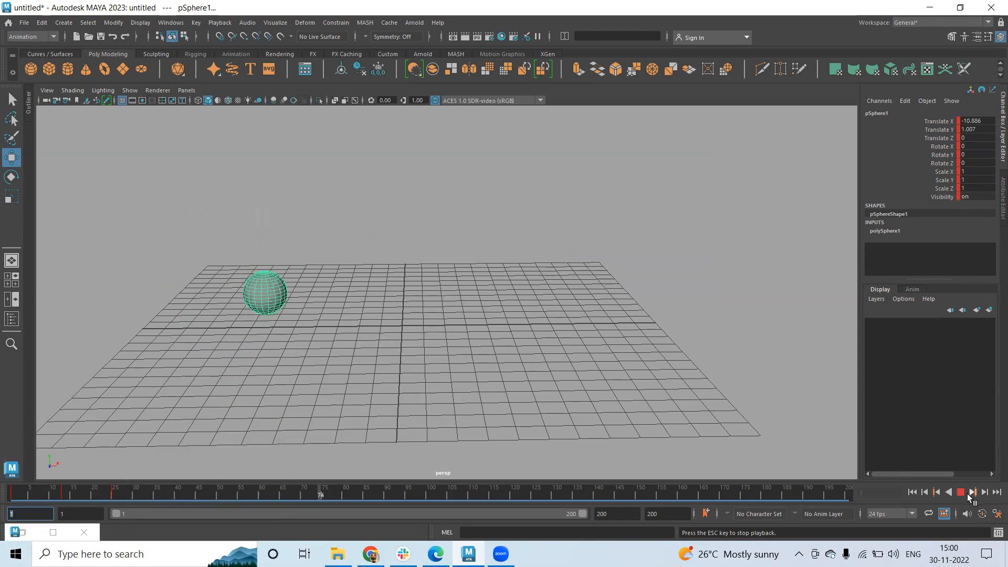
pyautogui.press('Escape')
pyautogui.click(9, 494)
pyautogui.hotkey('alt', 'v')
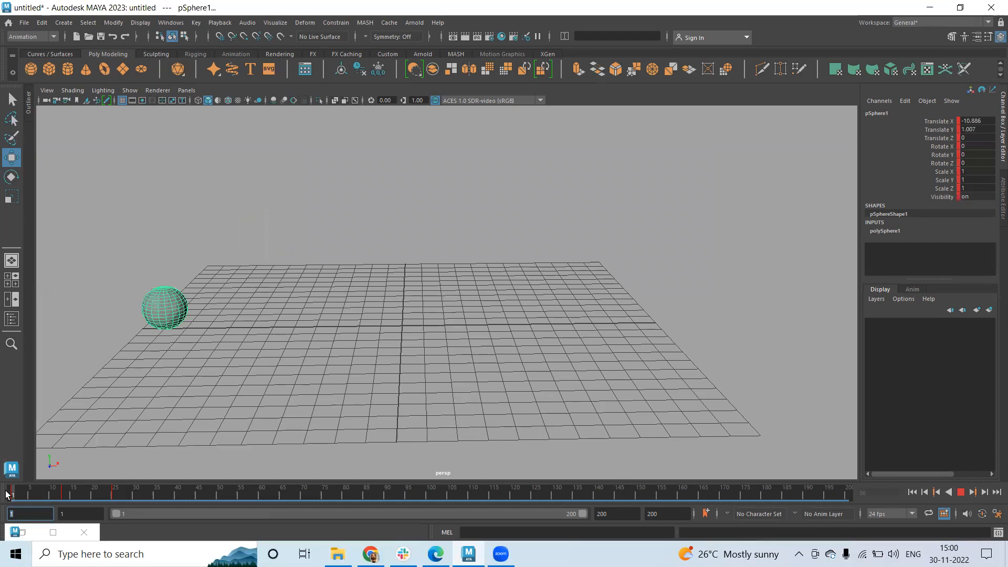
# Step: Go to frame 25, restore the Graph Editor and play the sphere's animation beside the Translate Y curve
pyautogui.click(115, 492)
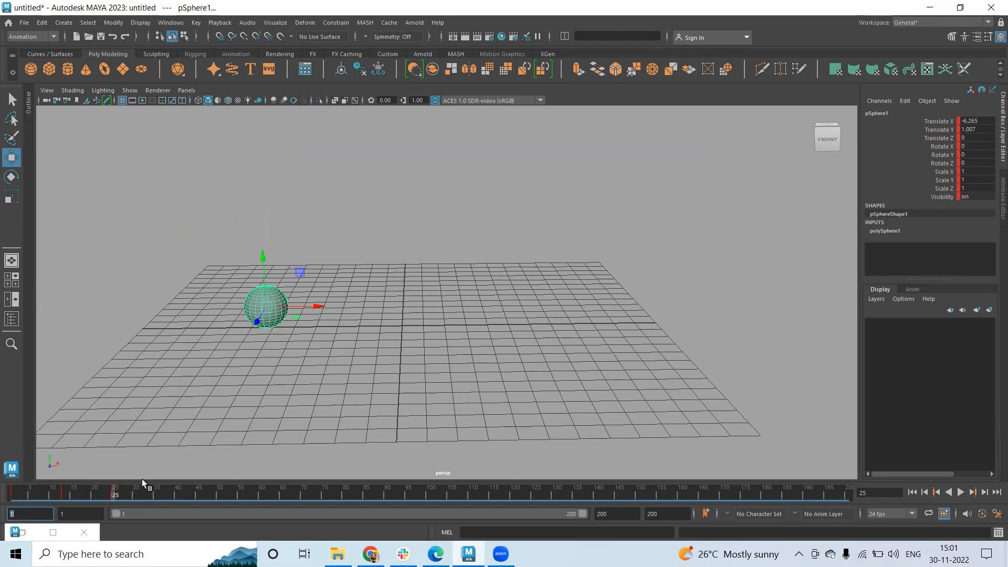
pyautogui.click(28, 533)
pyautogui.scroll(-5, 560, 282)
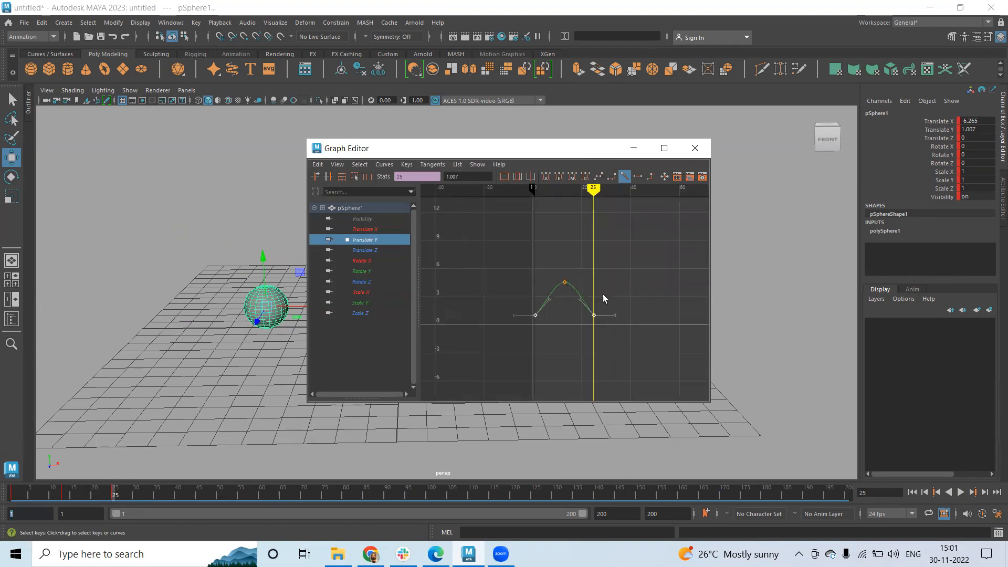
pyautogui.click(961, 492)
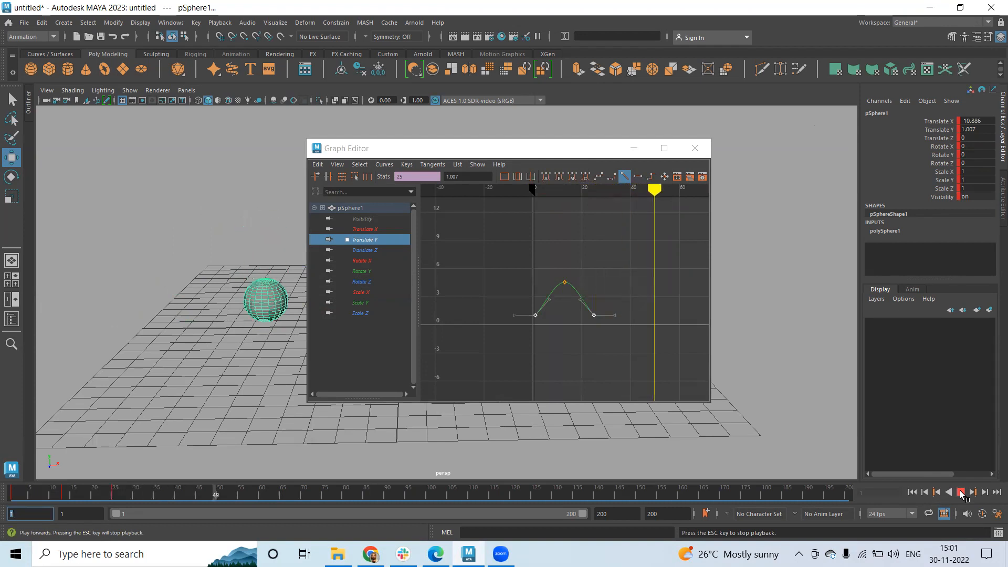
pyautogui.press('Escape')
# Step: Show all of pSphere1's curves in the Graph Editor, play the animation against them and return to frame 1
pyautogui.click(358, 209)
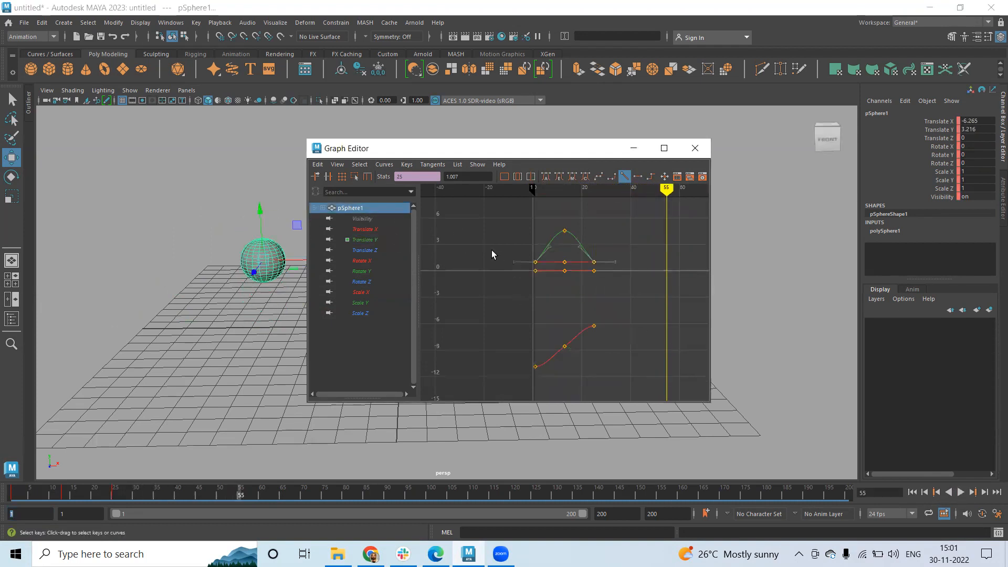
pyautogui.click(960, 492)
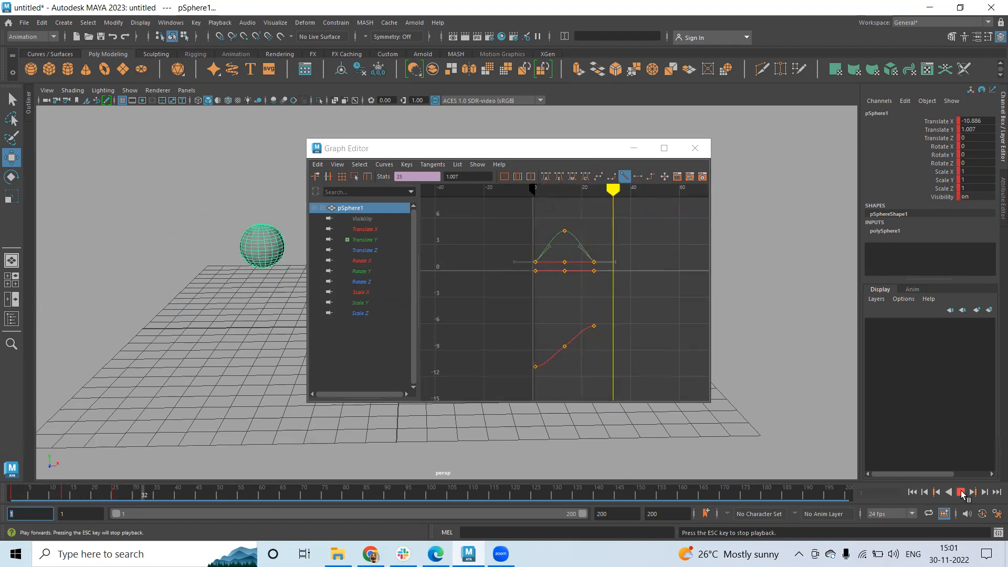
pyautogui.click(961, 492)
pyautogui.click(912, 492)
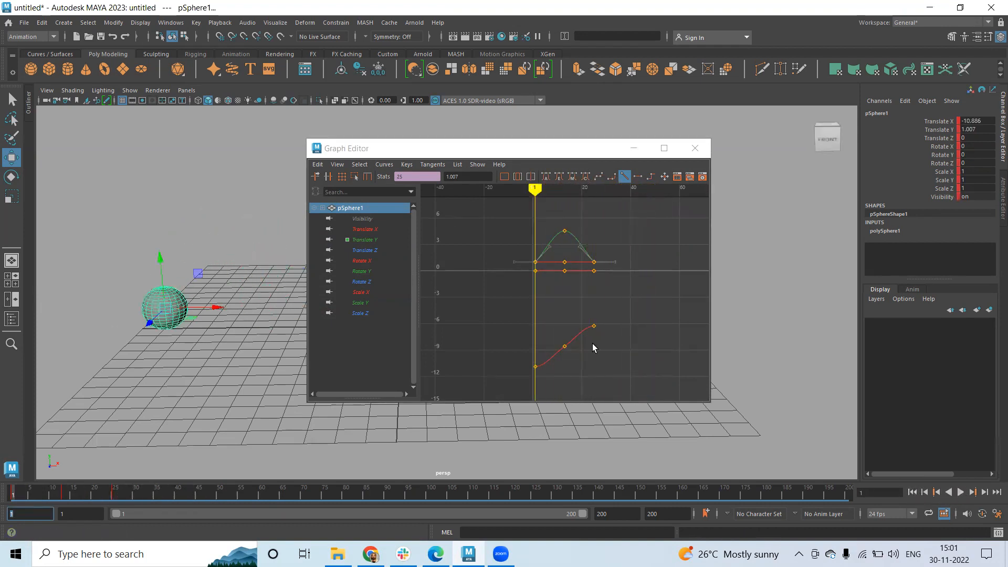
# Step: Turn on the Infinity display for the curves in the Graph Editor
pyautogui.click(381, 164)
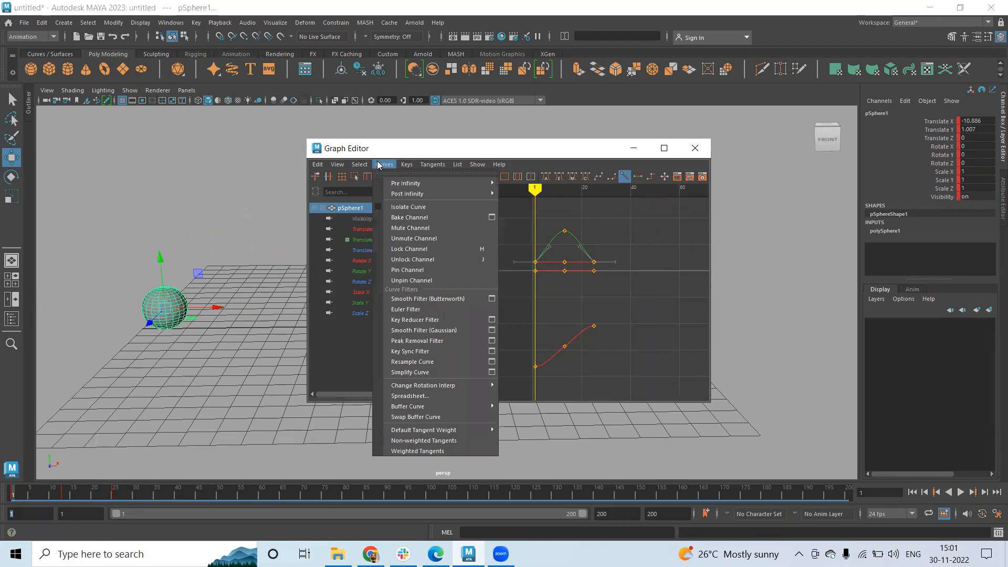
pyautogui.click(381, 164)
pyautogui.click(337, 164)
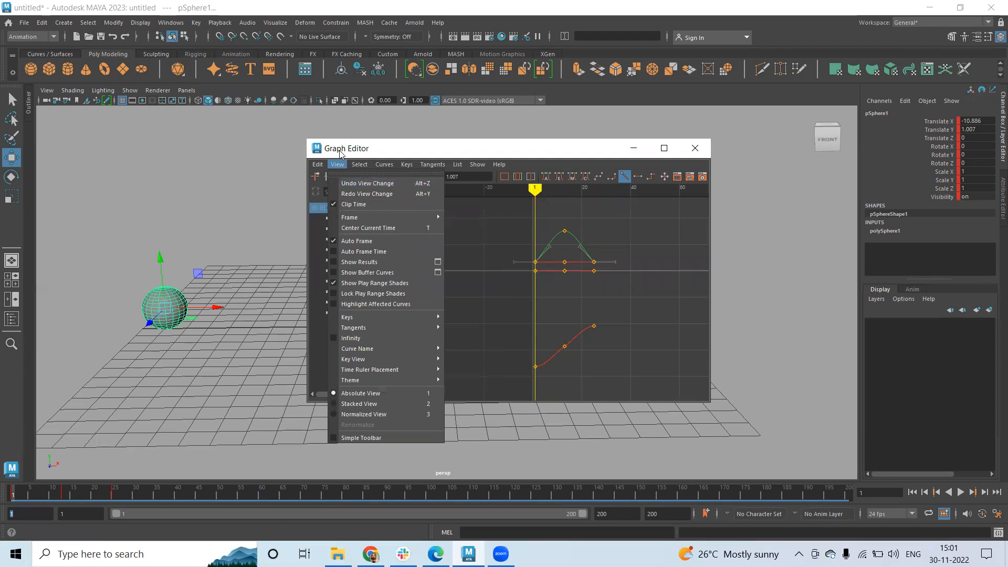
pyautogui.click(356, 339)
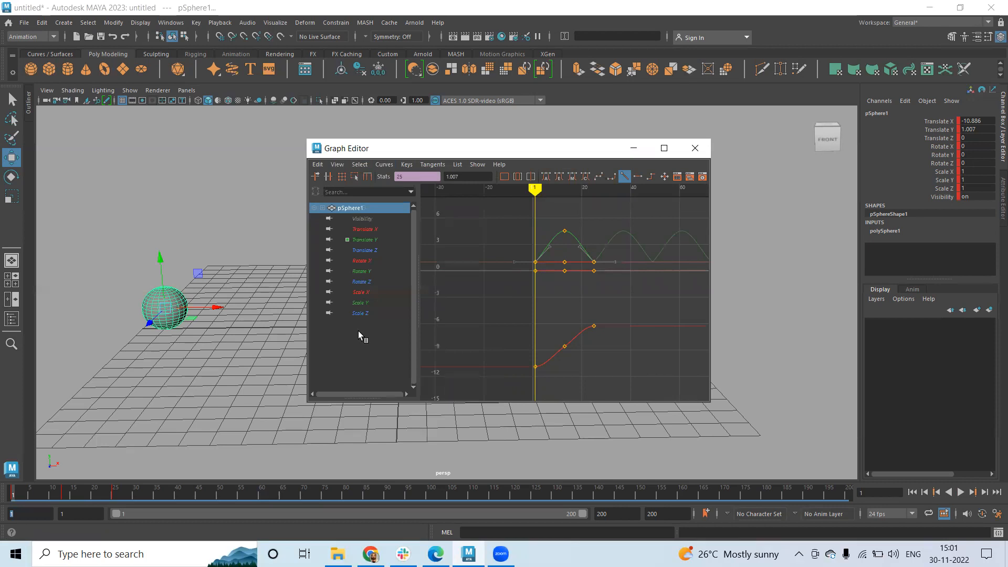
pyautogui.click(337, 164)
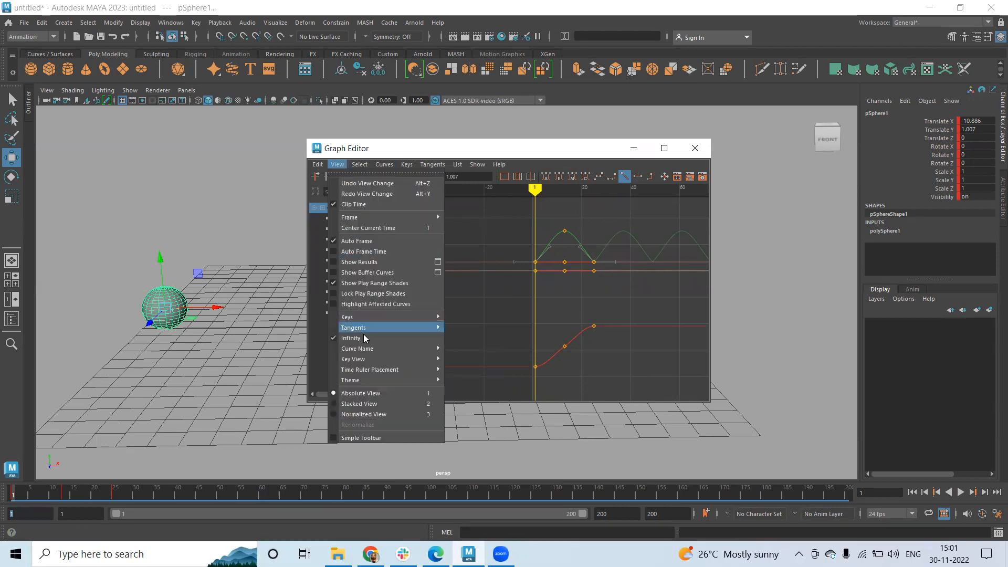
pyautogui.click(570, 282)
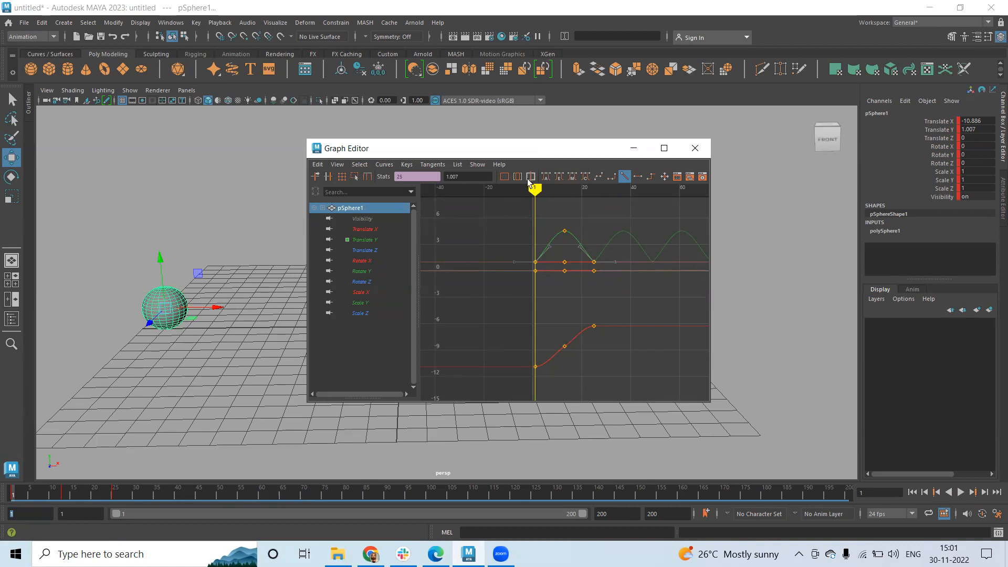
# Step: Maximize the Graph Editor and examine the sphere's curves beyond their last keyframes
pyautogui.moveTo(533, 151); pyautogui.dragTo(468, 153)
pyautogui.scroll(-5, 501, 262)
pyautogui.press('f')
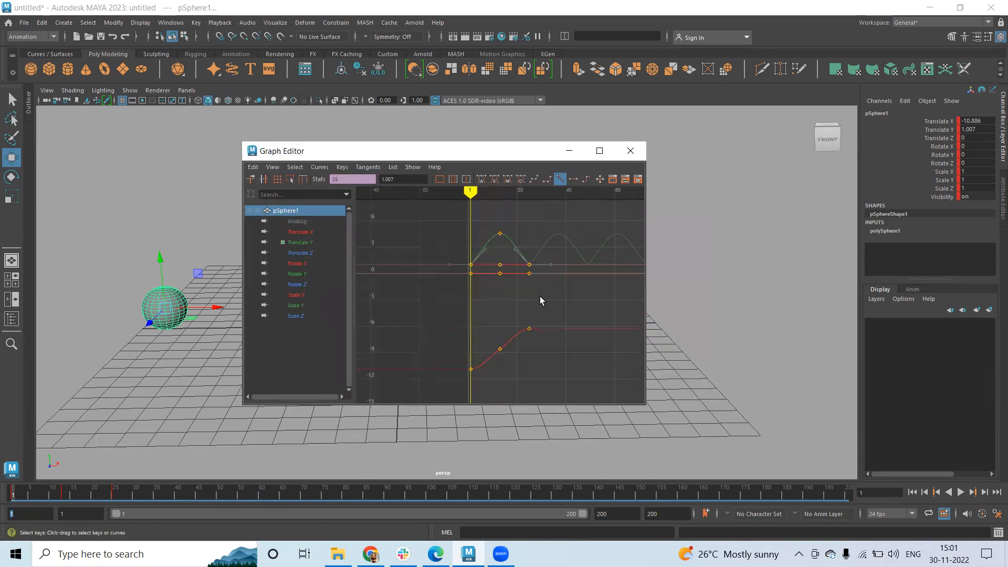
pyautogui.click(599, 151)
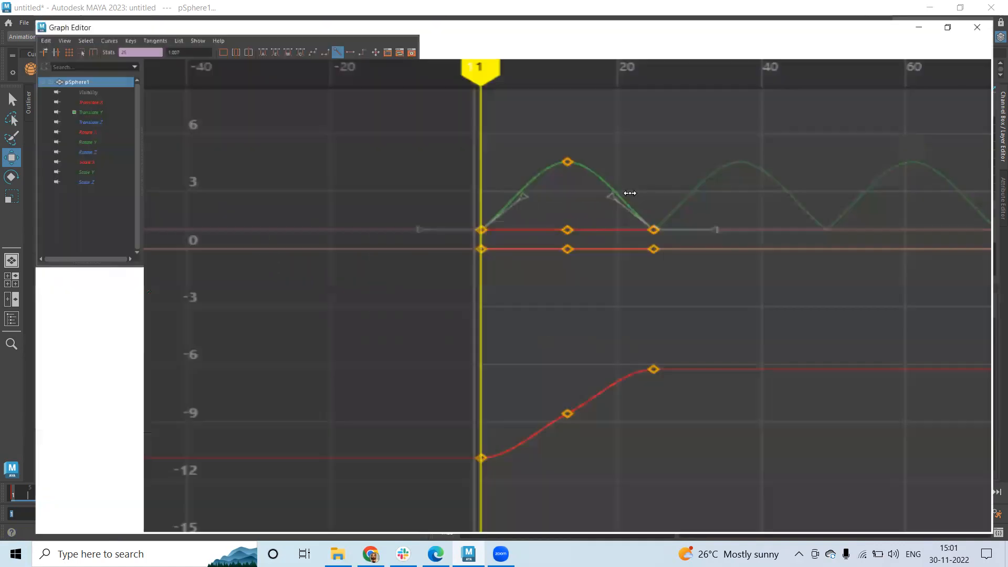
pyautogui.press('space')
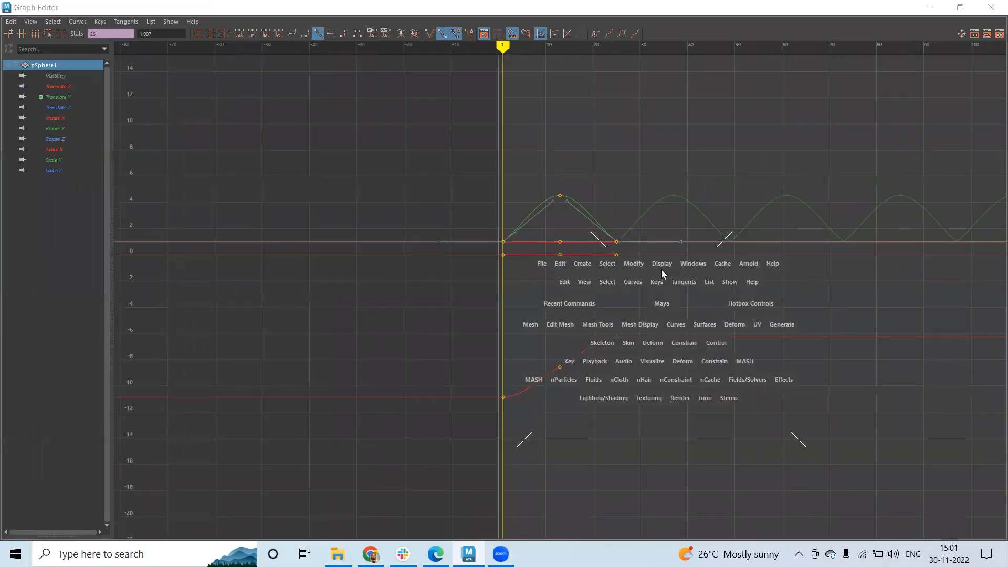
pyautogui.keyDown('alt'); pyautogui.moveTo(675, 167); pyautogui.dragTo(418, 200, button='middle'); pyautogui.keyUp('alt')
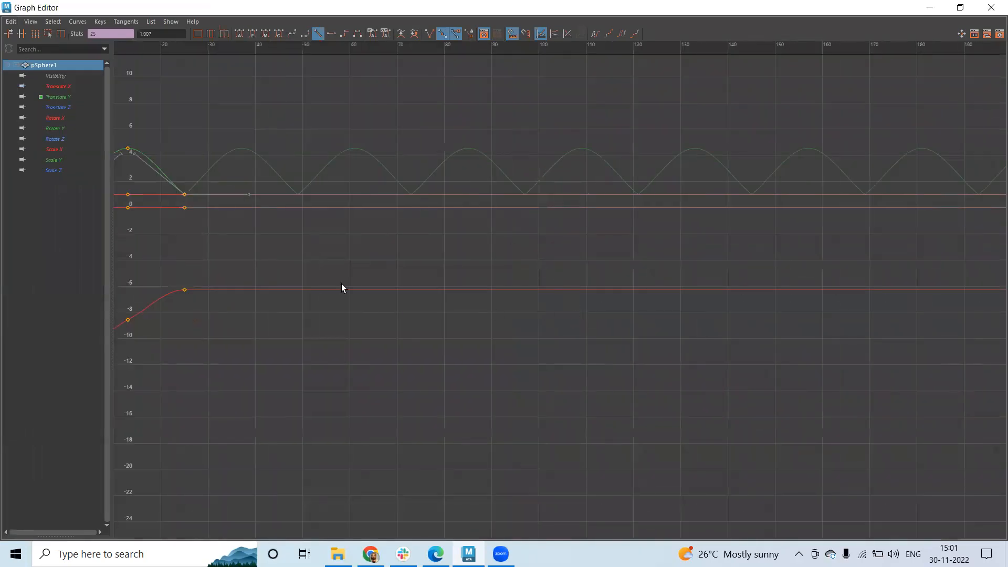
pyautogui.keyDown('alt'); pyautogui.moveTo(335, 108); pyautogui.dragTo(182, 130, button='middle'); pyautogui.keyUp('alt')
pyautogui.keyDown('alt'); pyautogui.moveTo(505, 114); pyautogui.dragTo(683, 152, button='middle'); pyautogui.keyUp('alt')
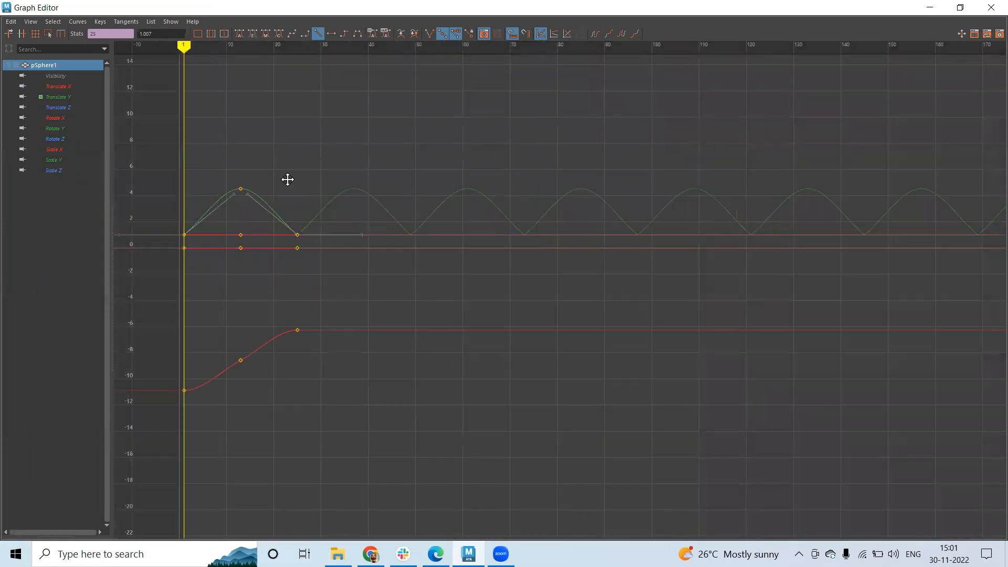
# Step: Minimize the Graph Editor and play the sphere's animation in the viewport
pyautogui.click(926, 8)
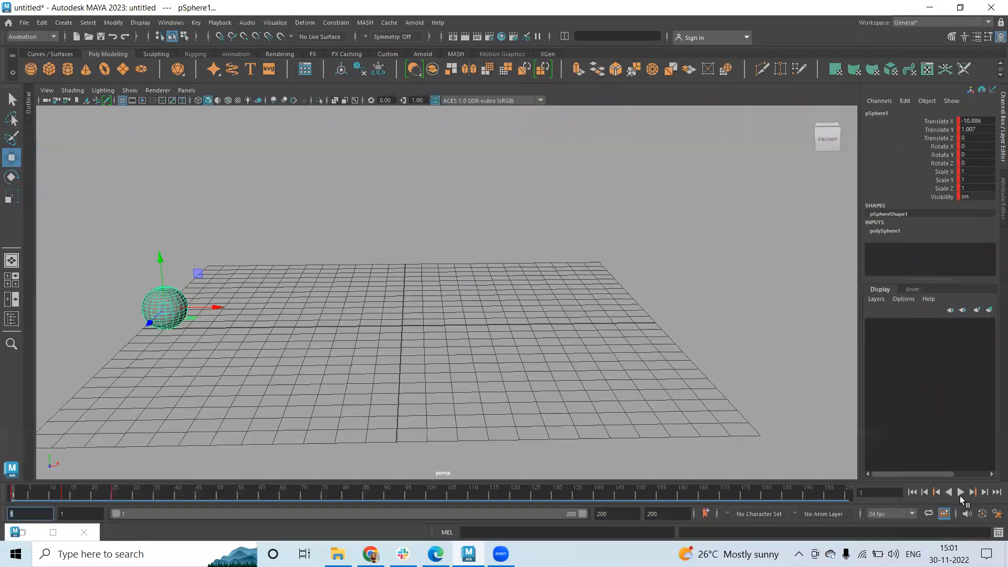
pyautogui.click(960, 495)
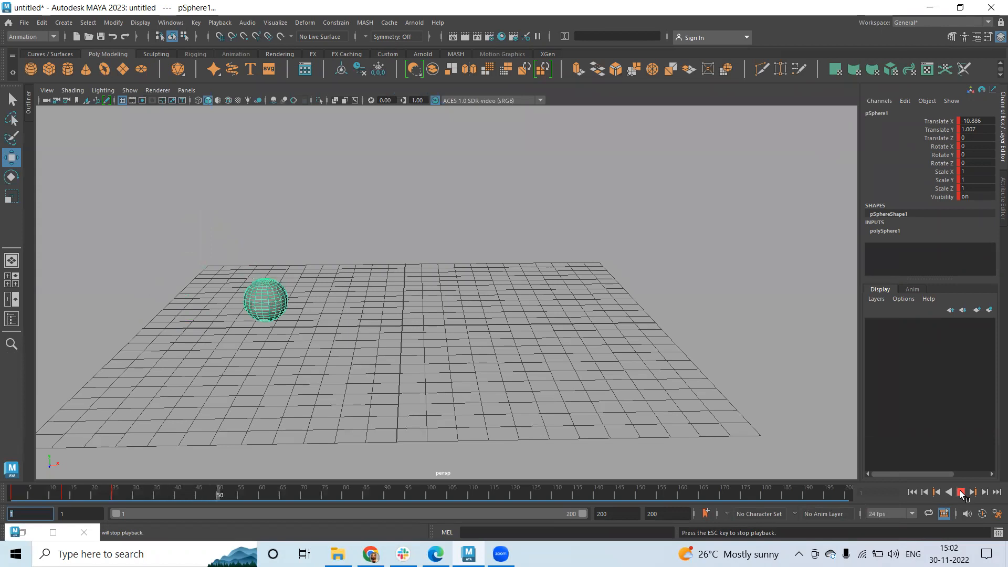
pyautogui.click(961, 494)
# Step: Try to set the sphere curves' Post Infinity to Cycle with Offset in the restored Graph Editor
pyautogui.click(16, 532)
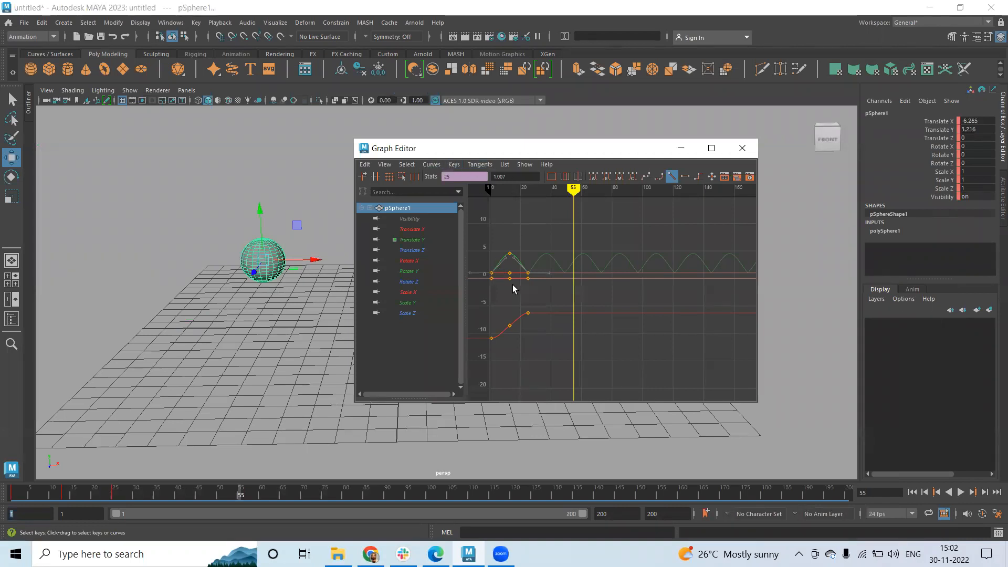
pyautogui.click(431, 164)
pyautogui.moveTo(458, 194)
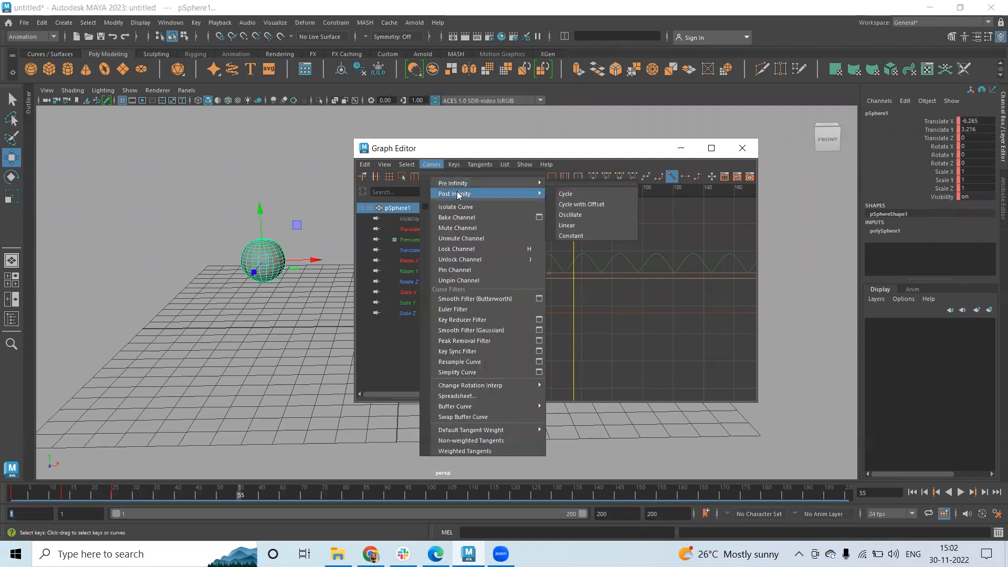
pyautogui.click(584, 204)
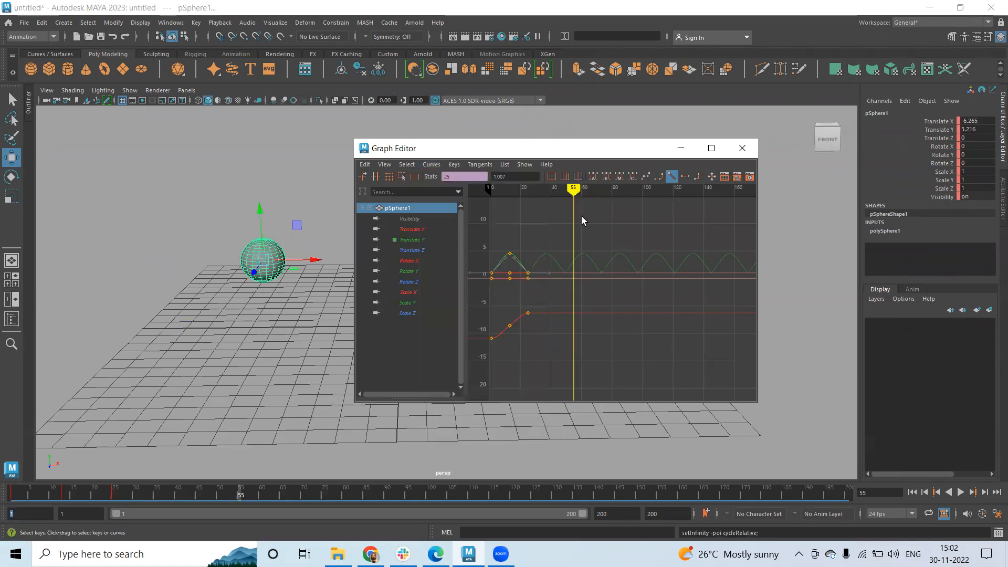
# Step: Minimize the Graph Editor, replay the animation from frame 1 and scrub the timeline to frame 13
pyautogui.click(680, 147)
pyautogui.click(911, 492)
pyautogui.click(960, 491)
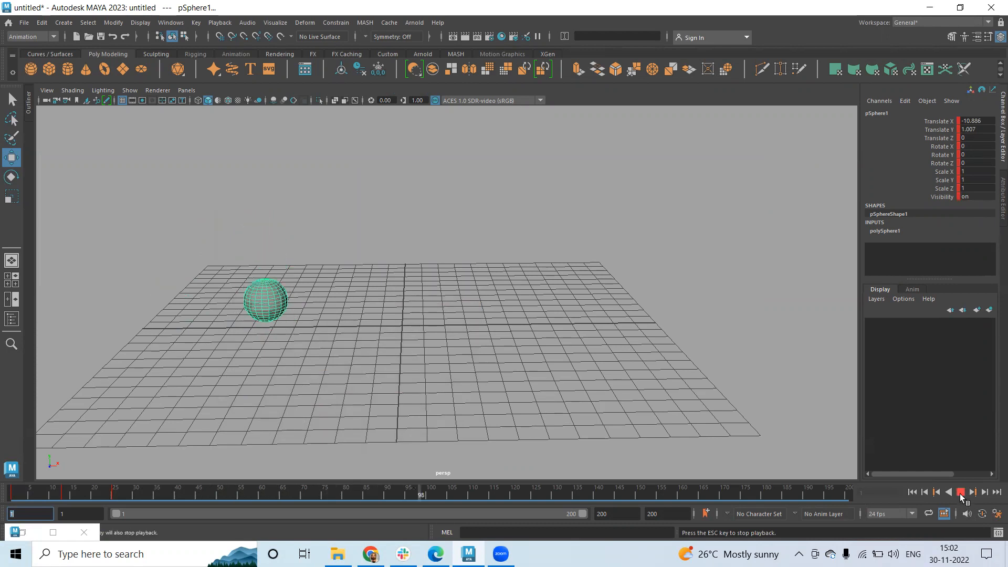
pyautogui.click(960, 492)
pyautogui.click(913, 493)
pyautogui.moveTo(16, 493)
pyautogui.mouseDown()
pyautogui.moveTo(117, 492)
pyautogui.moveTo(64, 496)
pyautogui.mouseUp()
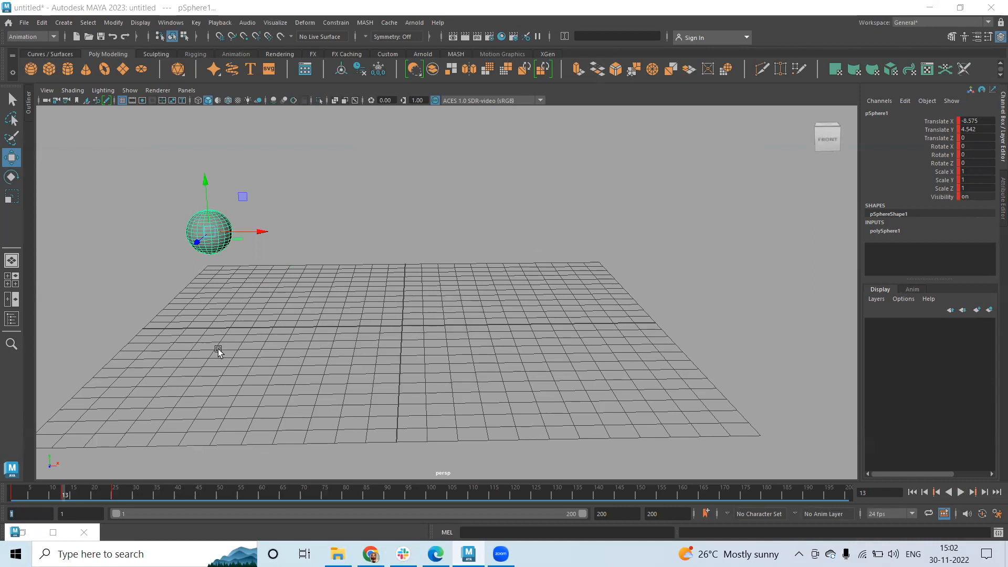
# Step: Break the connections on all of the sphere's channels, Translate X through Visibility, and undo it
pyautogui.click(940, 122)
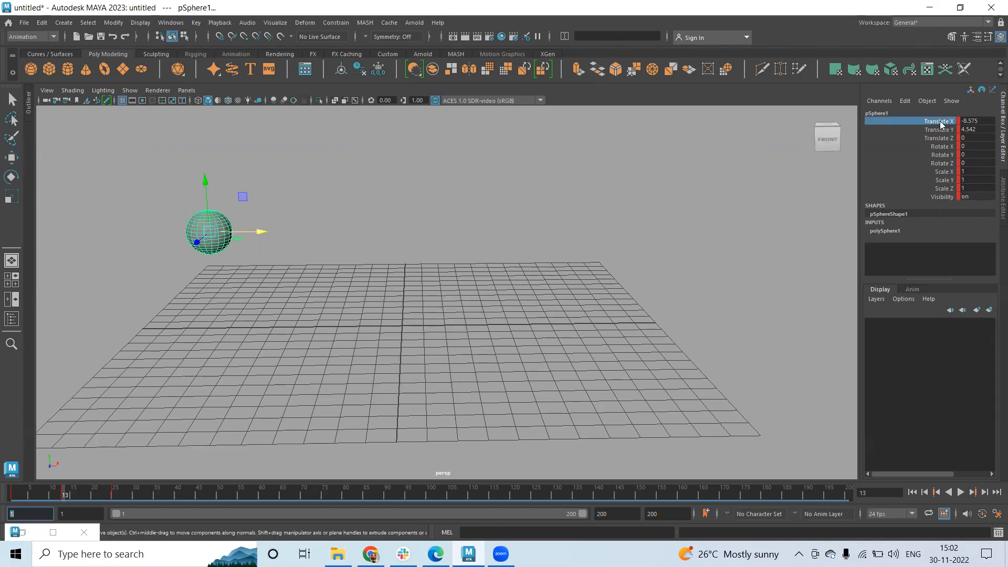
pyautogui.moveTo(923, 122); pyautogui.dragTo(970, 194)
pyautogui.rightClick(943, 167)
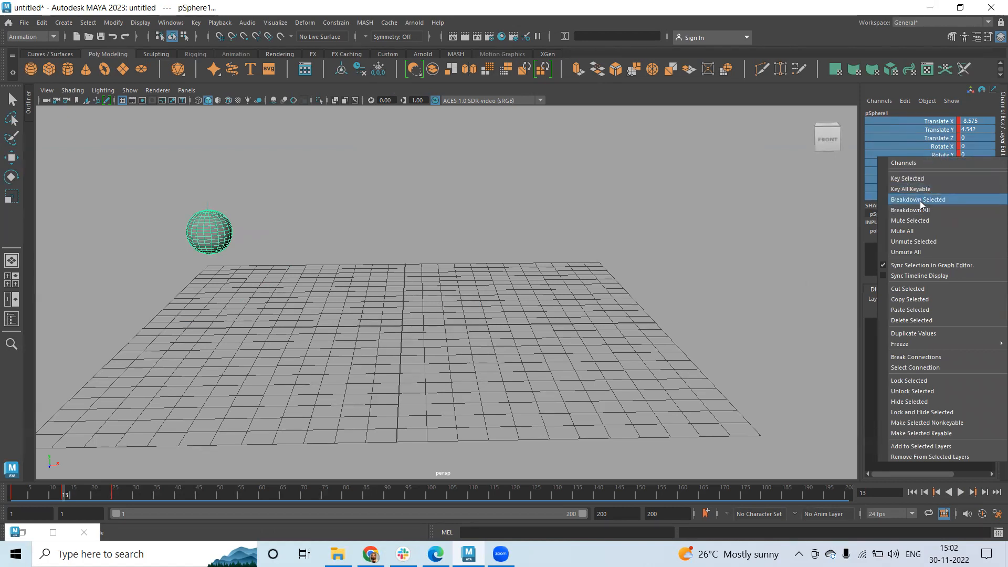
pyautogui.click(904, 357)
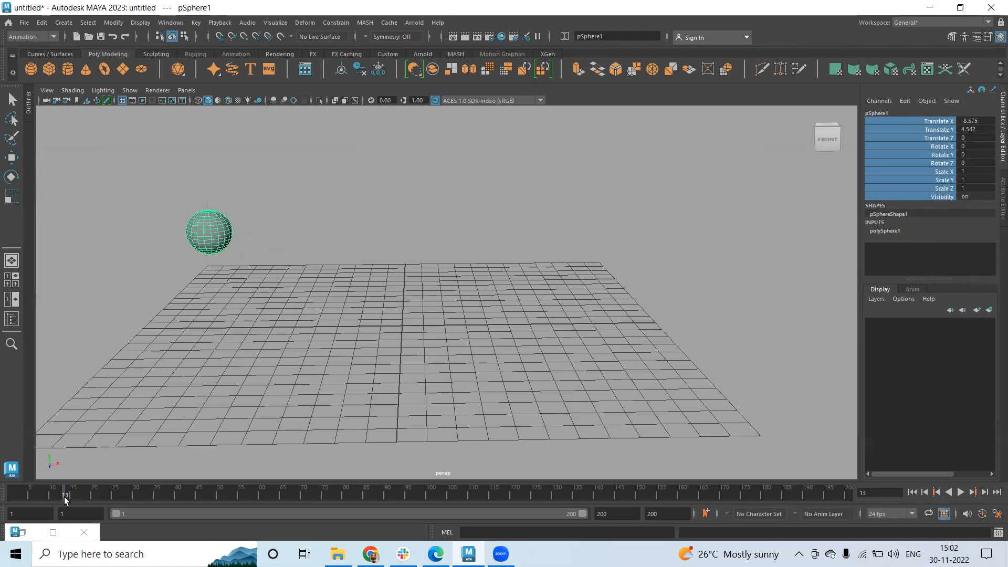
pyautogui.hotkey('ctrl', 'z')
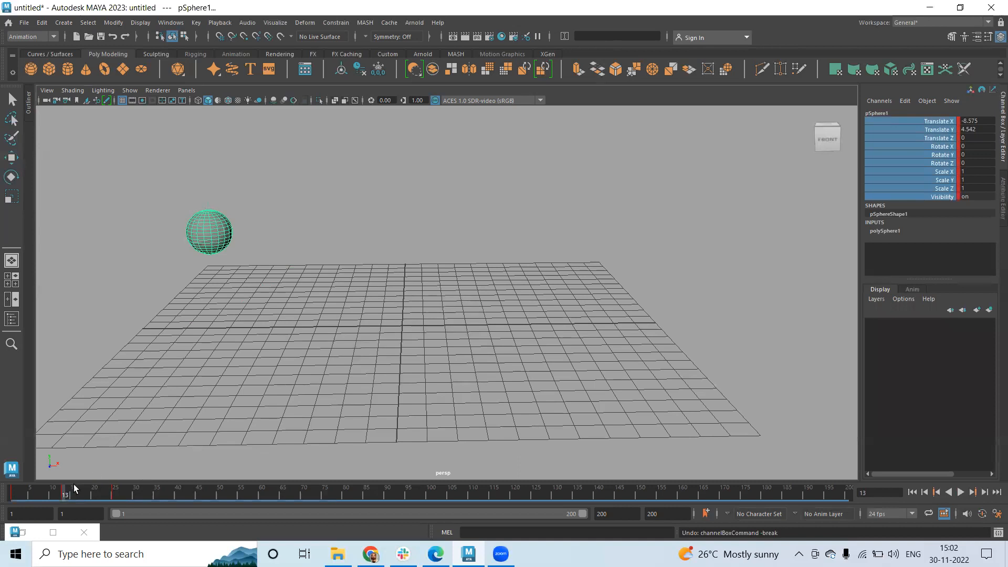
# Step: Select the sphere's Translate X channel together with its Rotate and Scale channels, and clear the selection
pyautogui.click(205, 226)
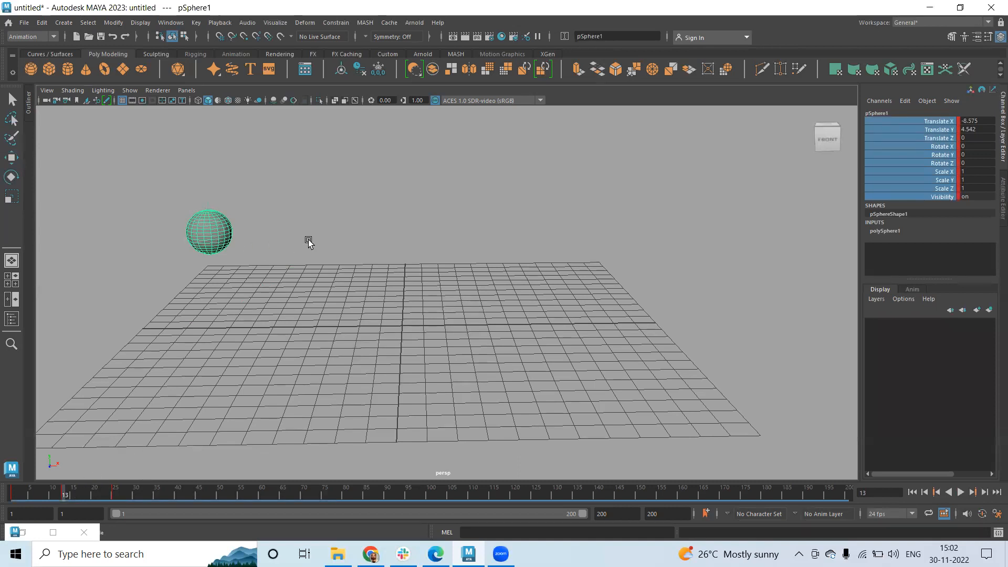
pyautogui.click(944, 163)
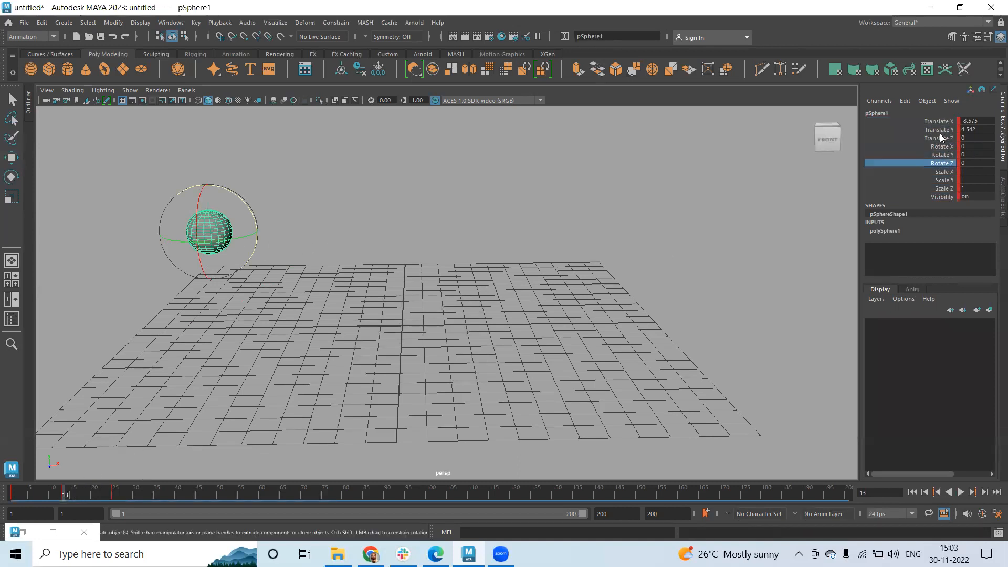
pyautogui.click(937, 145)
pyautogui.click(936, 129)
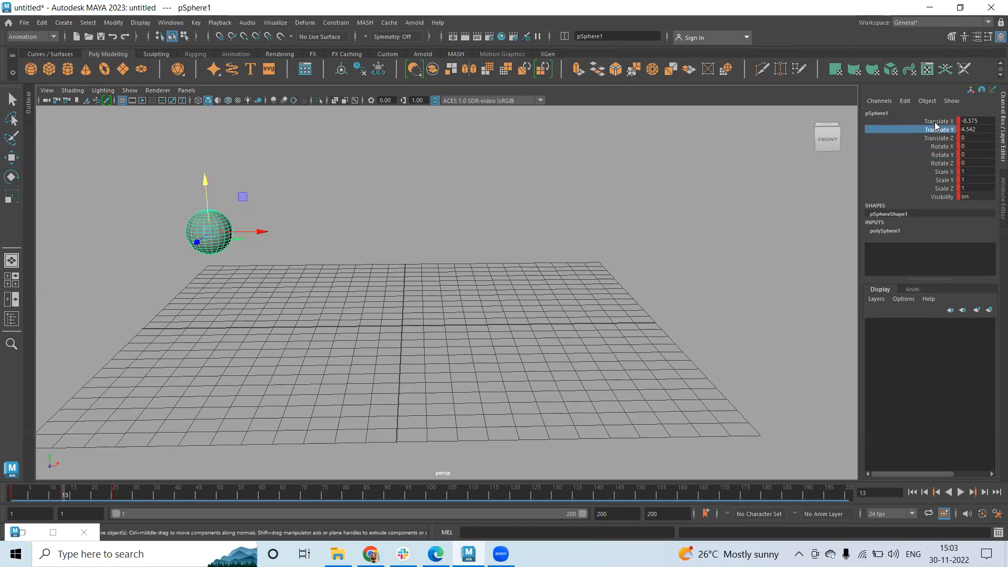
pyautogui.click(937, 121)
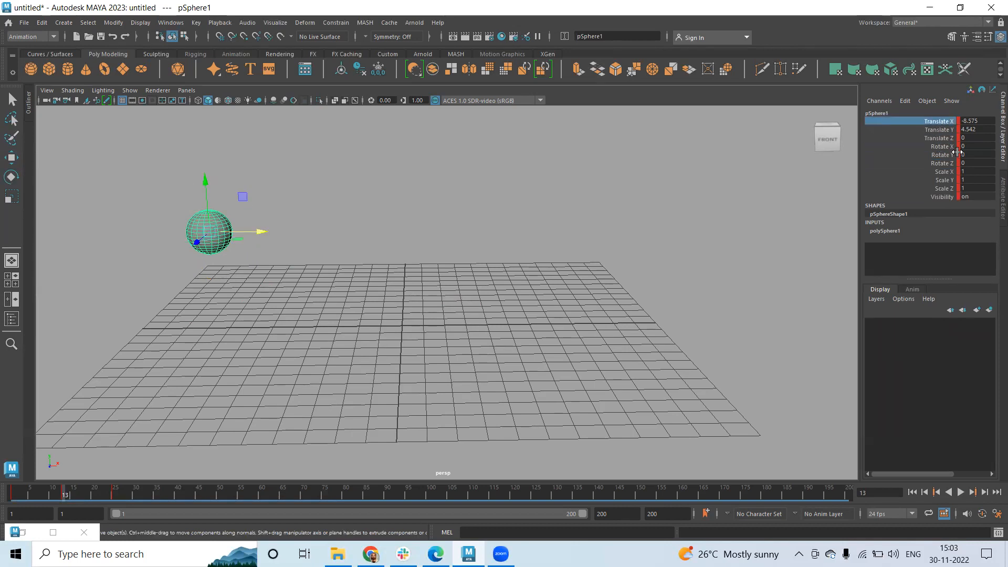
pyautogui.keyDown('ctrl'); pyautogui.moveTo(943, 146); pyautogui.dragTo(957, 192); pyautogui.keyUp('ctrl')
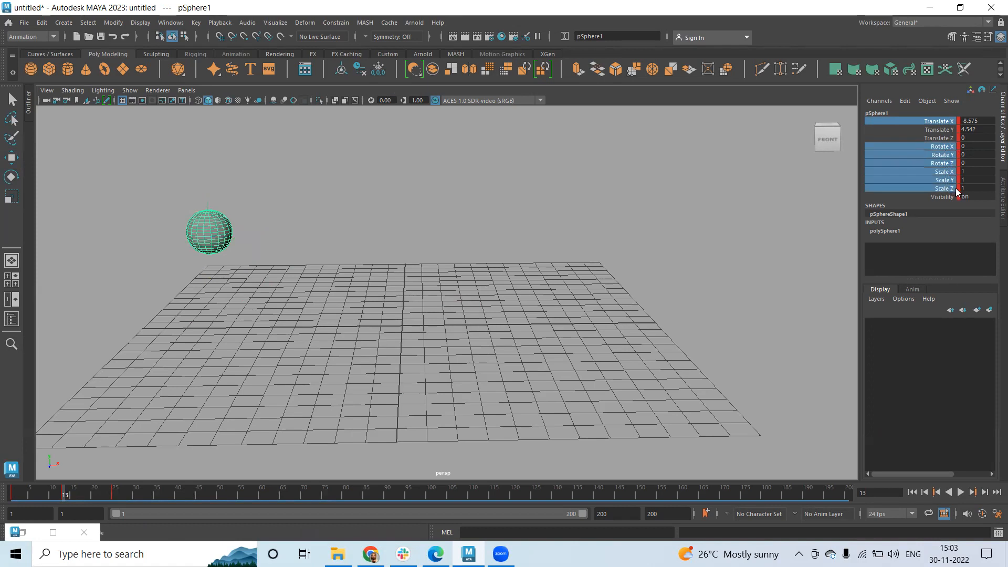
pyautogui.click(302, 282)
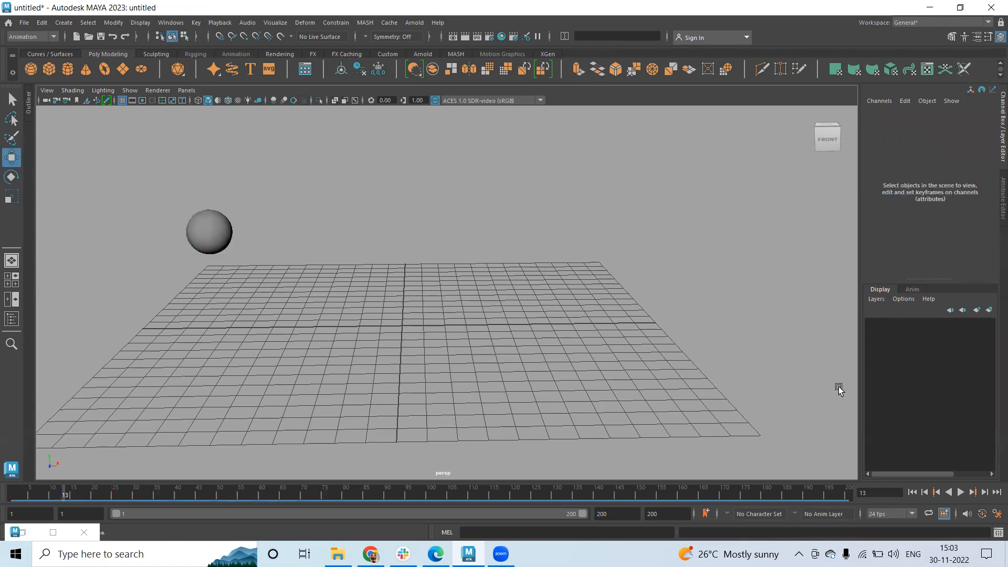
# Step: Break the connections on the sphere's Translate X and Translate Z channels, one channel at a time
pyautogui.click(207, 226)
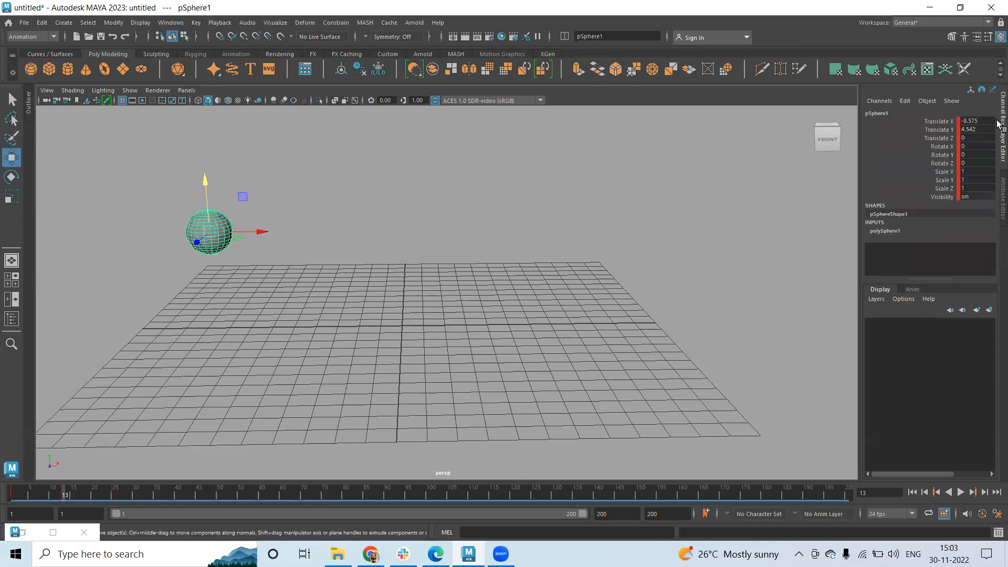
pyautogui.click(945, 121)
pyautogui.rightClick(944, 118)
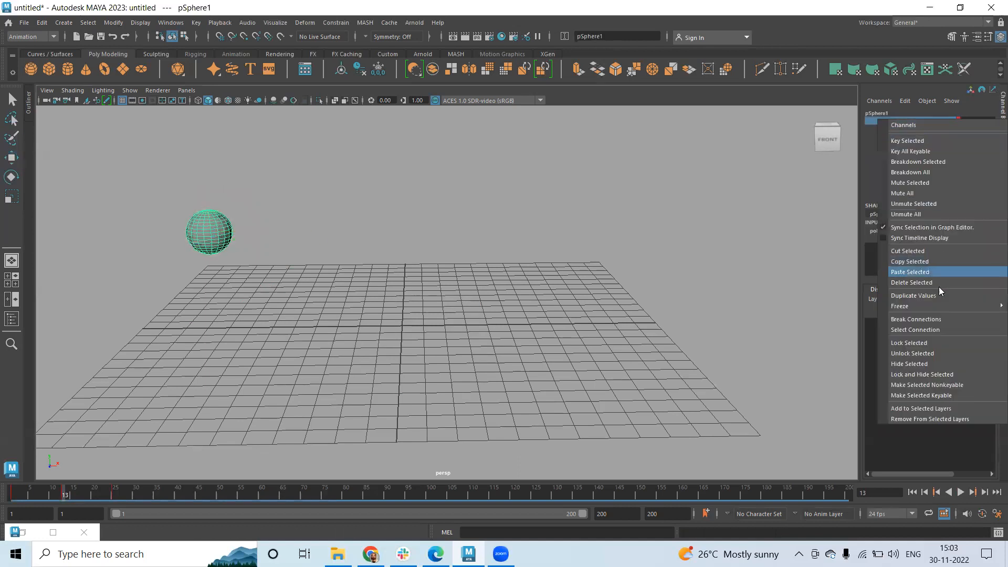
pyautogui.click(925, 319)
pyautogui.click(940, 139)
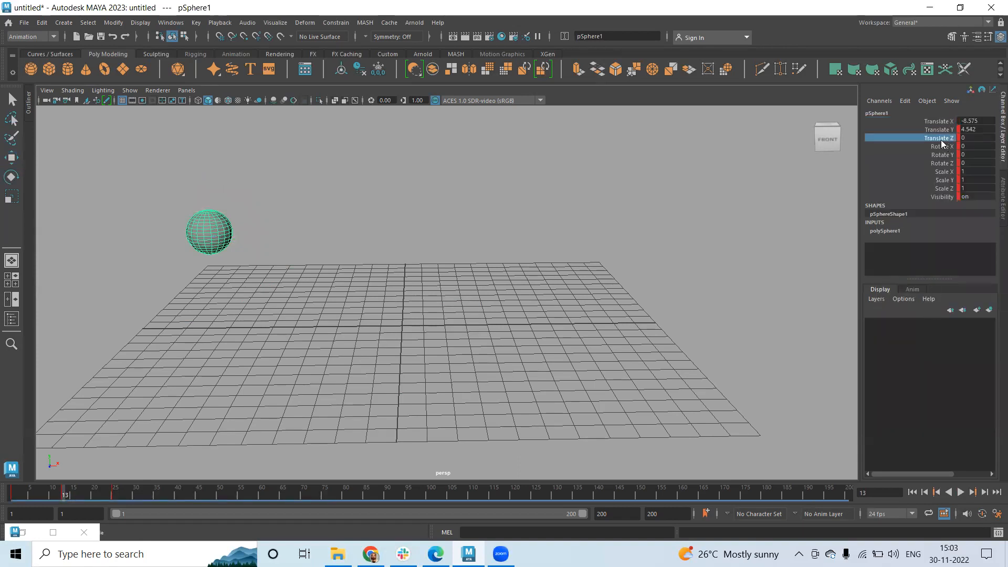
pyautogui.rightClick(940, 139)
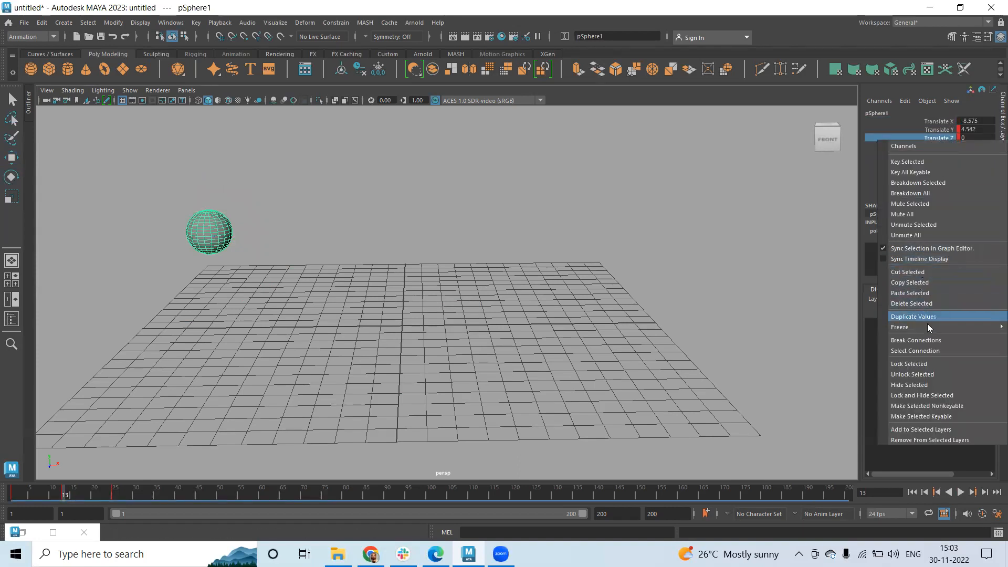
pyautogui.click(914, 340)
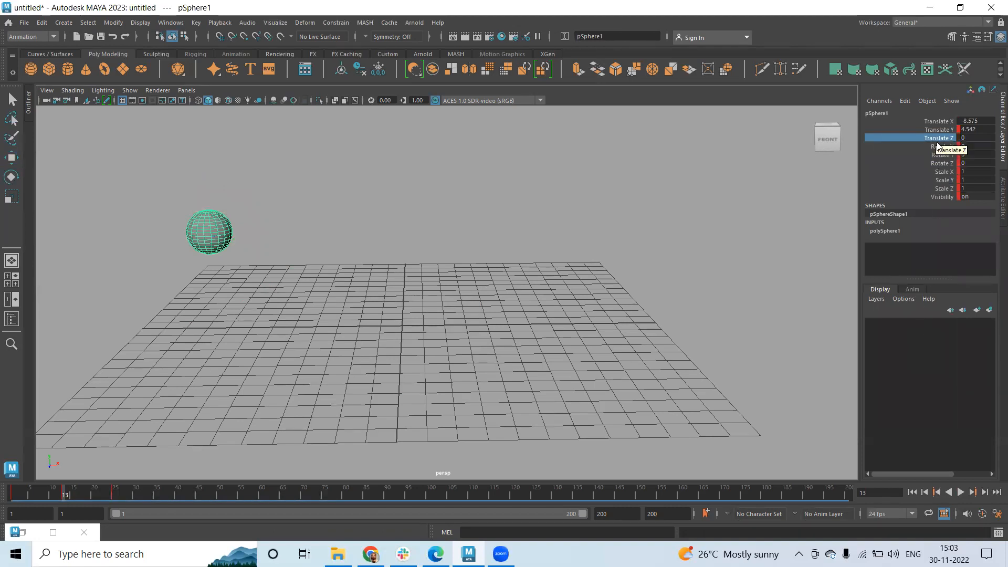
# Step: Play the sphere's animation from frame 1 twice to check its motion without the broken channels
pyautogui.click(911, 492)
pyautogui.click(962, 492)
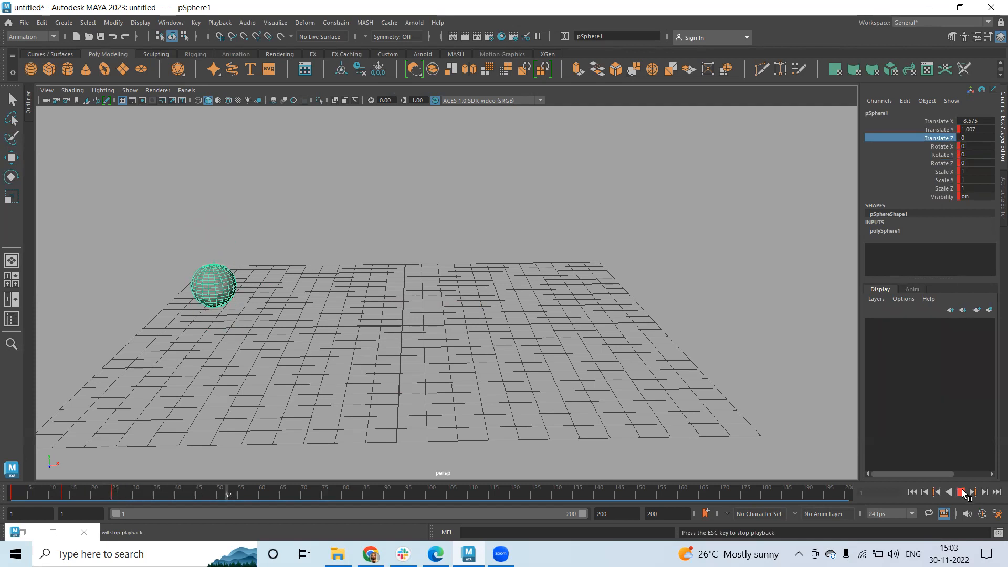
pyautogui.click(960, 492)
pyautogui.click(911, 491)
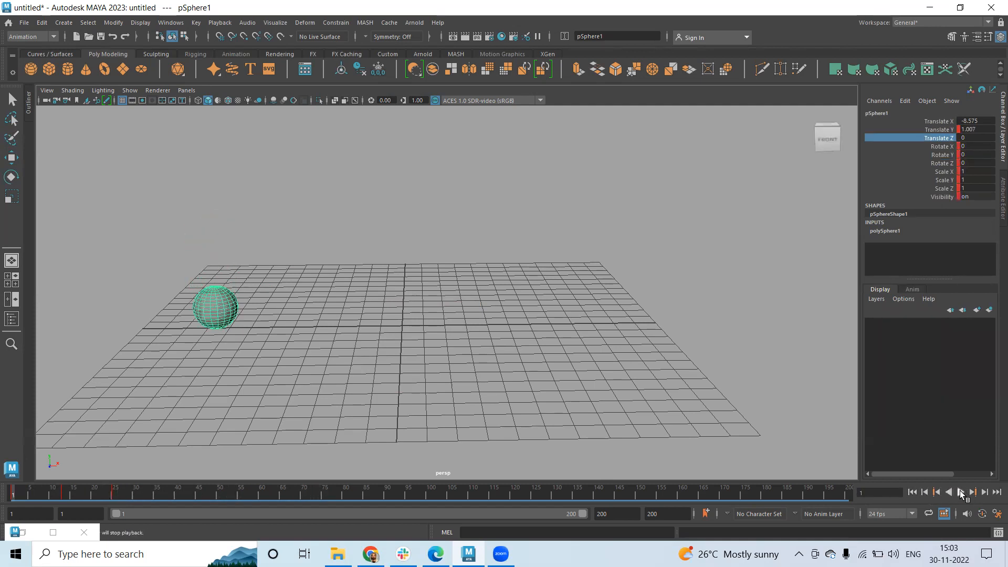
pyautogui.click(960, 492)
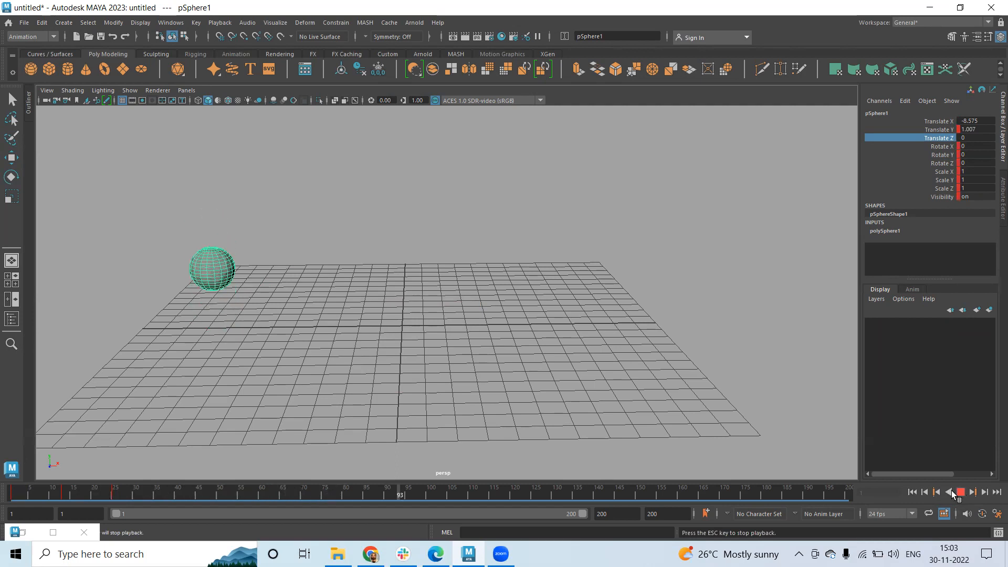
pyautogui.click(961, 493)
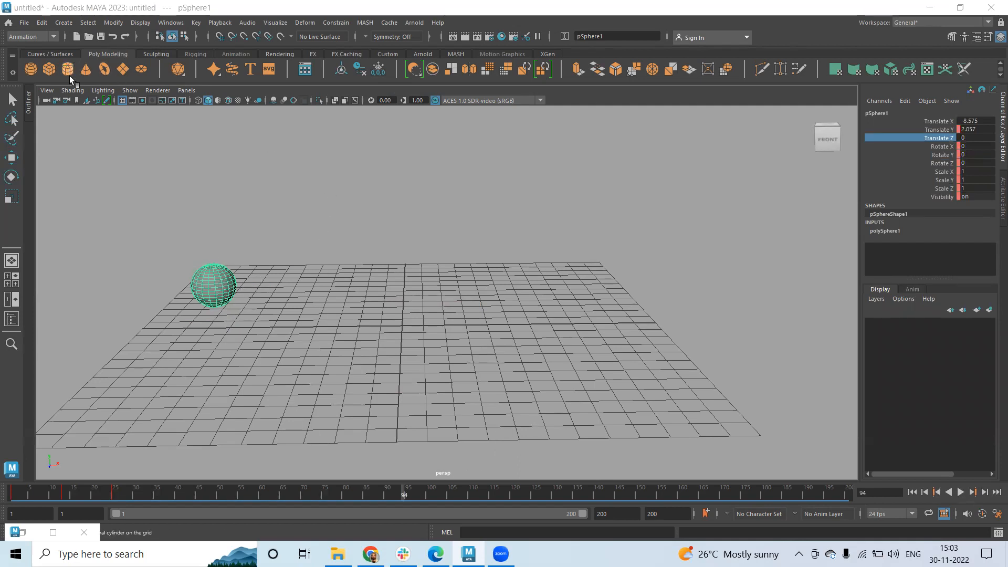
# Step: Create a polygon cube at the grid's centre and try stretching it slightly along X
pyautogui.click(51, 69)
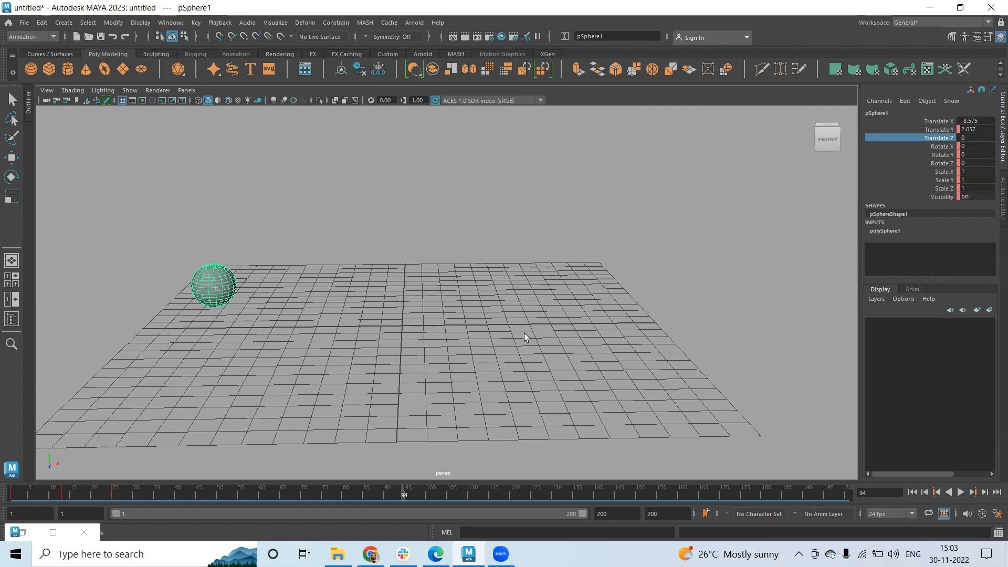
pyautogui.press('r')
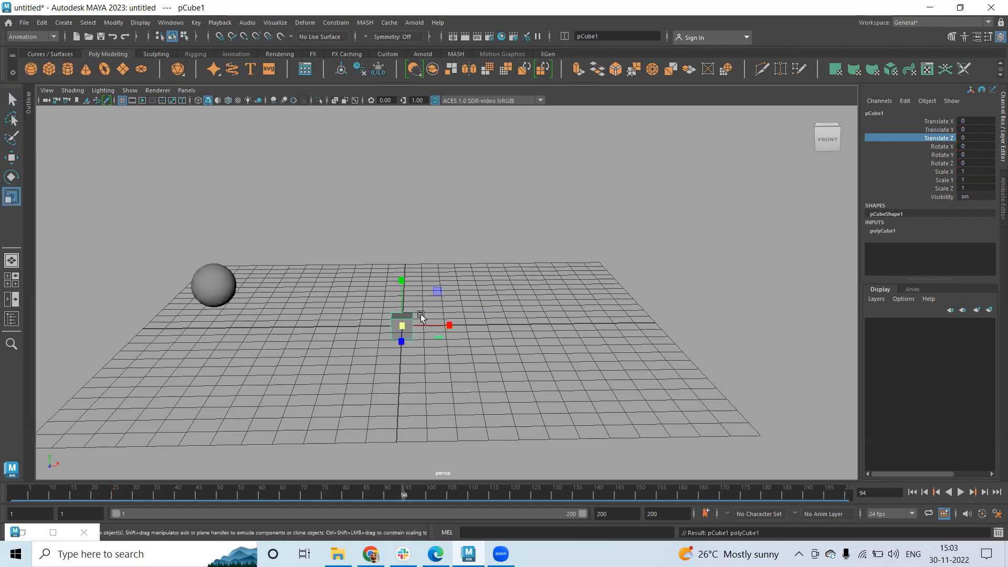
pyautogui.moveTo(447, 325); pyautogui.dragTo(454, 325)
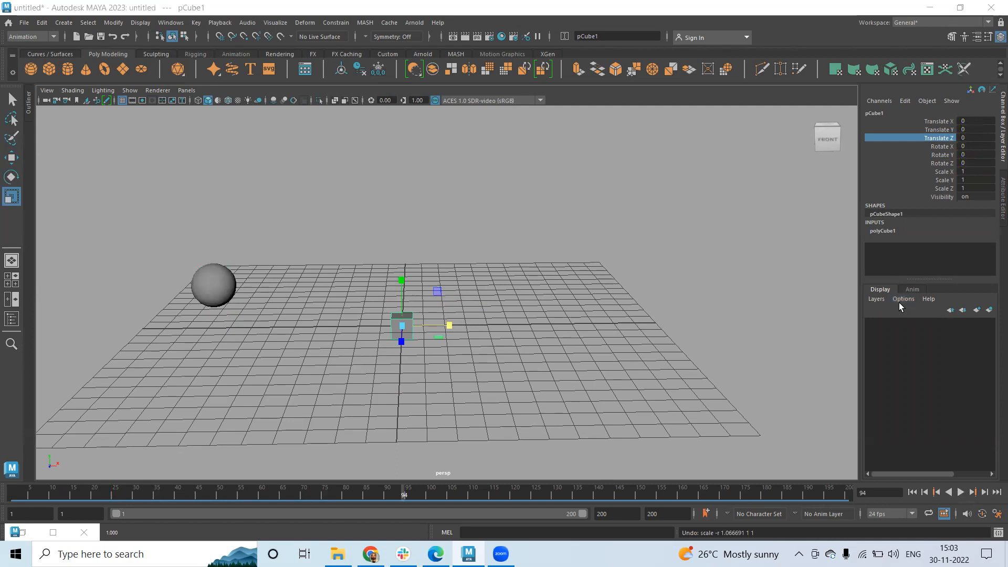
# Step: Try changing the cube's height, depth and width in its polyCube1 inputs, and undo the changes
pyautogui.click(887, 231)
pyautogui.scroll(-1, 945, 255)
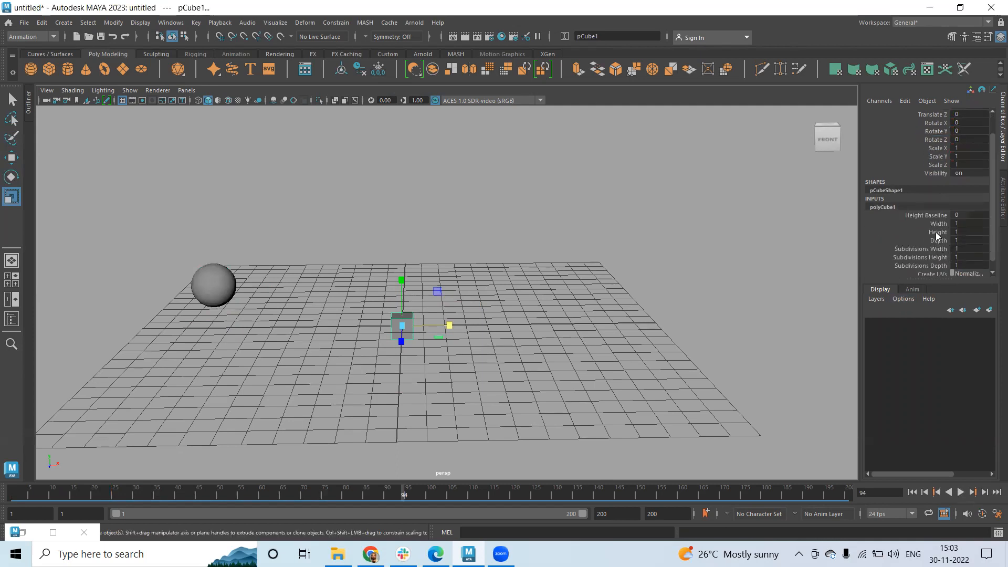
pyautogui.click(935, 232)
pyautogui.click(938, 240)
pyautogui.moveTo(480, 249); pyautogui.dragTo(506, 253, button='middle')
pyautogui.hotkey('ctrl', 'z')
pyautogui.click(939, 224)
pyautogui.moveTo(371, 250); pyautogui.dragTo(375, 247, button='middle')
pyautogui.hotkey('ctrl', 'z')
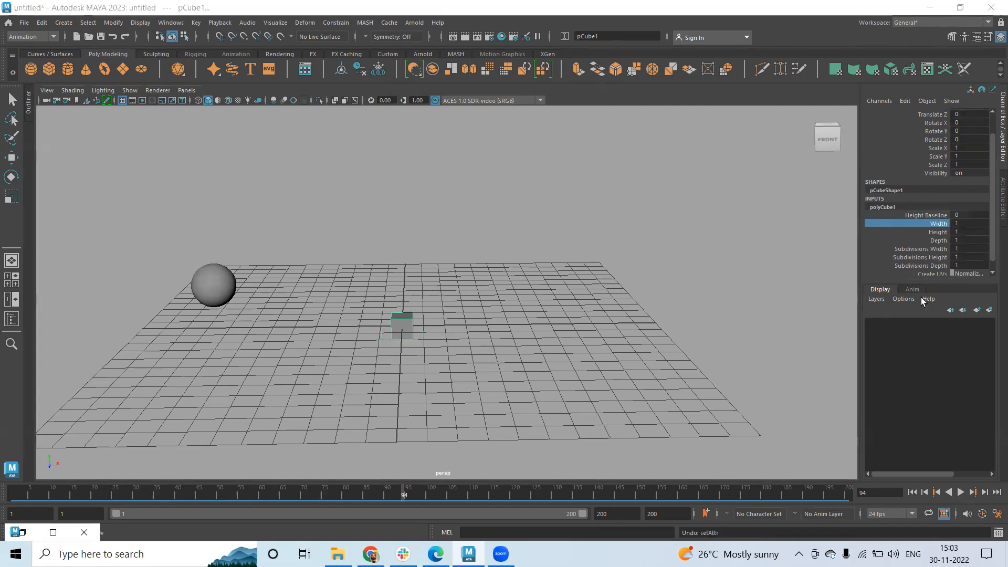
# Step: Divide the cube into 3 width subdivisions and scale it along X to about 3.3
pyautogui.click(935, 248)
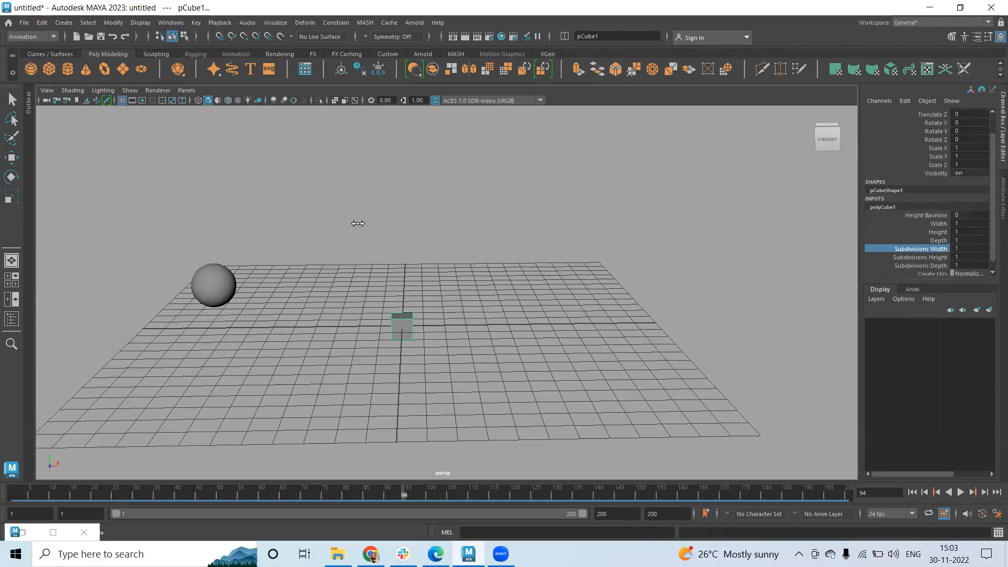
pyautogui.press('r')
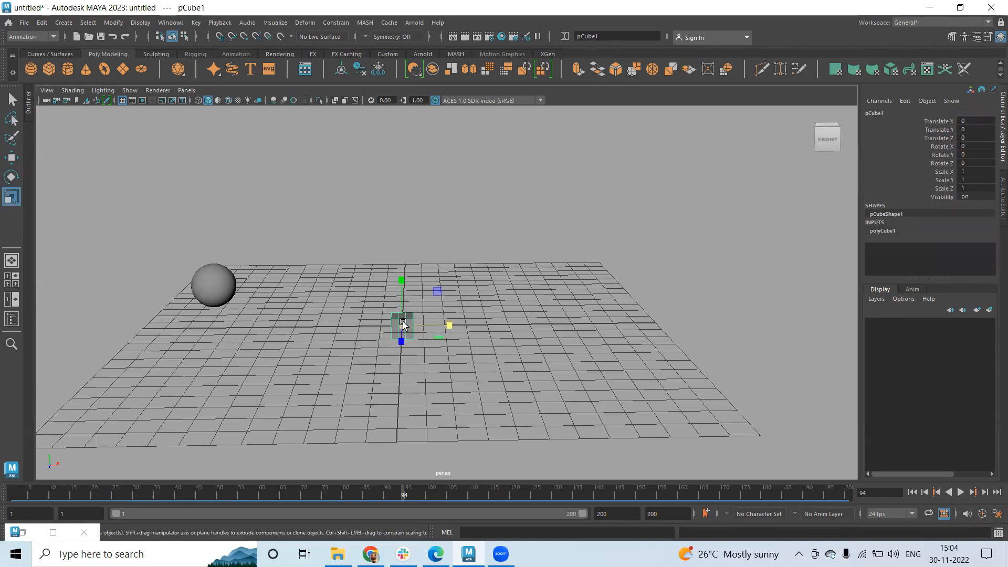
pyautogui.moveTo(442, 321); pyautogui.dragTo(508, 336)
# Step: Raise the stretched block about 0.52 units in Y so that it sits on the grid
pyautogui.keyDown('alt'); pyautogui.moveTo(276, 372); pyautogui.dragTo(352, 258); pyautogui.keyUp('alt')
pyautogui.press('w')
pyautogui.keyDown('alt'); pyautogui.moveTo(393, 319); pyautogui.dragTo(340, 282); pyautogui.keyUp('alt')
# Step: Extrude the block's middle top face straight up into a tall column, forming an inverted T, and return to object mode
pyautogui.moveTo(340, 304); pyautogui.dragTo(340, 270, button='right')
pyautogui.click(307, 273)
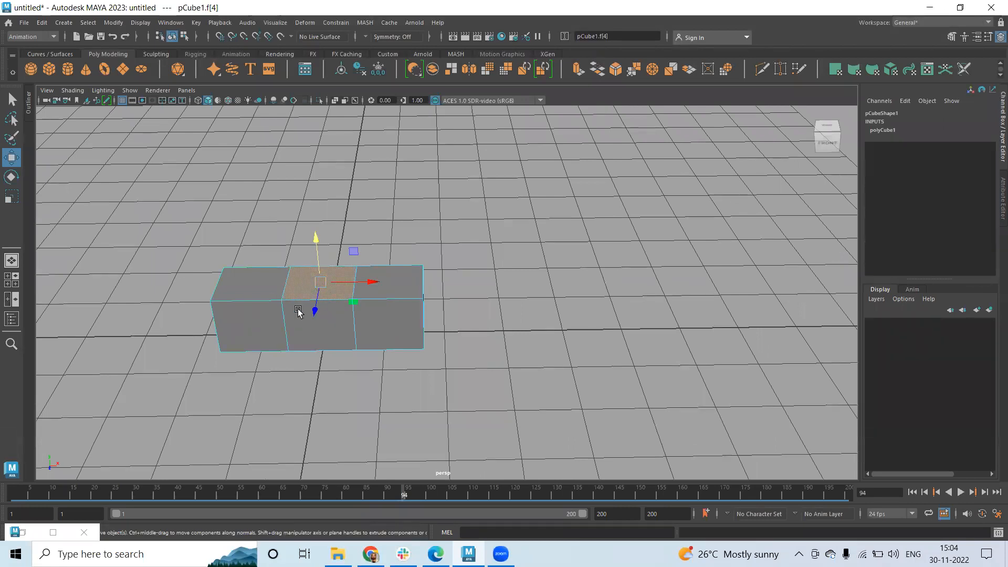
pyautogui.keyDown('alt'); pyautogui.moveTo(464, 282); pyautogui.dragTo(360, 124); pyautogui.keyUp('alt')
pyautogui.keyDown('shift'); pyautogui.moveTo(391, 160); pyautogui.dragTo(397, 169, button='right'); pyautogui.keyUp('shift')
pyautogui.scroll(-3, 396, 214)
pyautogui.keyDown('alt'); pyautogui.moveTo(396, 214); pyautogui.dragTo(408, 314, button='middle'); pyautogui.keyUp('alt')
pyautogui.press('w')
pyautogui.moveTo(361, 322); pyautogui.dragTo(364, 170)
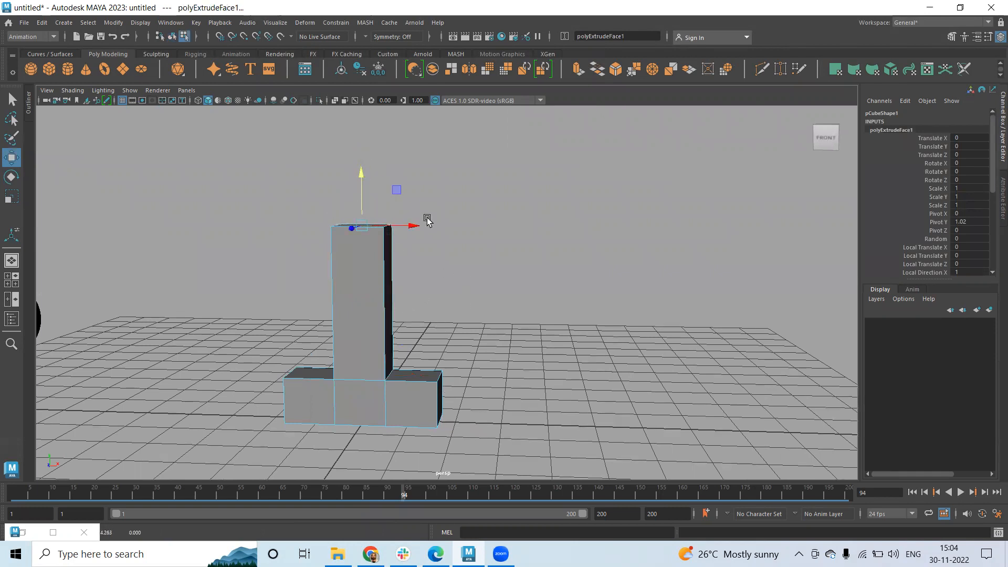
pyautogui.moveTo(373, 251); pyautogui.dragTo(450, 205, button='right')
# Step: Select the two end faces of the inverted T's base and scale them slightly outward along X
pyautogui.keyDown('alt'); pyautogui.moveTo(449, 408); pyautogui.dragTo(404, 387); pyautogui.keyUp('alt')
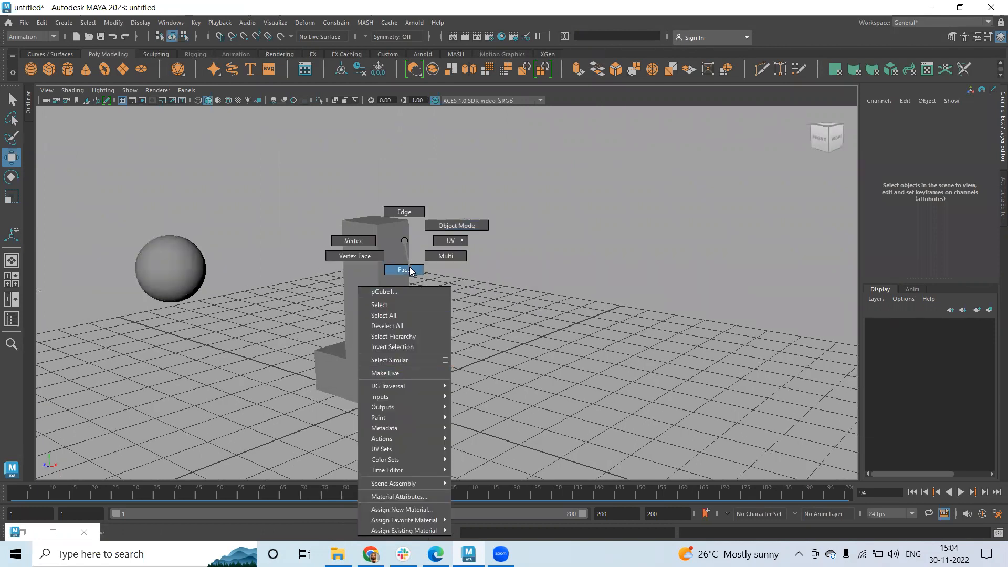
pyautogui.moveTo(410, 270); pyautogui.dragTo(410, 271, button='right')
pyautogui.click(438, 404)
pyautogui.keyDown('alt'); pyautogui.moveTo(341, 404); pyautogui.dragTo(412, 387); pyautogui.keyUp('alt')
pyautogui.keyDown('shift'); pyautogui.click(297, 389); pyautogui.keyUp('shift')
pyautogui.keyDown('alt'); pyautogui.moveTo(349, 389); pyautogui.dragTo(270, 434); pyautogui.keyUp('alt')
pyautogui.scroll(-1, 395, 334)
pyautogui.press('r')
pyautogui.moveTo(423, 386); pyautogui.dragTo(426, 389)
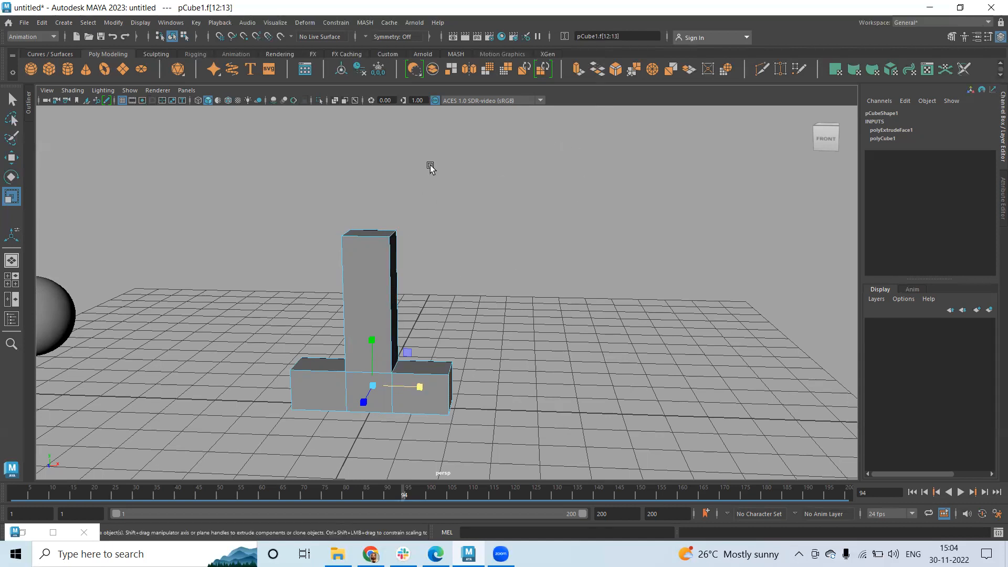
# Step: Return the inverted T to object mode and select the whole mesh with the Move tool
pyautogui.click(423, 224)
pyautogui.click(373, 324)
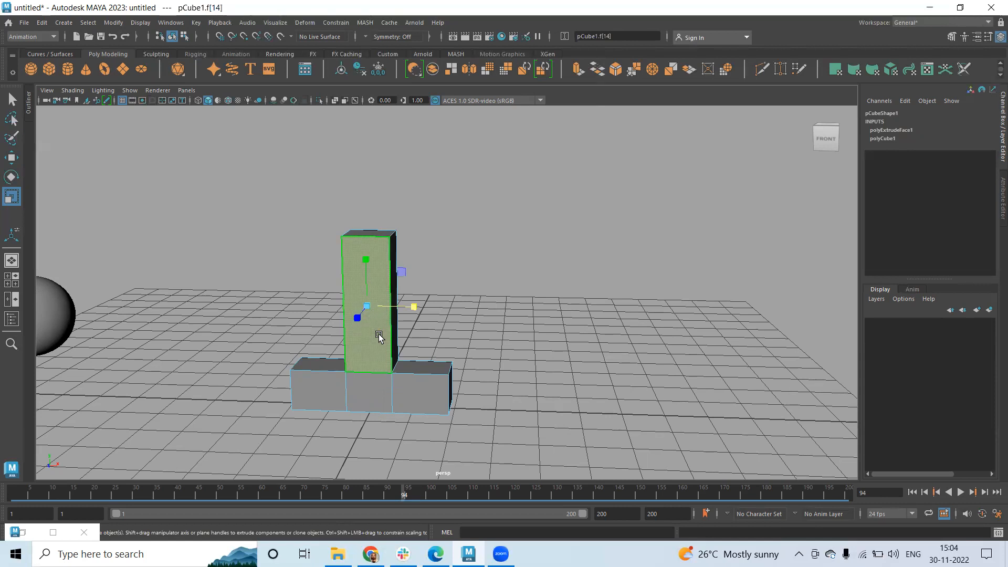
pyautogui.moveTo(379, 240); pyautogui.dragTo(432, 269, button='right')
pyautogui.moveTo(431, 226); pyautogui.dragTo(433, 210, button='right')
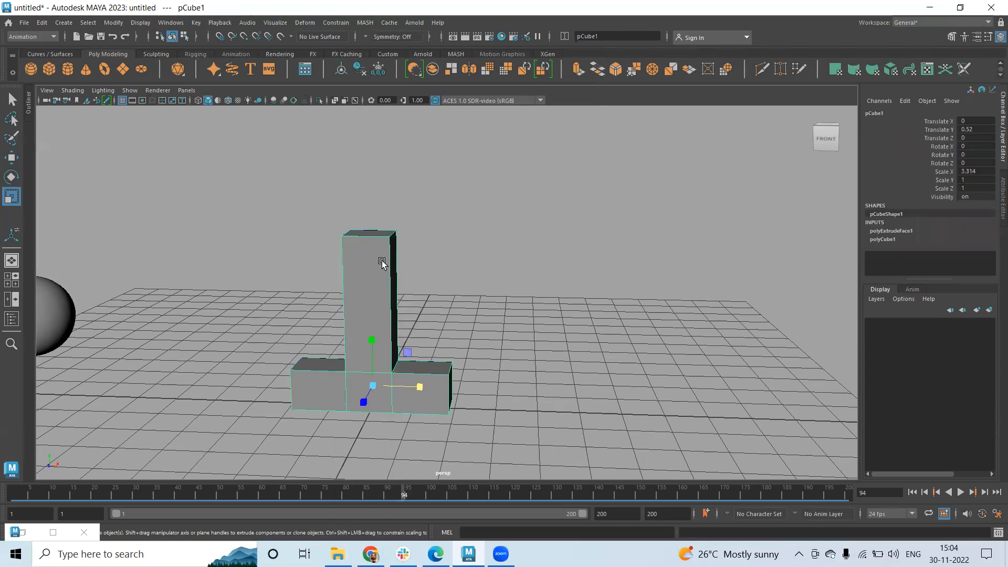
pyautogui.press('w')
# Step: Try moving the inverted T freely in the view, and undo the move
pyautogui.keyDown('alt'); pyautogui.moveTo(354, 270); pyautogui.dragTo(540, 292); pyautogui.keyUp('alt')
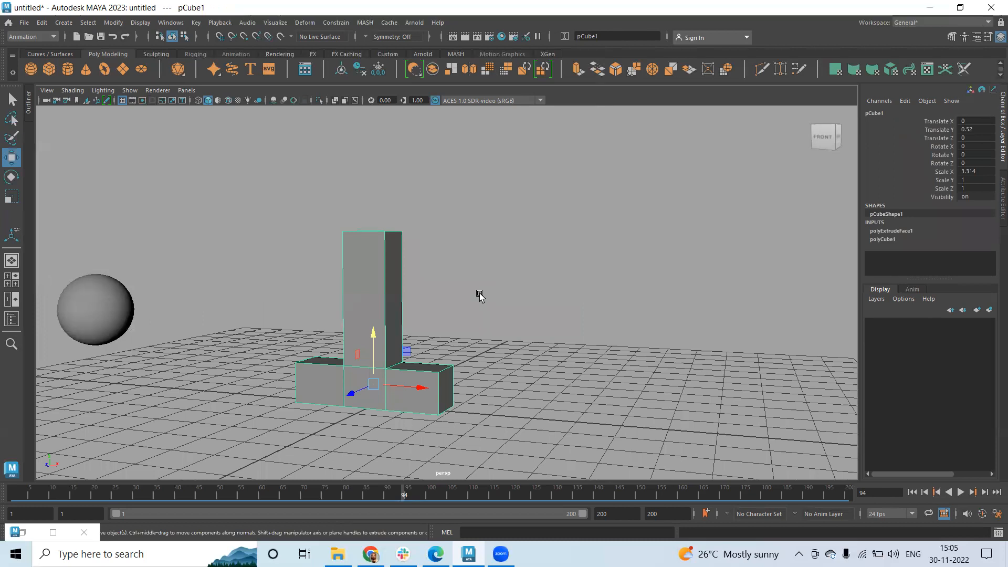
pyautogui.keyDown('alt'); pyautogui.moveTo(430, 322); pyautogui.dragTo(407, 336); pyautogui.keyUp('alt')
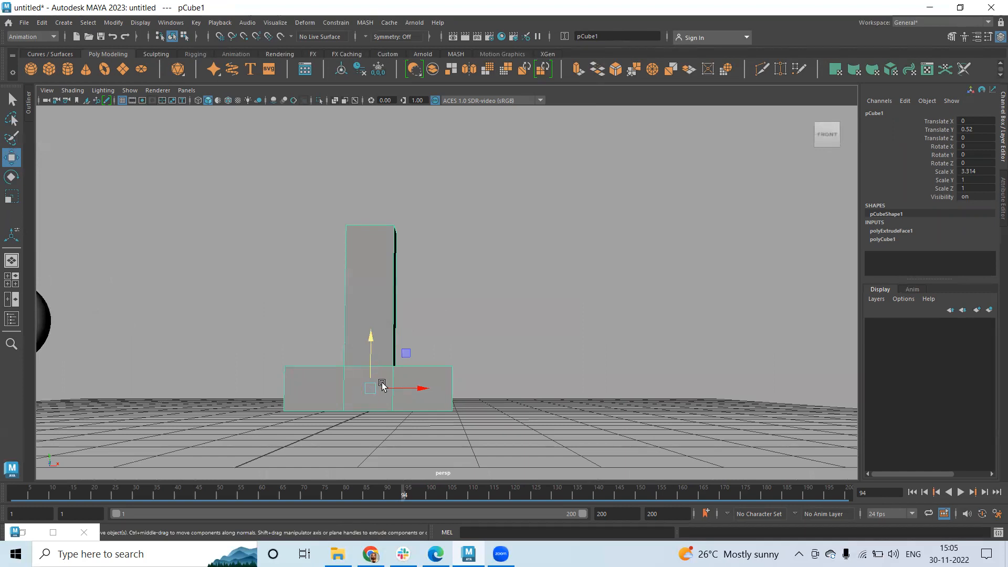
pyautogui.moveTo(380, 388); pyautogui.dragTo(403, 372)
pyautogui.hotkey('ctrl', 'z')
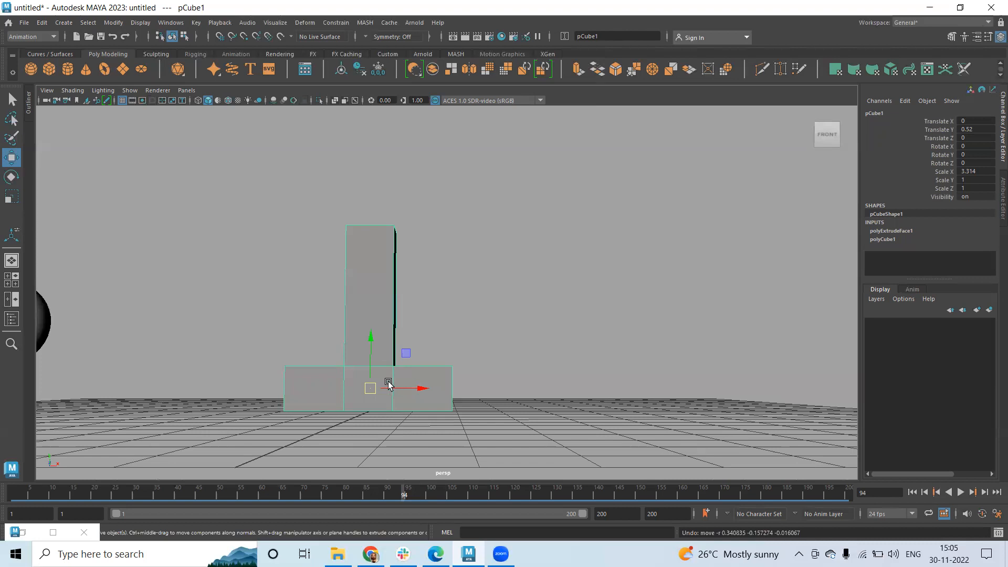
# Step: Move the inverted T's pivot straight up to the top of its column
pyautogui.press('d')
pyautogui.moveTo(373, 342); pyautogui.dragTo(364, 180)
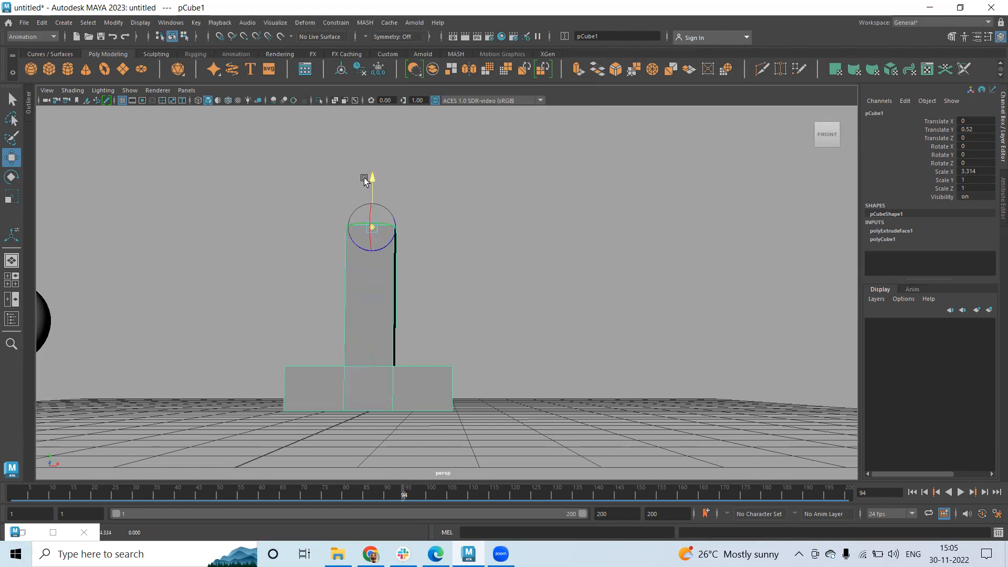
pyautogui.keyDown('alt'); pyautogui.moveTo(443, 218); pyautogui.dragTo(491, 274); pyautogui.keyUp('alt')
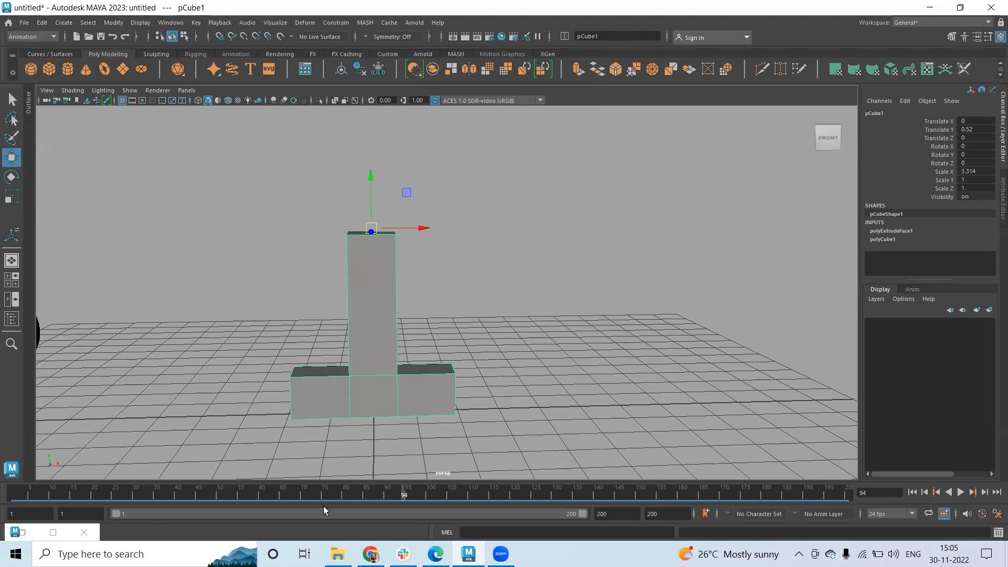
# Step: Deselect the mesh and set the playback range to end at frame 25
pyautogui.click(688, 396)
pyautogui.click(616, 514)
pyautogui.write('25')
pyautogui.press('Return')
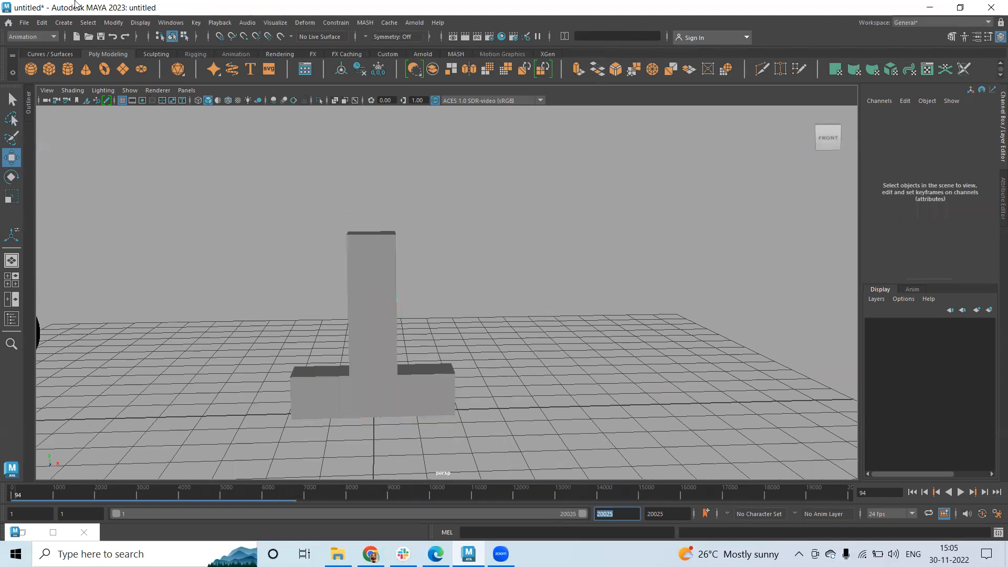
pyautogui.write('25')
pyautogui.press('Return')
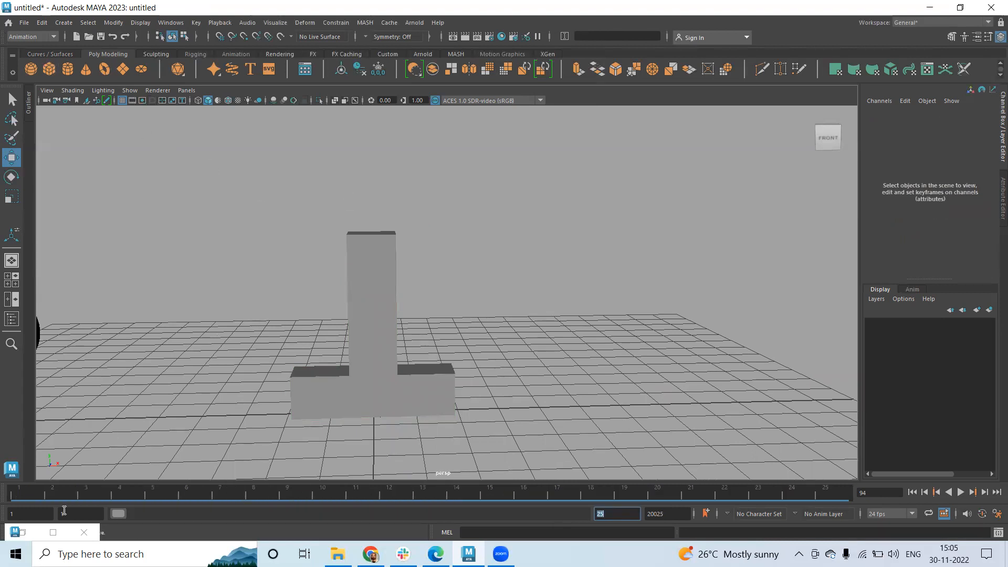
# Step: Raise the inverted T above the grid to a Translate Y of about 2
pyautogui.click(383, 239)
pyautogui.moveTo(371, 179); pyautogui.dragTo(369, 114)
pyautogui.scroll(-3, 333, 275)
pyautogui.keyDown('alt'); pyautogui.moveTo(321, 308); pyautogui.dragTo(313, 268); pyautogui.keyUp('alt')
pyautogui.scroll(3, 436, 350)
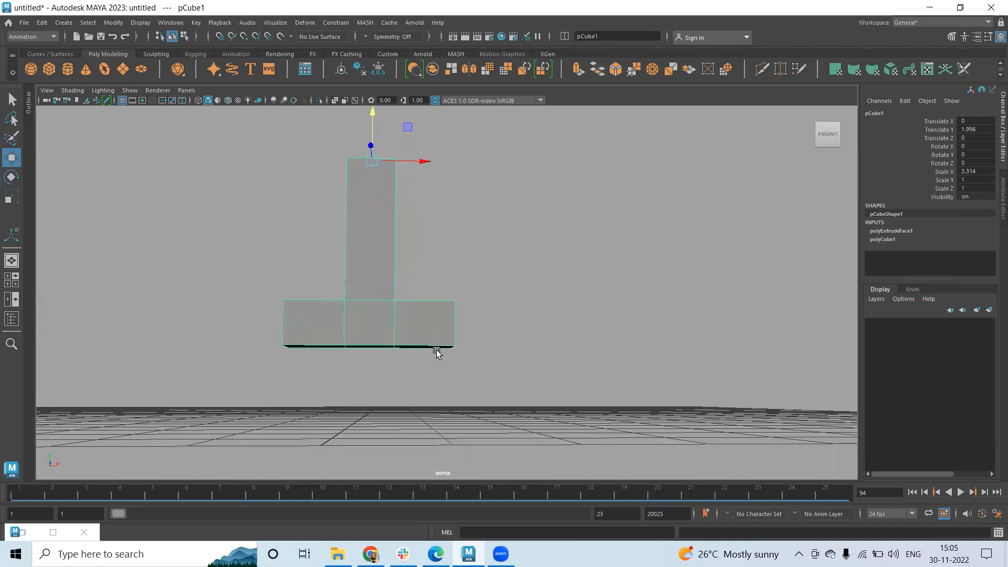
pyautogui.keyDown('alt'); pyautogui.moveTo(436, 350); pyautogui.dragTo(436, 358); pyautogui.keyUp('alt')
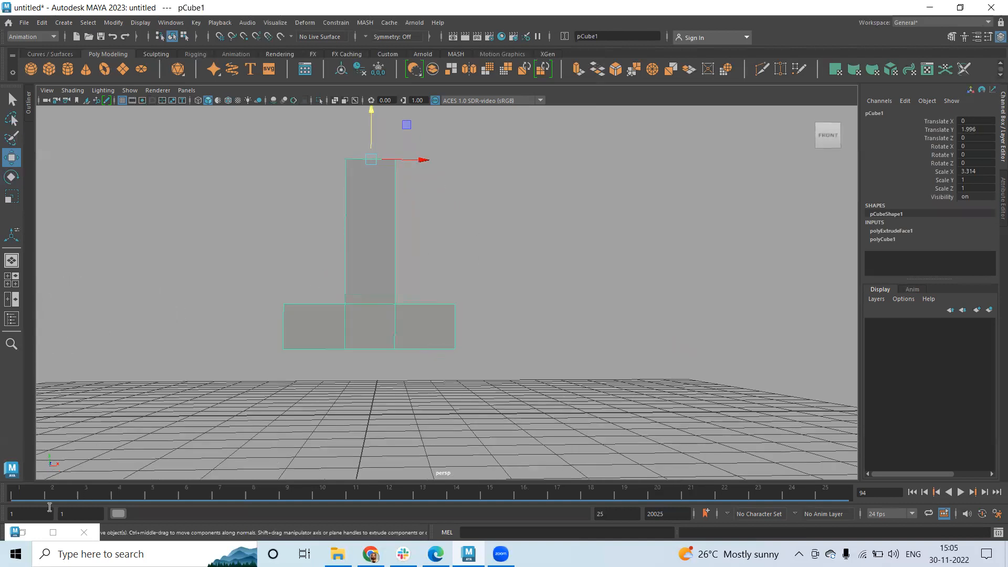
# Step: At frame 1, set the inverted T's Rotate Z to -50 and key all of its channels
pyautogui.click(7, 492)
pyautogui.press('e')
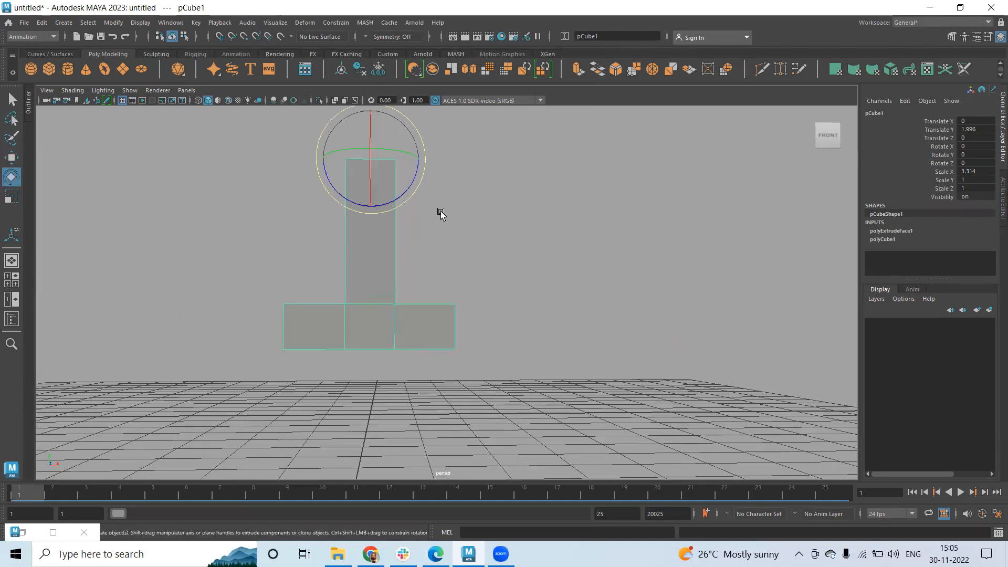
pyautogui.moveTo(419, 164); pyautogui.dragTo(396, 211)
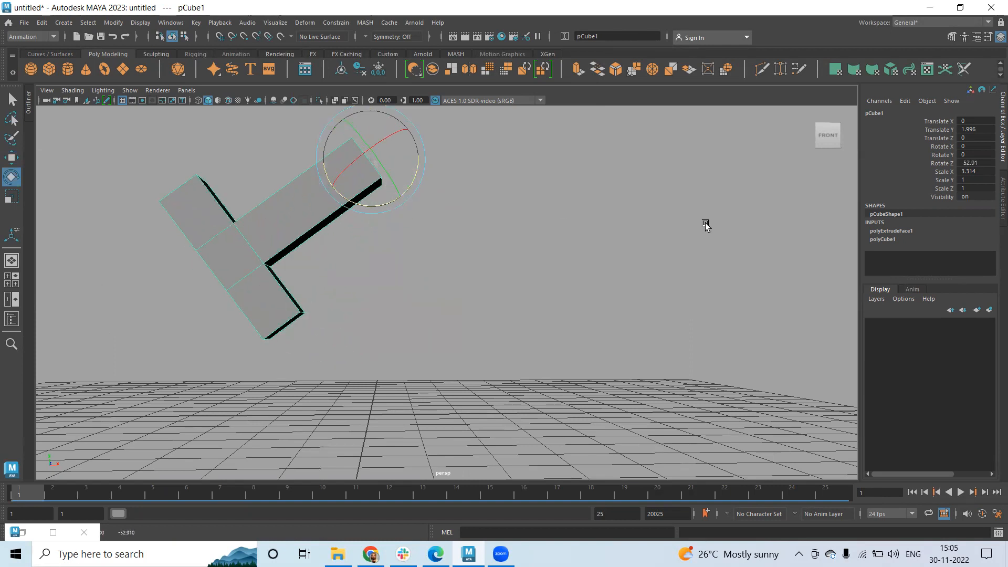
pyautogui.doubleClick(981, 163)
pyautogui.write('-50')
pyautogui.press('Return')
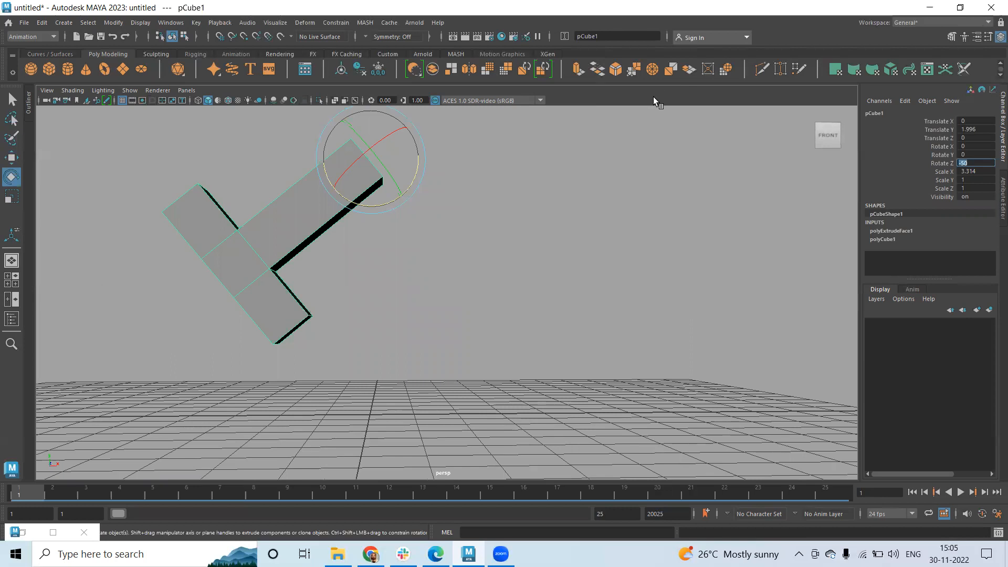
pyautogui.press('s')
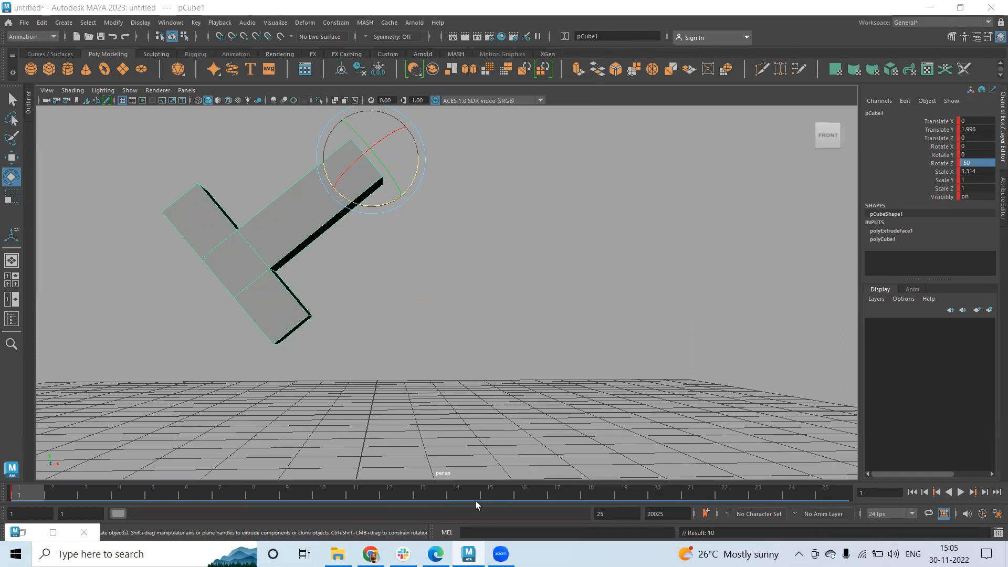
# Step: Key the inverted T's current pose at frame 25, and set its Rotate Z to 50 at frame 13
pyautogui.click(843, 496)
pyautogui.press('s')
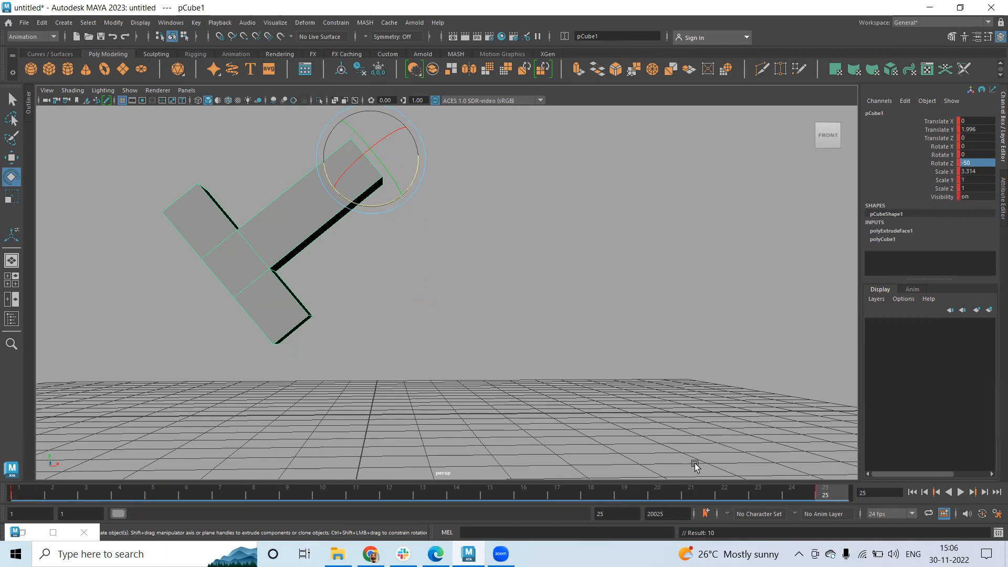
pyautogui.click(432, 492)
pyautogui.doubleClick(979, 164)
pyautogui.write('50')
pyautogui.press('Return')
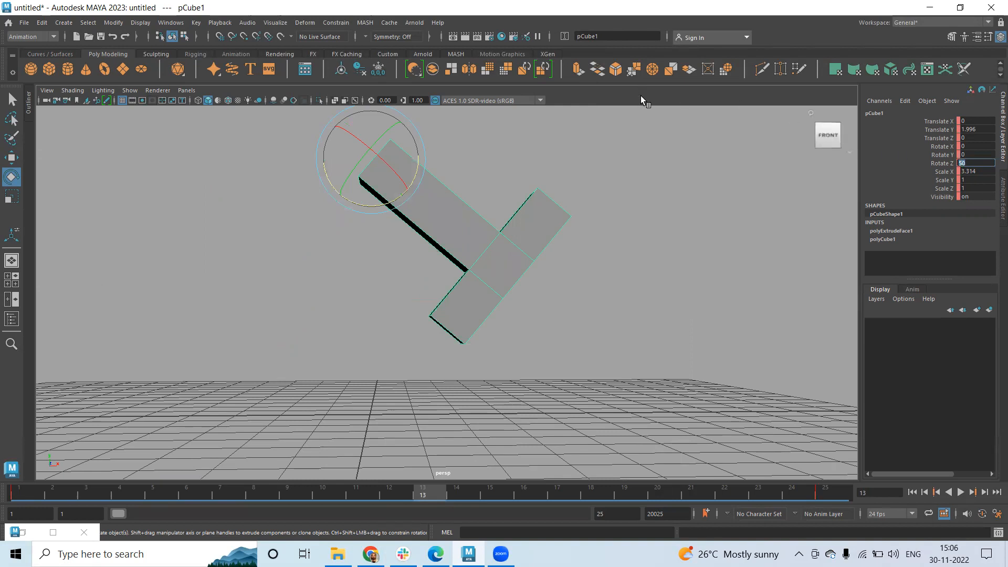
# Step: Deselect the inverted T and play back its swing
pyautogui.click(782, 365)
pyautogui.click(960, 492)
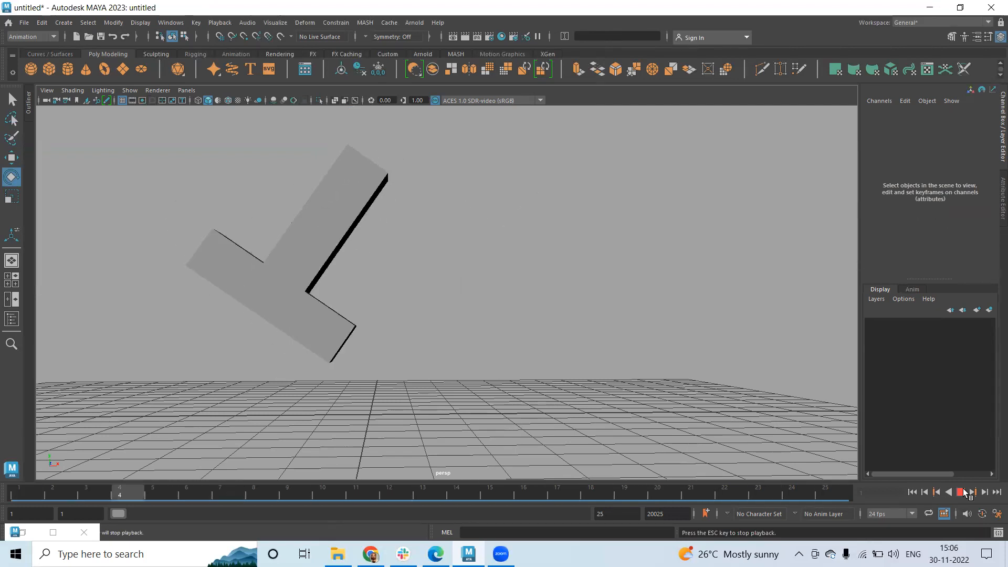
pyautogui.click(963, 491)
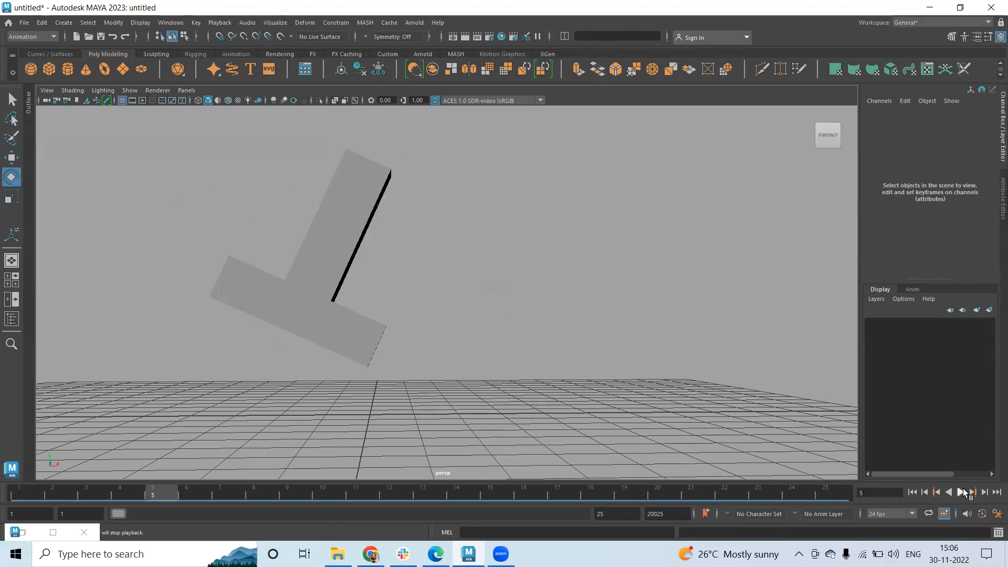
# Step: In the Graph Editor, set the Post Infinity of the inverted T's Rotate Z curve to Oscillate
pyautogui.click(289, 322)
pyautogui.click(52, 532)
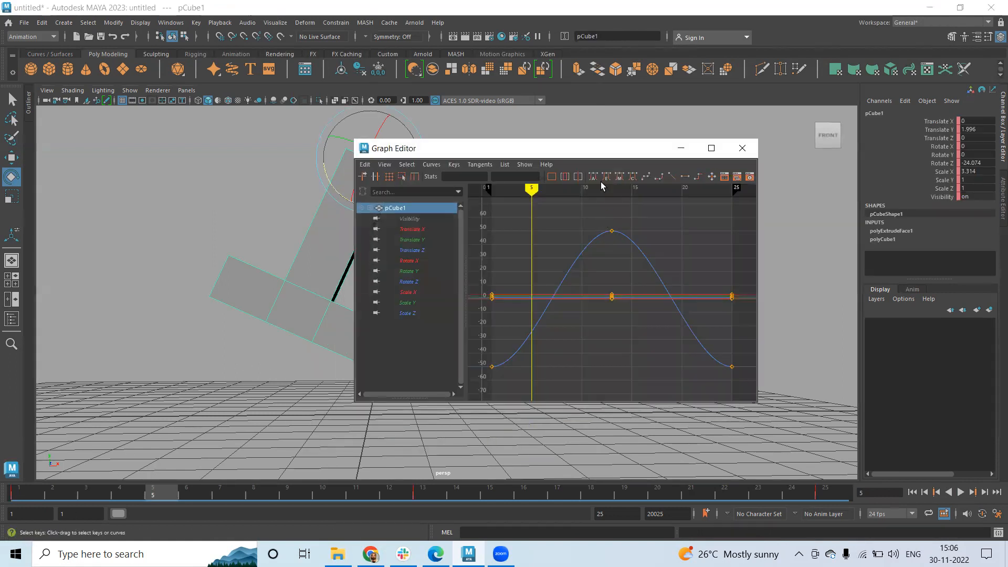
pyautogui.moveTo(597, 148); pyautogui.dragTo(655, 125)
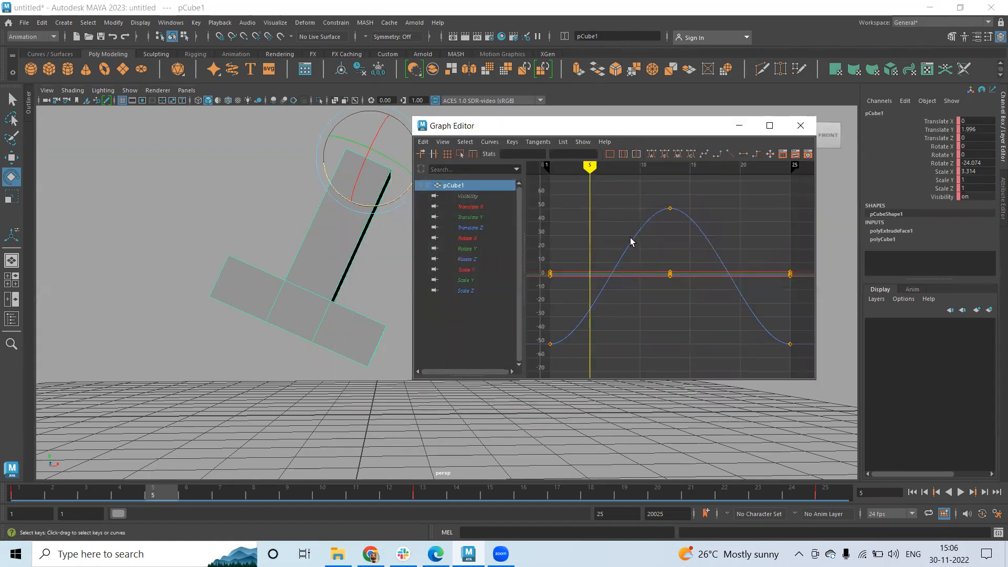
pyautogui.moveTo(651, 243); pyautogui.dragTo(651, 243)
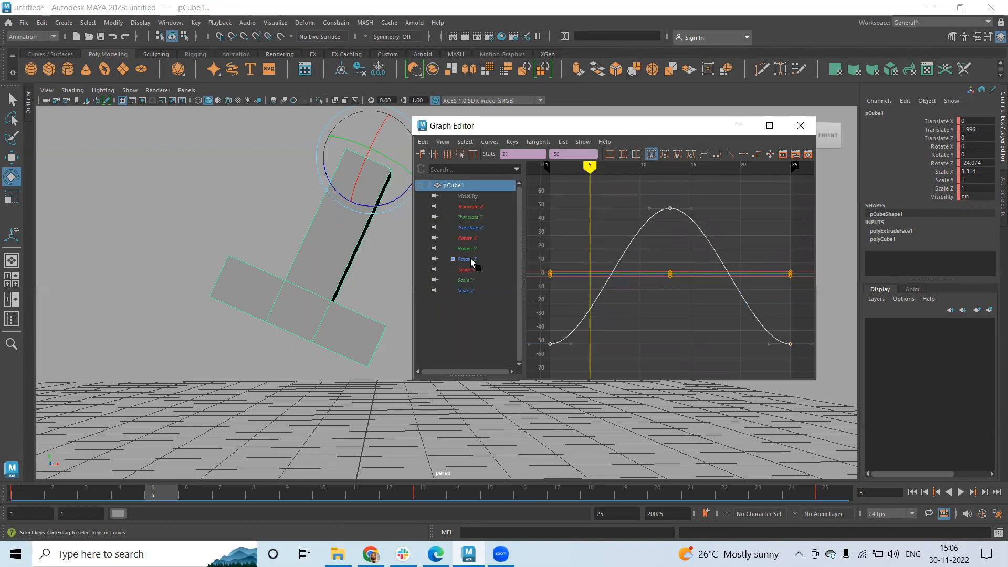
pyautogui.click(620, 201)
pyautogui.click(645, 251)
pyautogui.click(489, 141)
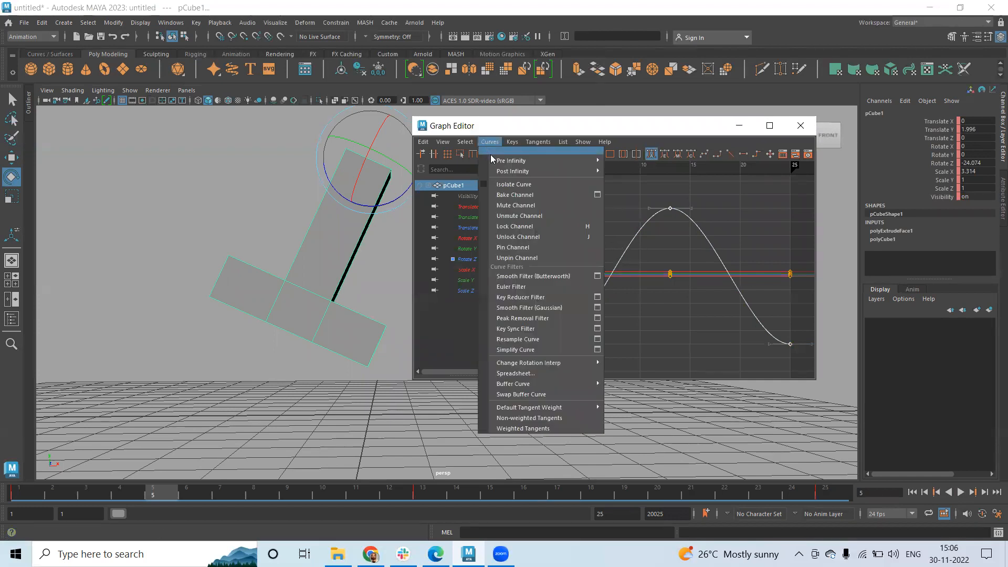
pyautogui.moveTo(556, 171)
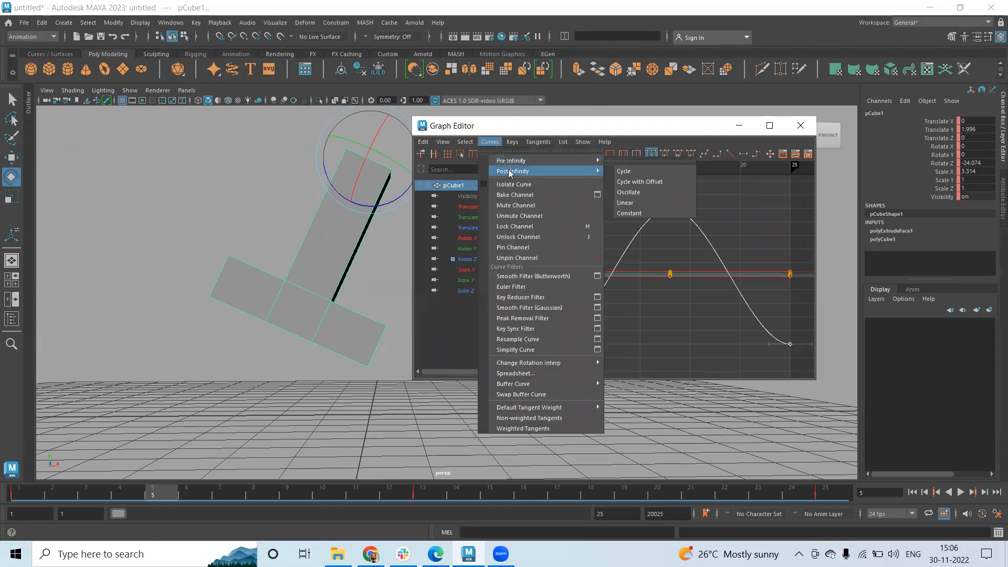
pyautogui.click(641, 191)
pyautogui.click(738, 126)
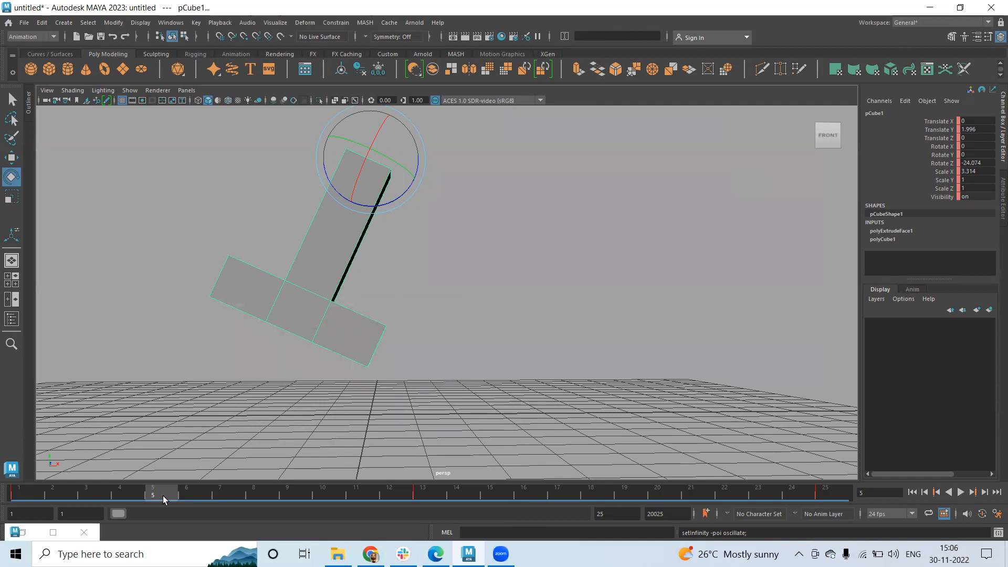
# Step: Set the animation and playback range to end at frame 200 and play the oscillating swing
pyautogui.moveTo(121, 513); pyautogui.dragTo(293, 513)
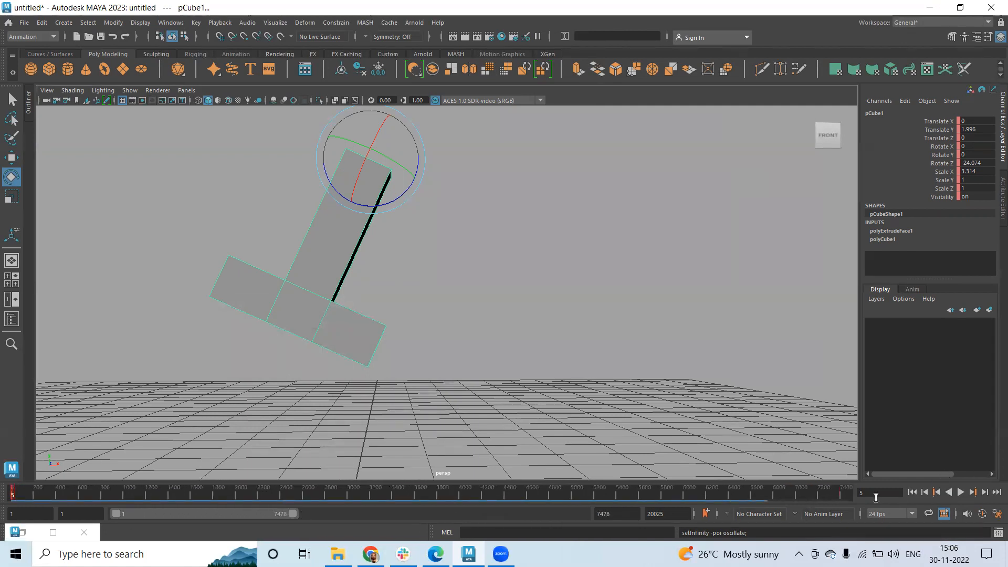
pyautogui.doubleClick(657, 512)
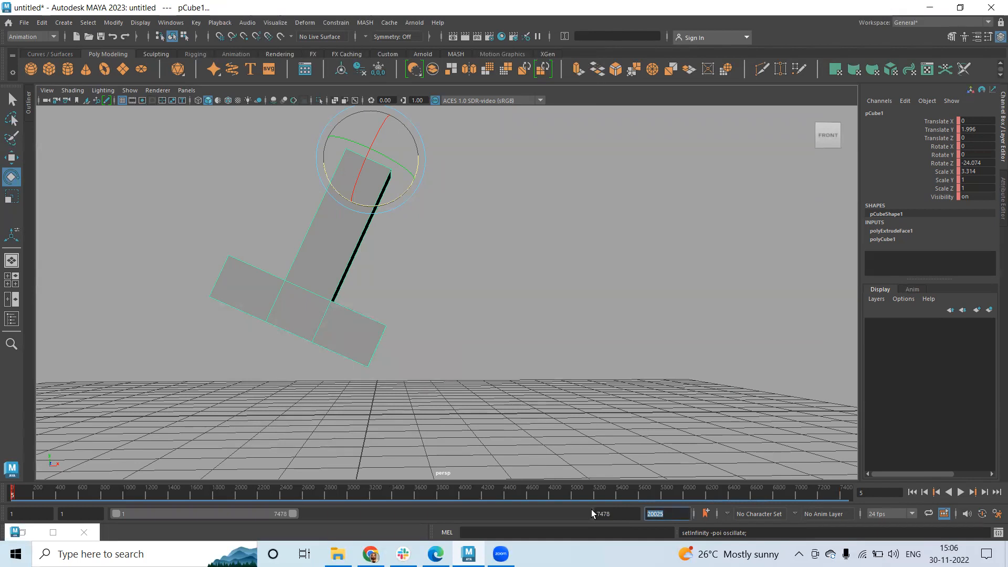
pyautogui.write('200')
pyautogui.press('Return')
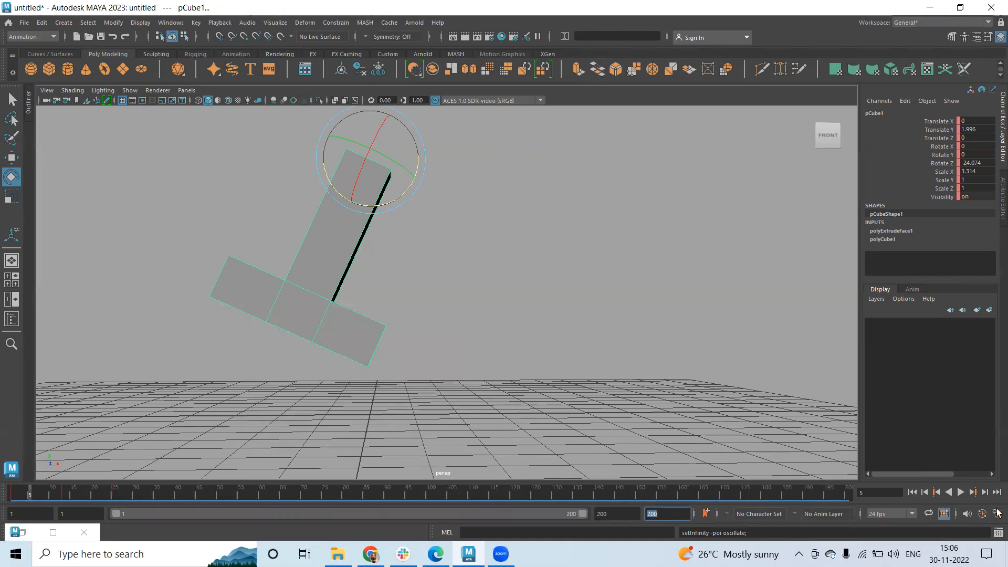
pyautogui.click(961, 492)
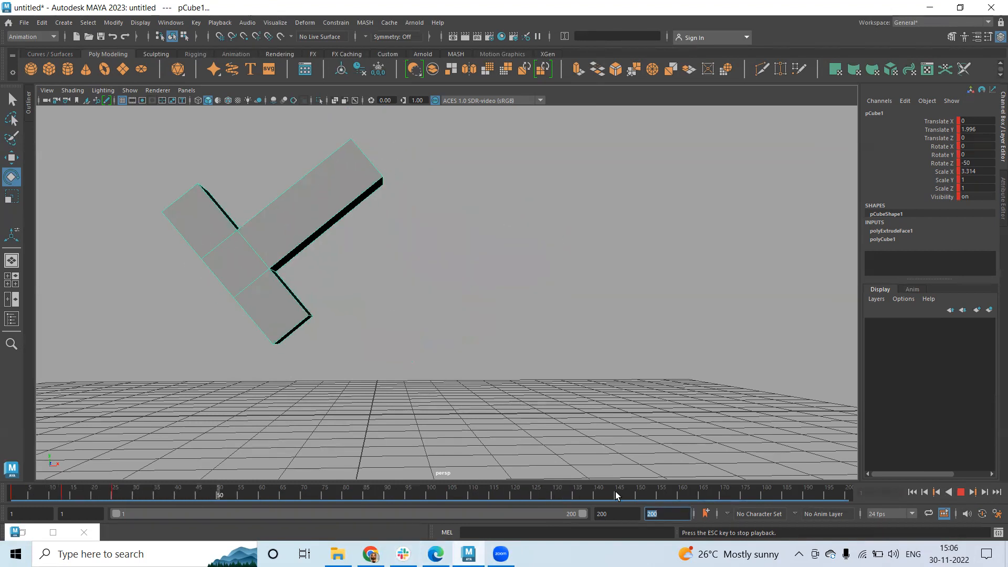
pyautogui.click(961, 492)
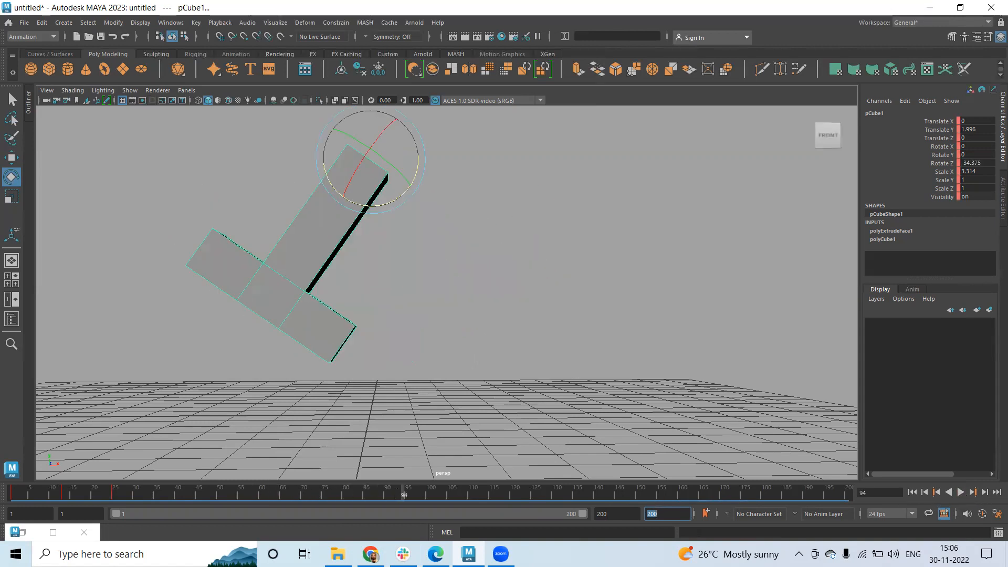
# Step: Examine how the Rotate Z curve repeats beyond its last key in an enlarged Graph Editor
pyautogui.click(45, 533)
pyautogui.scroll(-6, 672, 304)
pyautogui.keyDown('alt'); pyautogui.moveTo(775, 321); pyautogui.dragTo(668, 329, button='middle'); pyautogui.keyUp('alt')
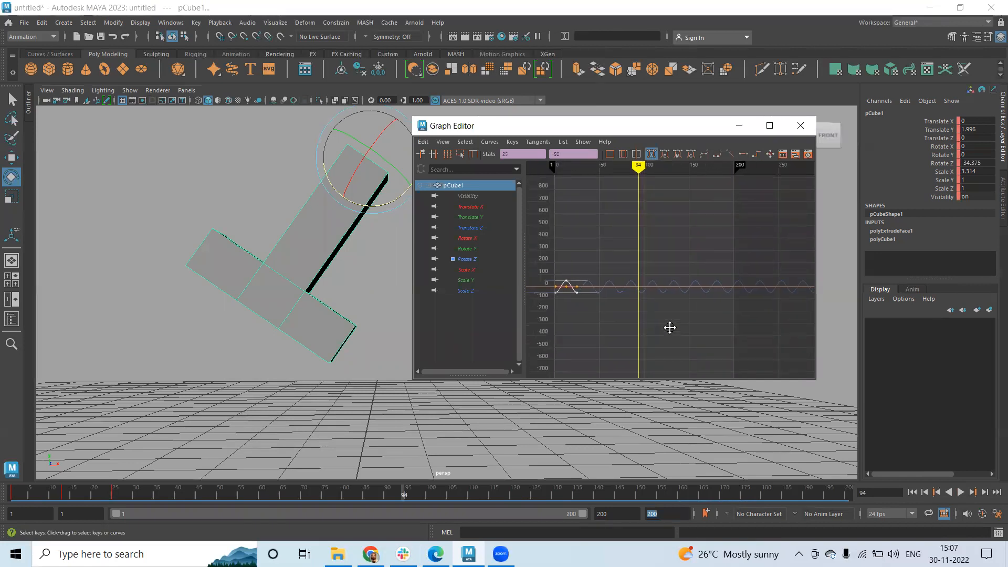
pyautogui.click(769, 125)
pyautogui.scroll(8, 724, 308)
pyautogui.scroll(-5, 645, 301)
pyautogui.keyDown('alt'); pyautogui.moveTo(562, 248); pyautogui.dragTo(597, 152, button='middle'); pyautogui.keyUp('alt')
pyautogui.scroll(-3, 655, 347)
pyautogui.scroll(-5, 612, 342)
pyautogui.scroll(3, 623, 342)
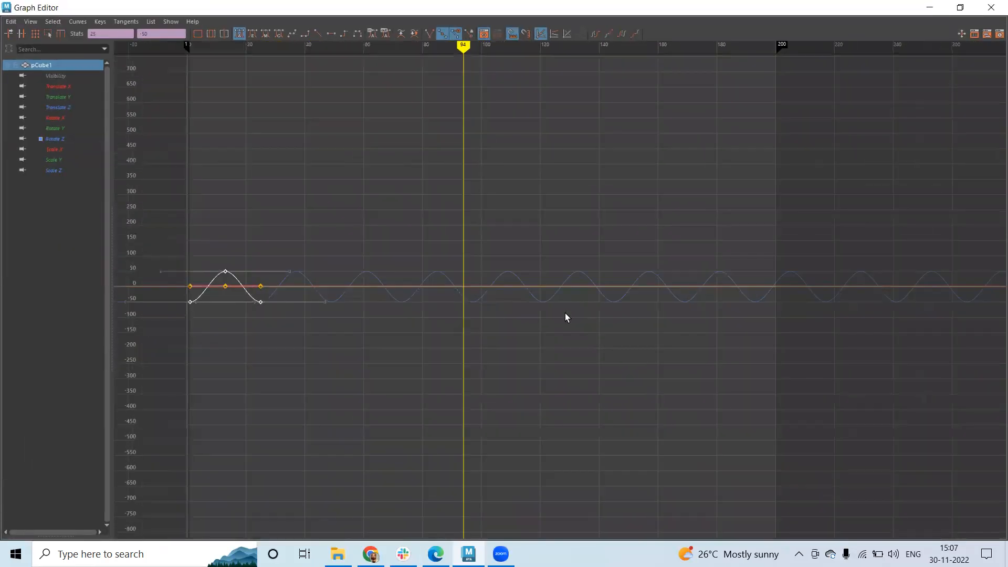
pyautogui.doubleClick(649, 12)
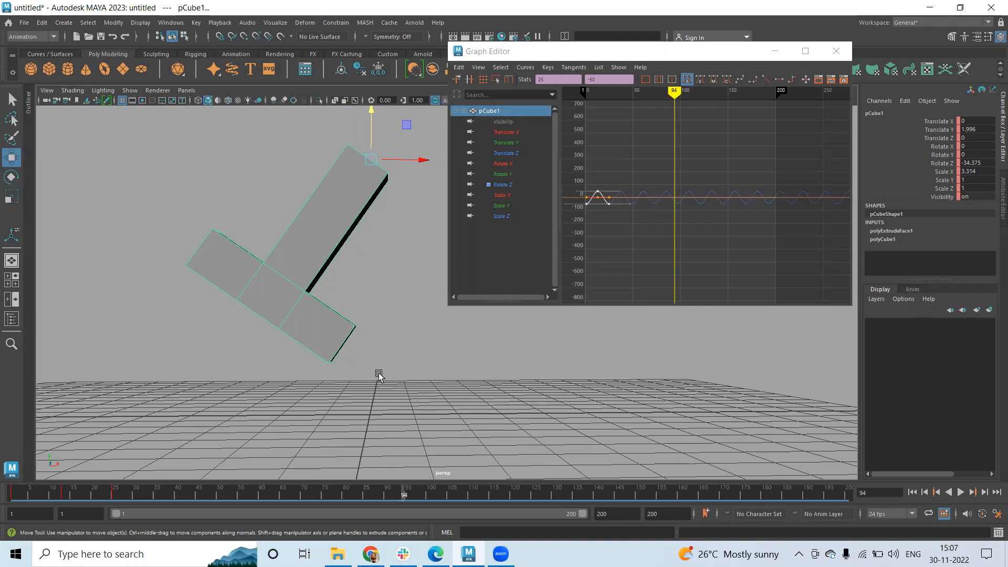
pyautogui.click(775, 52)
# Step: Create a polygon cube and move it along X to about -6.09, near the sphere
pyautogui.scroll(-5, 412, 330)
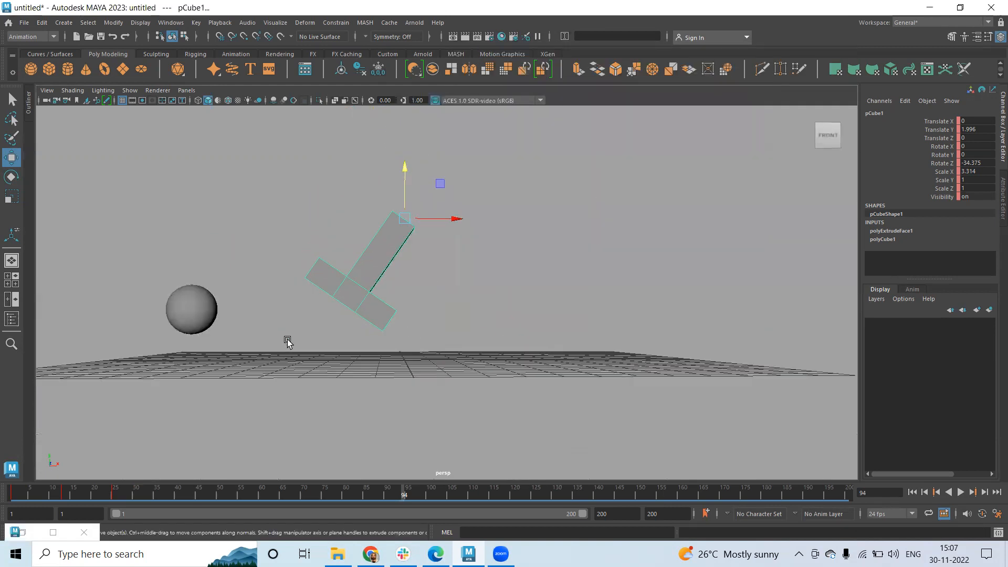
pyautogui.click(184, 311)
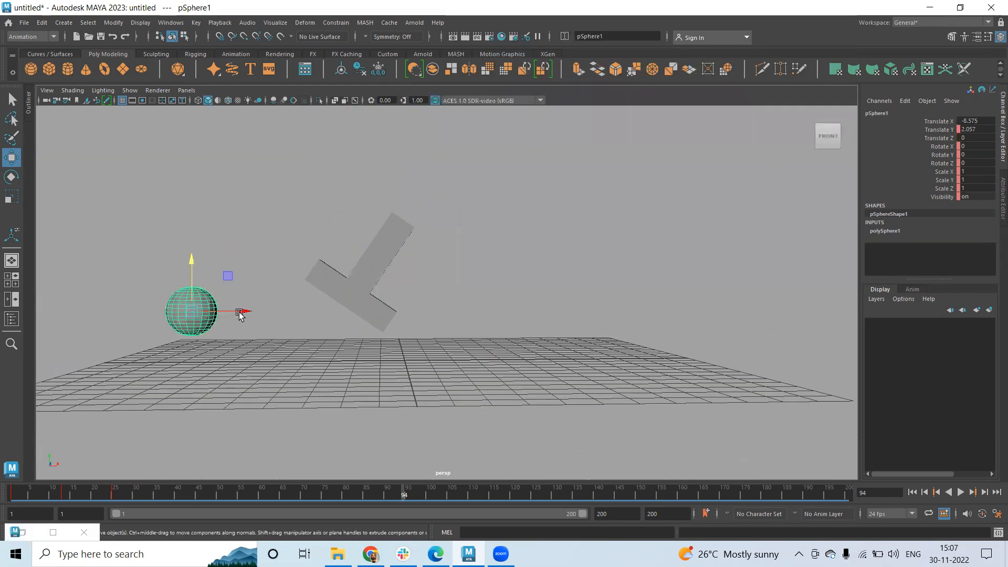
pyautogui.click(50, 70)
pyautogui.keyDown('alt'); pyautogui.moveTo(310, 367); pyautogui.dragTo(293, 353); pyautogui.keyUp('alt')
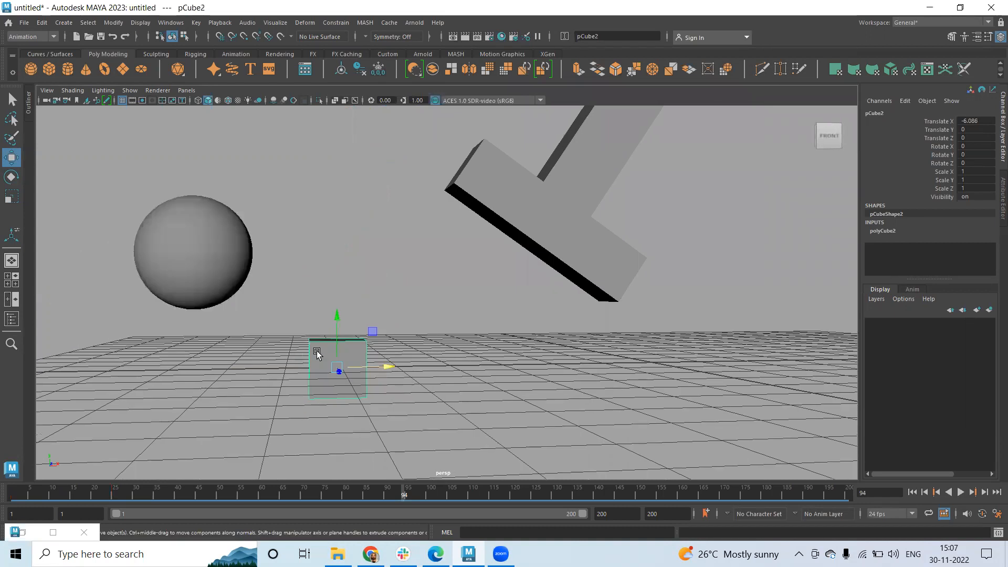
# Step: Raise the new cube and scale it uniformly to about 2.53
pyautogui.press('r')
pyautogui.keyDown('alt'); pyautogui.moveTo(315, 395); pyautogui.dragTo(496, 391); pyautogui.keyUp('alt')
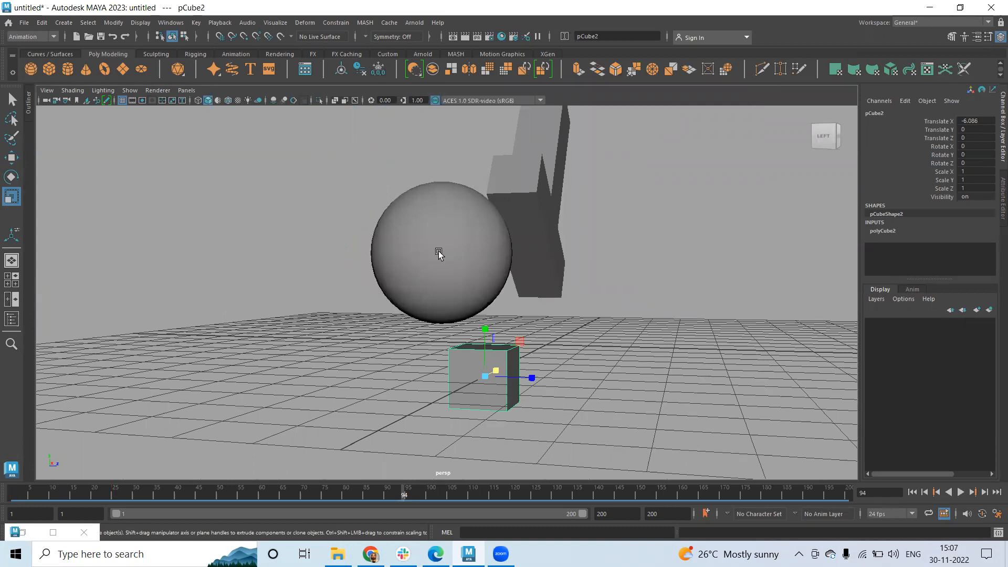
pyautogui.press('w')
pyautogui.moveTo(485, 317); pyautogui.dragTo(486, 273)
pyautogui.press('r')
pyautogui.moveTo(485, 335); pyautogui.dragTo(95, 447)
# Step: Move the cube clear of the pendulum to about X 10.67, Y 1.26, Z -7.78, resting on the grid
pyautogui.press('w')
pyautogui.keyDown('alt'); pyautogui.moveTo(574, 420); pyautogui.dragTo(178, 399, button='right'); pyautogui.keyUp('alt')
pyautogui.keyDown('alt'); pyautogui.moveTo(178, 399); pyautogui.dragTo(456, 384); pyautogui.keyUp('alt')
pyautogui.moveTo(592, 362); pyautogui.dragTo(65, 387)
pyautogui.keyDown('alt'); pyautogui.moveTo(168, 301); pyautogui.dragTo(254, 325, button='middle'); pyautogui.keyUp('alt')
pyautogui.scroll(2, 254, 324)
pyautogui.moveTo(144, 304); pyautogui.dragTo(147, 288)
pyautogui.keyDown('alt'); pyautogui.moveTo(176, 367); pyautogui.dragTo(112, 401); pyautogui.keyUp('alt')
pyautogui.moveTo(158, 312); pyautogui.dragTo(207, 299)
pyautogui.keyDown('alt'); pyautogui.moveTo(155, 360); pyautogui.dragTo(203, 331); pyautogui.keyUp('alt')
pyautogui.keyDown('alt'); pyautogui.moveTo(203, 330); pyautogui.dragTo(303, 382, button='right'); pyautogui.keyUp('alt')
pyautogui.moveTo(243, 298); pyautogui.dragTo(302, 389)
pyautogui.keyDown('alt'); pyautogui.moveTo(411, 382); pyautogui.dragTo(160, 407); pyautogui.keyUp('alt')
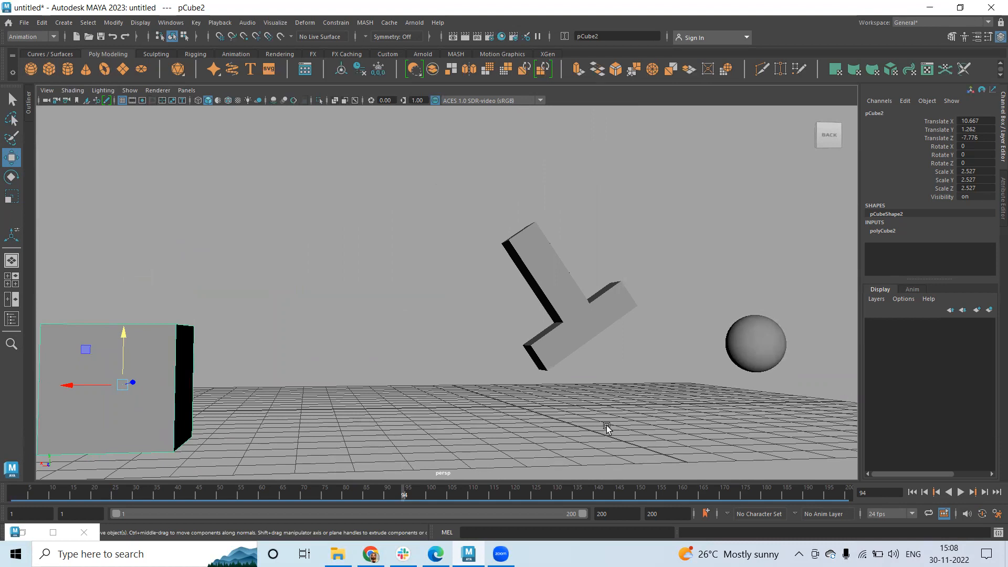
pyautogui.keyDown('alt'); pyautogui.moveTo(585, 405); pyautogui.dragTo(458, 398, button='right'); pyautogui.keyUp('alt')
pyautogui.keyDown('alt'); pyautogui.moveTo(410, 397); pyautogui.dragTo(396, 402); pyautogui.keyUp('alt')
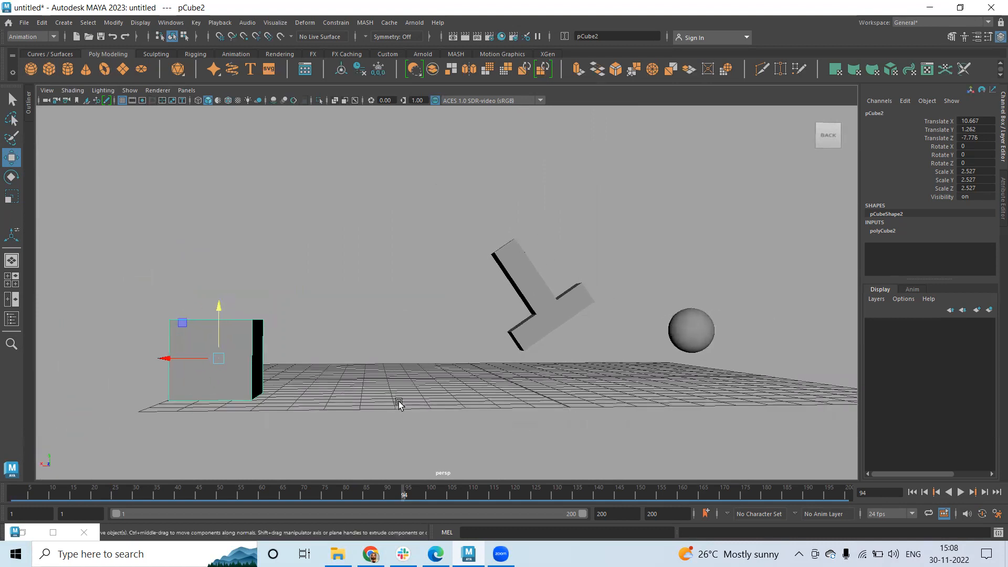
# Step: Try to rotate the cube freely with the Rotate tool
pyautogui.press('e')
pyautogui.moveTo(250, 327); pyautogui.dragTo(145, 322)
pyautogui.hotkey('ctrl', 'z')
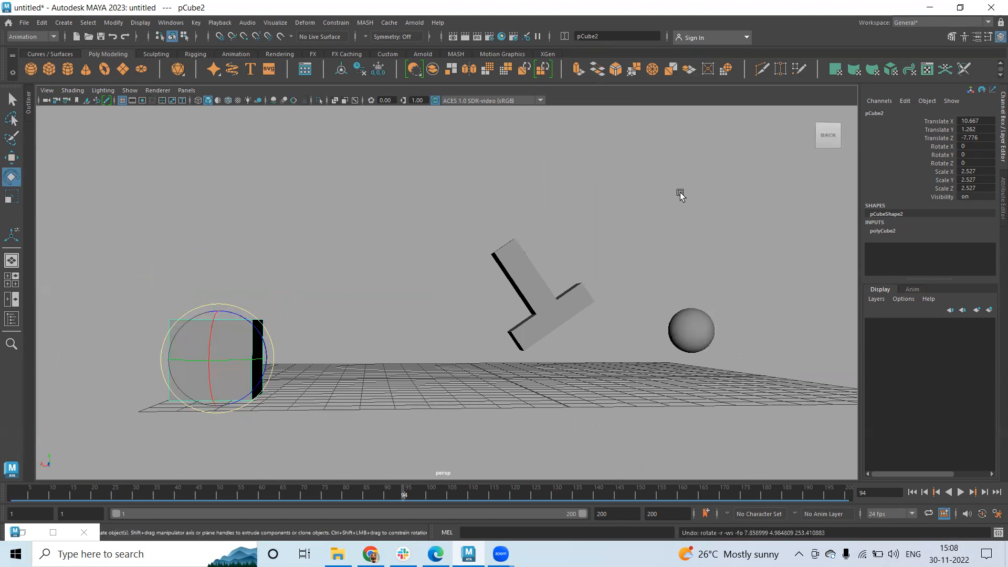
pyautogui.press('w')
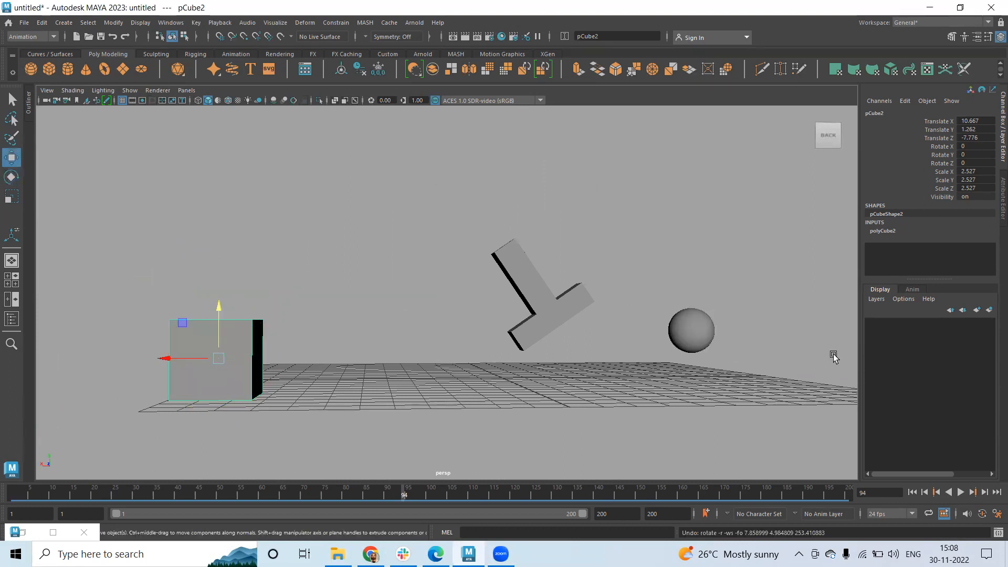
# Step: Reopen the Graph Editor for the cube and look through the Post Infinity options
pyautogui.keyDown('alt'); pyautogui.moveTo(561, 377); pyautogui.dragTo(351, 399); pyautogui.keyUp('alt')
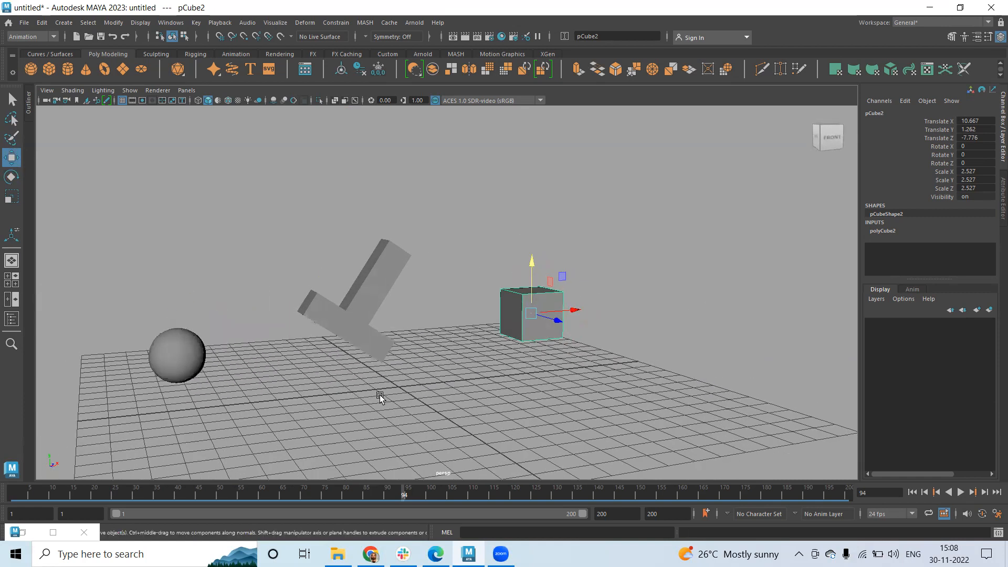
pyautogui.keyDown('alt'); pyautogui.moveTo(454, 322); pyautogui.dragTo(275, 345); pyautogui.keyUp('alt')
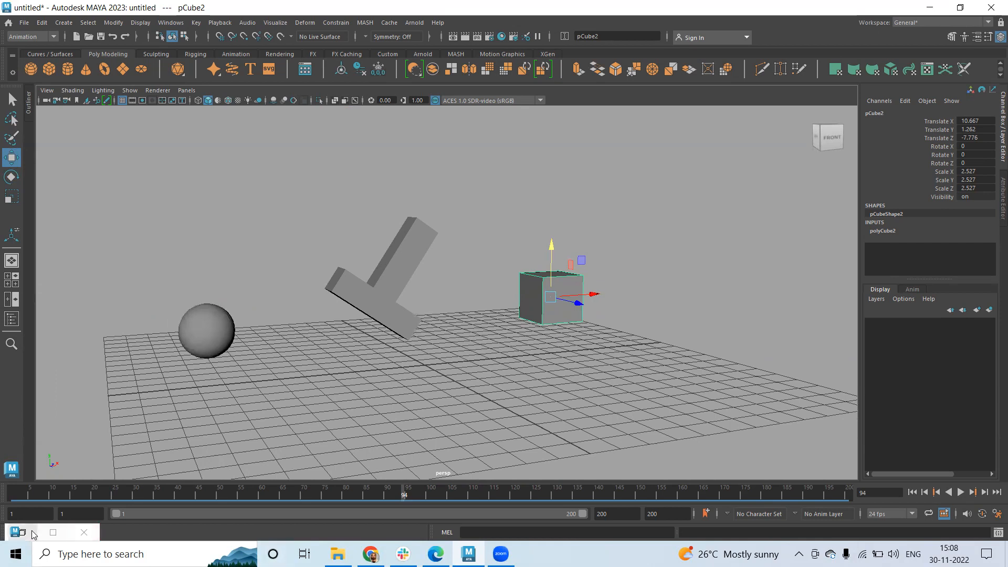
pyautogui.click(53, 531)
pyautogui.click(522, 67)
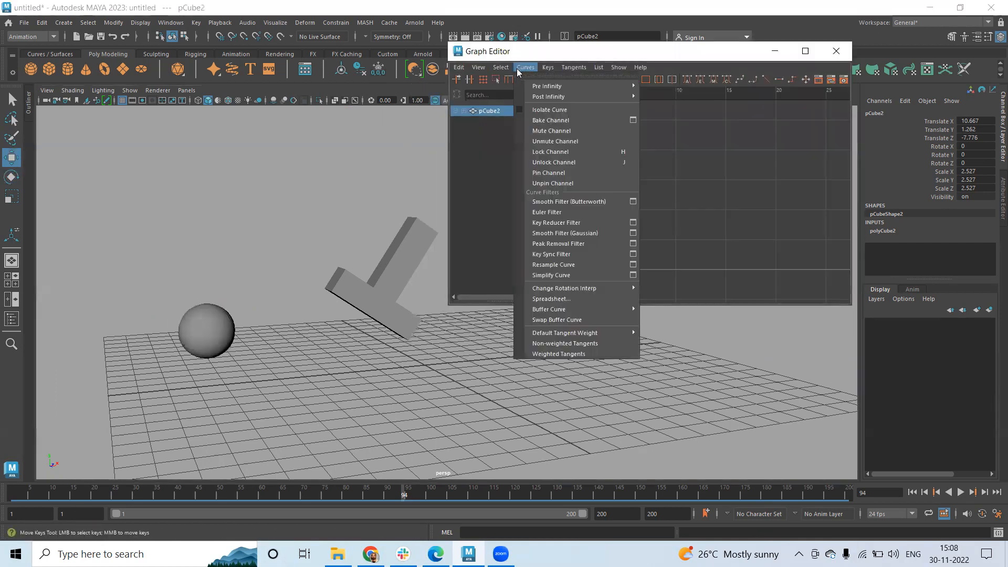
pyautogui.moveTo(552, 98)
pyautogui.click(671, 140)
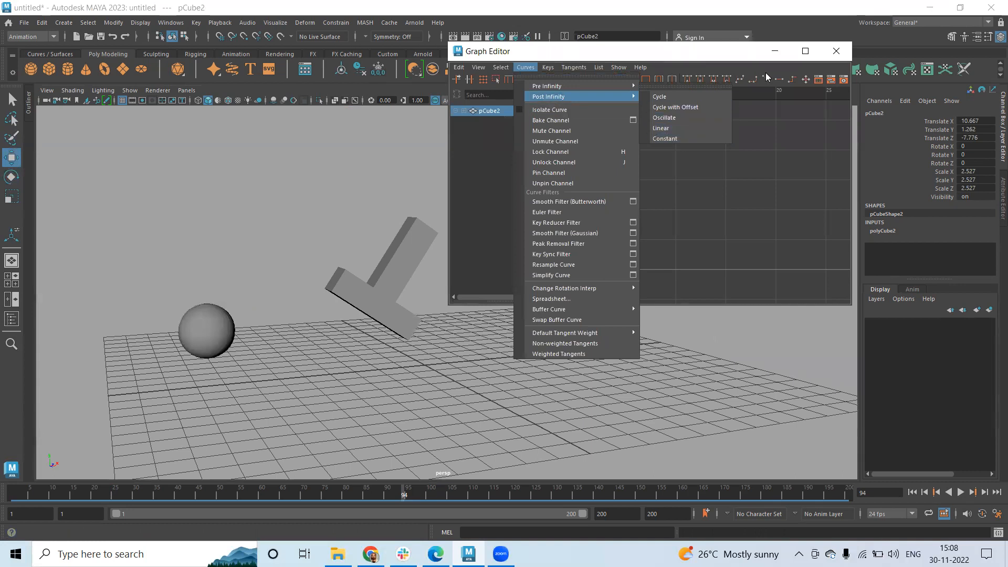
pyautogui.moveTo(591, 94)
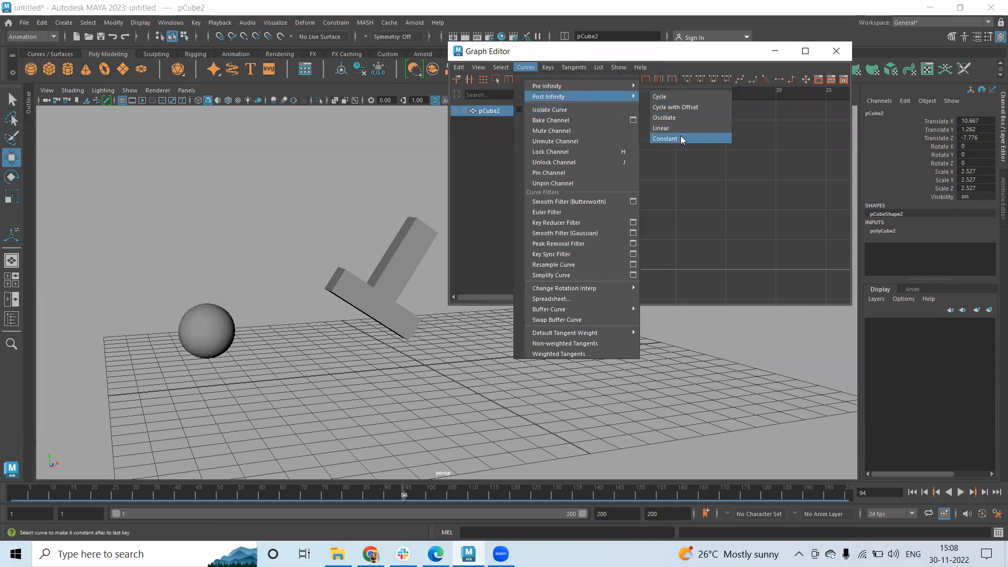
# Step: Select the pendulum, return to frame 1 and set the Post Infinity of its curves to Constant
pyautogui.click(404, 292)
pyautogui.hotkey('alt', 'v')
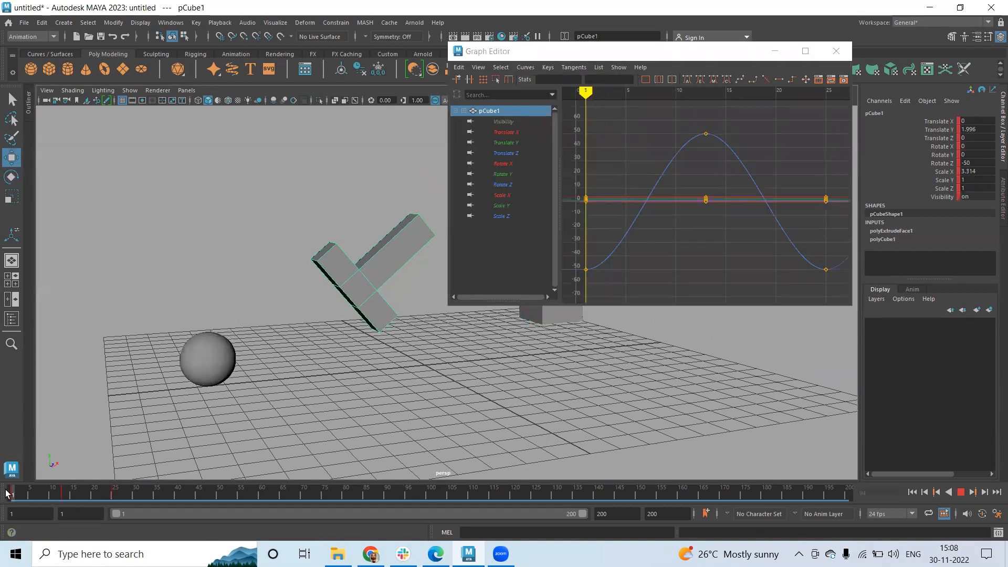
pyautogui.moveTo(126, 497); pyautogui.dragTo(11, 493)
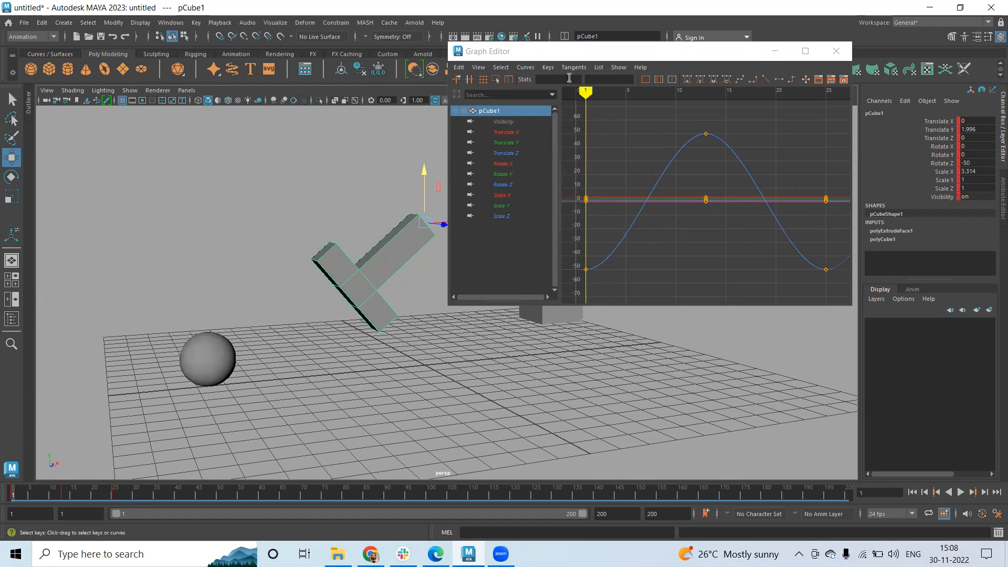
pyautogui.click(525, 68)
pyautogui.moveTo(548, 97)
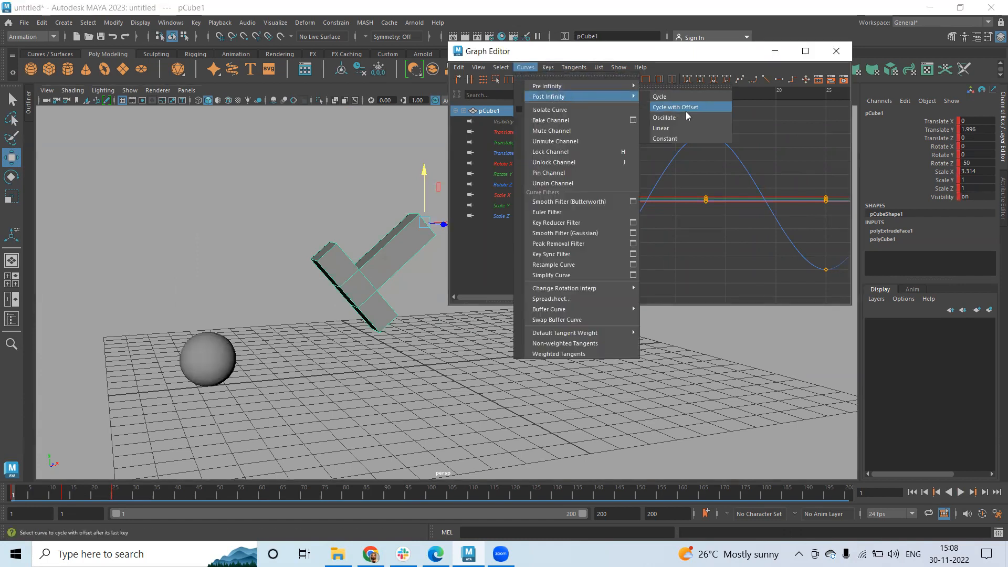
pyautogui.click(674, 141)
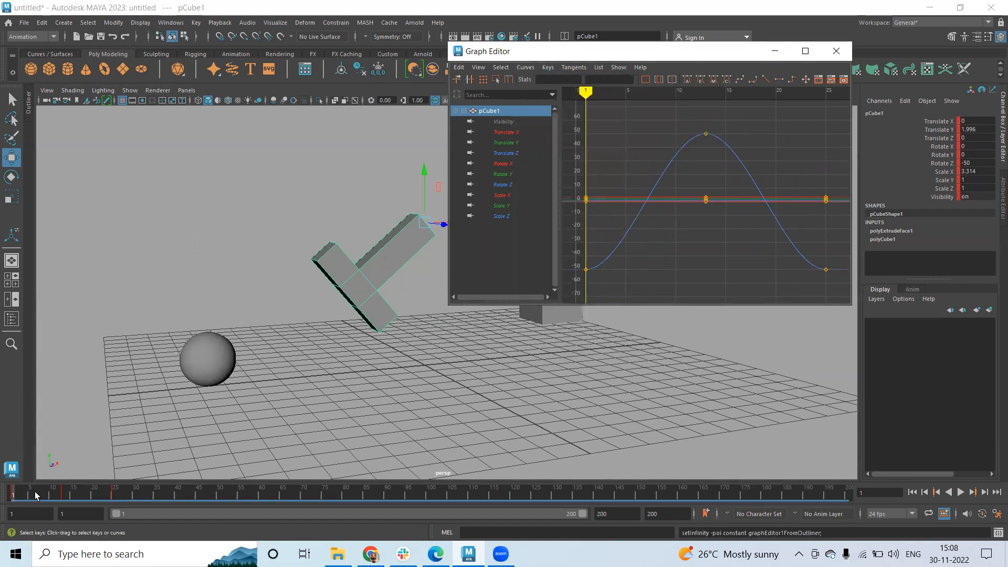
# Step: Play back the pendulum's swing and return to frame 1
pyautogui.hotkey('alt', 'v')
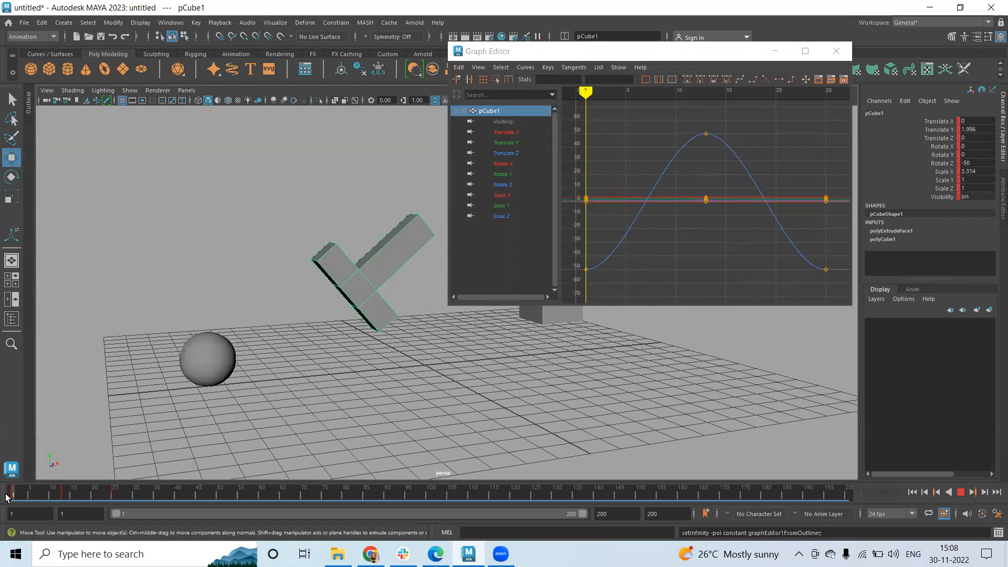
pyautogui.moveTo(124, 495); pyautogui.dragTo(7, 499)
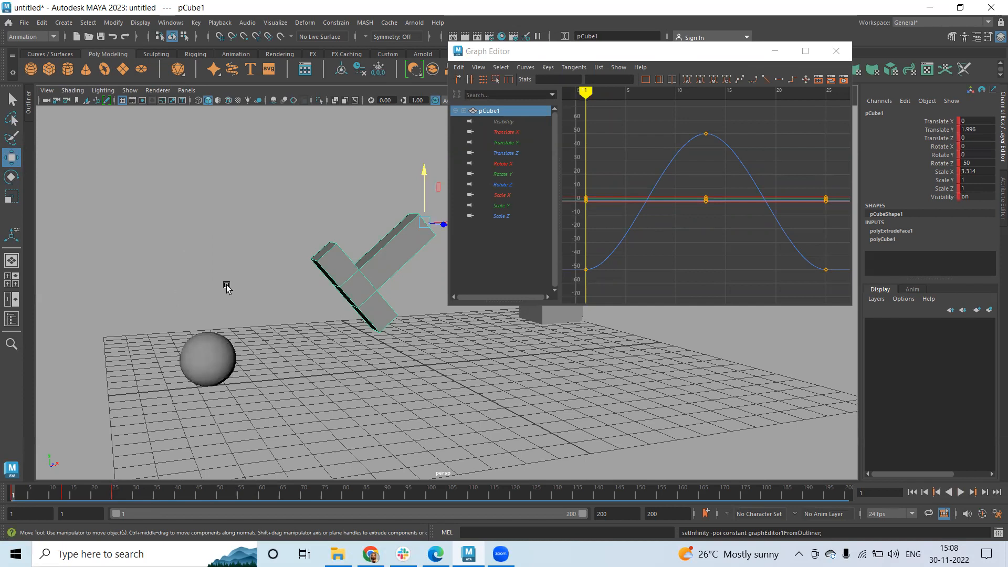
# Step: Set the Post Infinity of the sphere's animation curves to Constant and play the bounce
pyautogui.click(210, 346)
pyautogui.click(524, 67)
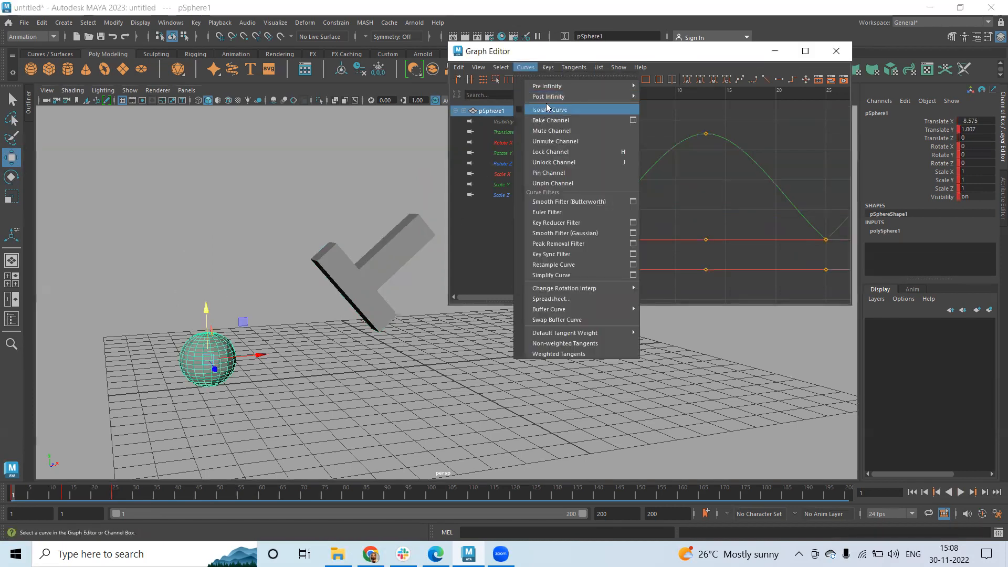
pyautogui.moveTo(548, 97)
pyautogui.click(674, 139)
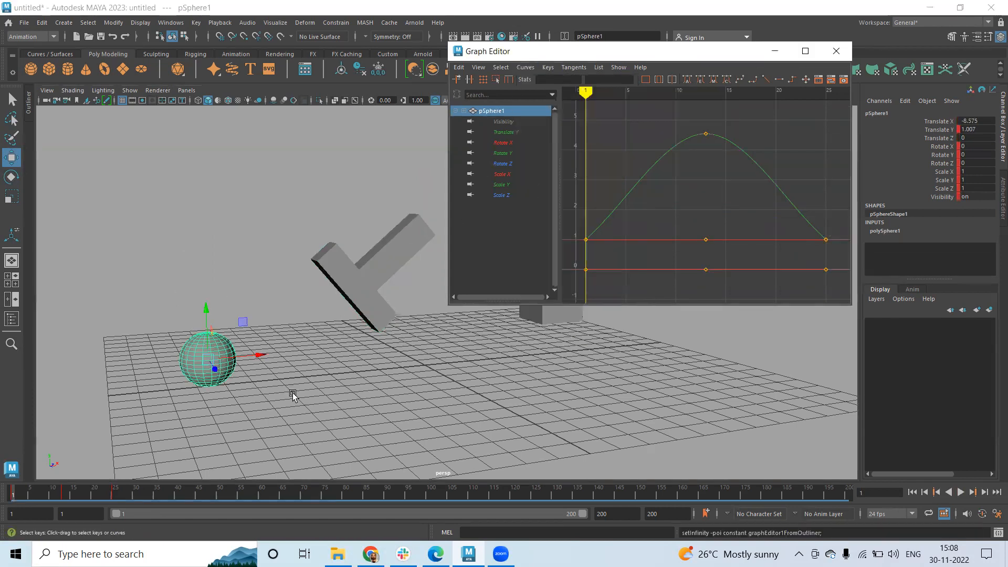
pyautogui.hotkey('alt', 'v')
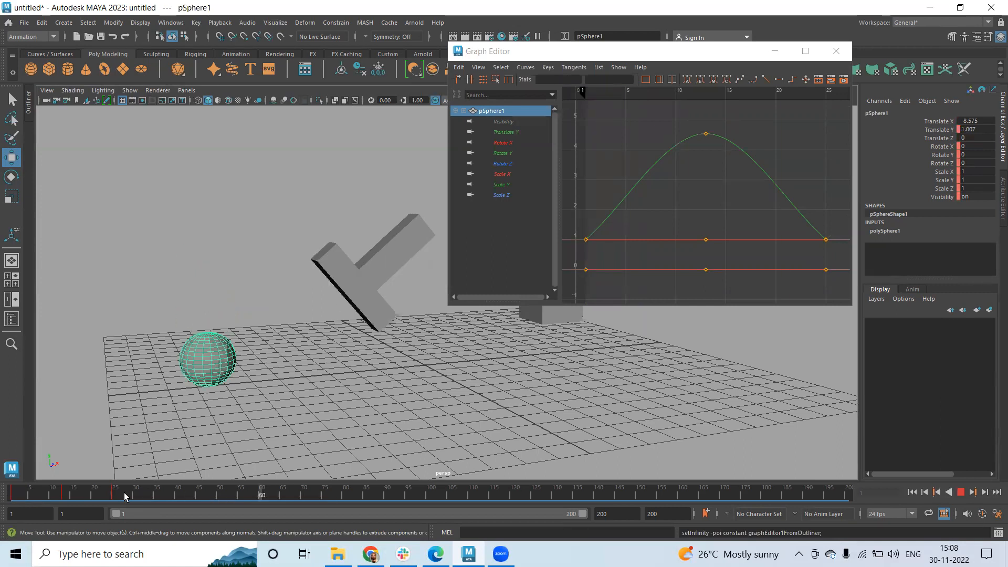
pyautogui.hotkey('alt', 'v')
# Step: Move the sphere to Z 4.507, key it at frame 1, and delete its keys from frame 11 onward
pyautogui.keyDown('alt'); pyautogui.moveTo(440, 311); pyautogui.dragTo(222, 371); pyautogui.keyUp('alt')
pyautogui.moveTo(215, 326); pyautogui.dragTo(209, 403)
pyautogui.press('s')
pyautogui.keyDown('shift'); pyautogui.moveTo(138, 497); pyautogui.dragTo(55, 497); pyautogui.keyUp('shift')
pyautogui.rightClick(59, 496)
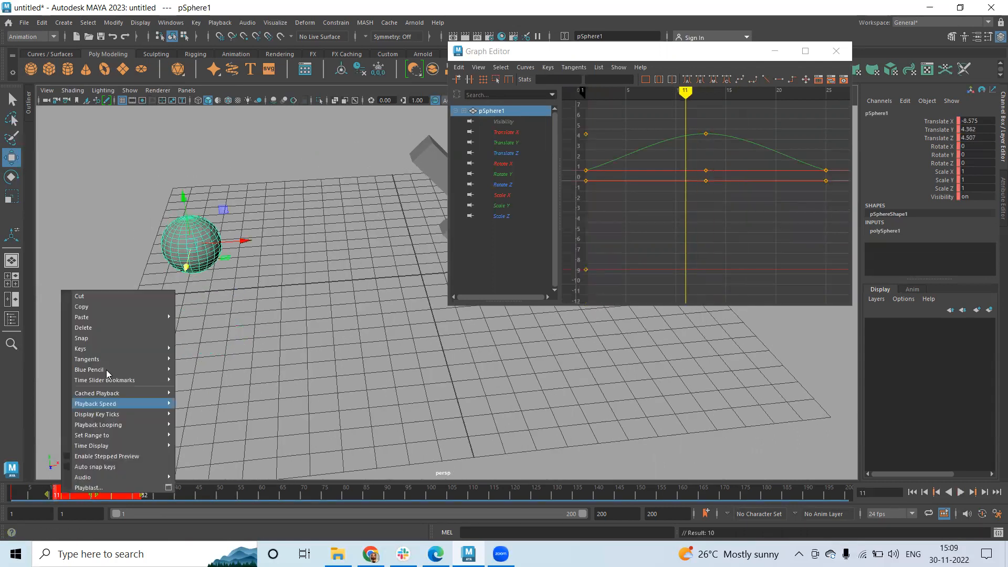
pyautogui.click(113, 329)
# Step: Move the sphere along X to about -5.1 at frame 25 and set a key there
pyautogui.click(6, 496)
pyautogui.keyDown('alt'); pyautogui.moveTo(215, 394); pyautogui.dragTo(209, 329); pyautogui.keyUp('alt')
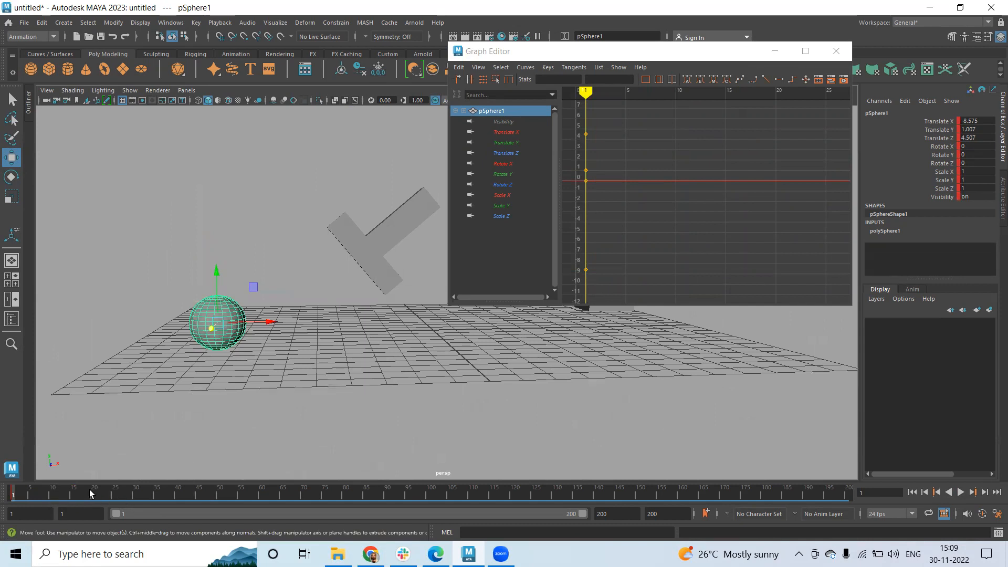
pyautogui.moveTo(76, 499)
pyautogui.mouseDown()
pyautogui.moveTo(52, 499)
pyautogui.moveTo(116, 500)
pyautogui.mouseUp()
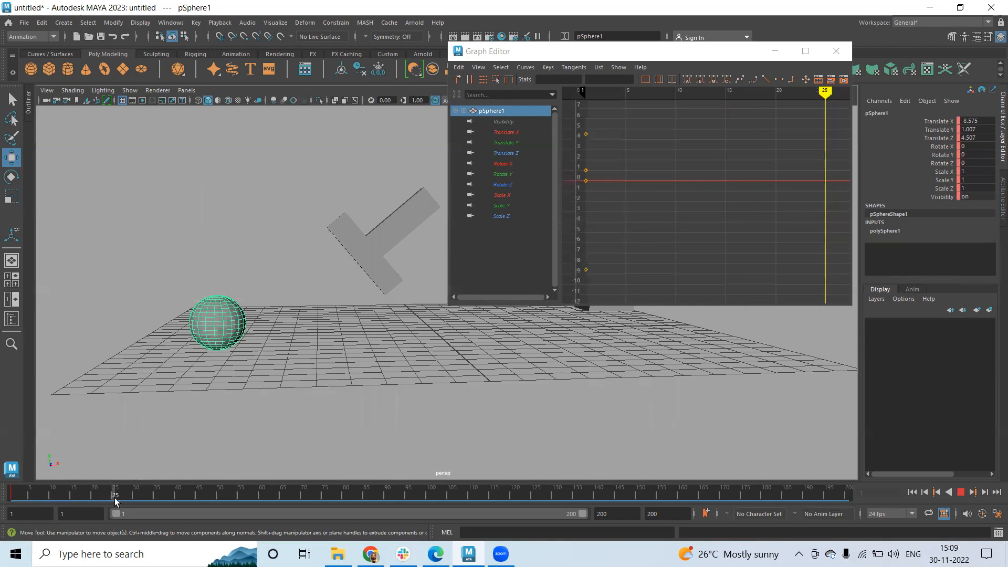
pyautogui.moveTo(259, 332); pyautogui.dragTo(367, 319)
pyautogui.press('s')
# Step: Raise the sphere to Y 4.009 at frame 13, set a key and play the hop
pyautogui.moveTo(74, 498); pyautogui.dragTo(63, 500)
pyautogui.moveTo(265, 270); pyautogui.dragTo(262, 196)
pyautogui.press('s')
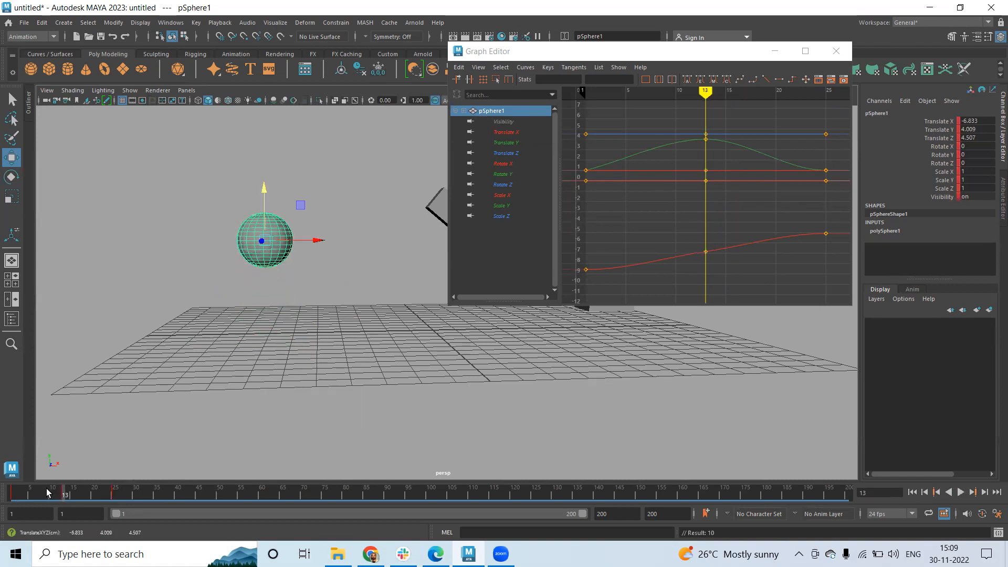
pyautogui.hotkey('alt', 'v')
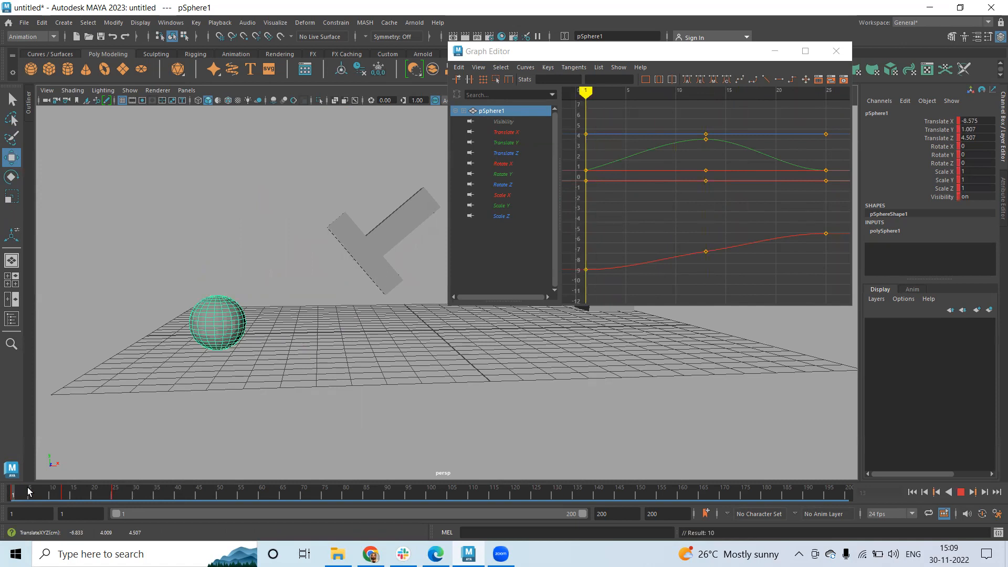
pyautogui.hotkey('alt', 'v')
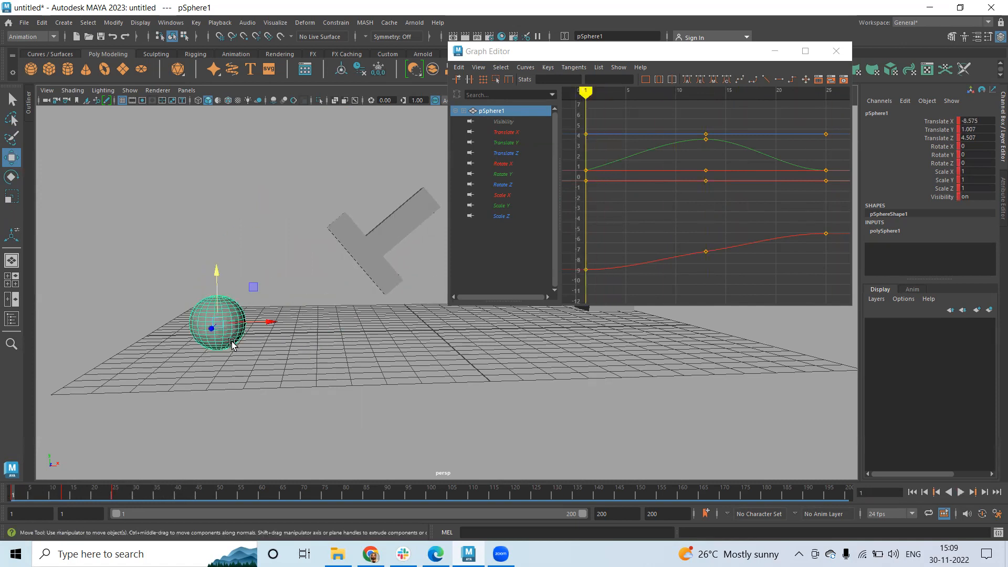
# Step: Set the Post Infinity of the sphere's curves to Cycle with Offset and play the repeating bounce
pyautogui.click(525, 67)
pyautogui.moveTo(579, 97)
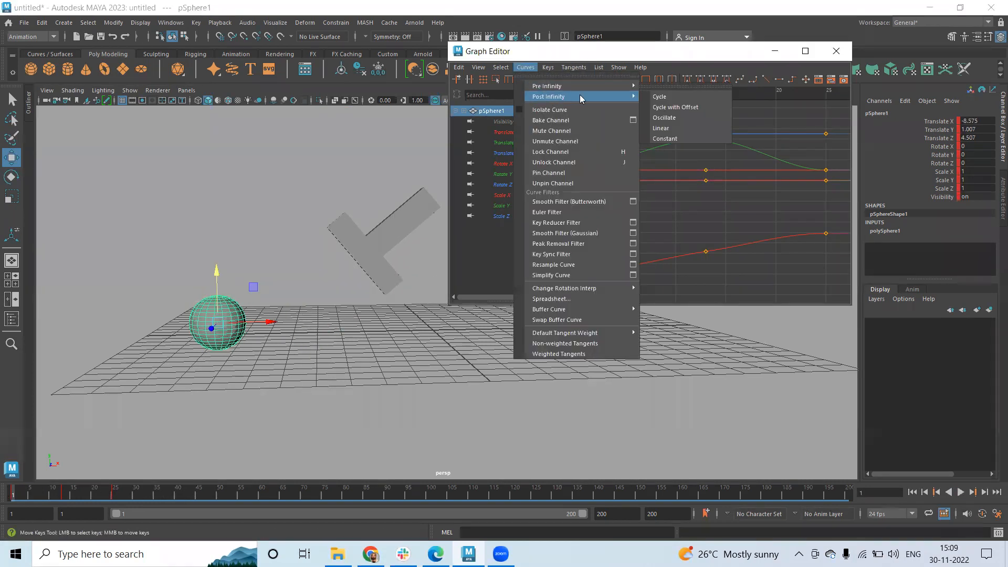
pyautogui.click(687, 107)
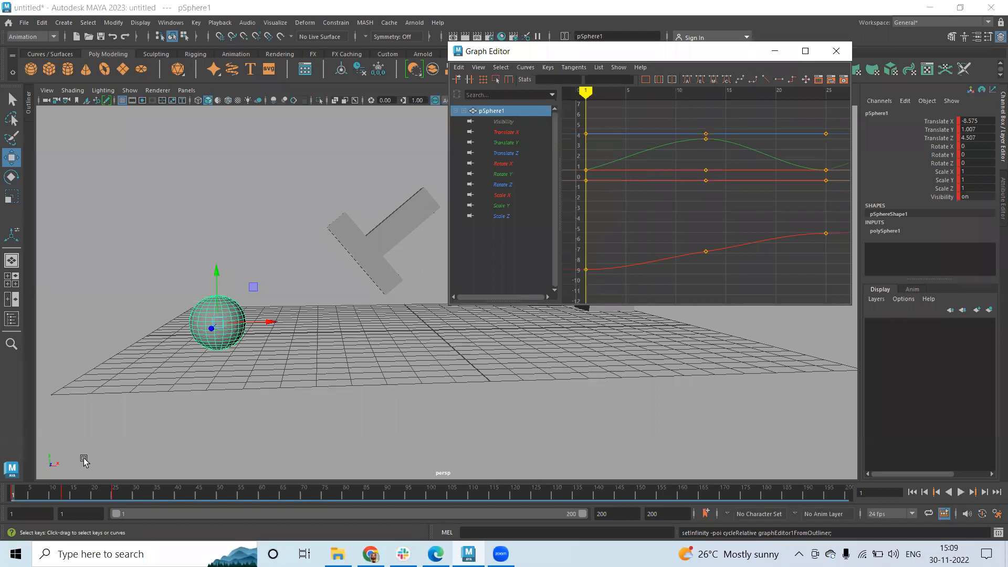
pyautogui.click(23, 491)
pyautogui.hotkey('alt', 'v')
pyautogui.hotkey('alt', 'v')
pyautogui.click(670, 58)
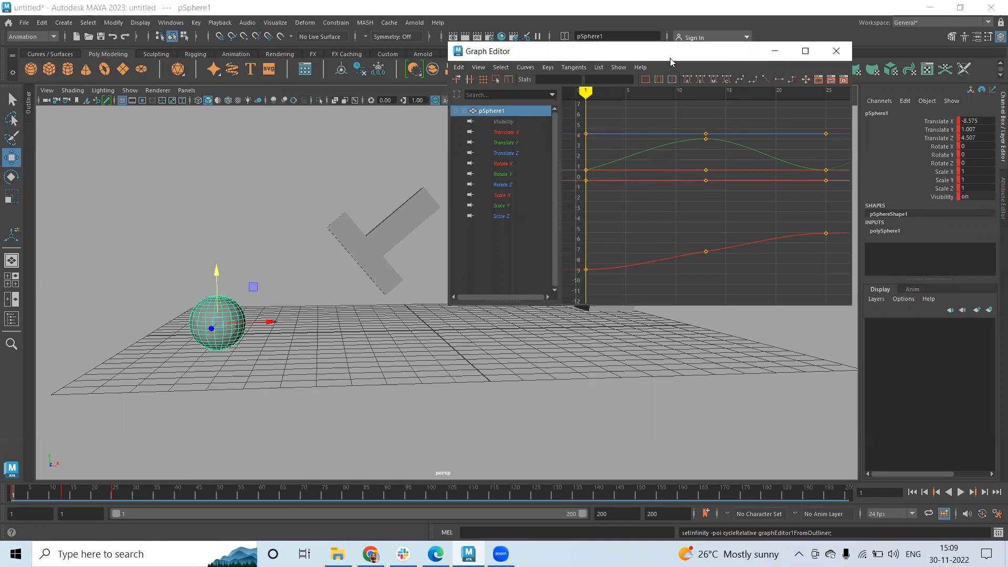
pyautogui.moveTo(670, 58); pyautogui.dragTo(726, 166)
pyautogui.moveTo(19, 491)
pyautogui.mouseDown()
pyautogui.moveTo(109, 493)
pyautogui.moveTo(13, 493)
pyautogui.mouseUp()
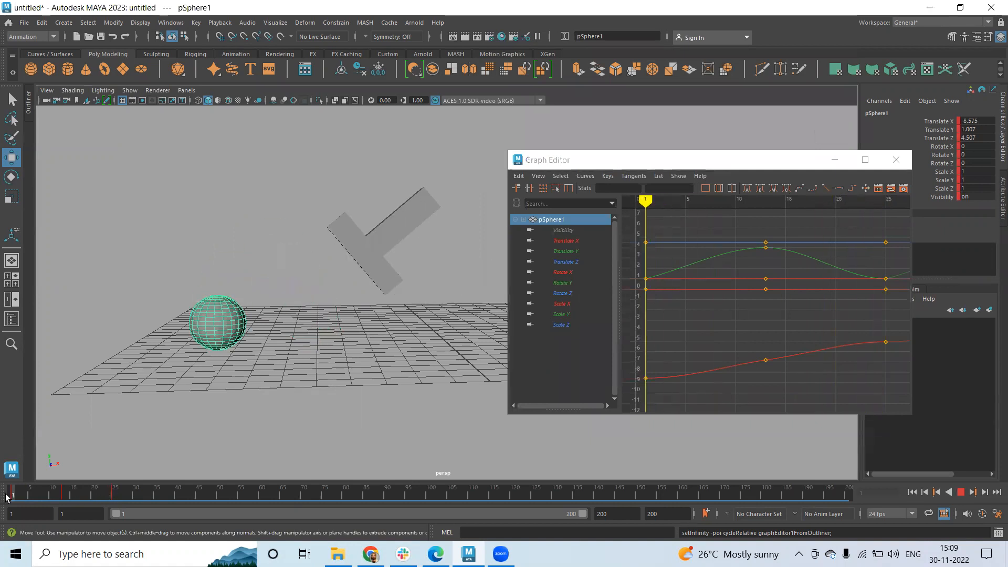
# Step: Review the Post Infinity options and the extended curves, and minimize the Graph Editor
pyautogui.click(585, 175)
pyautogui.moveTo(608, 206)
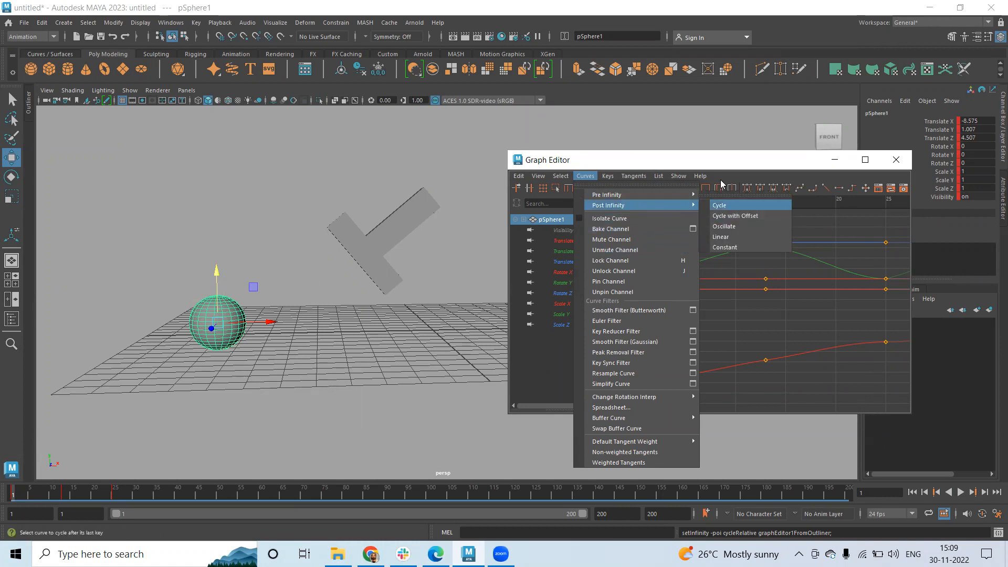
pyautogui.click(688, 158)
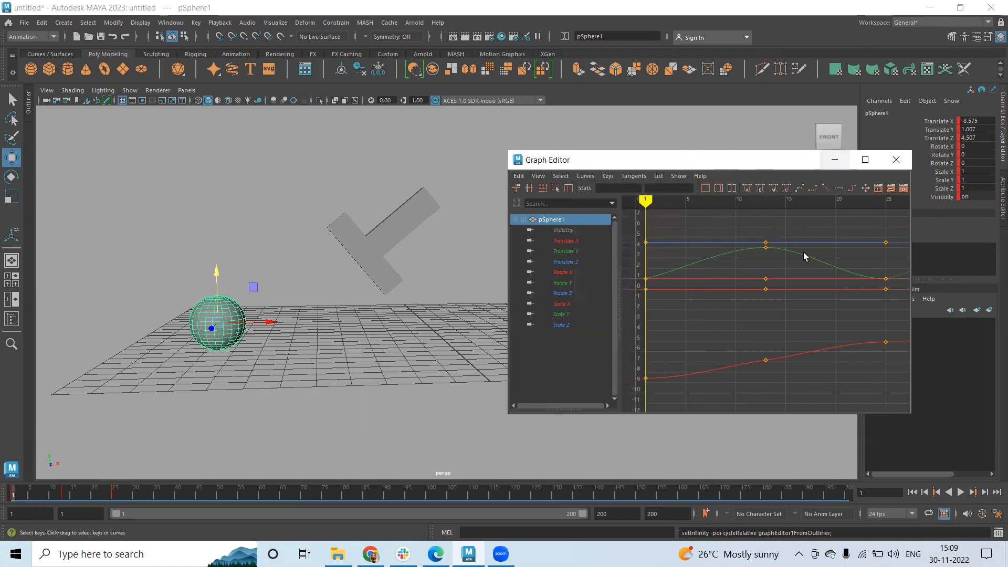
pyautogui.keyDown('alt'); pyautogui.moveTo(812, 279); pyautogui.dragTo(778, 283, button='right'); pyautogui.keyUp('alt')
pyautogui.click(834, 159)
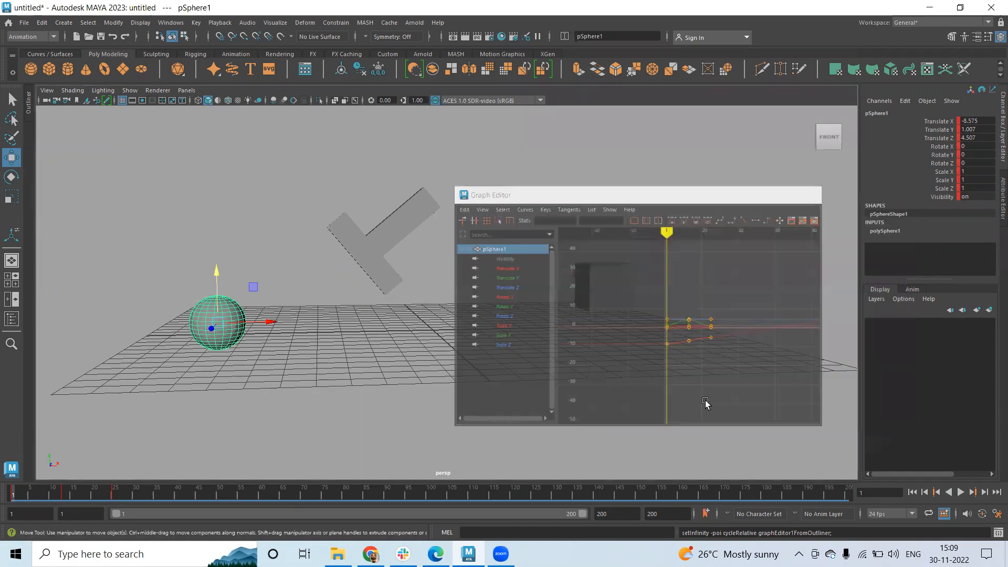
# Step: Play and scrub the sphere's repeating hops across the grid, and return to frame 1
pyautogui.click(967, 492)
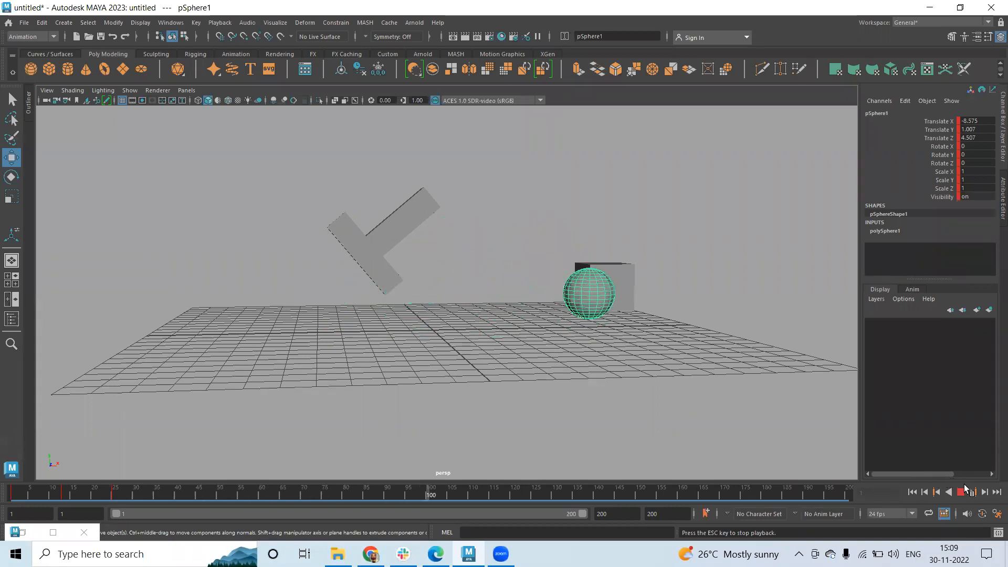
pyautogui.press('Escape')
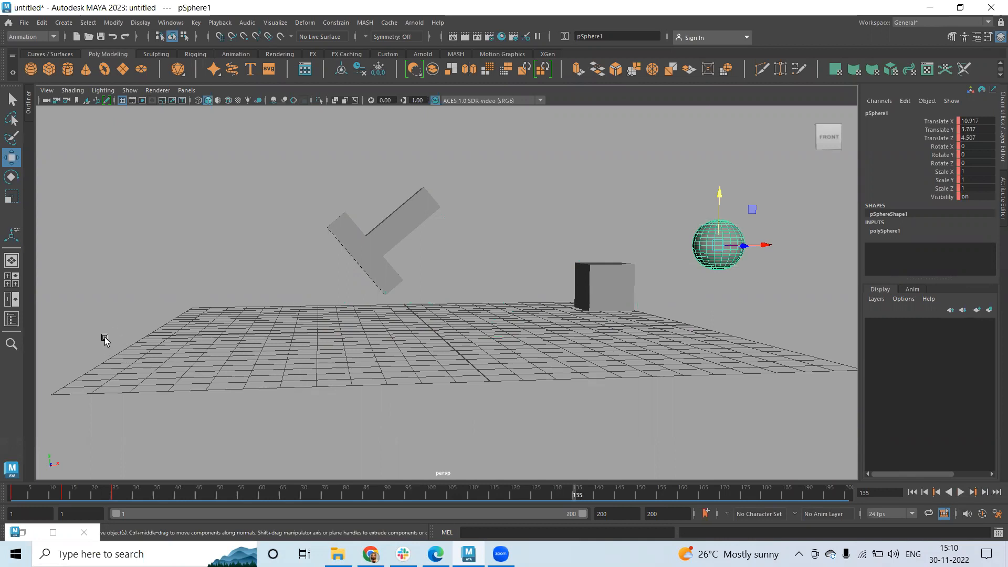
pyautogui.moveTo(41, 501); pyautogui.dragTo(111, 492)
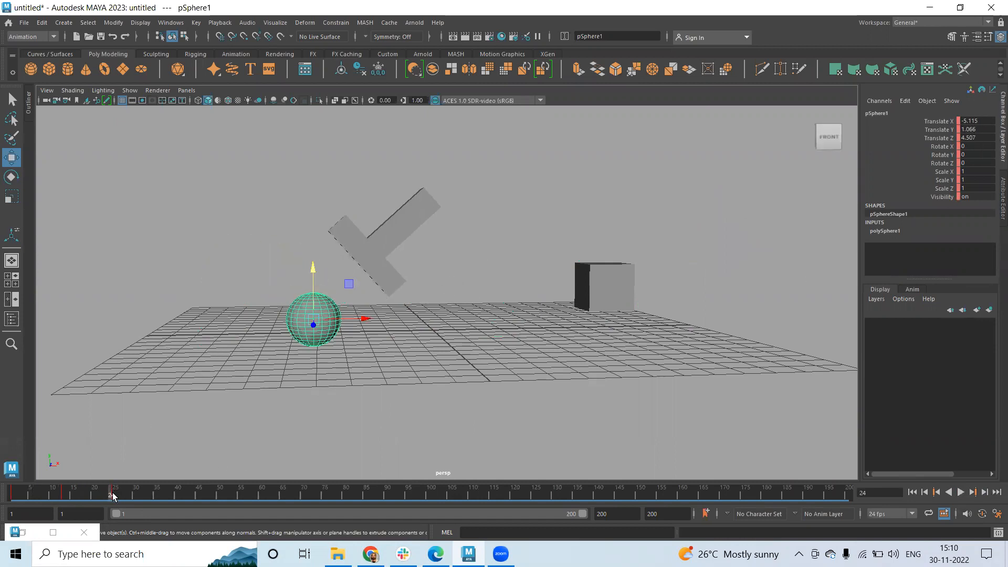
pyautogui.hotkey('alt', 'v')
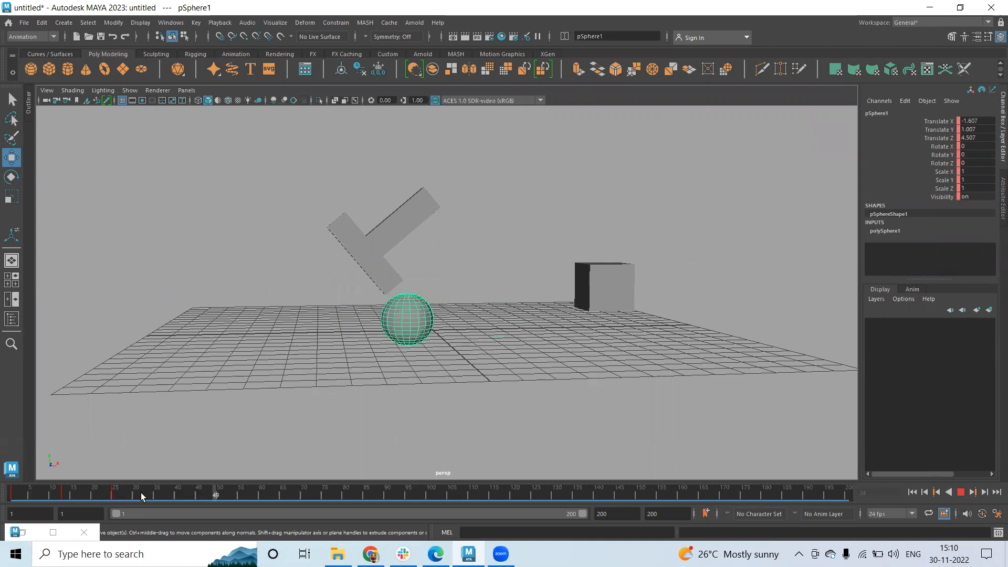
pyautogui.hotkey('alt', 'v')
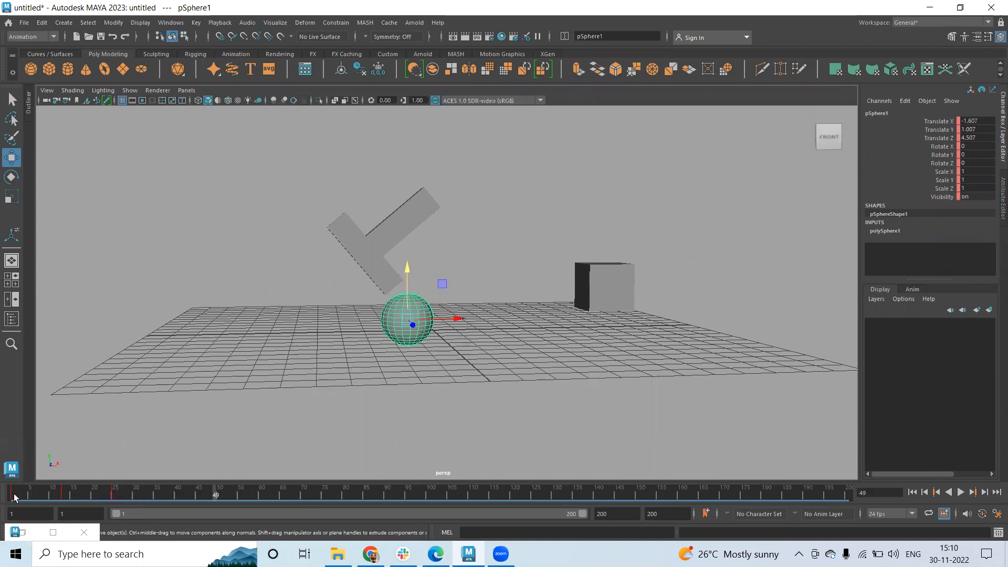
pyautogui.hotkey('alt', 'v')
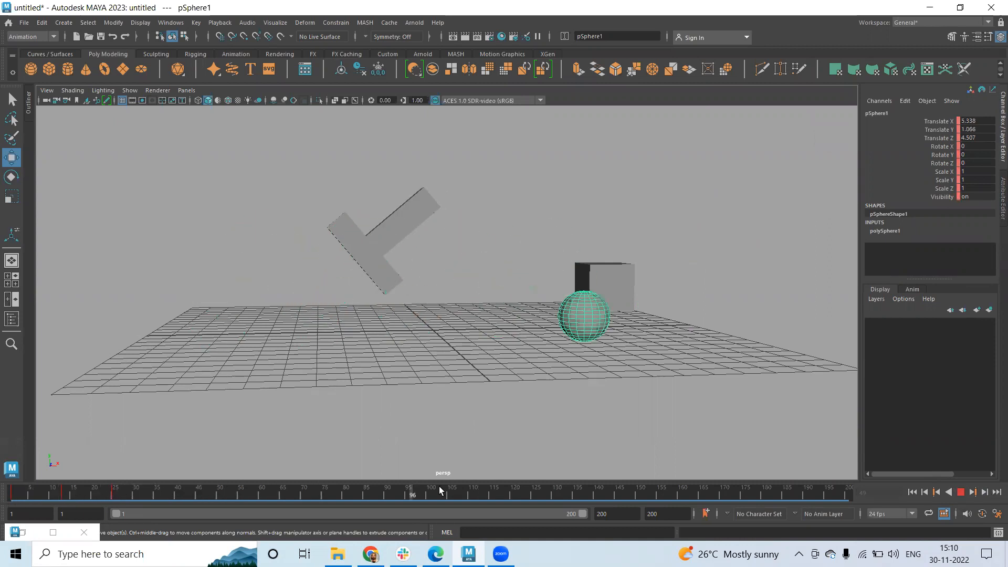
pyautogui.hotkey('alt', 'v')
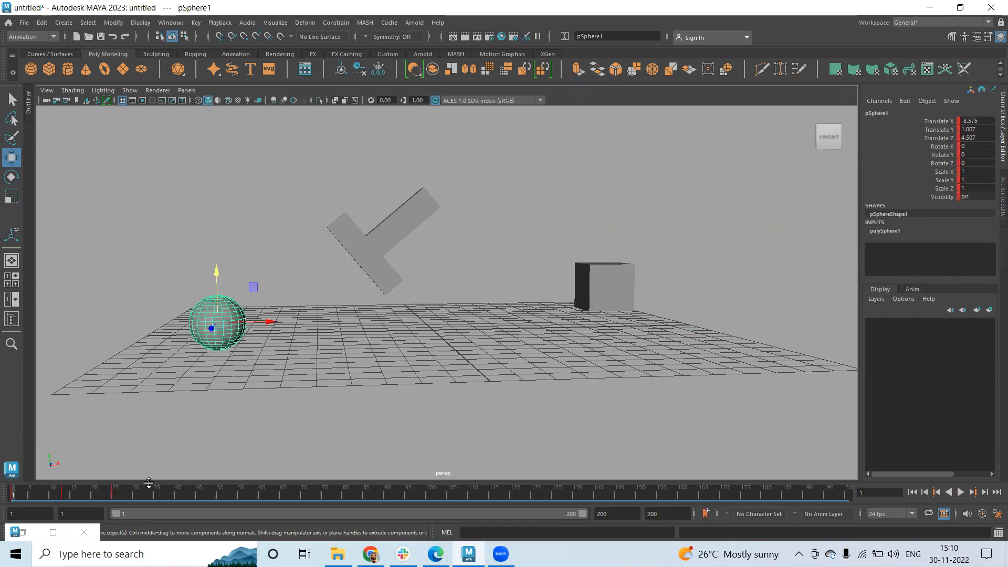
# Step: Restore the Graph Editor, isolate the sphere's Translate Y curve and give its keys at frames 1 and 25 linear tangents
pyautogui.click(52, 532)
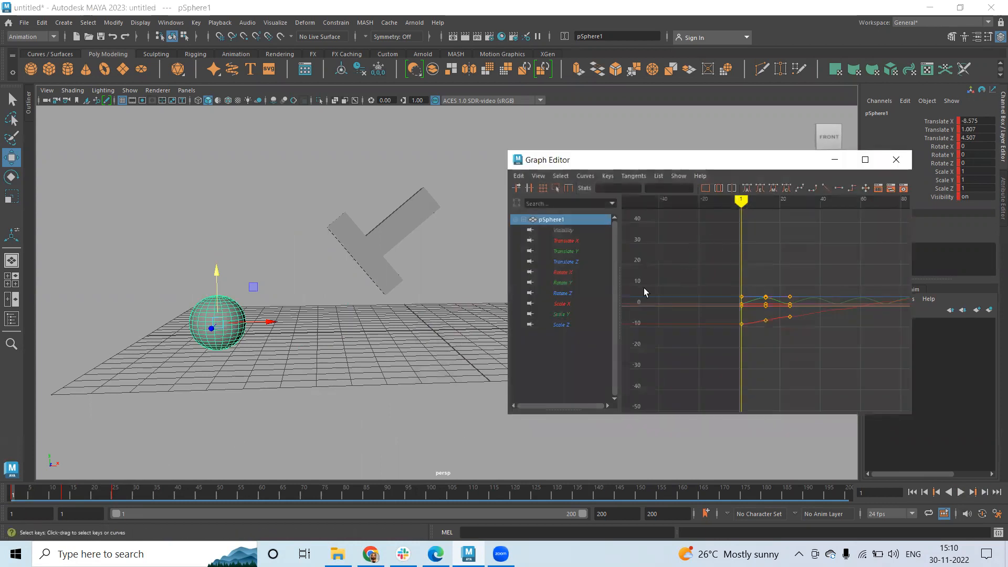
pyautogui.click(571, 251)
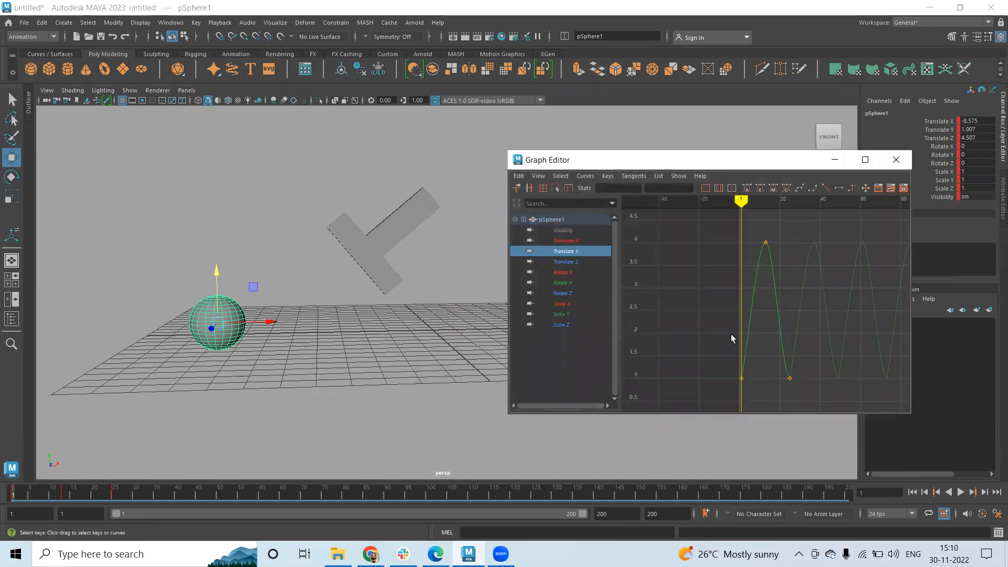
pyautogui.moveTo(762, 321); pyautogui.dragTo(756, 309)
pyautogui.press('f')
pyautogui.moveTo(635, 348); pyautogui.dragTo(892, 410)
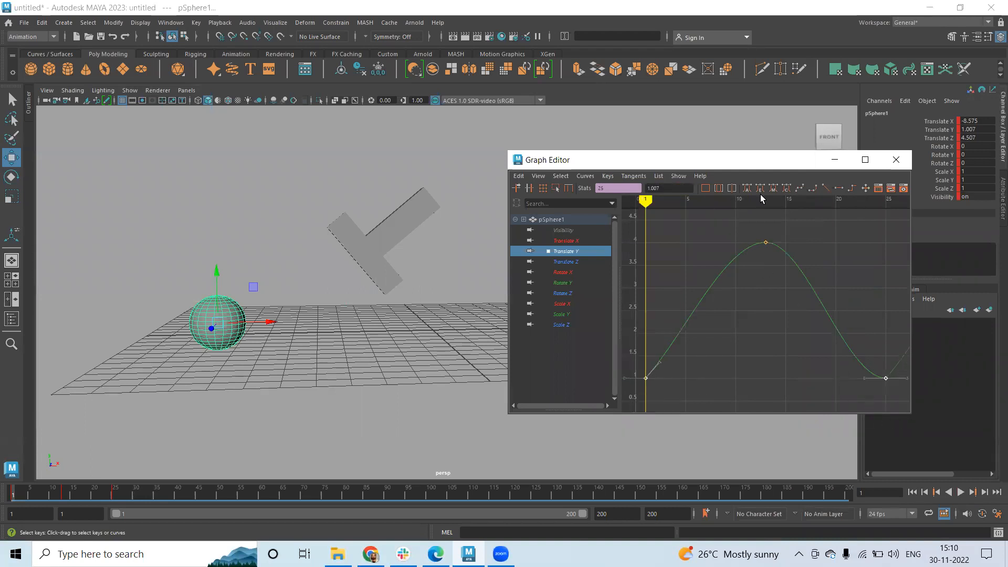
pyautogui.click(826, 188)
# Step: Select the frame 13 peak key of the Translate Y curve and convert the curve to weighted tangents
pyautogui.moveTo(629, 397); pyautogui.dragTo(628, 397)
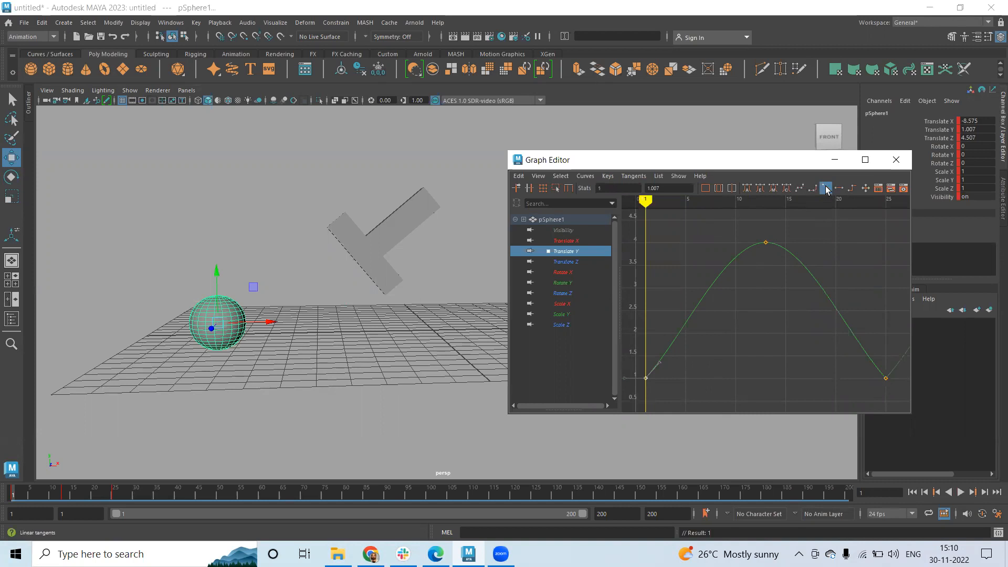
pyautogui.click(639, 379)
pyautogui.moveTo(673, 387); pyautogui.dragTo(632, 255)
pyautogui.moveTo(691, 232); pyautogui.dragTo(851, 315)
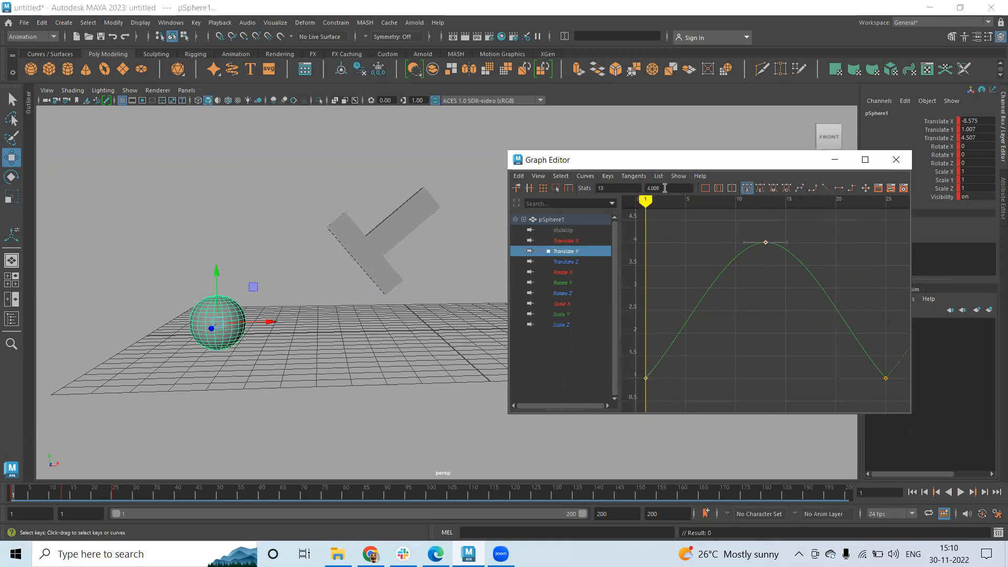
pyautogui.click(608, 176)
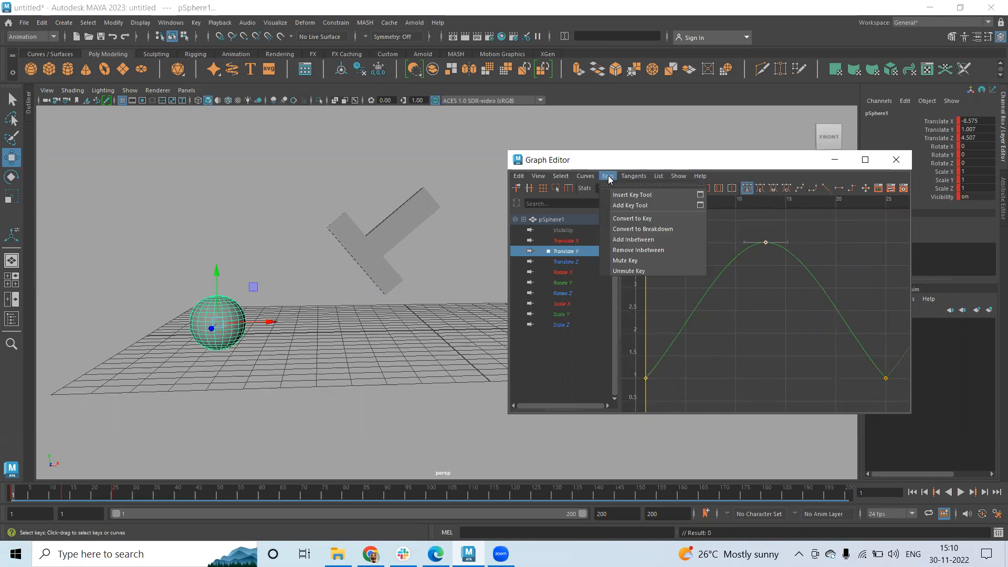
pyautogui.moveTo(585, 176)
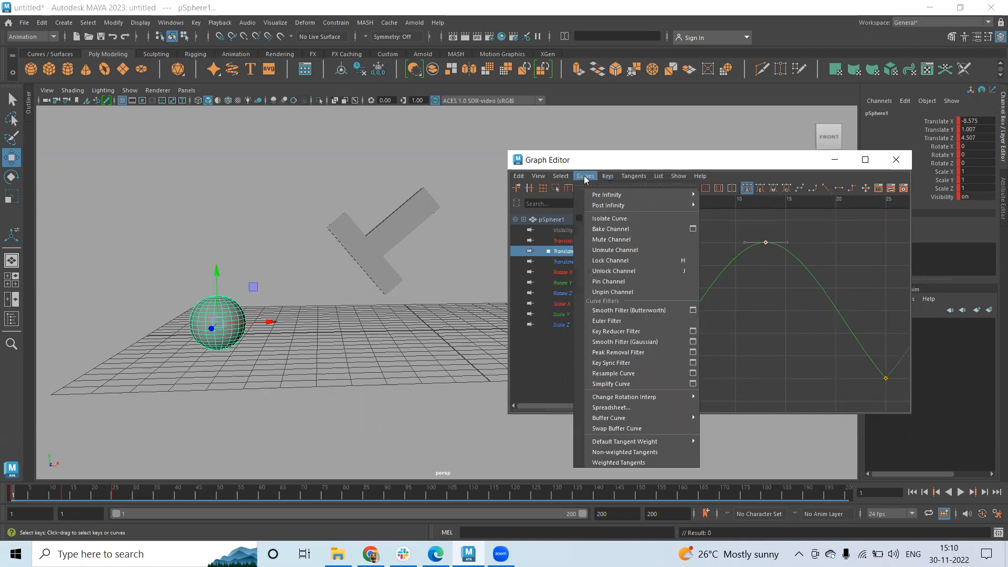
pyautogui.click(619, 463)
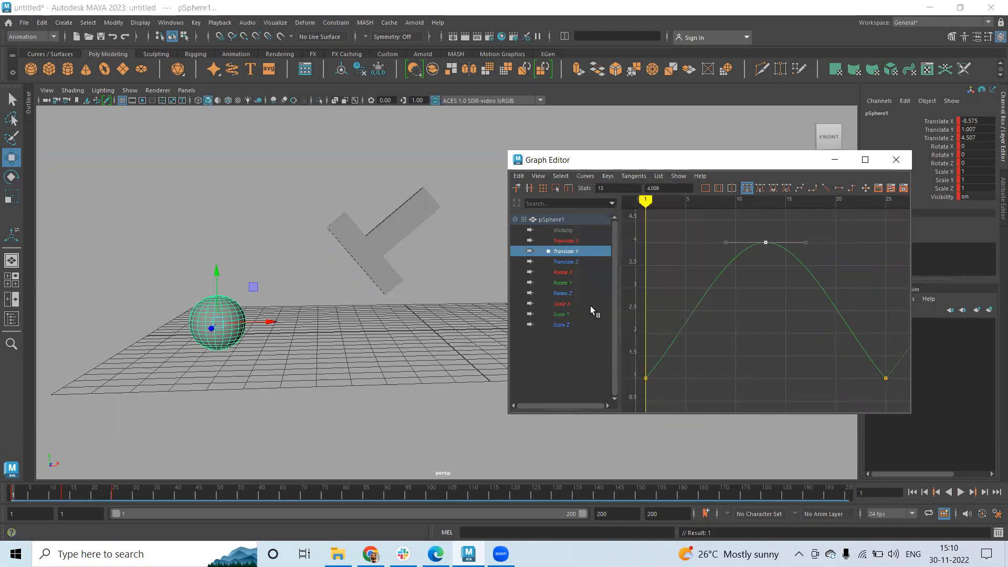
# Step: Free the tangent length on the sphere's Translate Y peak key at frame 13 and lengthen its tangent handles by 4 frames
pyautogui.click(584, 177)
pyautogui.moveTo(604, 177)
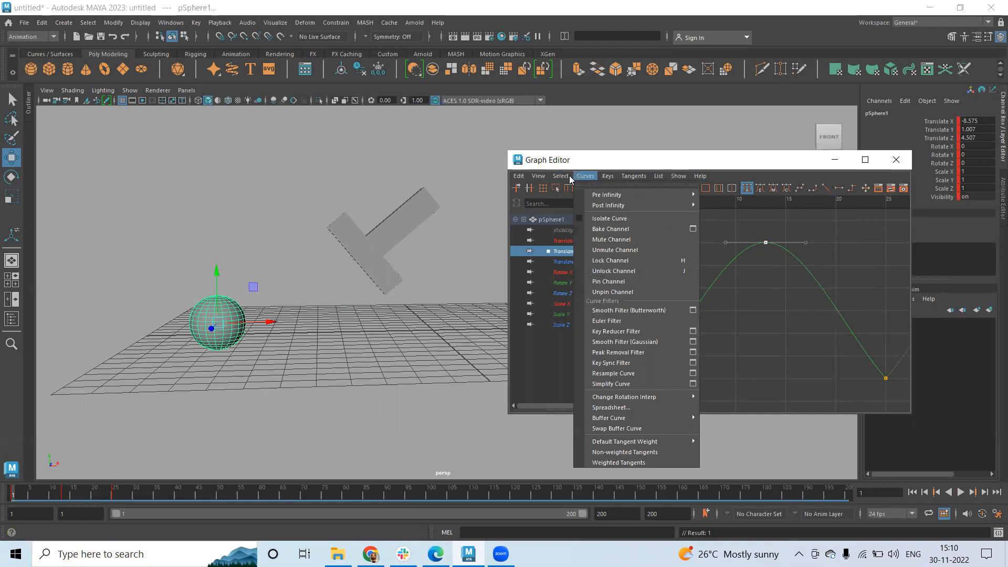
pyautogui.moveTo(538, 182)
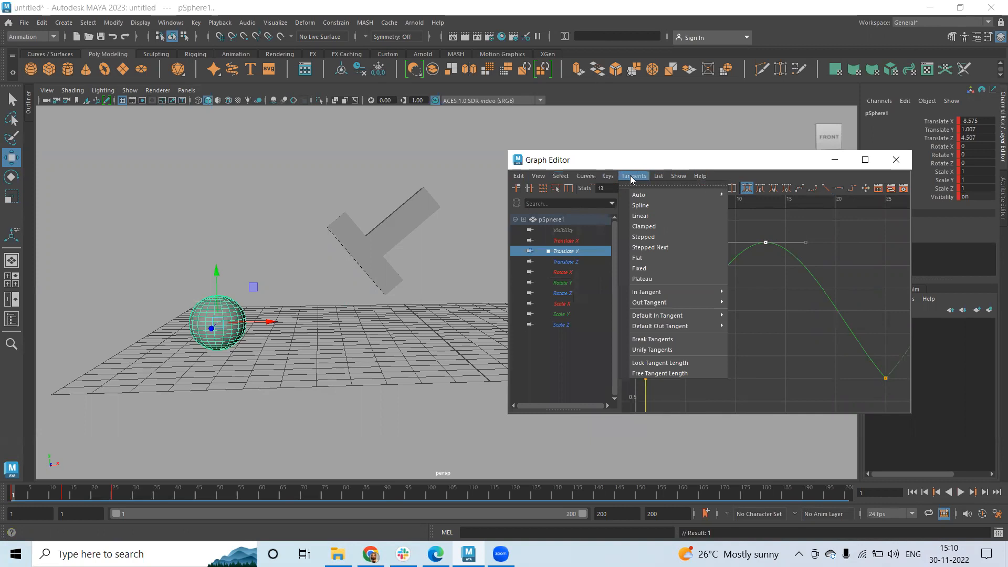
pyautogui.click(677, 373)
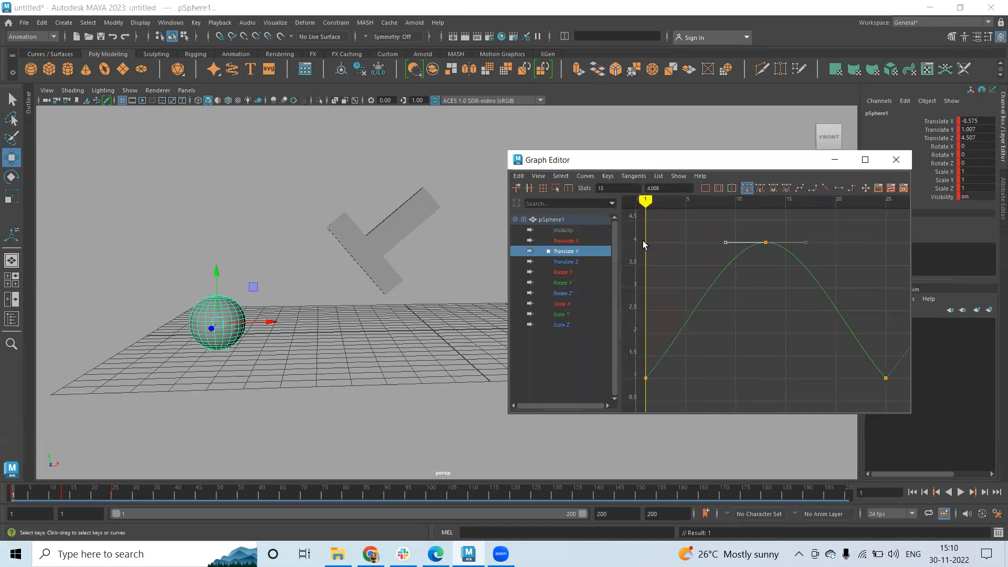
pyautogui.moveTo(725, 242); pyautogui.dragTo(683, 242)
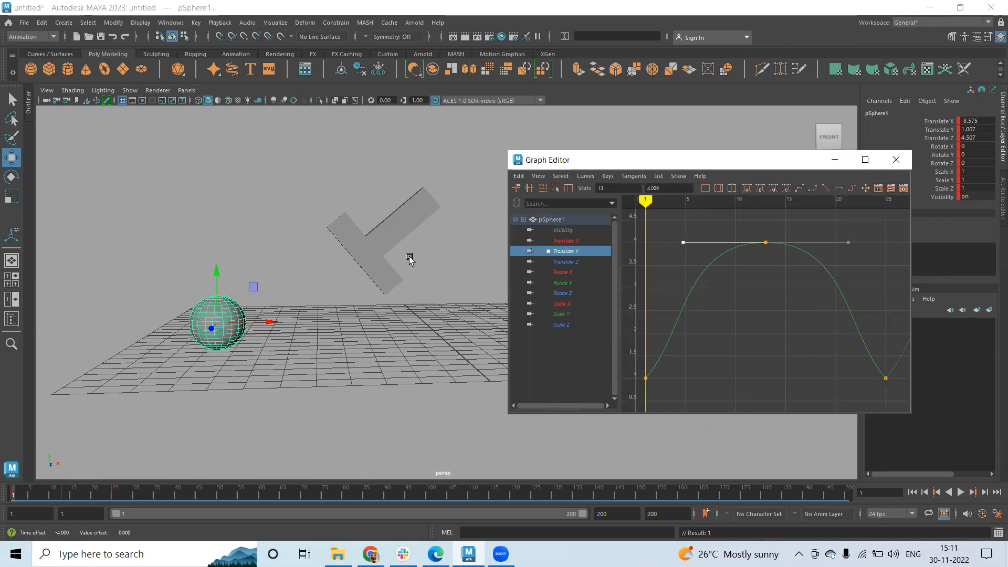
# Step: Minimize the Graph Editor and play back the sphere's bounce, stopping near the end of the timeline
pyautogui.click(834, 160)
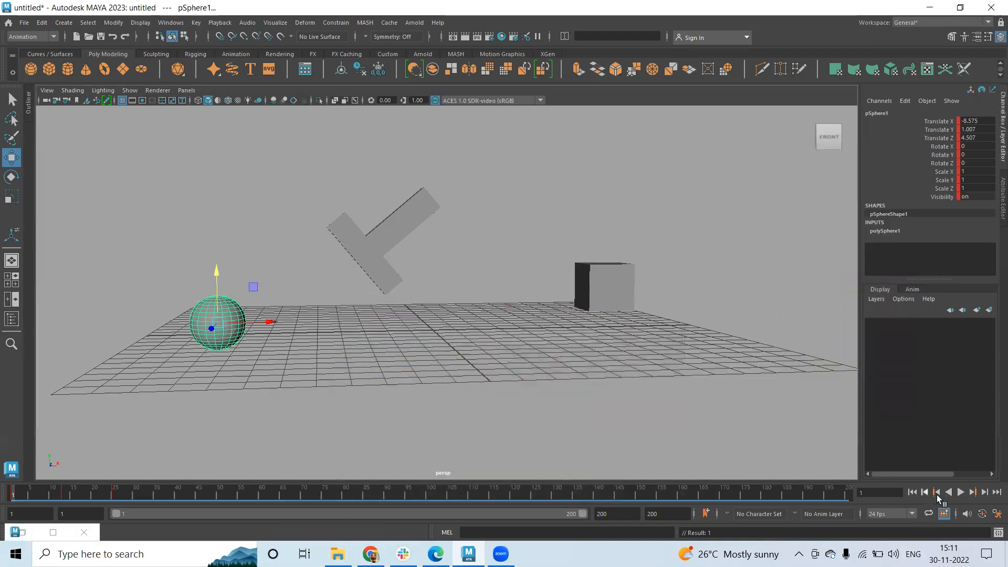
pyautogui.click(961, 493)
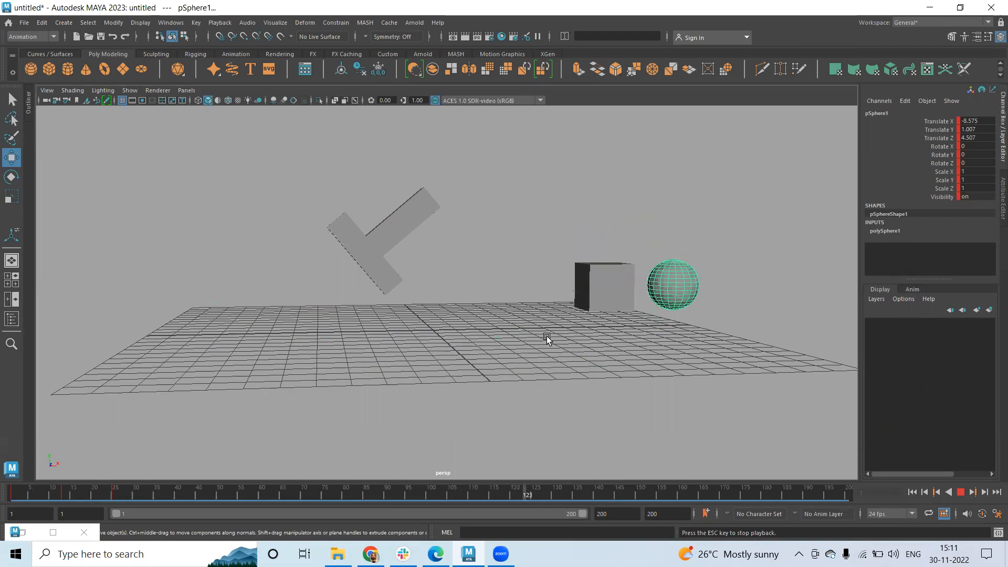
pyautogui.click(960, 492)
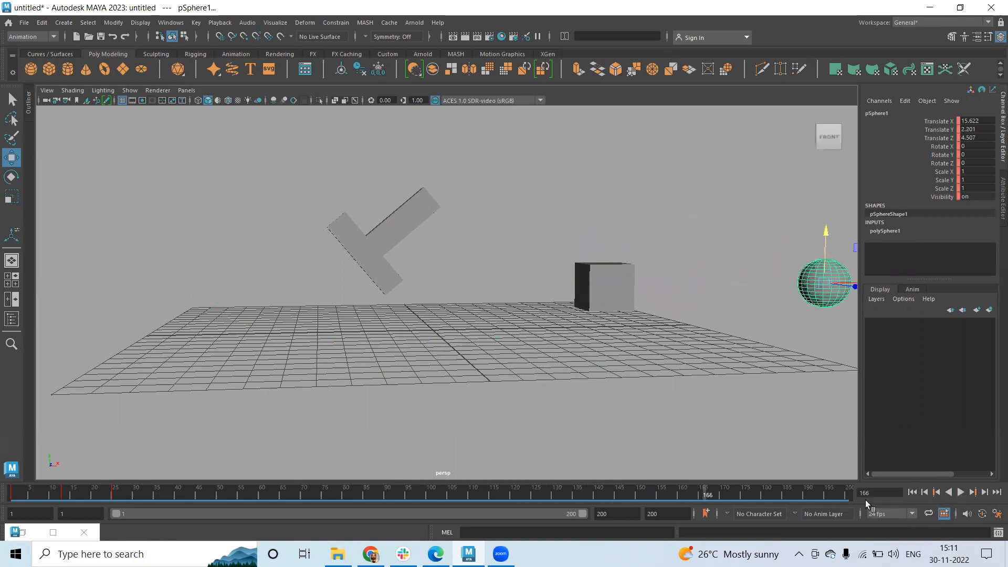
# Step: Restore the Graph Editor and review the Post Infinity options for the sphere's curves without choosing one
pyautogui.click(53, 531)
pyautogui.click(585, 176)
pyautogui.moveTo(605, 205)
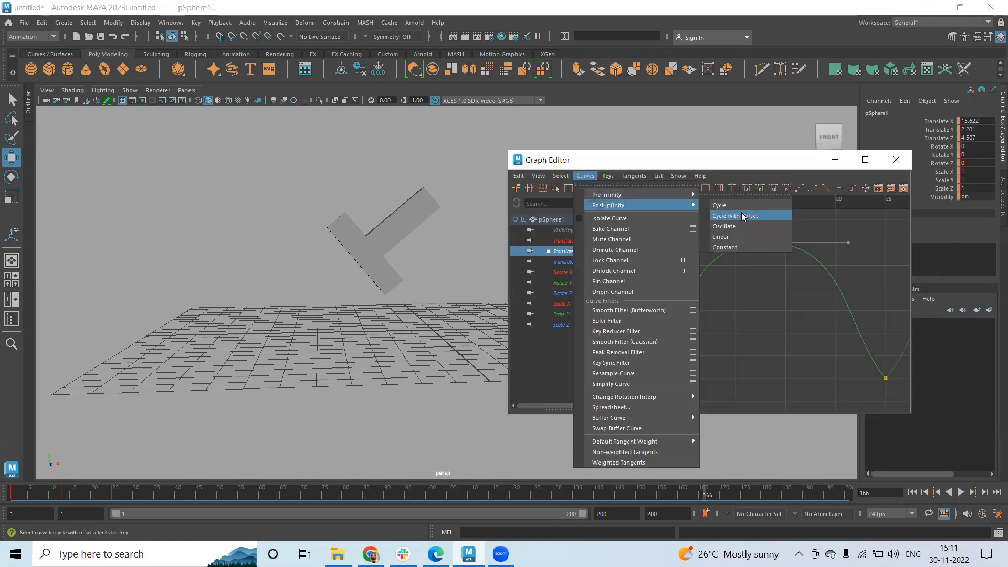
pyautogui.click(835, 161)
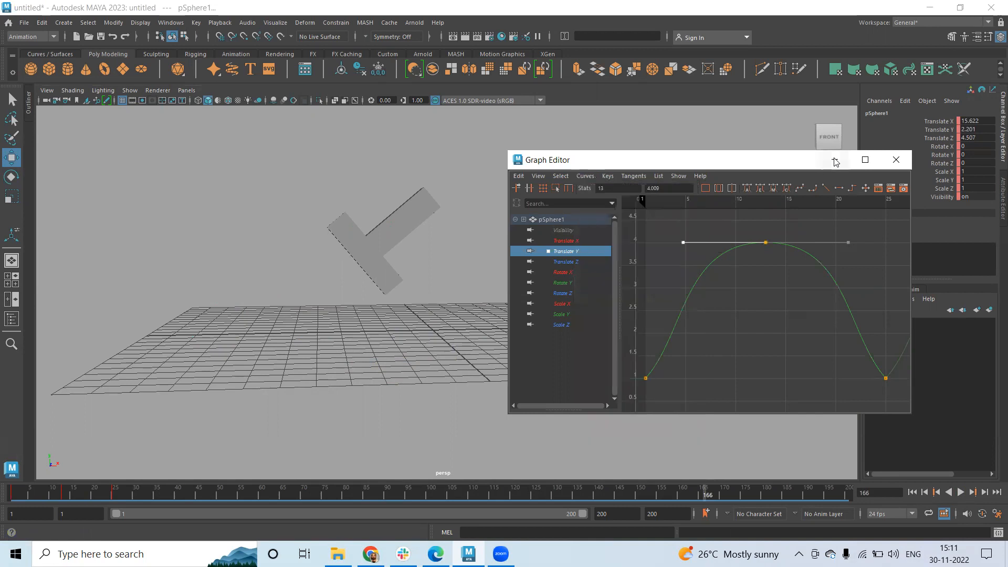
# Step: Select the T-shaped pendulum, set its curves' Post Infinity to Linear and play back the animation
pyautogui.click(431, 215)
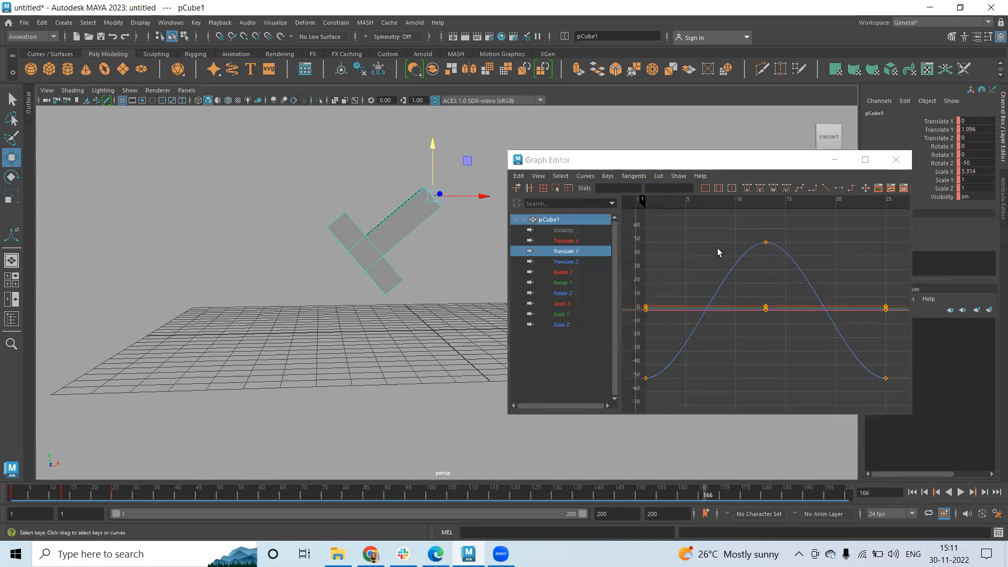
pyautogui.click(585, 176)
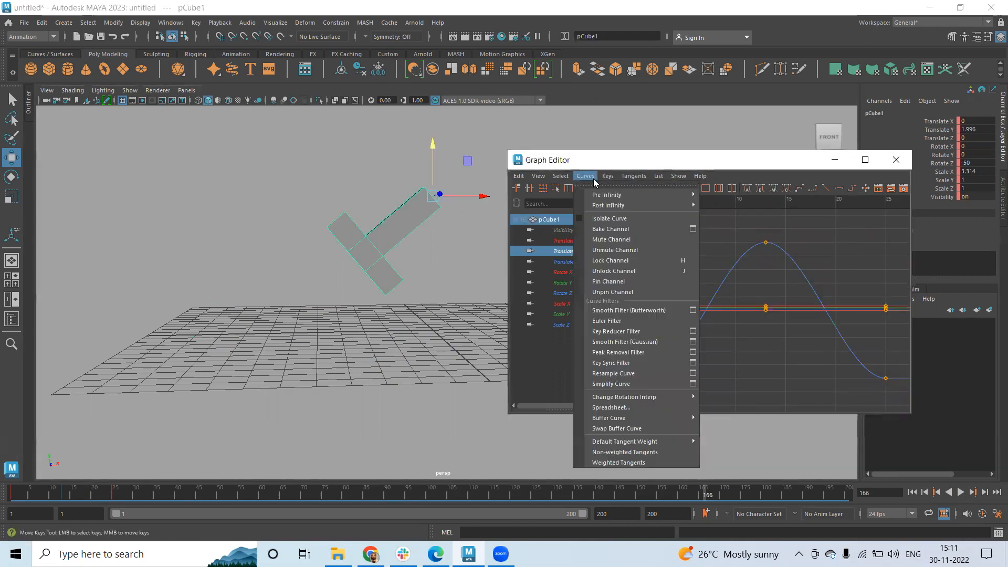
pyautogui.moveTo(608, 208)
pyautogui.click(727, 238)
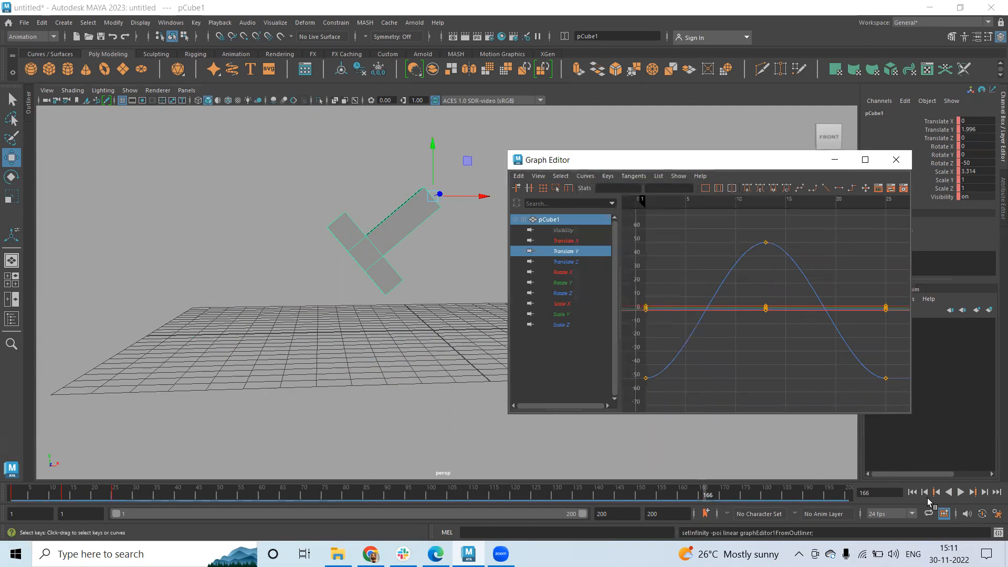
pyautogui.click(961, 492)
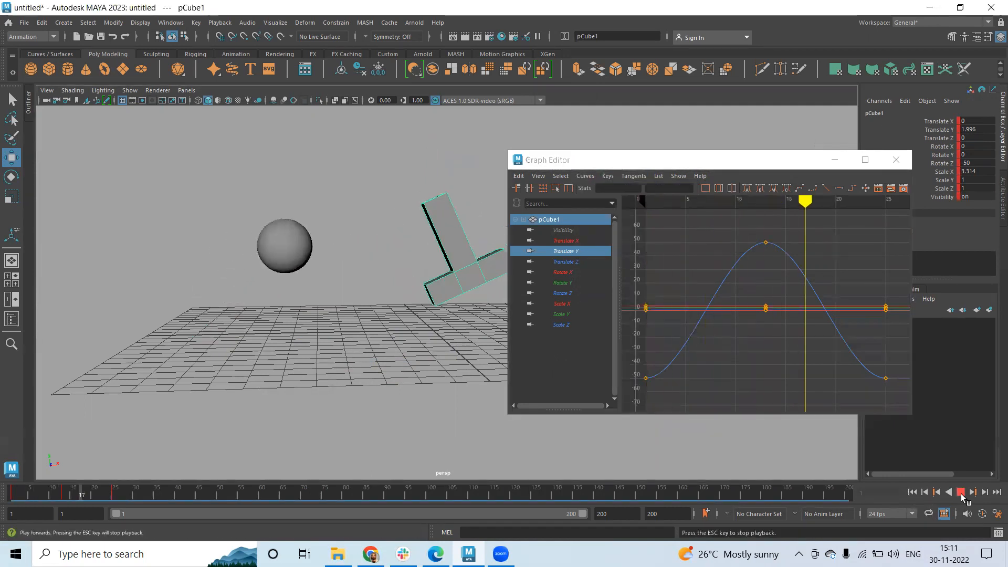
pyautogui.click(961, 492)
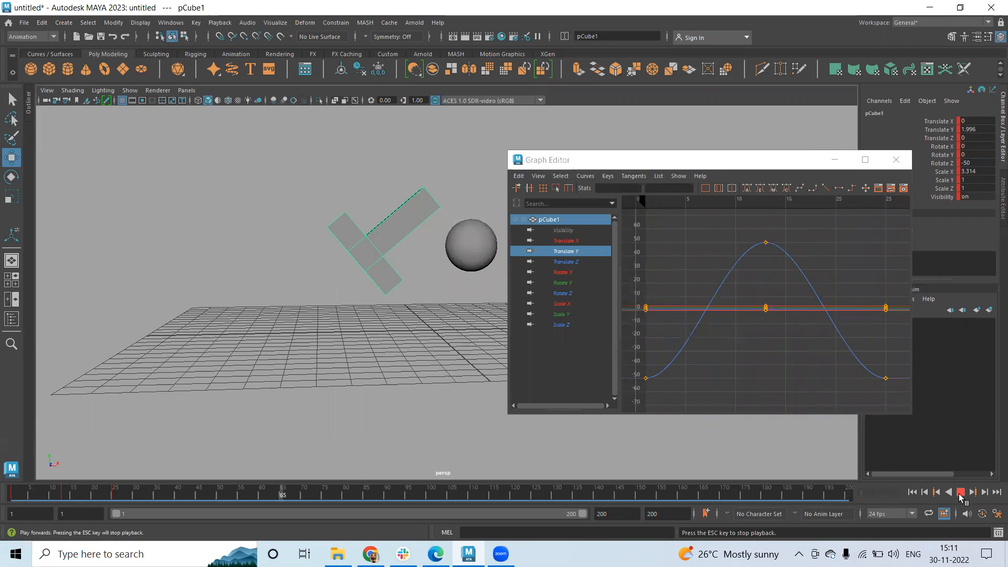
# Step: Move the Graph Editor clear of the scene and delete the bouncing sphere
pyautogui.click(486, 262)
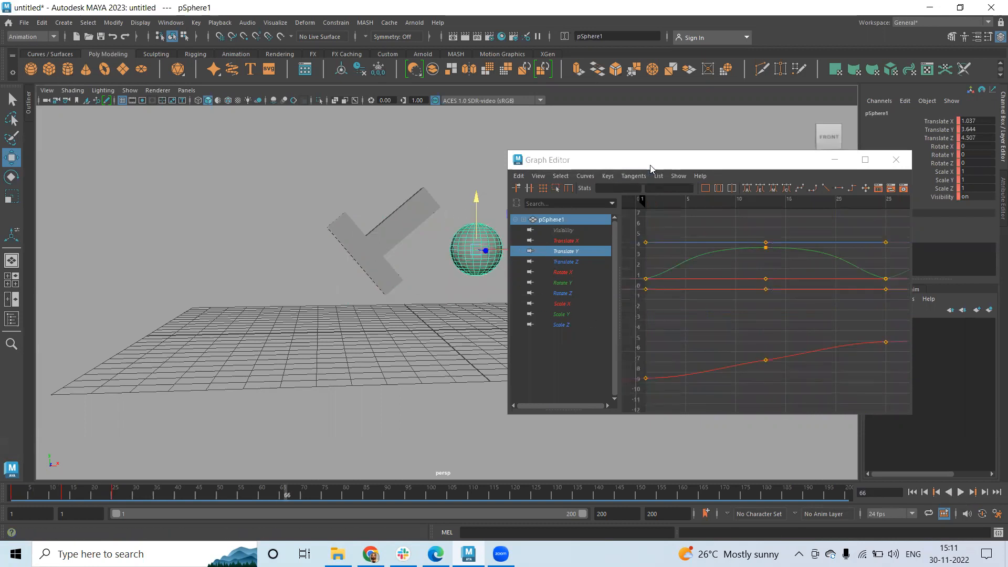
pyautogui.moveTo(637, 168); pyautogui.dragTo(547, 376)
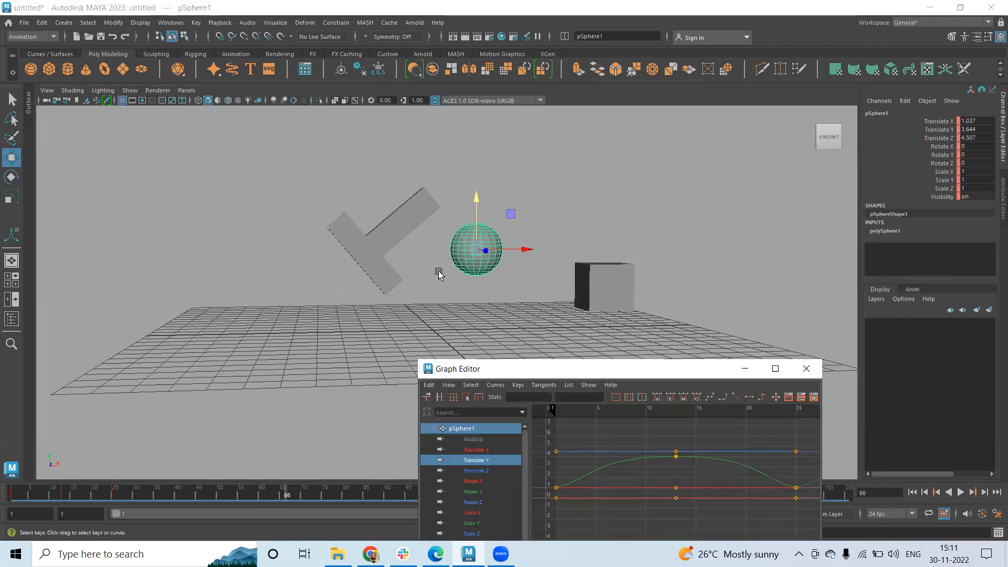
pyautogui.click(647, 98)
pyautogui.press('Delete')
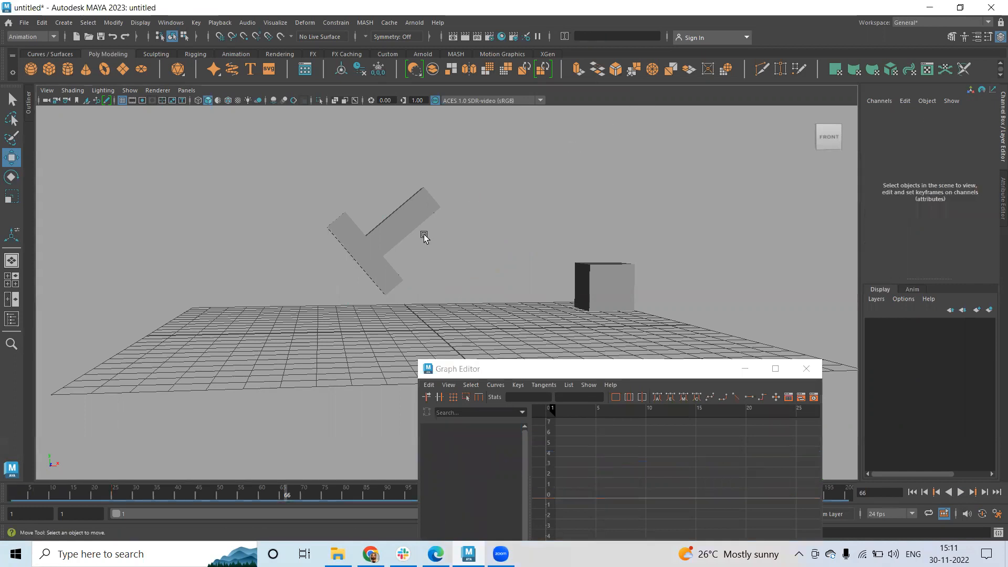
# Step: Select the pendulum, move the Graph Editor beside it and set its curves' Post Infinity to Oscillate
pyautogui.scroll(4, 393, 233)
pyautogui.keyDown('alt'); pyautogui.moveTo(364, 228); pyautogui.dragTo(423, 247, button='middle'); pyautogui.keyUp('alt')
pyautogui.click(441, 254)
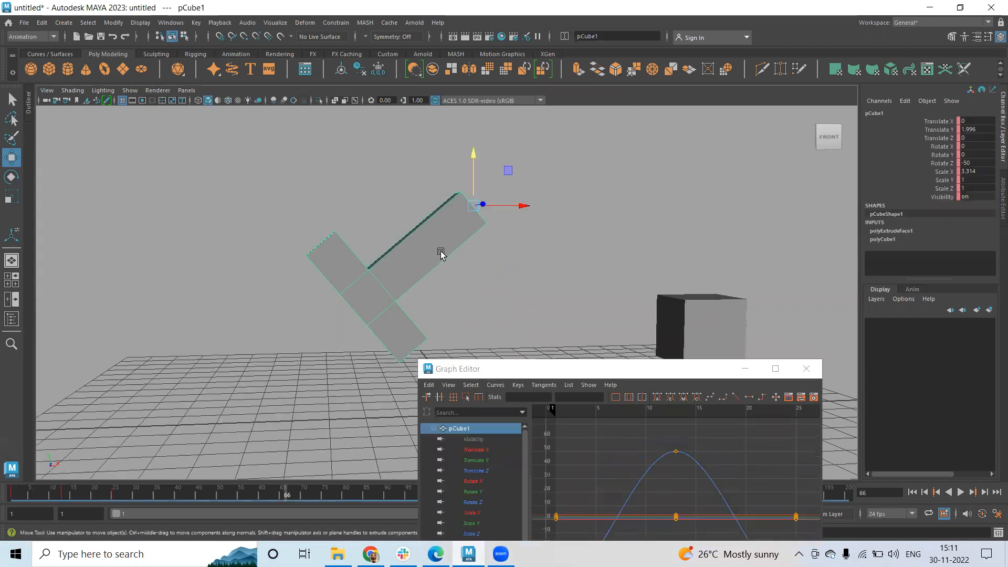
pyautogui.moveTo(621, 367); pyautogui.dragTo(810, 145)
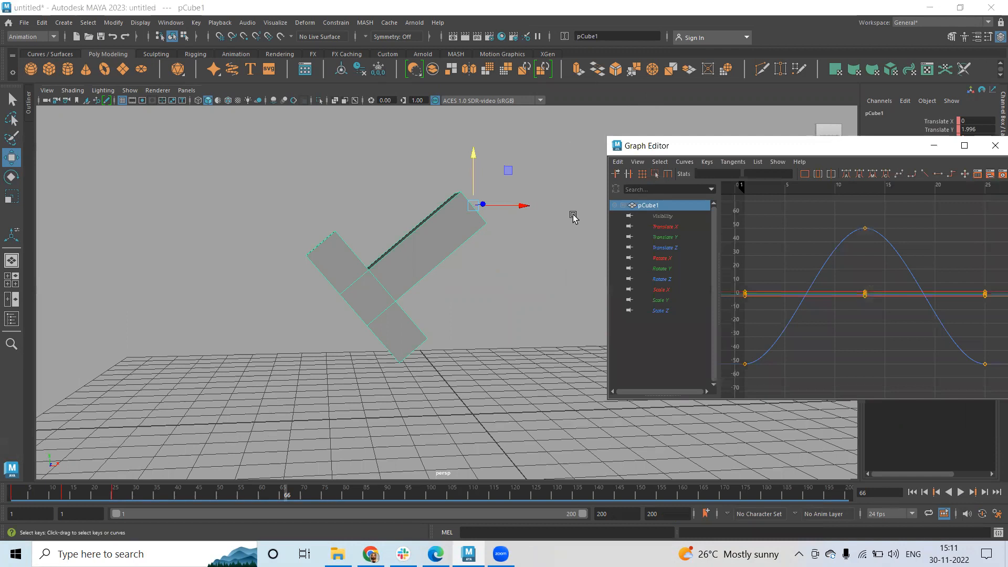
pyautogui.click(683, 162)
pyautogui.moveTo(714, 191)
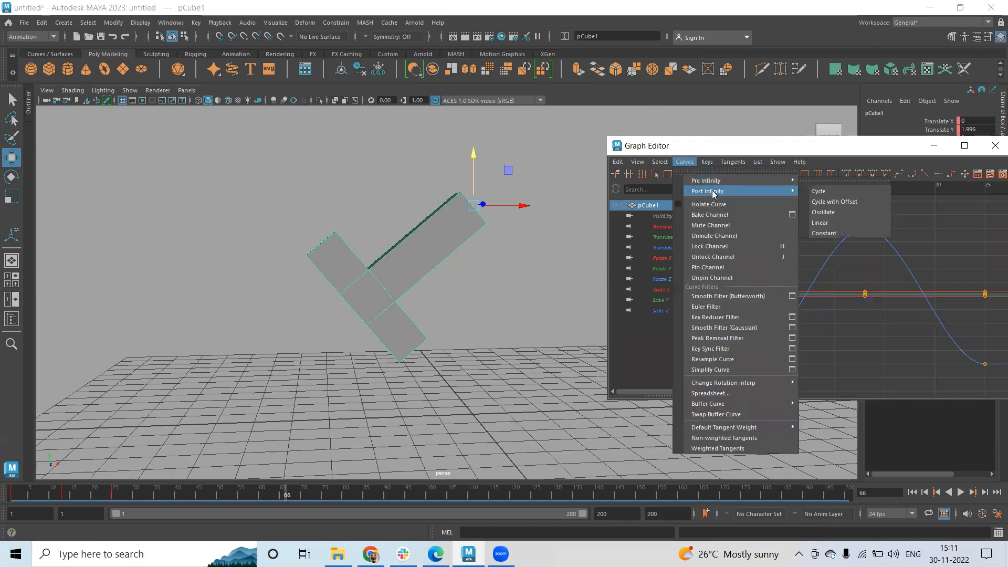
pyautogui.click(831, 213)
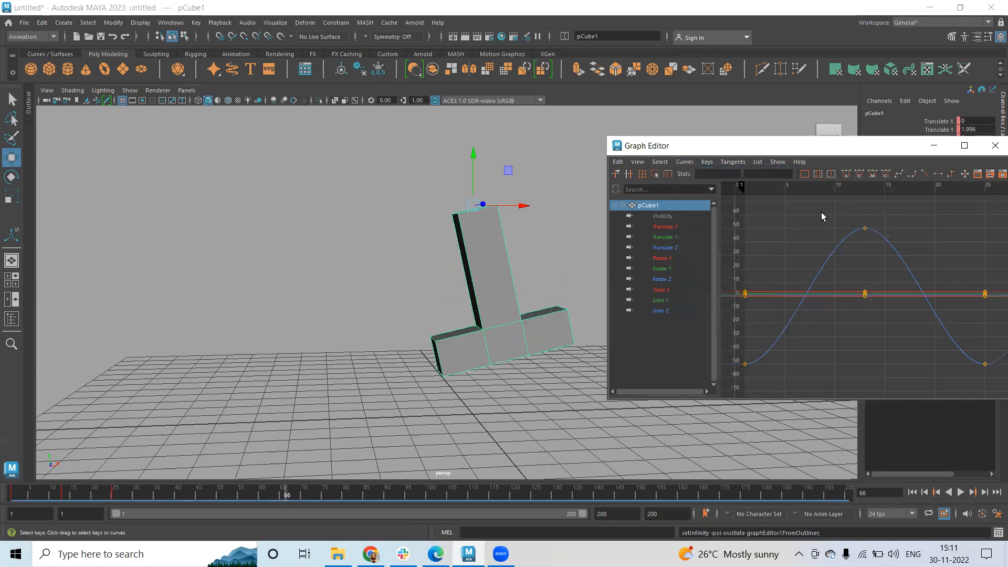
# Step: Switch the pendulum's Post Infinity to Linear, play the animation without the Graph Editor in view and return to frame 1
pyautogui.click(684, 162)
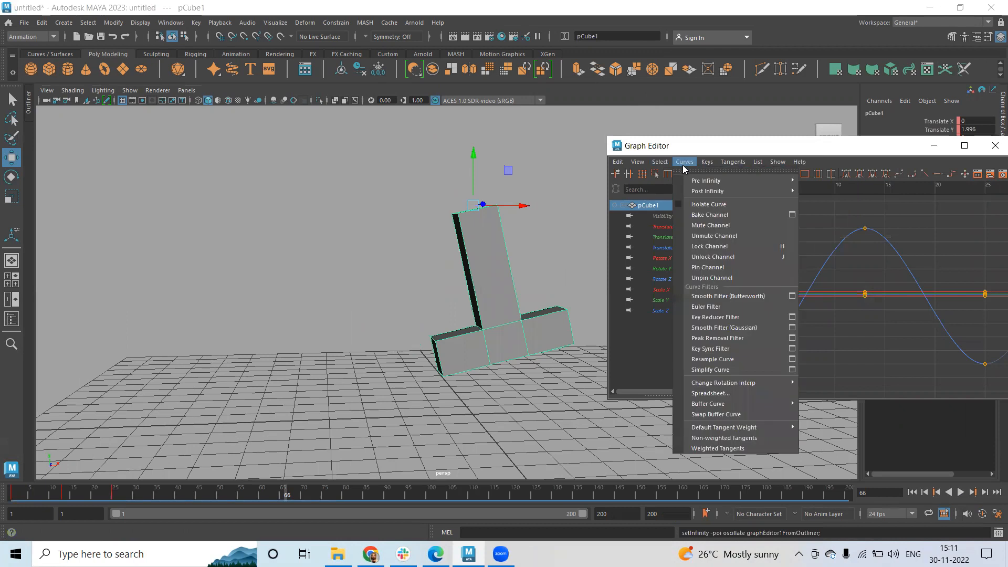
pyautogui.moveTo(714, 191)
pyautogui.click(829, 223)
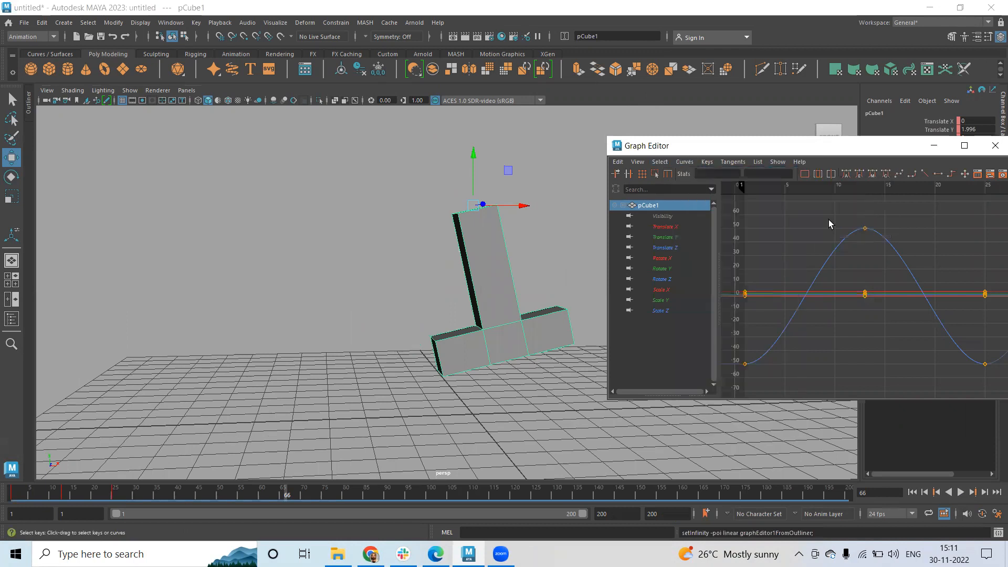
pyautogui.click(933, 145)
pyautogui.click(912, 493)
pyautogui.click(960, 492)
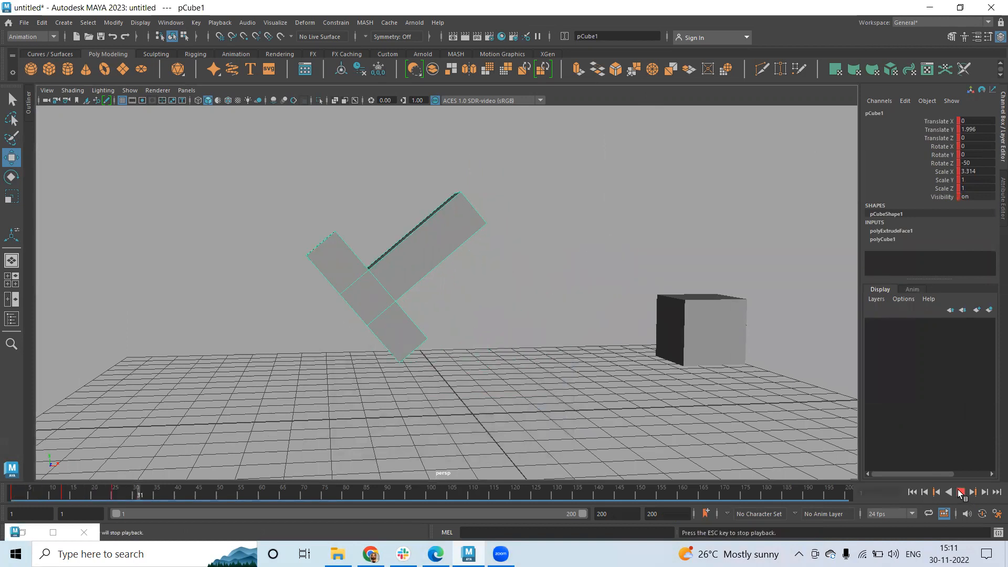
pyautogui.click(959, 492)
pyautogui.moveTo(28, 493)
pyautogui.mouseDown()
pyautogui.moveTo(115, 499)
pyautogui.moveTo(13, 500)
pyautogui.mouseUp()
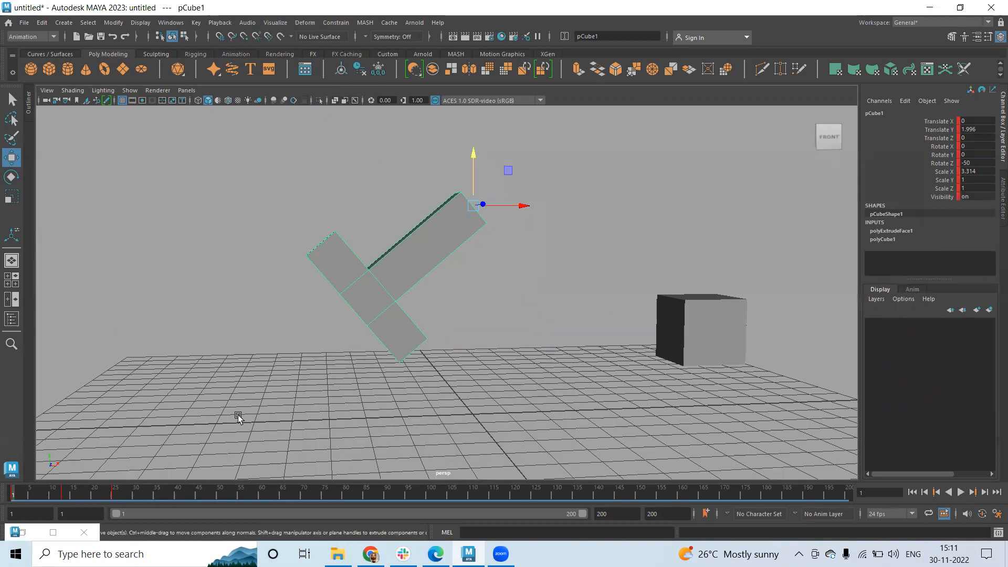
# Step: Set the pendulum's Post Infinity back to Oscillate and play its repeating swing with the Graph Editor minimized
pyautogui.click(53, 532)
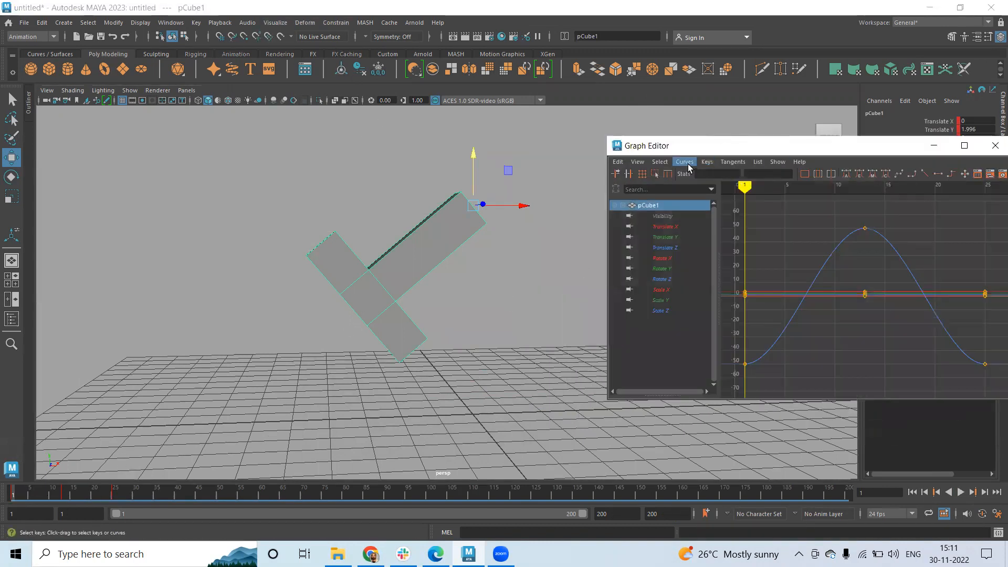
pyautogui.click(684, 161)
pyautogui.moveTo(708, 191)
pyautogui.click(819, 212)
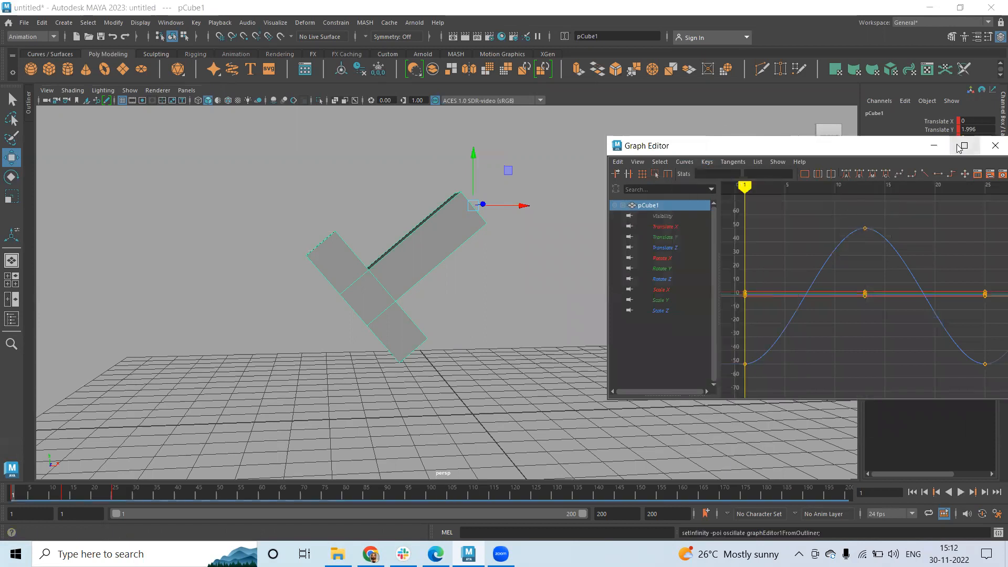
pyautogui.click(933, 146)
pyautogui.click(960, 492)
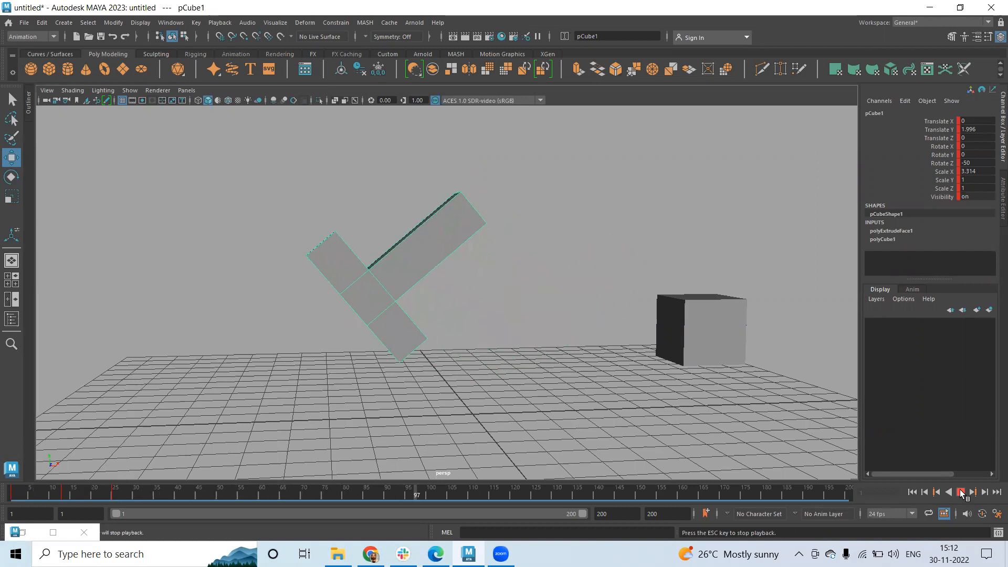
pyautogui.click(960, 492)
# Step: Restore the Graph Editor, isolate the pendulum's Rotate Z curve and give its keys at frames 1 and 25 linear tangents
pyautogui.click(53, 532)
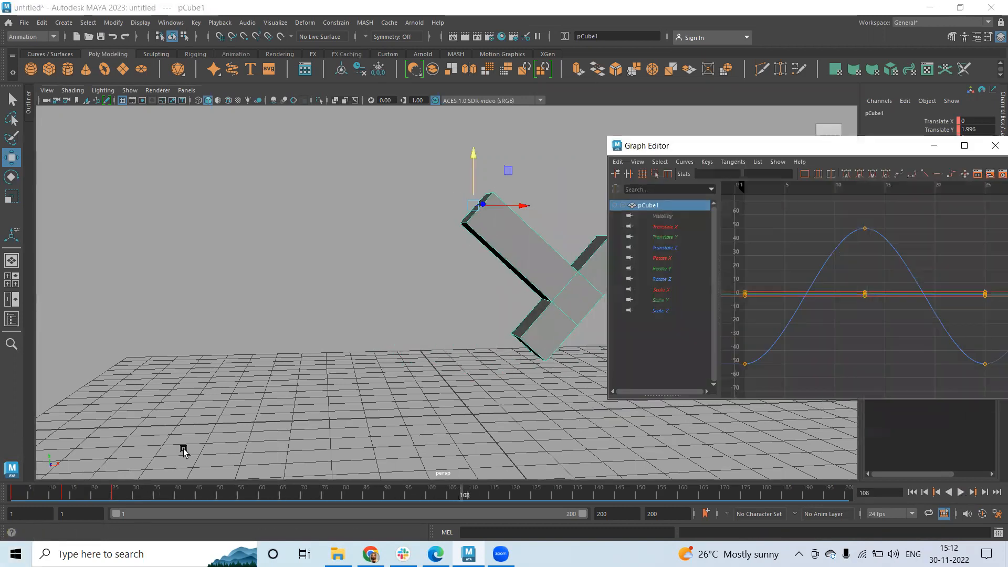
pyautogui.click(854, 247)
pyautogui.click(667, 279)
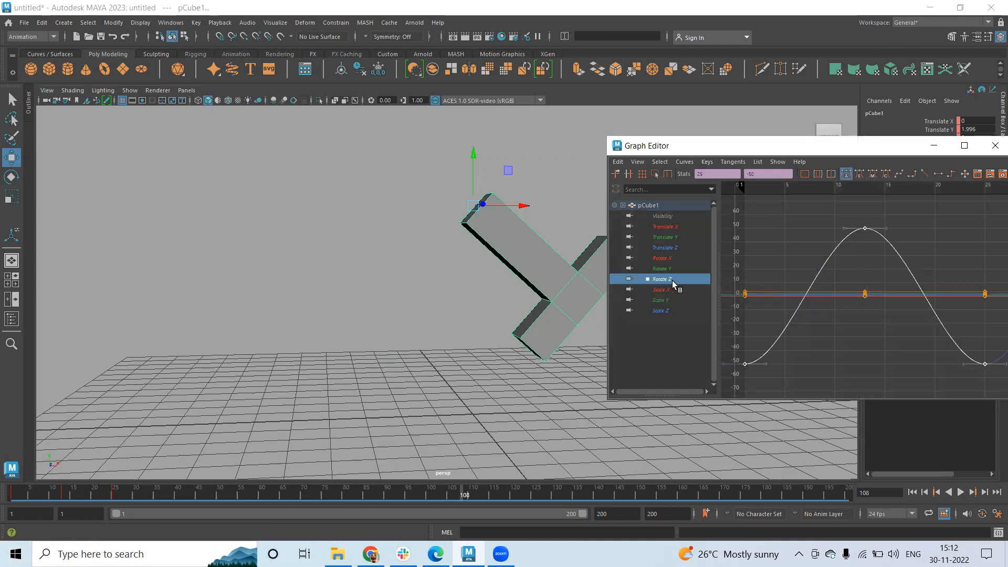
pyautogui.click(984, 392)
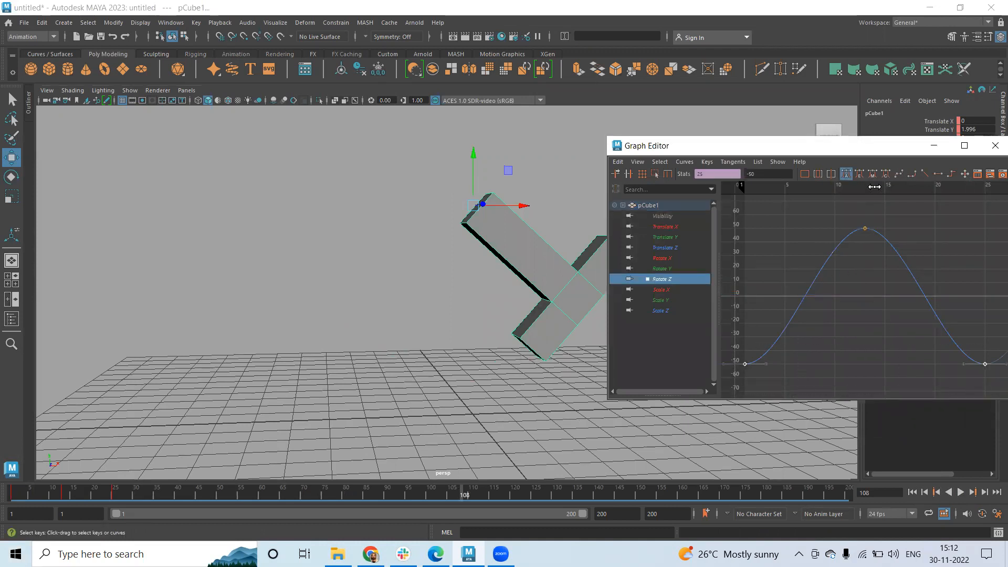
pyautogui.click(924, 174)
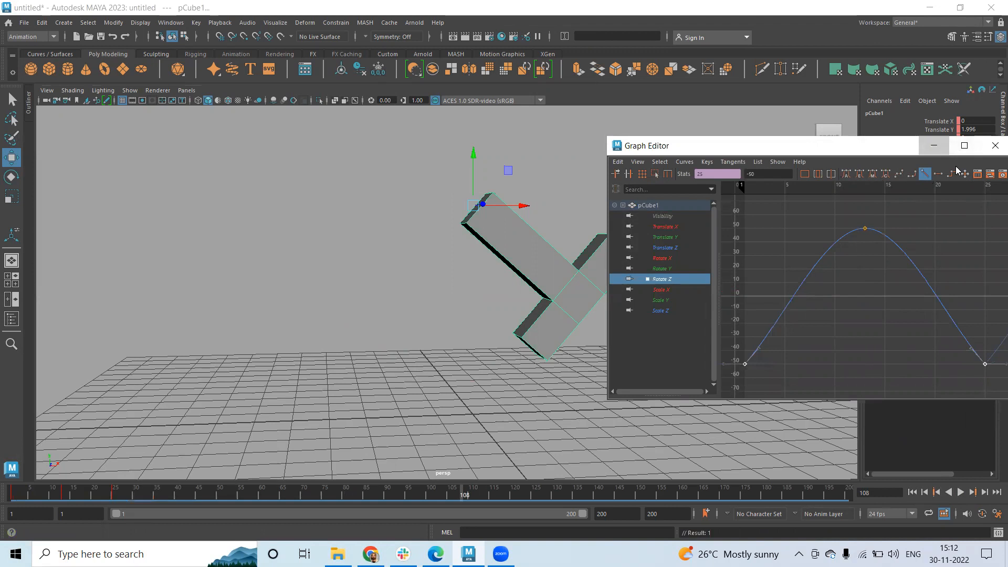
# Step: Minimize the Graph Editor and play the pendulum's swing from frame 1, stopping at frame 124
pyautogui.click(934, 146)
pyautogui.click(911, 491)
pyautogui.click(961, 492)
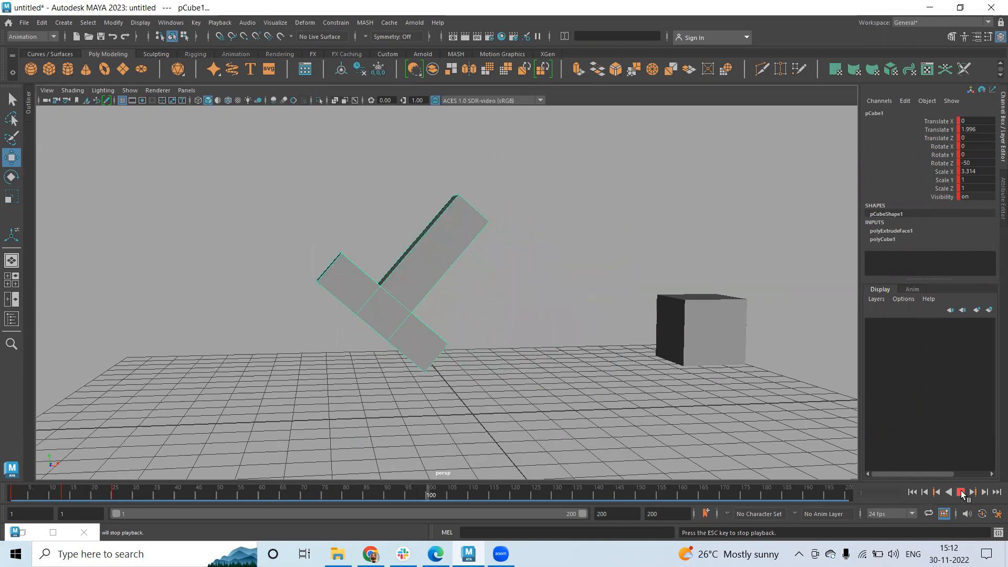
pyautogui.click(961, 492)
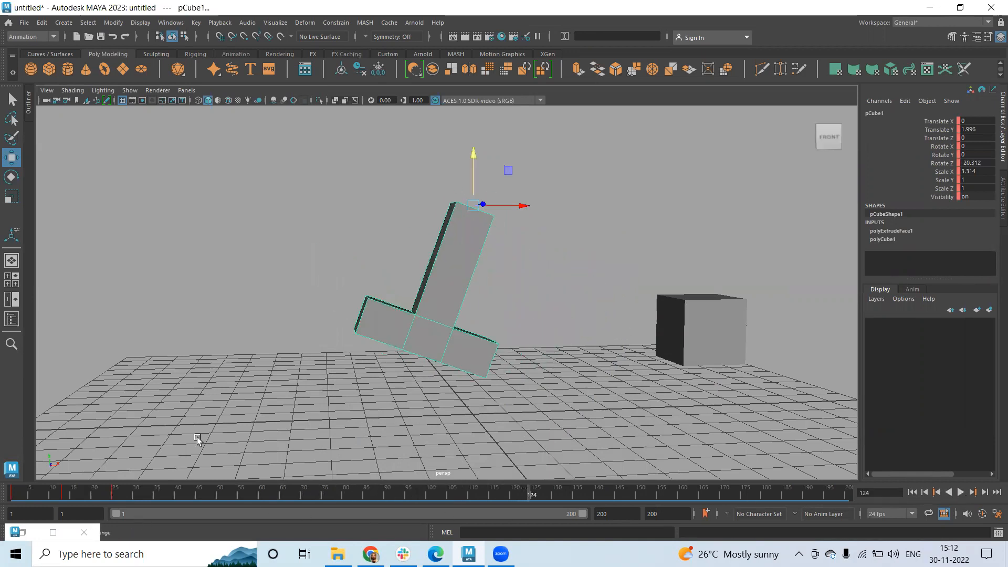
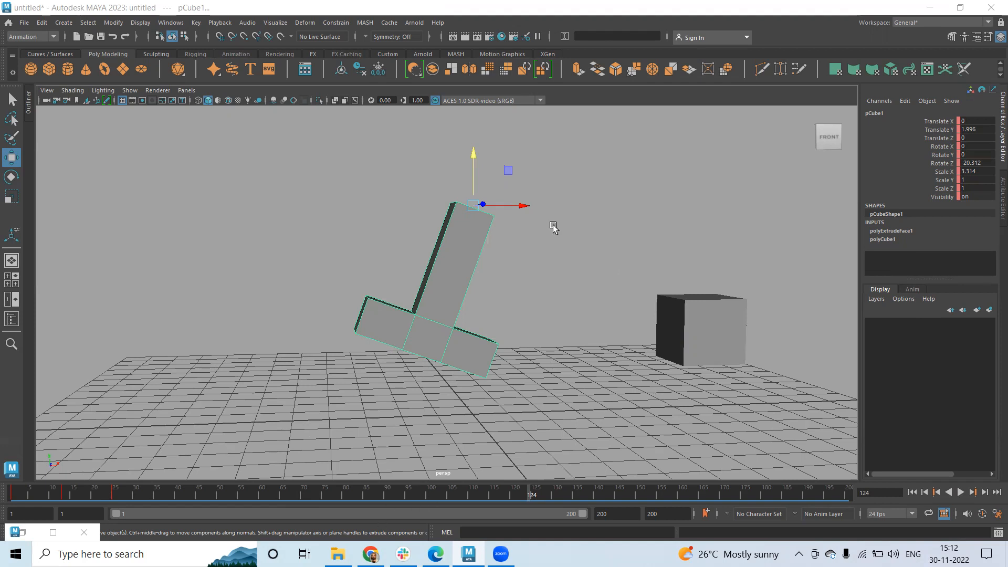
# Step: Create a display layer, add the selected pendulum to it and hide the layer
pyautogui.click(446, 231)
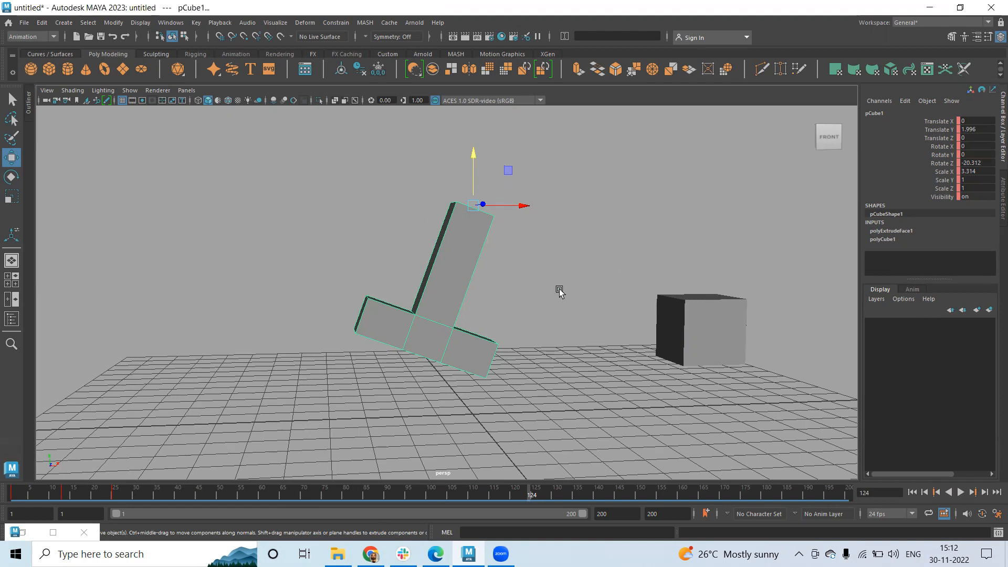
pyautogui.click(950, 311)
pyautogui.click(976, 310)
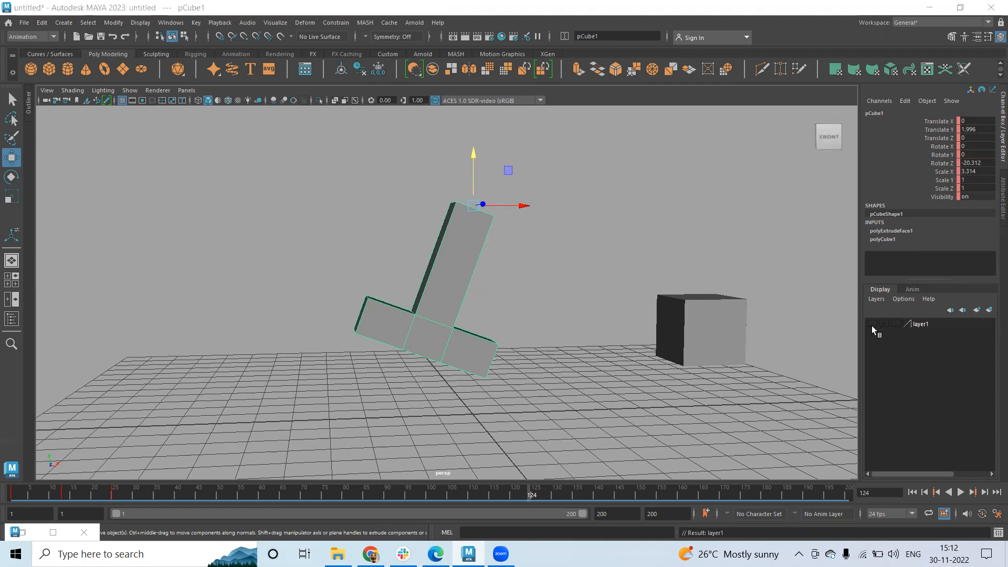
pyautogui.rightClick(905, 324)
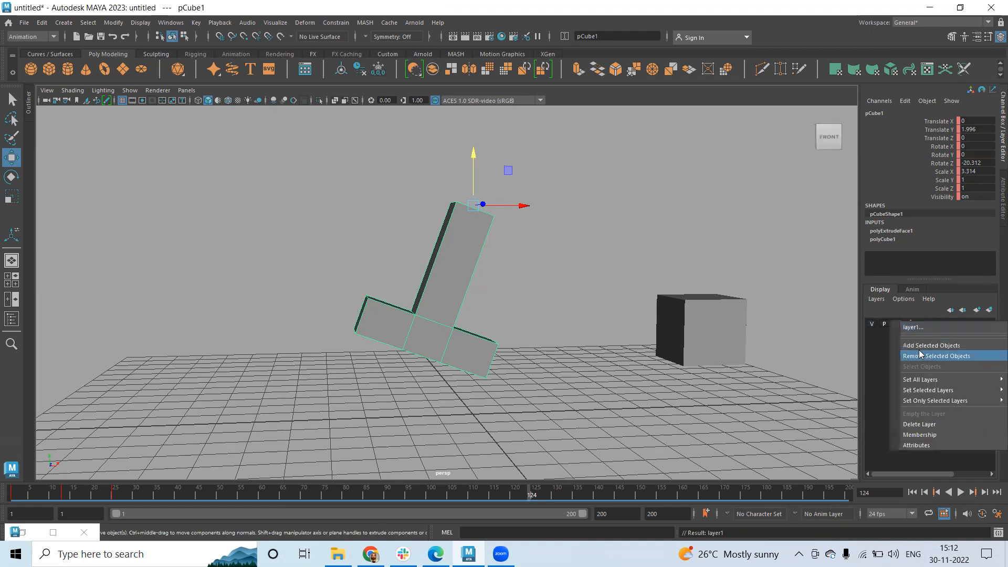
pyautogui.click(918, 351)
pyautogui.click(872, 324)
# Step: Select the remaining cube and move it forward along Z to about 7.42
pyautogui.click(715, 329)
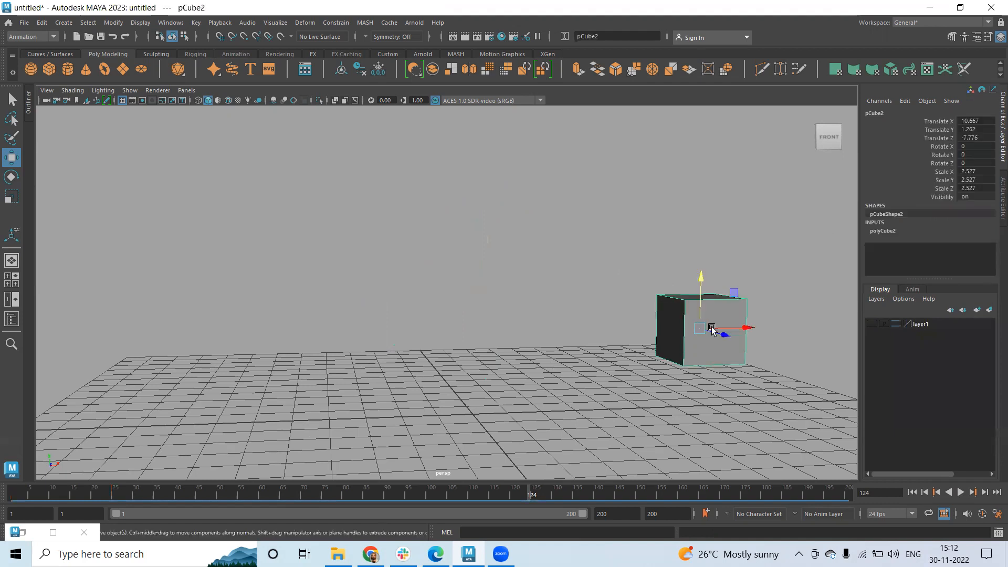
pyautogui.keyDown('alt'); pyautogui.moveTo(819, 360); pyautogui.dragTo(658, 317); pyautogui.keyUp('alt')
pyautogui.scroll(3, 658, 317)
pyautogui.scroll(-5, 715, 308)
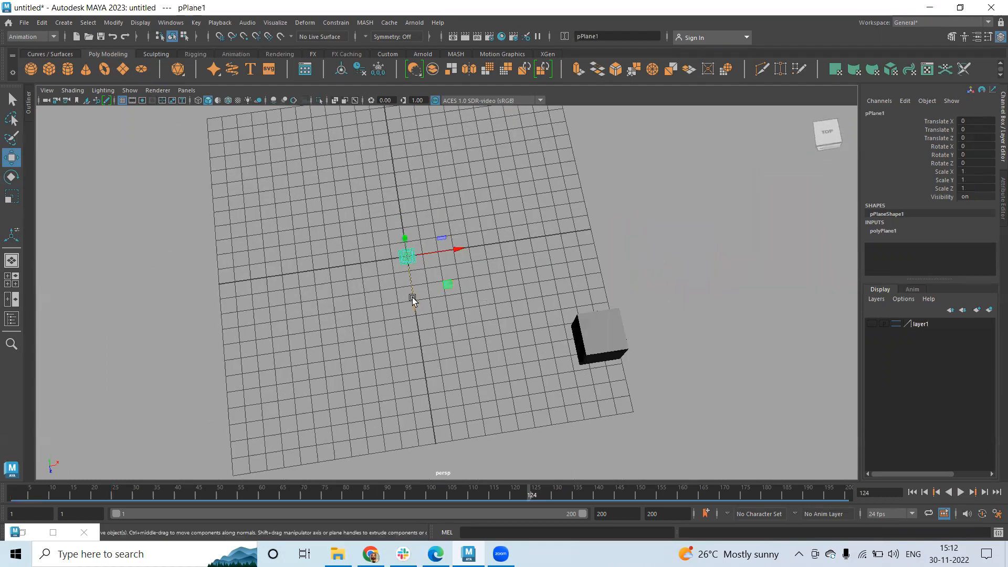
# Step: Create a polygon plane as the ground, moved to about 7.26 in Z and scaled to about 36.55 in X and 13.18 in Z
pyautogui.moveTo(413, 301); pyautogui.dragTo(465, 445)
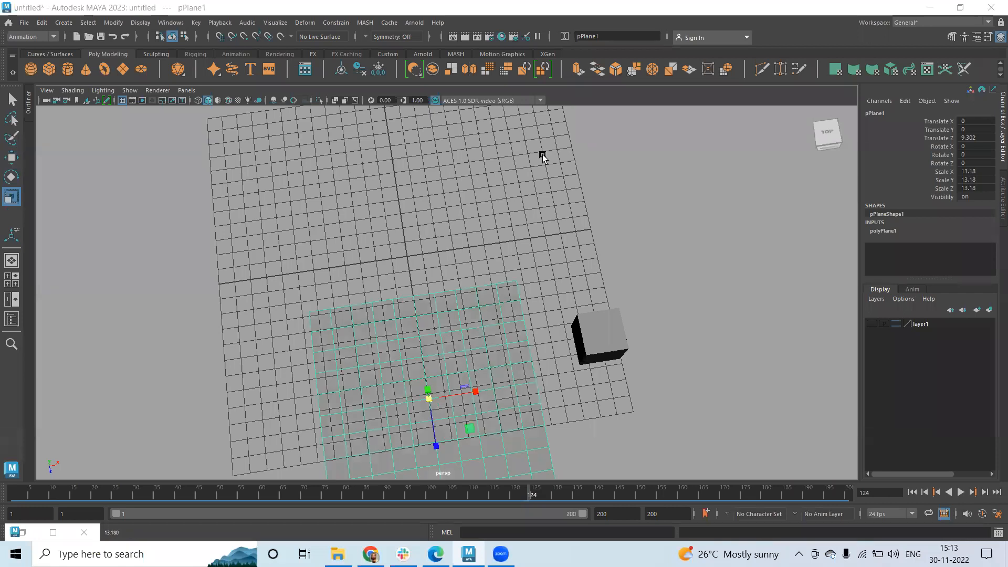
pyautogui.keyDown('alt'); pyautogui.moveTo(543, 155); pyautogui.dragTo(518, 293); pyautogui.keyUp('alt')
pyautogui.moveTo(423, 434); pyautogui.dragTo(416, 400)
pyautogui.press('r')
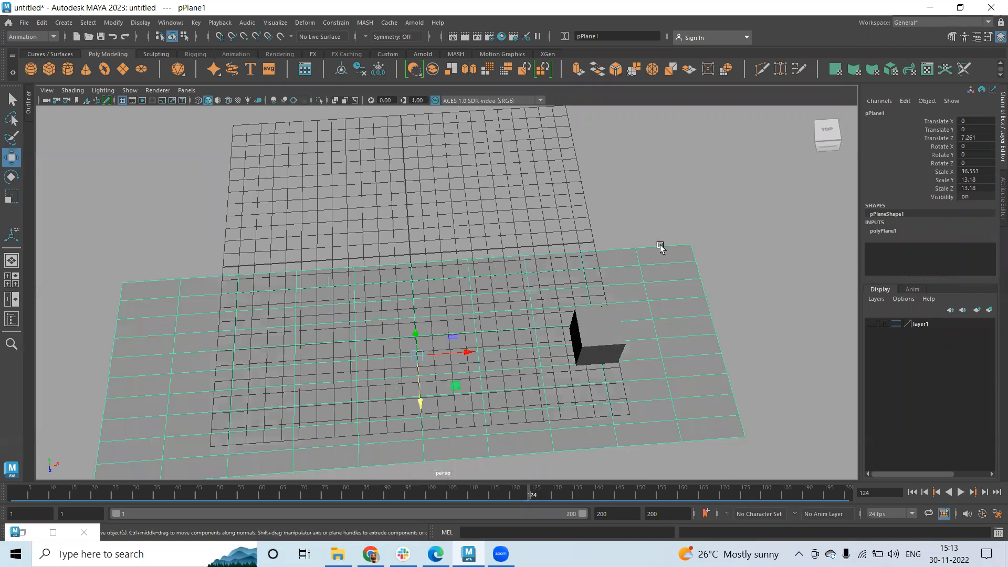
pyautogui.keyDown('alt'); pyautogui.moveTo(517, 350); pyautogui.dragTo(467, 273); pyautogui.keyUp('alt')
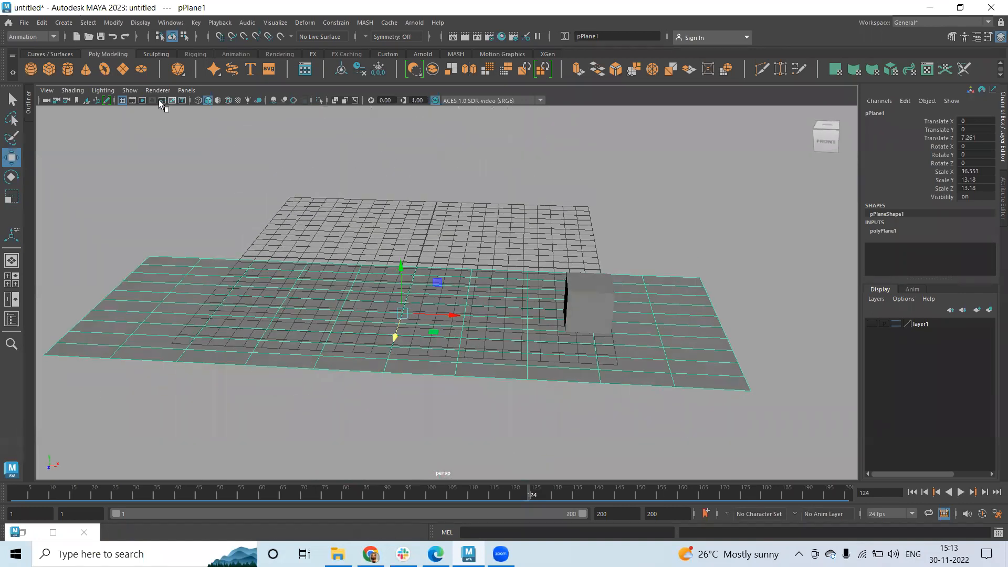
# Step: Hide the viewport grid, deselect the ground plane and frame the cube on it
pyautogui.click(123, 100)
pyautogui.click(313, 207)
pyautogui.scroll(5, 538, 288)
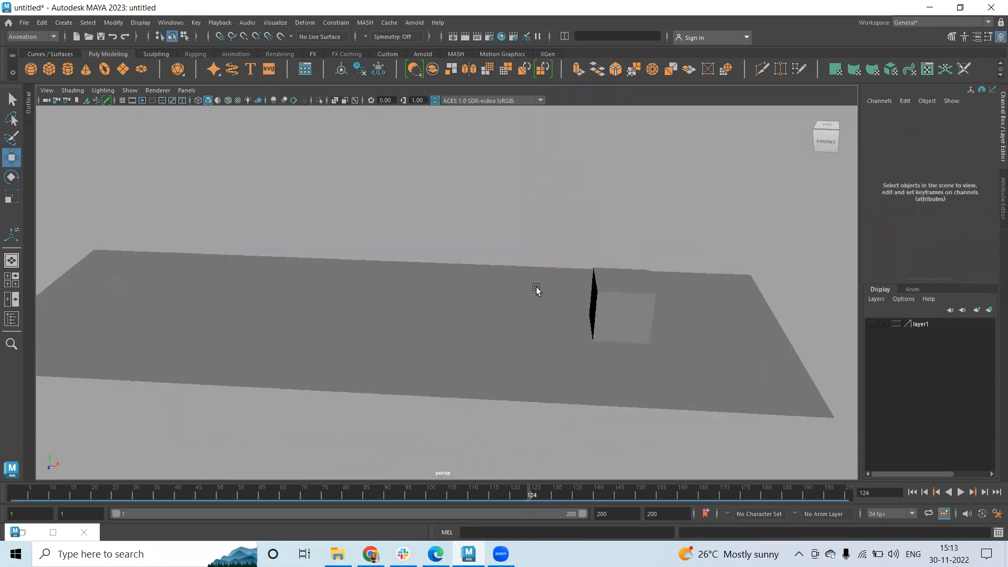
pyautogui.keyDown('alt'); pyautogui.moveTo(739, 276); pyautogui.dragTo(615, 260, button='middle'); pyautogui.keyUp('alt')
pyautogui.keyDown('alt'); pyautogui.moveTo(614, 297); pyautogui.dragTo(625, 234); pyautogui.keyUp('alt')
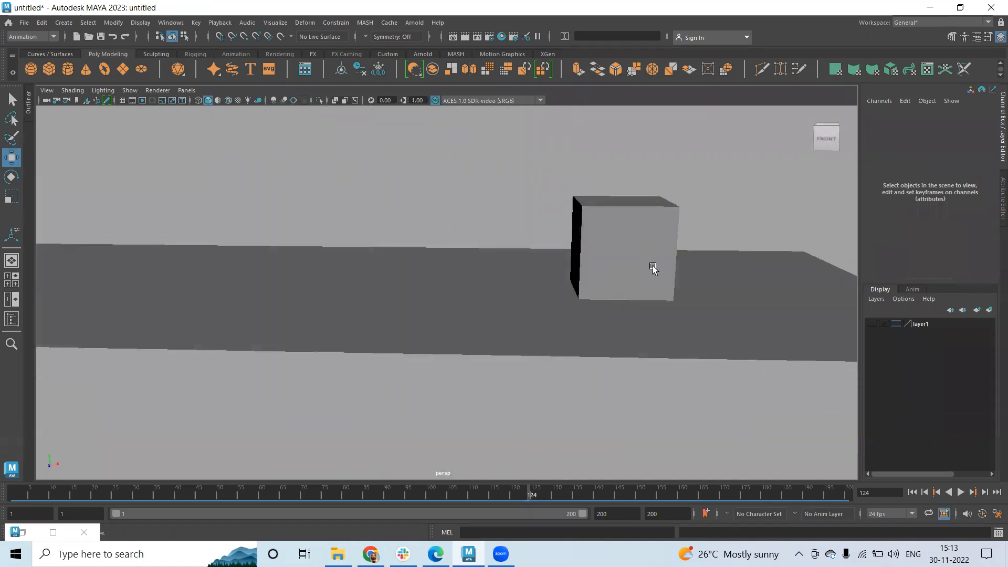
pyautogui.keyDown('alt'); pyautogui.moveTo(652, 268); pyautogui.dragTo(722, 269, button='middle'); pyautogui.keyUp('alt')
# Step: Return to frame 1, select the cube and set a key on all its channels
pyautogui.moveTo(21, 495); pyautogui.dragTo(13, 495)
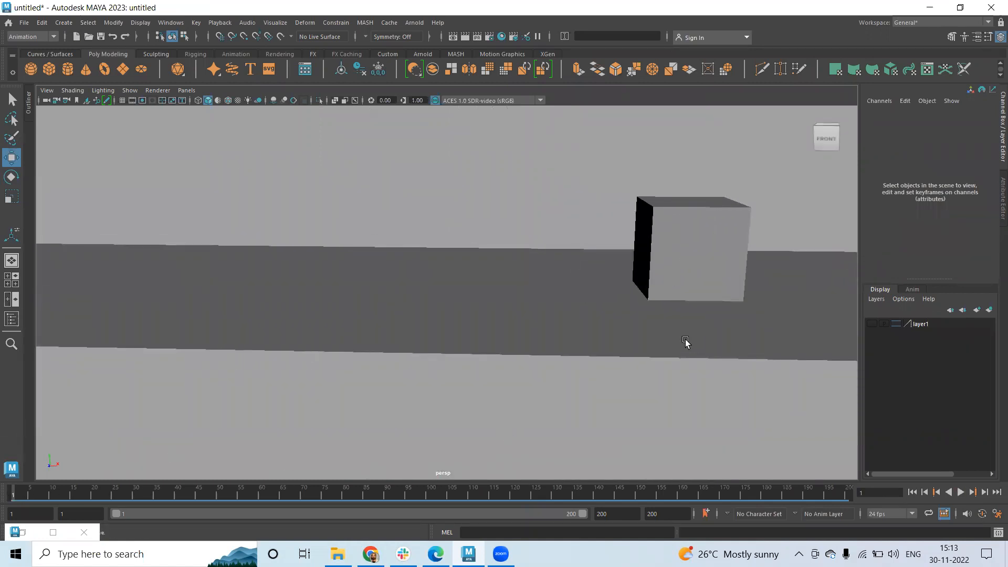
pyautogui.click(692, 265)
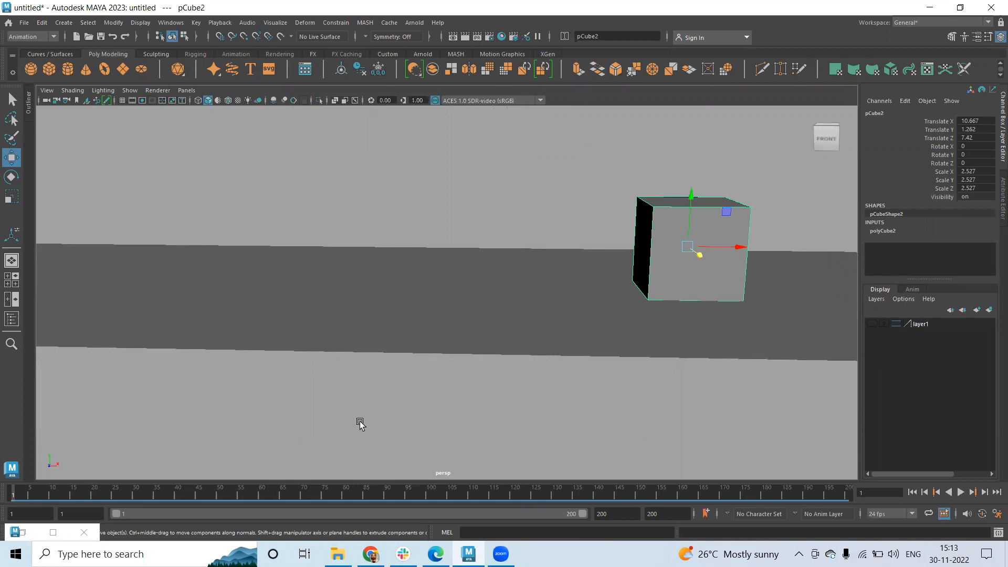
pyautogui.press('a')
pyautogui.press('s')
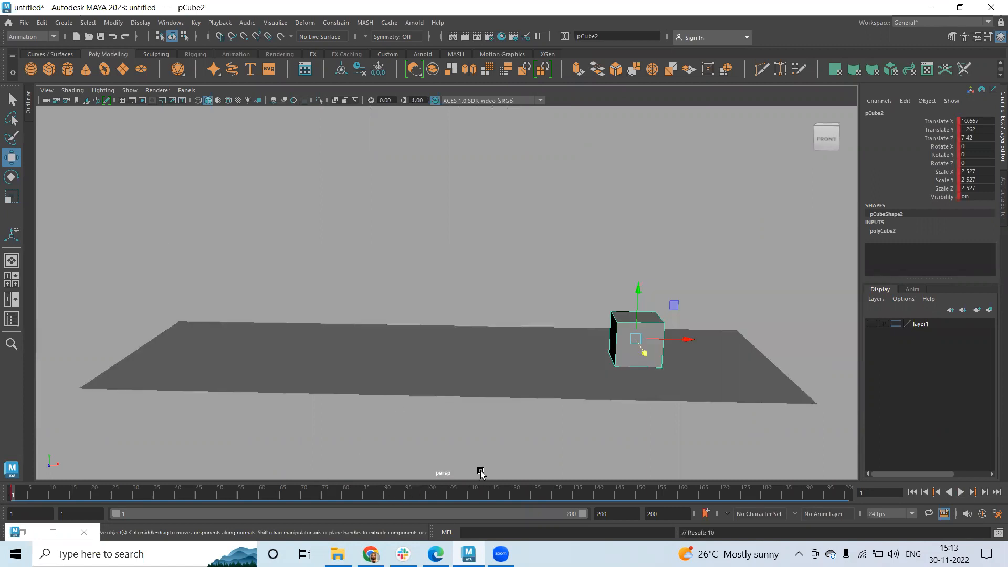
# Step: Slide the cube along X across the plane at frame 100 and play its motion, stopping at frame 22
pyautogui.click(425, 493)
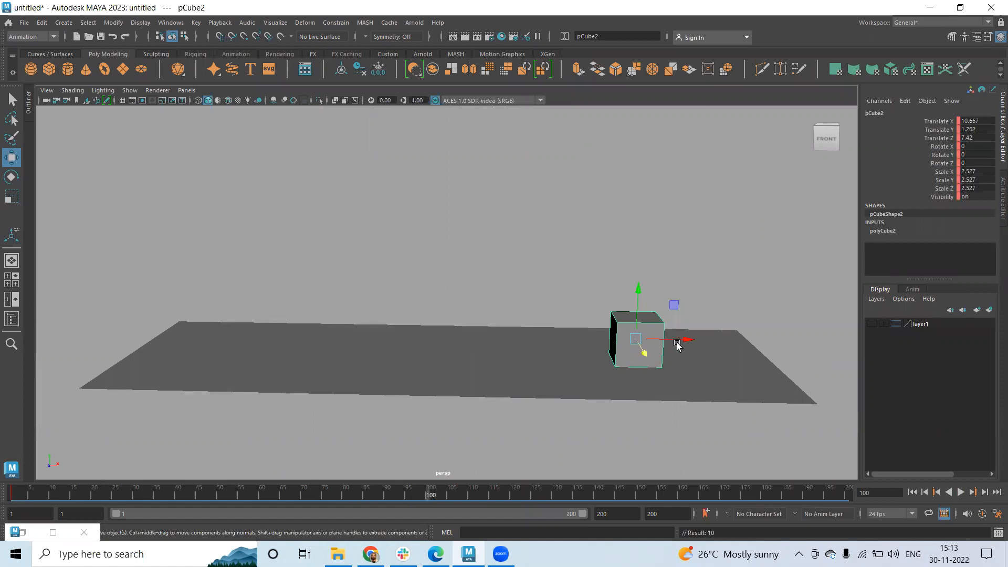
pyautogui.moveTo(685, 339); pyautogui.dragTo(251, 343)
pyautogui.hotkey('alt', 'v')
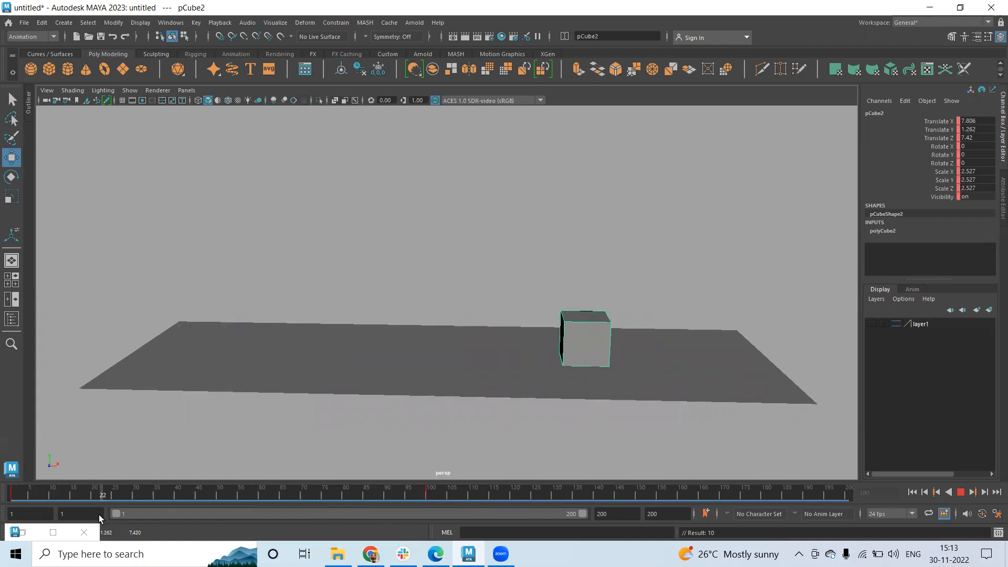
pyautogui.press('Escape')
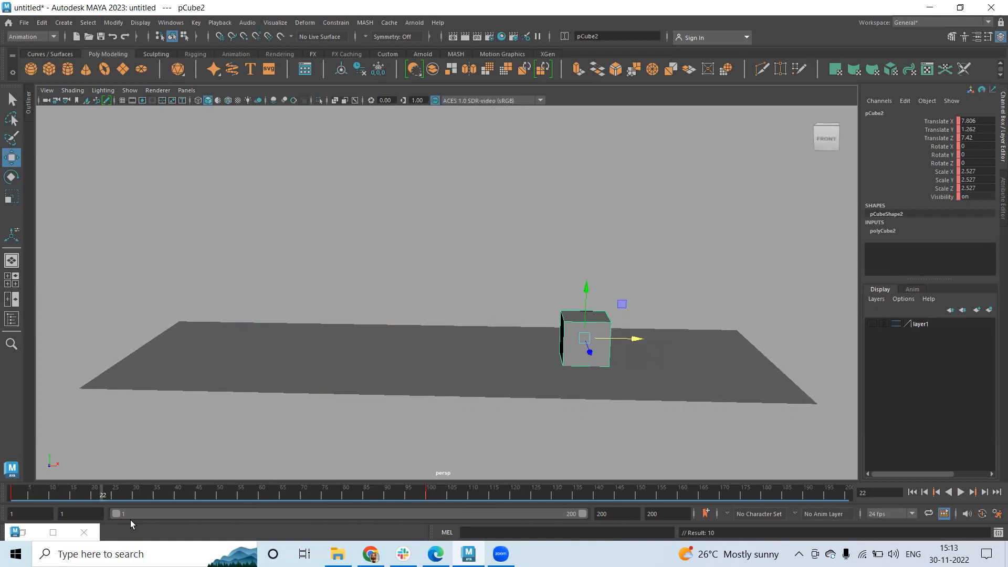
# Step: From frame 1, go to frame 100 and move the cube along X to about -8.907
pyautogui.click(8, 492)
pyautogui.scroll(5, 706, 432)
pyautogui.keyDown('alt'); pyautogui.moveTo(707, 432); pyautogui.dragTo(564, 363, button='middle'); pyautogui.keyUp('alt')
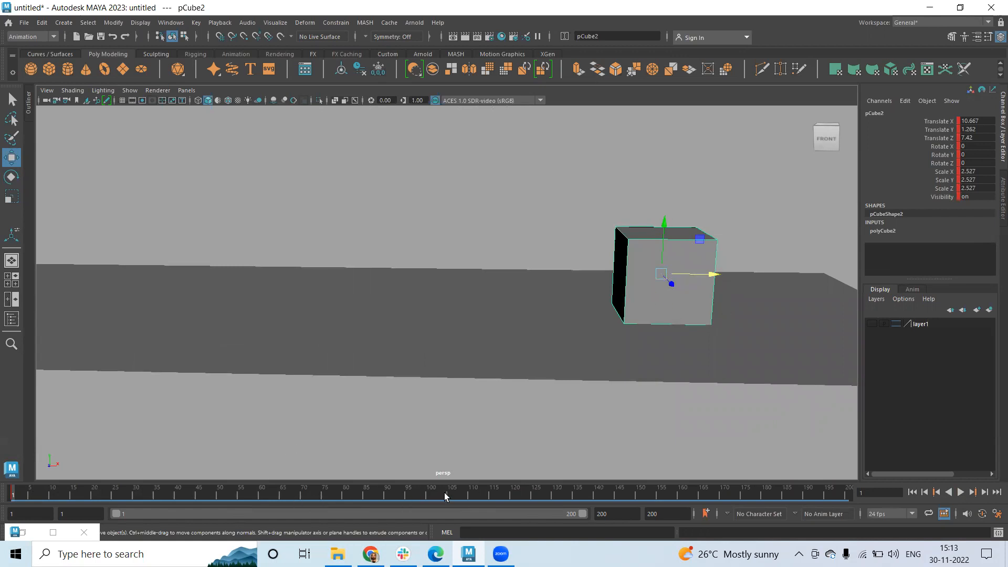
pyautogui.scroll(-2, 649, 296)
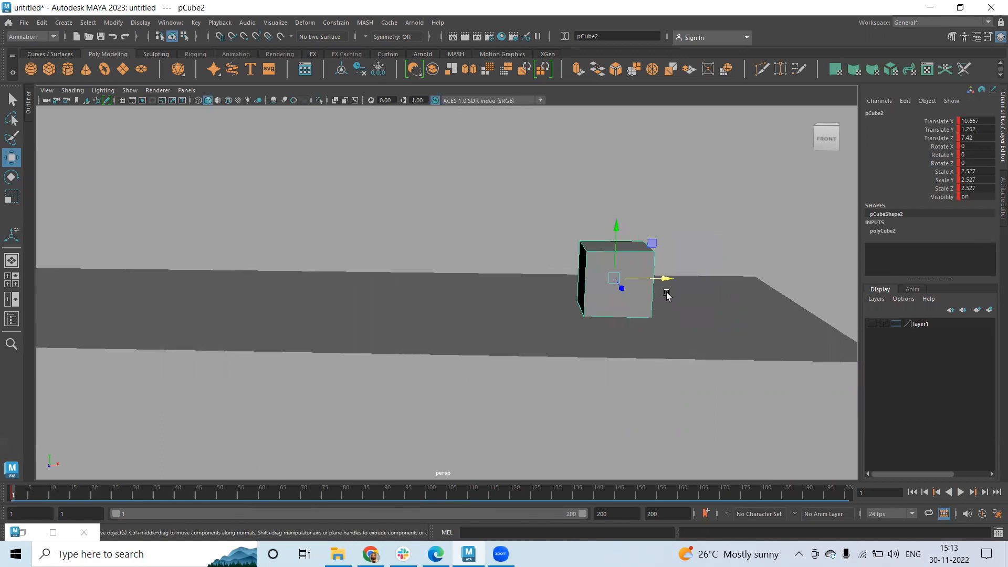
pyautogui.click(432, 496)
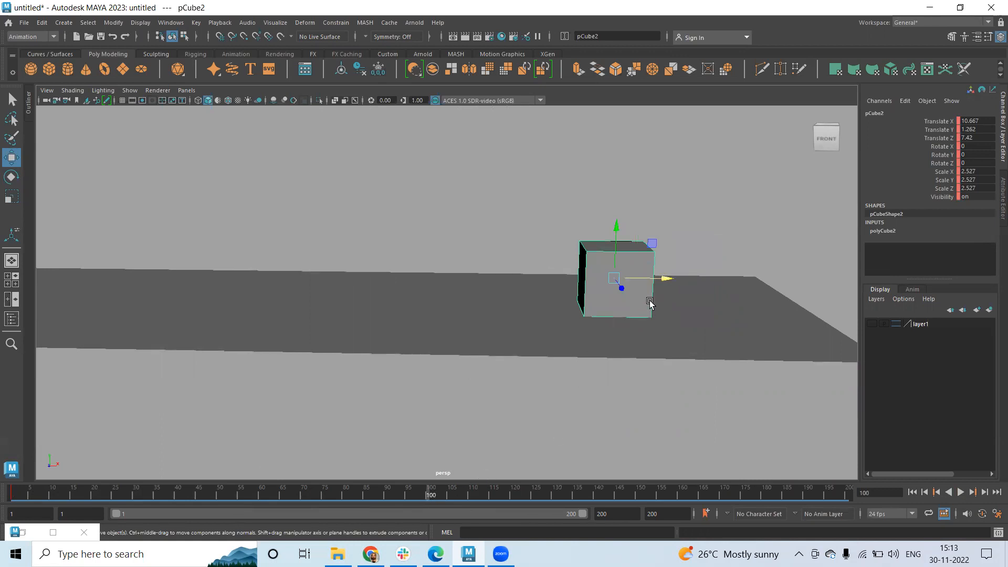
pyautogui.moveTo(667, 278); pyautogui.dragTo(181, 303)
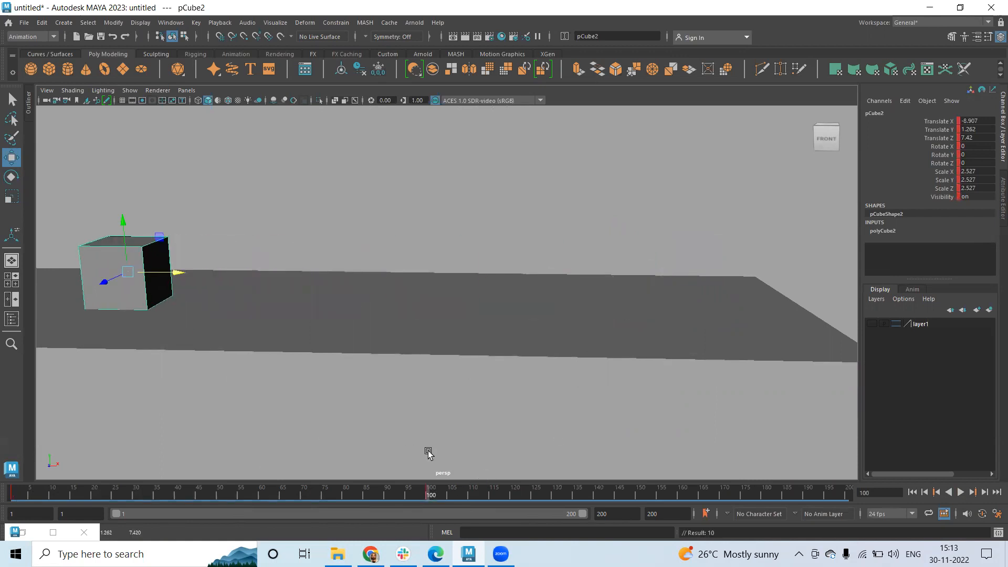
# Step: Scrub through the slide, then set the cube's Rotate Z to 270 at frame 100
pyautogui.moveTo(26, 494); pyautogui.dragTo(433, 496)
pyautogui.press('e')
pyautogui.keyDown('alt'); pyautogui.moveTo(284, 292); pyautogui.dragTo(744, 261, button='middle'); pyautogui.keyUp('alt')
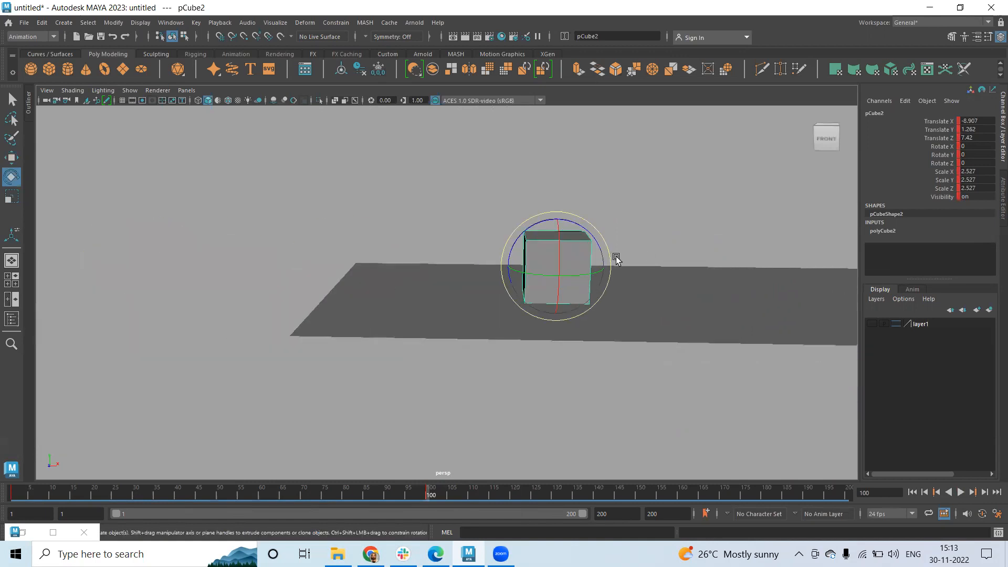
pyautogui.moveTo(578, 232); pyautogui.dragTo(629, 291)
pyautogui.click(986, 162)
pyautogui.press('Return')
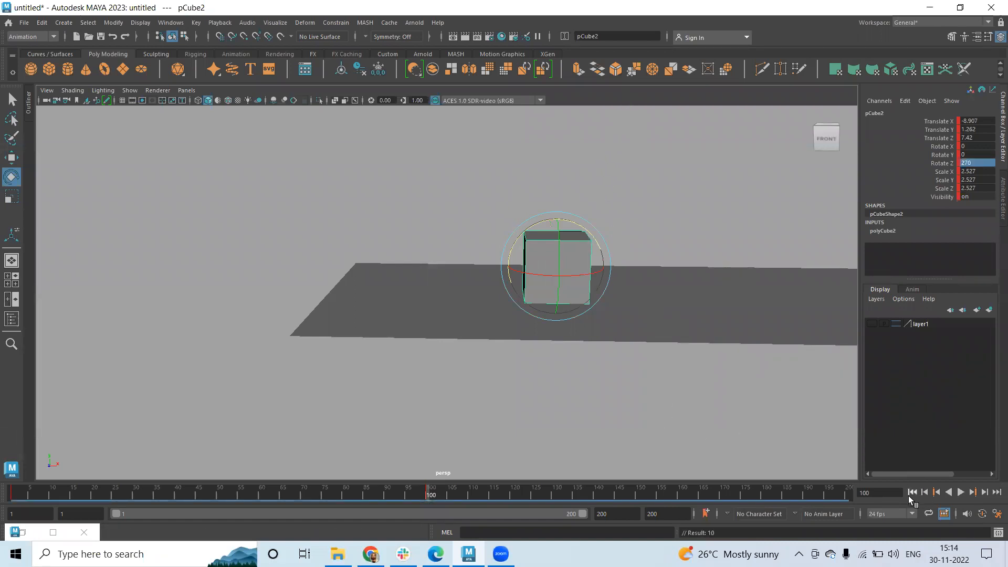
# Step: Play the cube's combined slide and rotation from frame 1, then stop and return to frame 1
pyautogui.click(912, 492)
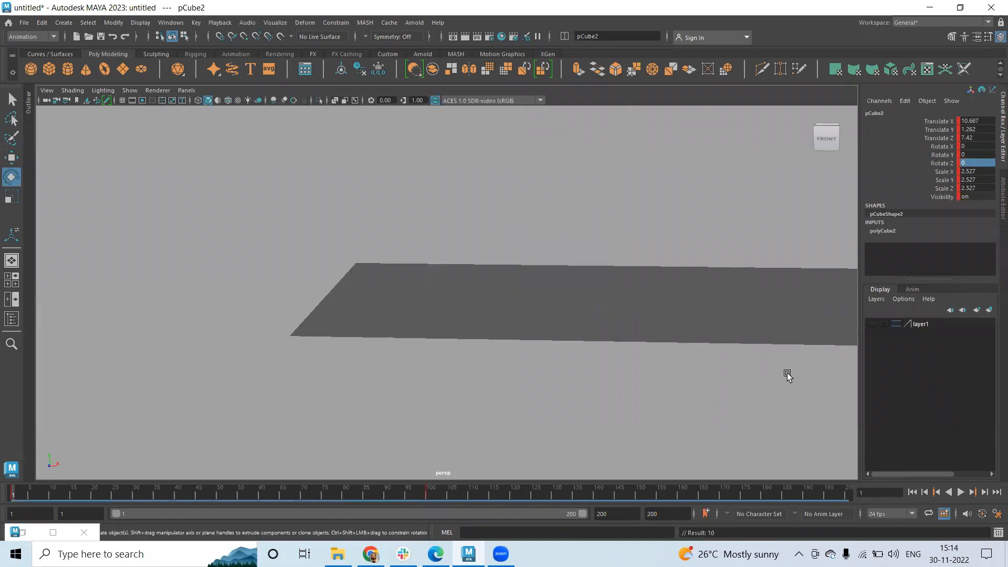
pyautogui.keyDown('alt'); pyautogui.moveTo(786, 376); pyautogui.dragTo(540, 367, button='middle'); pyautogui.keyUp('alt')
pyautogui.click(960, 492)
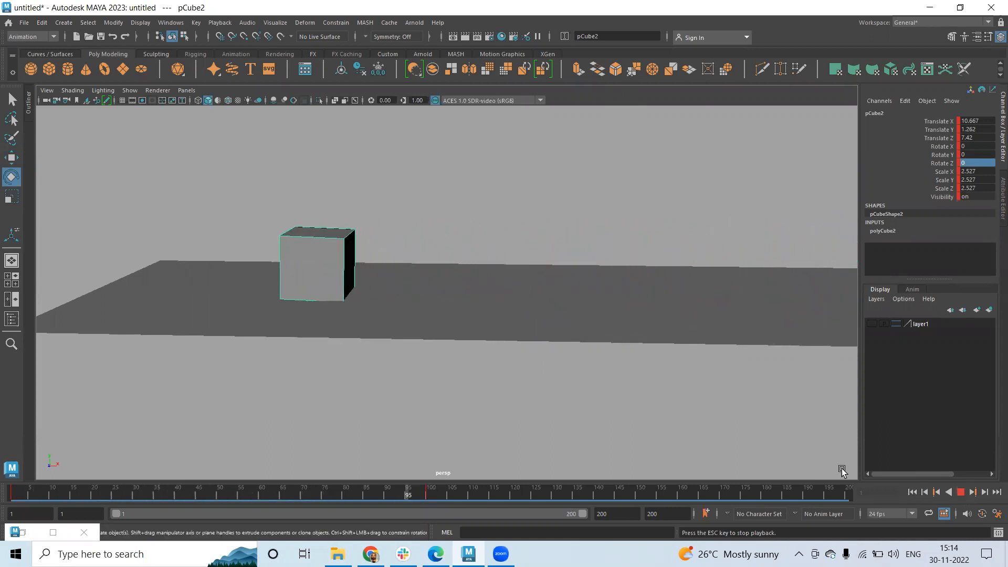
pyautogui.click(959, 492)
pyautogui.click(912, 492)
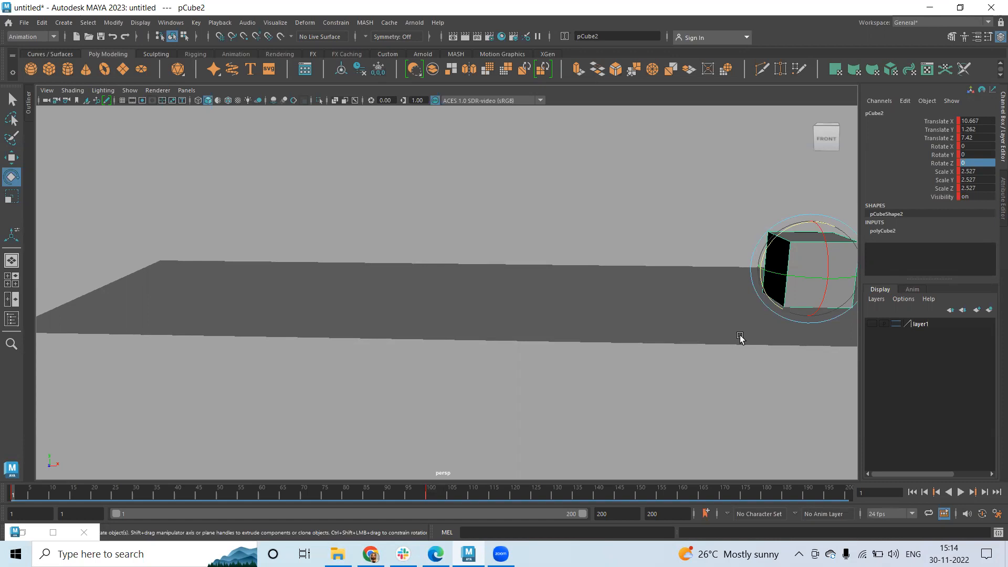
# Step: Delete the cube's key at frame 100 from the timeline and return to frame 1
pyautogui.press('w')
pyautogui.keyDown('alt'); pyautogui.moveTo(749, 301); pyautogui.dragTo(772, 304); pyautogui.keyUp('alt')
pyautogui.keyDown('alt'); pyautogui.moveTo(771, 304); pyautogui.dragTo(721, 315, button='middle'); pyautogui.keyUp('alt')
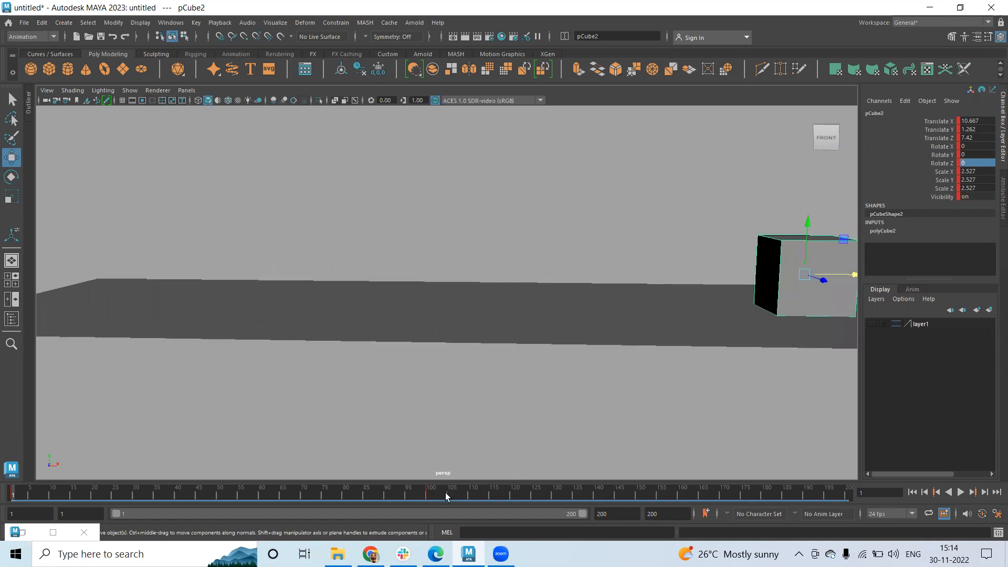
pyautogui.keyDown('shift'); pyautogui.moveTo(451, 493); pyautogui.dragTo(403, 493); pyautogui.keyUp('shift')
pyautogui.rightClick(433, 495)
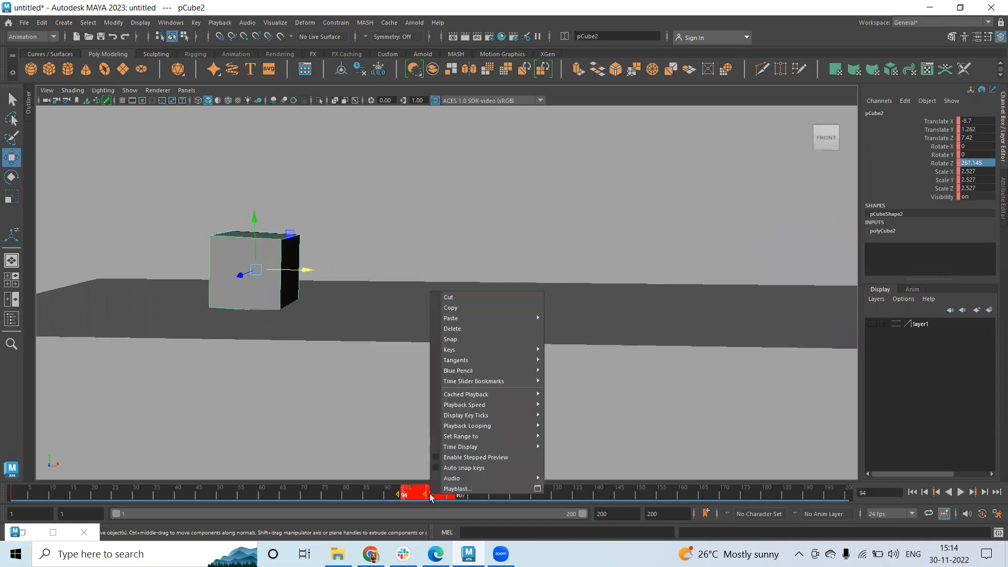
pyautogui.click(461, 329)
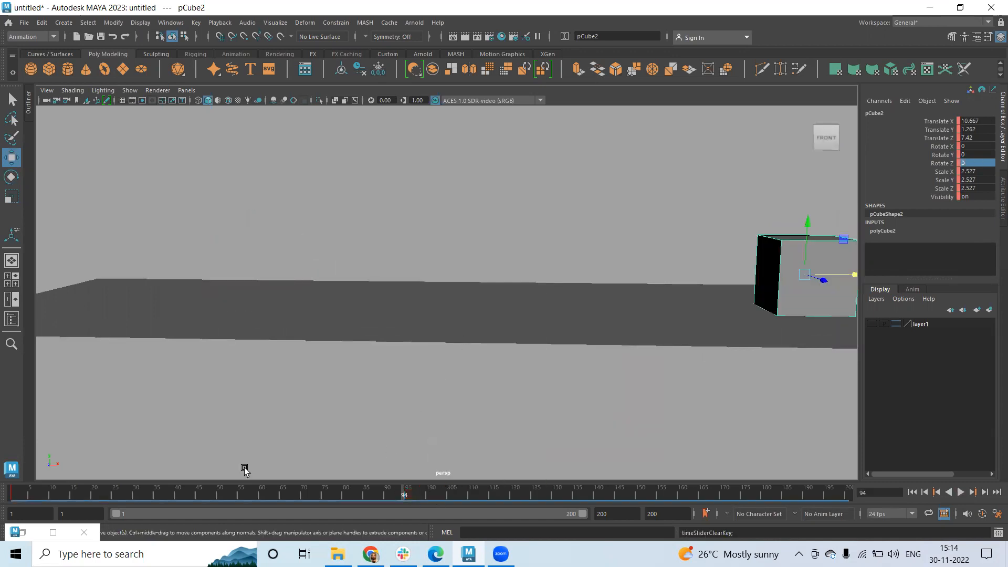
pyautogui.moveTo(29, 496); pyautogui.dragTo(15, 492)
# Step: Move the cube's pivot from its centre to its bottom-left corner on the ground plane at frame 1
pyautogui.keyDown('alt'); pyautogui.moveTo(693, 266); pyautogui.dragTo(603, 278, button='middle'); pyautogui.keyUp('alt')
pyautogui.keyDown('alt'); pyautogui.moveTo(604, 277); pyautogui.dragTo(617, 321, button='right'); pyautogui.keyUp('alt')
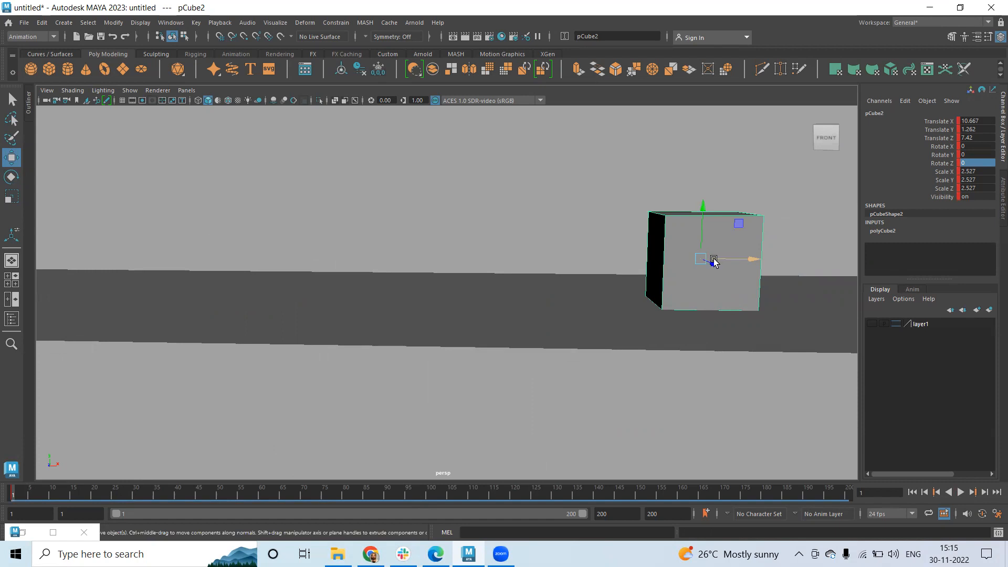
pyautogui.press('d')
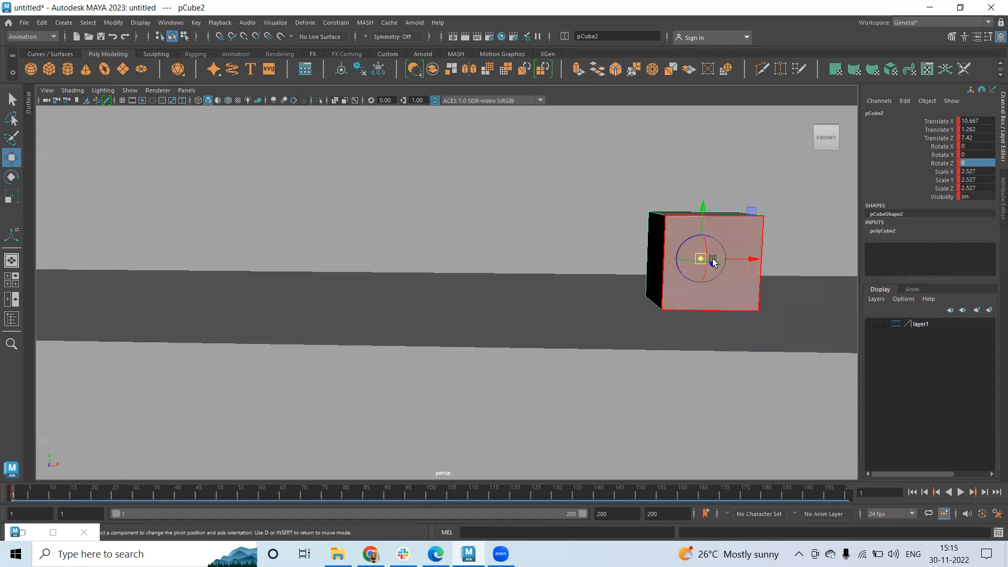
pyautogui.keyDown('alt'); pyautogui.moveTo(676, 326); pyautogui.dragTo(653, 317); pyautogui.keyUp('alt')
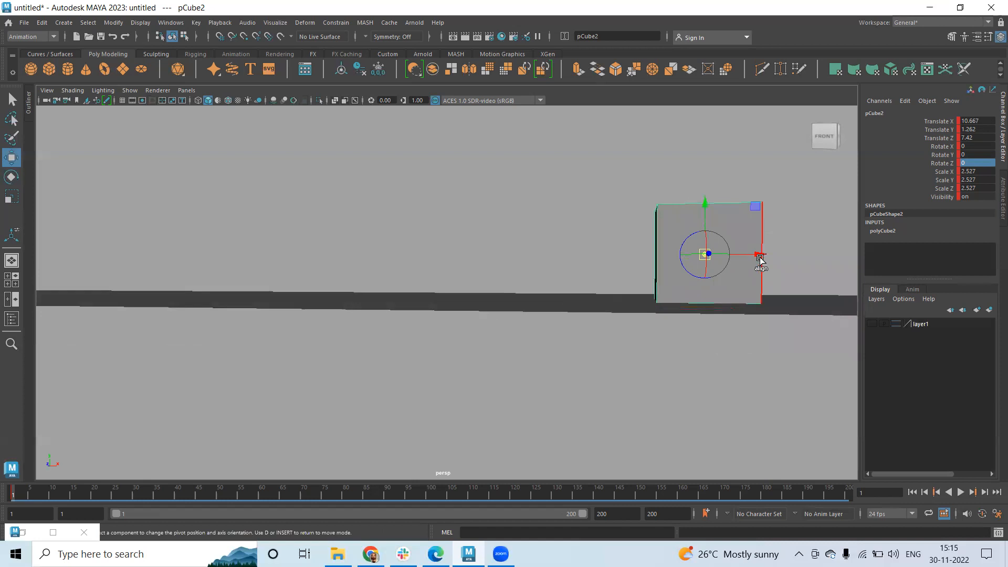
pyautogui.press('space')
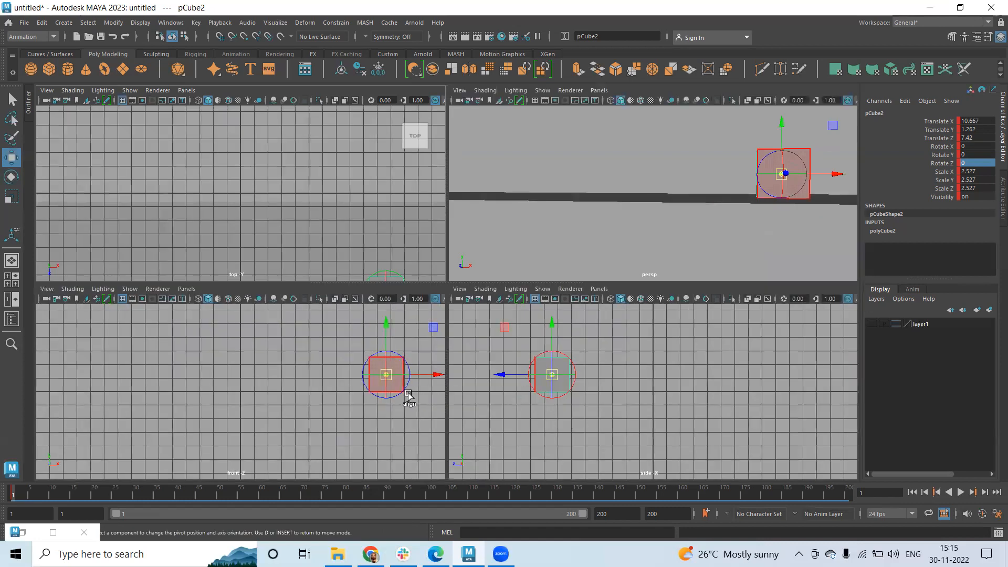
pyautogui.press('space')
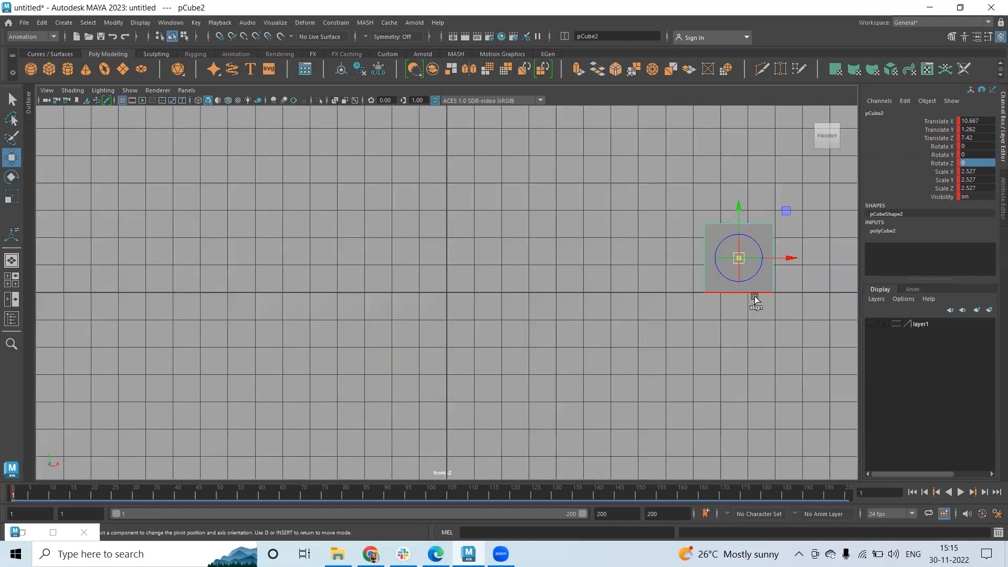
pyautogui.press('space')
pyautogui.press('space')
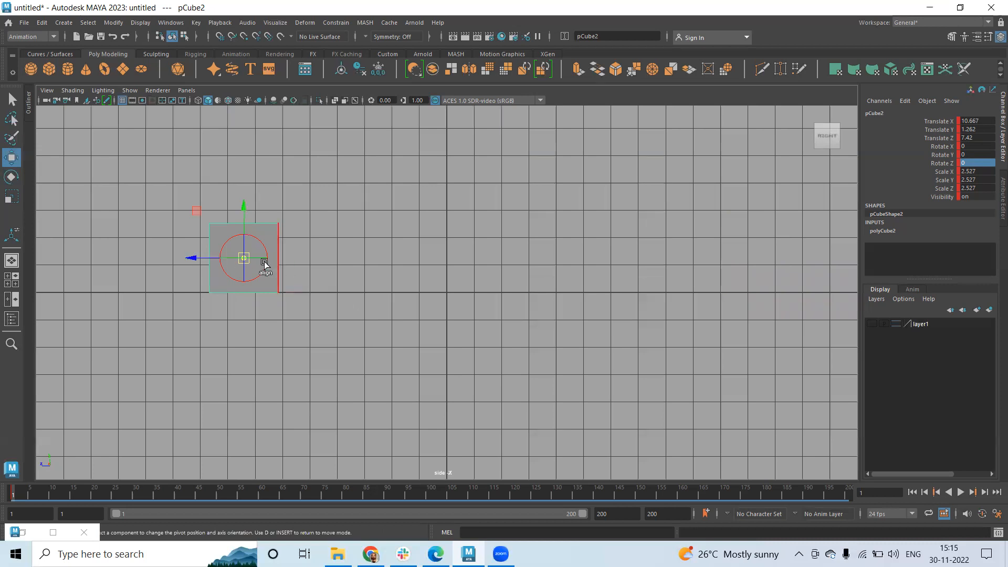
pyautogui.press('space')
pyautogui.press('space')
pyautogui.moveTo(754, 255); pyautogui.dragTo(709, 259)
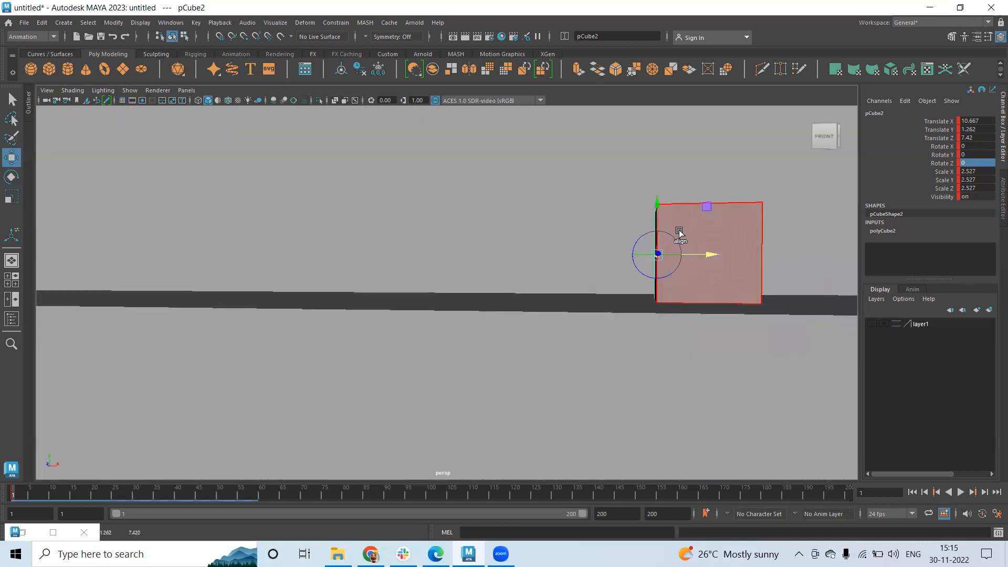
pyautogui.moveTo(654, 201); pyautogui.dragTo(612, 274)
# Step: Try rolling the cube around Z about its corner pivot and undo the test rotations
pyautogui.press('e')
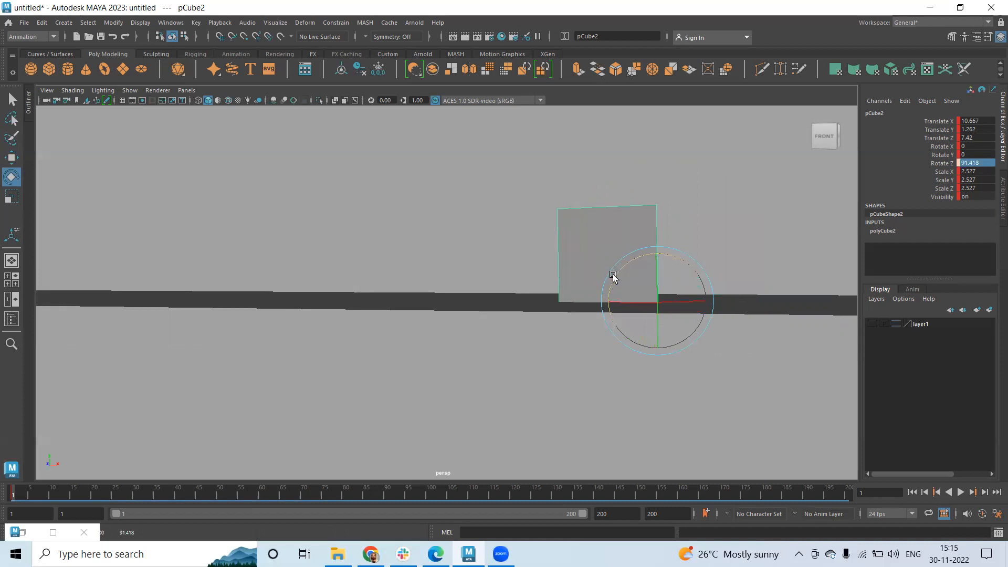
pyautogui.hotkey('ctrl', 'z')
pyautogui.moveTo(696, 268); pyautogui.dragTo(622, 270)
pyautogui.hotkey('ctrl', 'z')
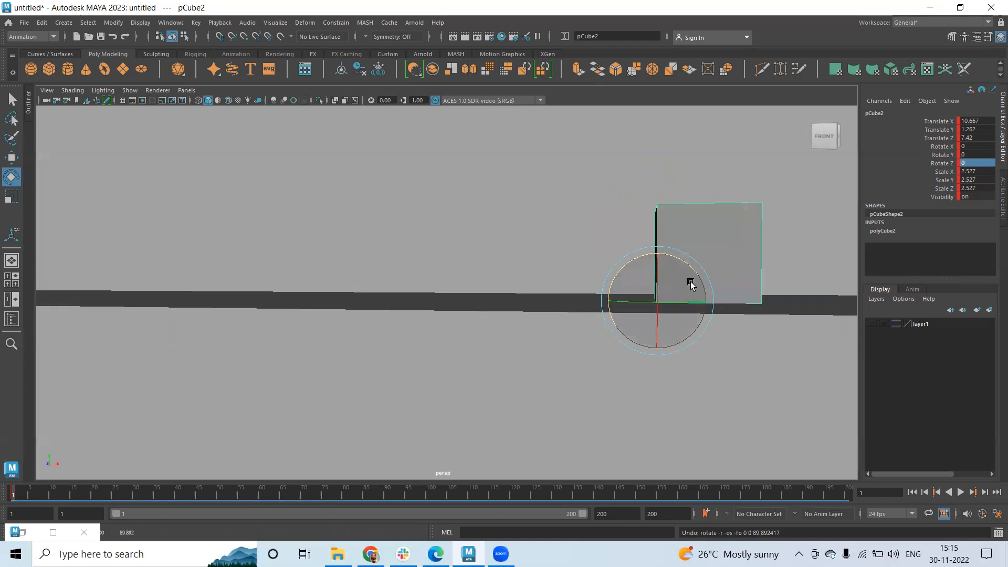
# Step: Go to frame 20 and roll the cube onto its next side with Rotate Z at 90
pyautogui.moveTo(14, 499); pyautogui.dragTo(92, 499)
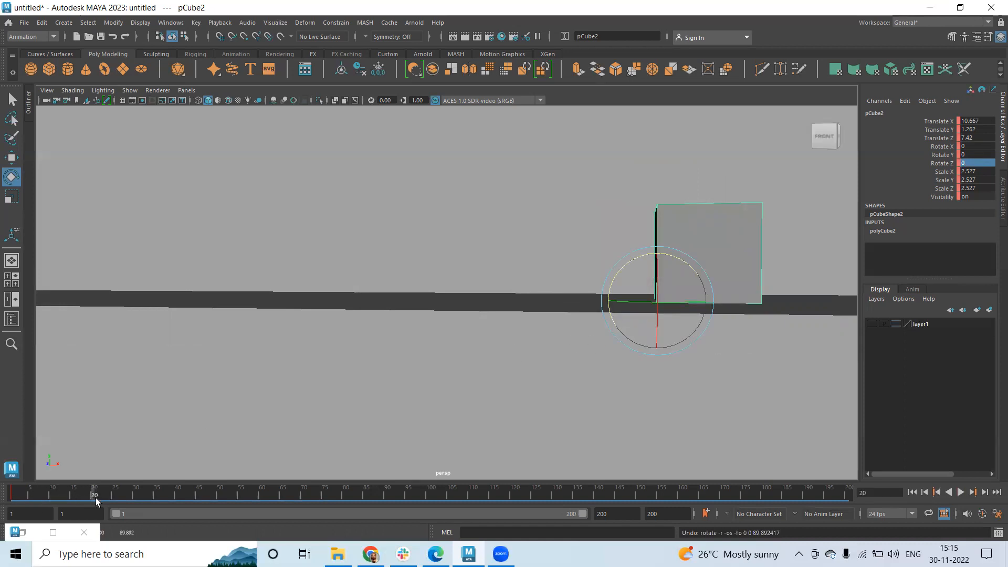
pyautogui.moveTo(682, 259); pyautogui.dragTo(605, 270)
pyautogui.click(986, 163)
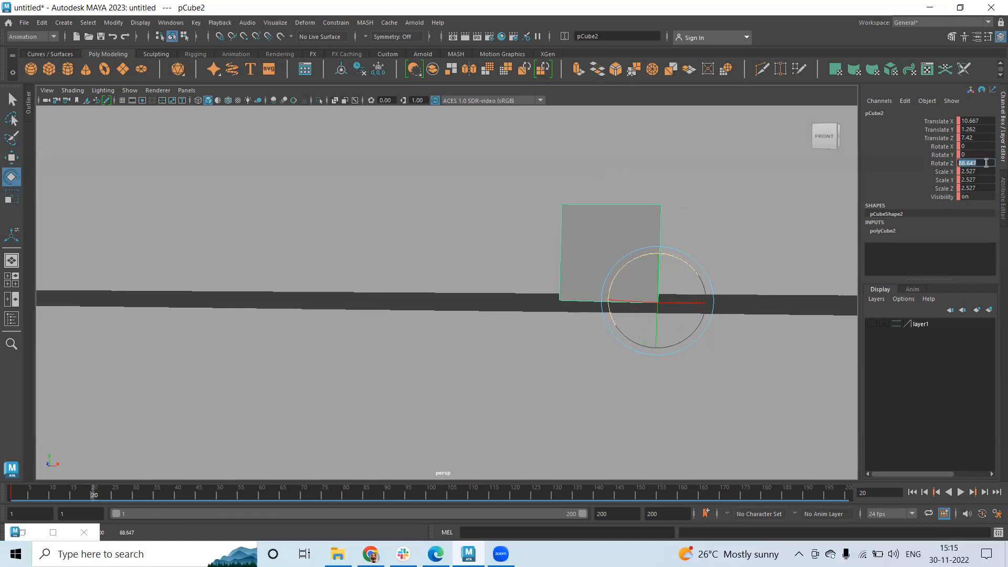
pyautogui.write('90')
pyautogui.press('Return')
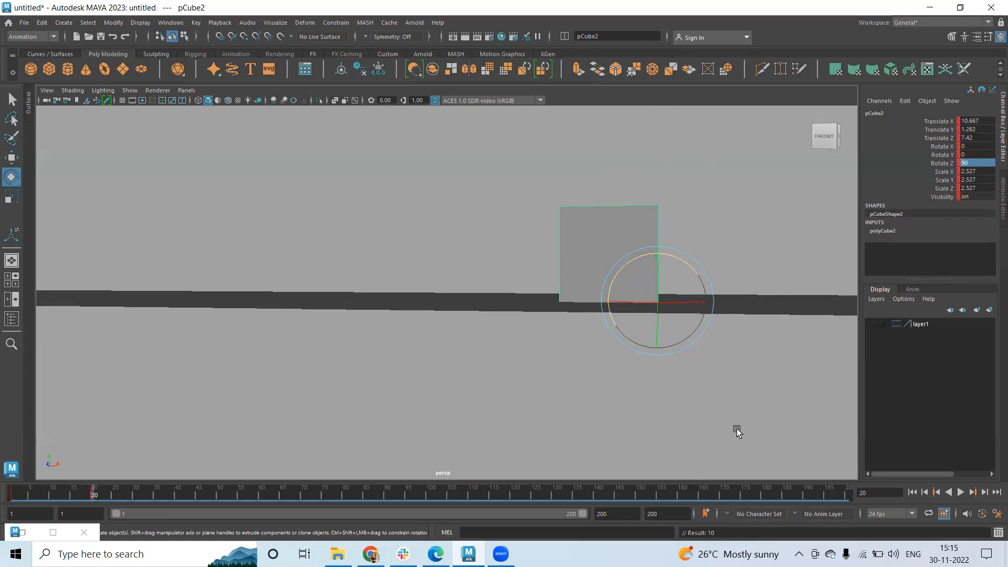
# Step: Try rotating the cube further around Z about the same pivot at frame 20, and undo that rotation
pyautogui.press('w')
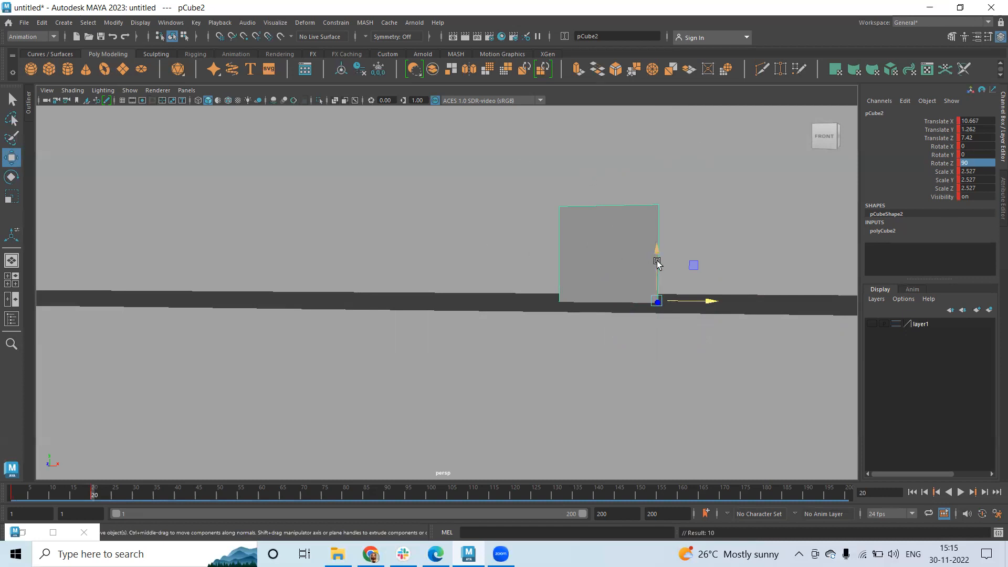
pyautogui.press('e')
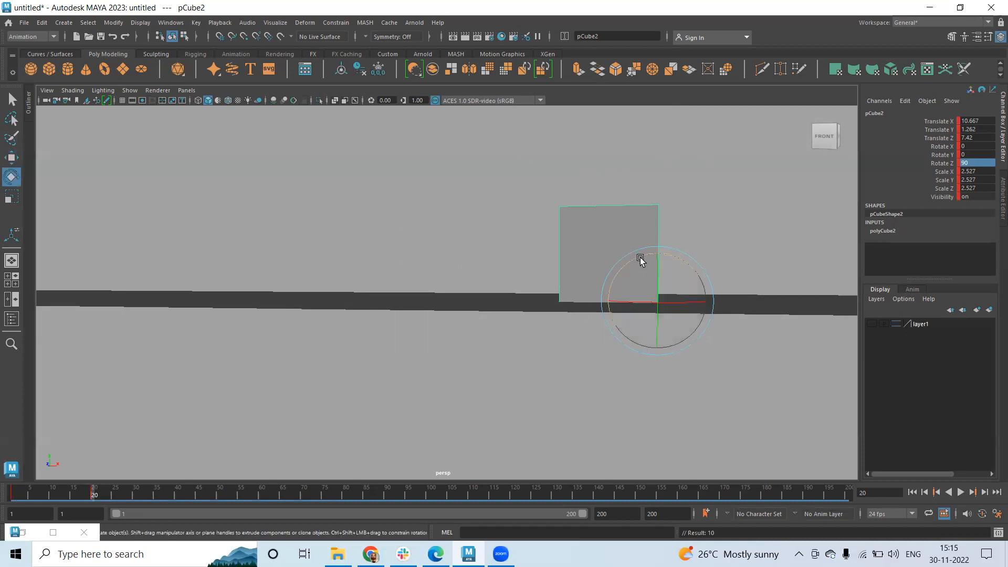
pyautogui.moveTo(623, 259)
pyautogui.mouseDown()
pyautogui.moveTo(596, 281)
pyautogui.moveTo(630, 352)
pyautogui.mouseUp()
pyautogui.hotkey('ctrl', 'z')
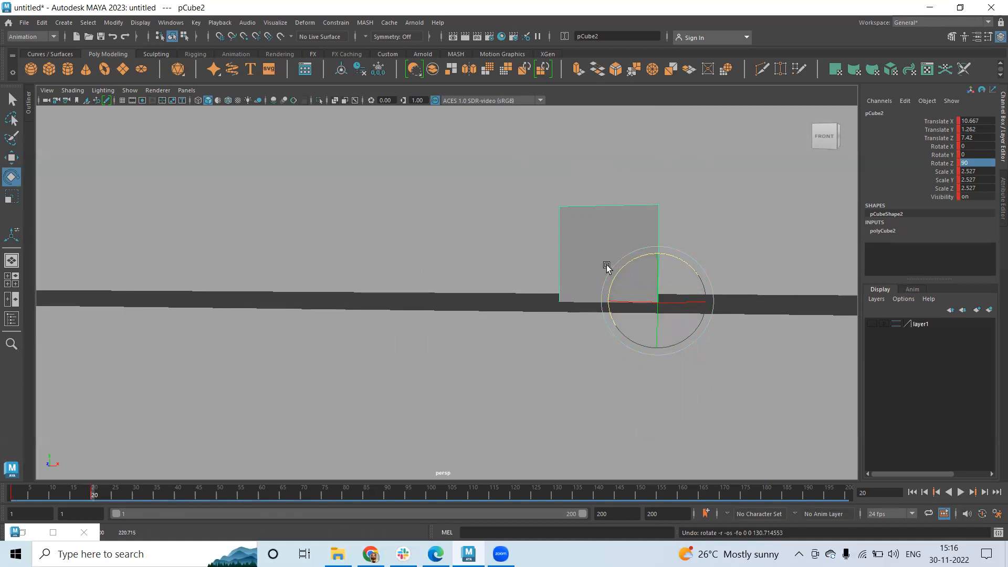
# Step: Group the cube, center the group's pivot and shift it to the cube's new bottom-left corner
pyautogui.hotkey('ctrl', 'g')
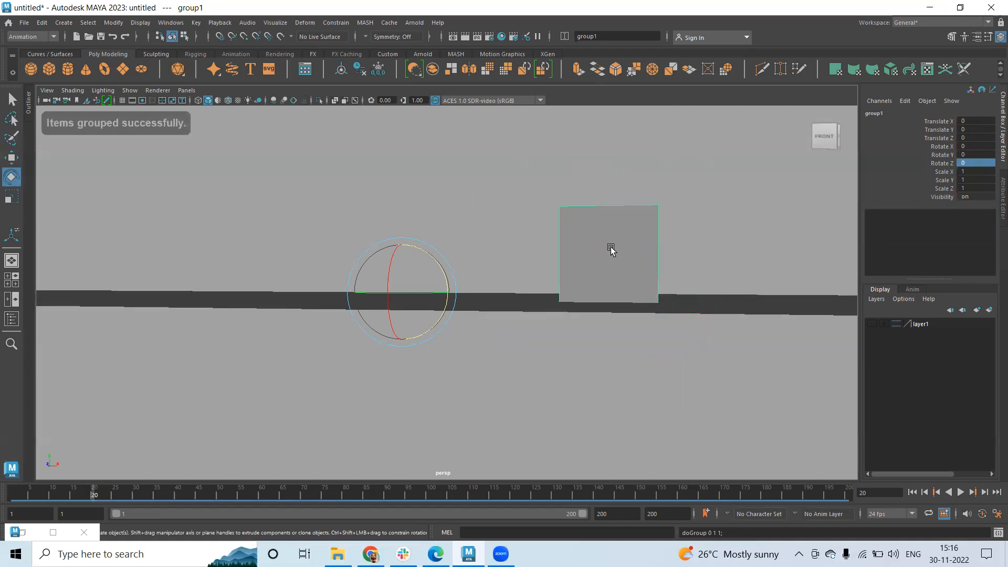
pyautogui.click(113, 23)
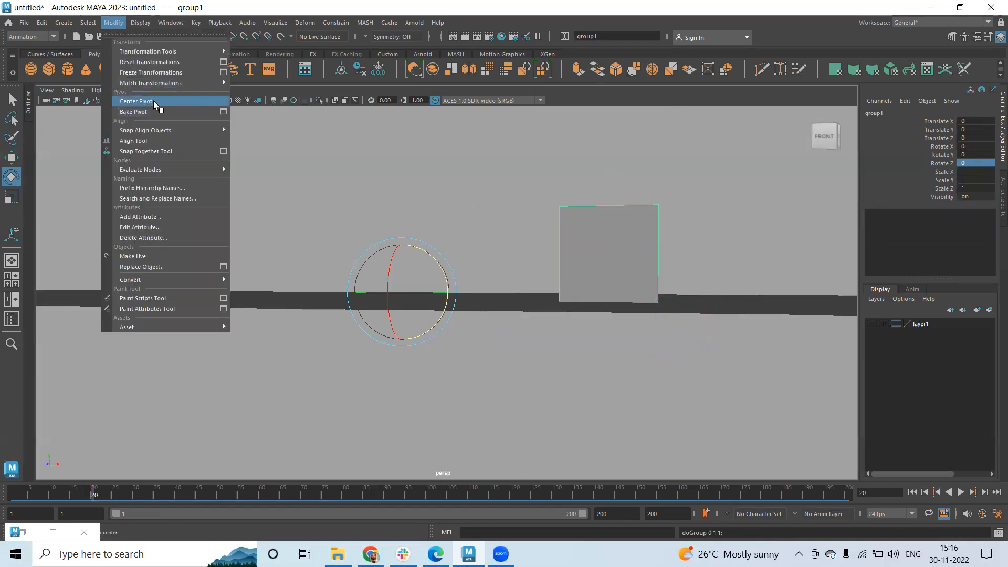
pyautogui.click(154, 100)
pyautogui.press('w')
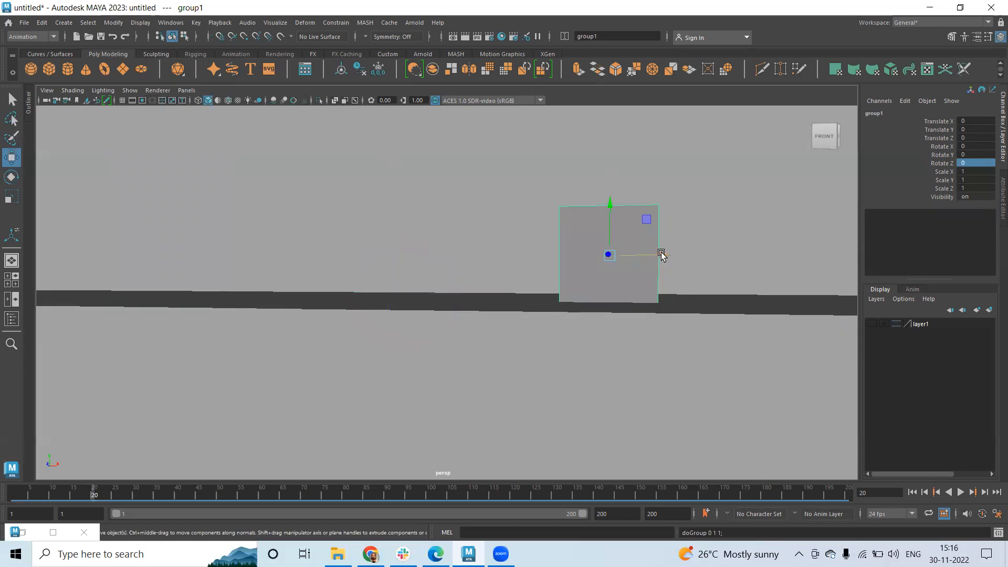
pyautogui.press('d')
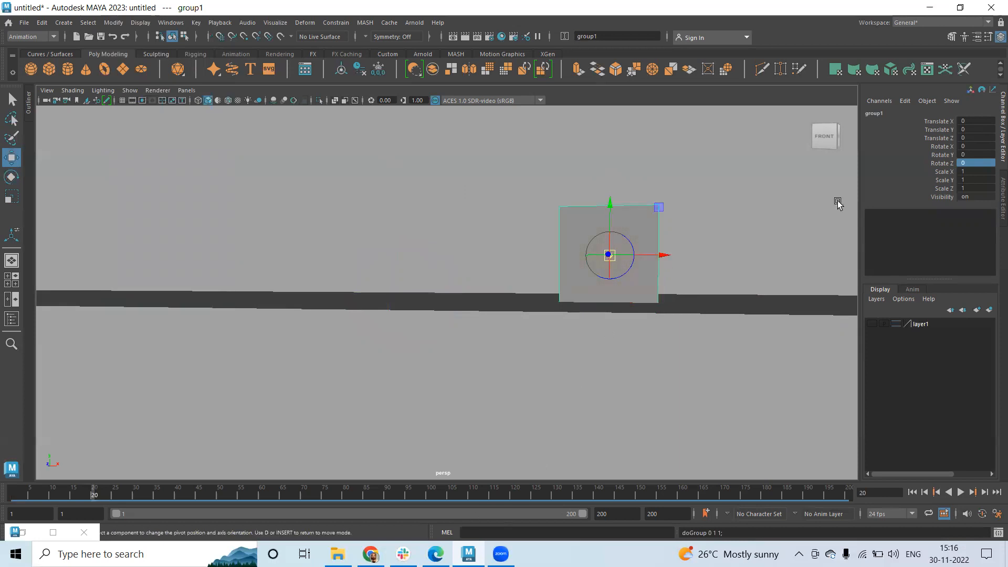
pyautogui.moveTo(636, 255); pyautogui.dragTo(604, 255)
pyautogui.moveTo(560, 201); pyautogui.dragTo(558, 247)
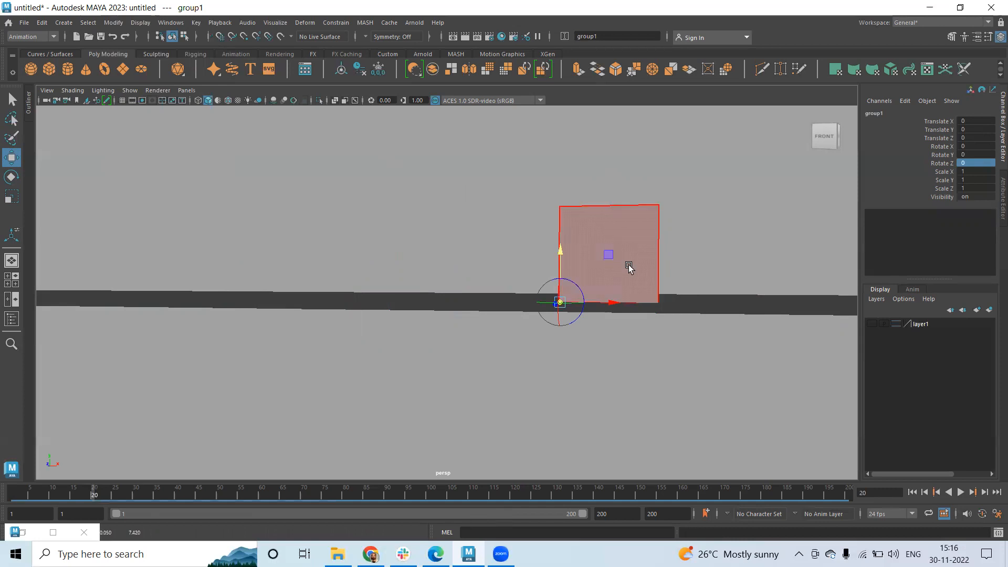
# Step: Key the group at frame 20, and set its Rotate Z to 90 at frame 40
pyautogui.press('e')
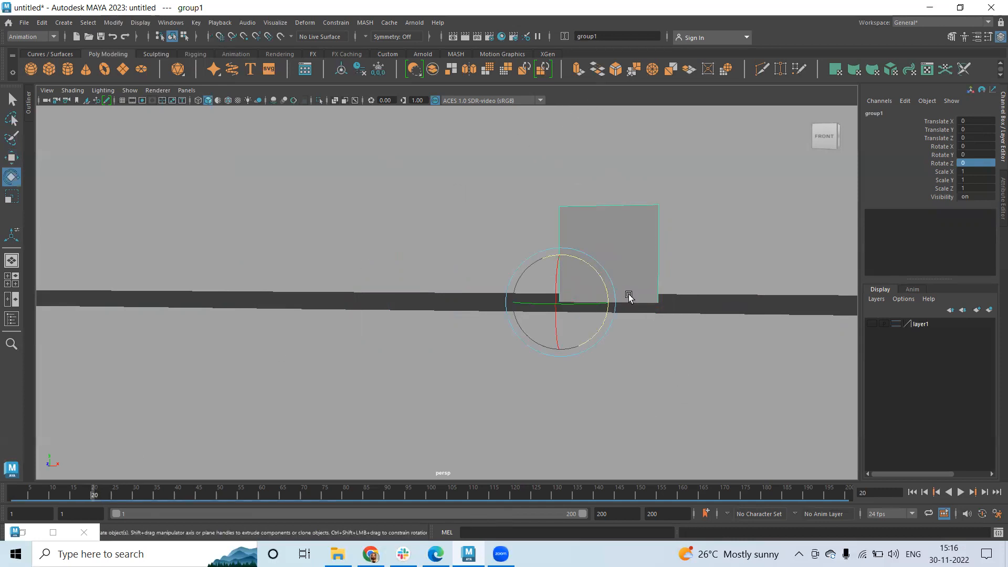
pyautogui.press('s')
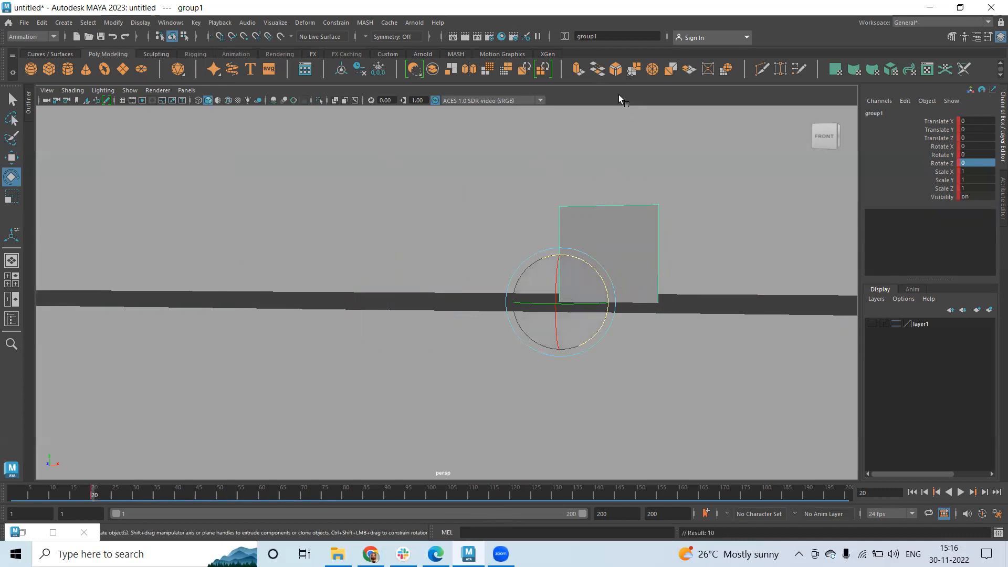
pyautogui.click(177, 497)
pyautogui.moveTo(611, 251); pyautogui.dragTo(493, 263, button='middle')
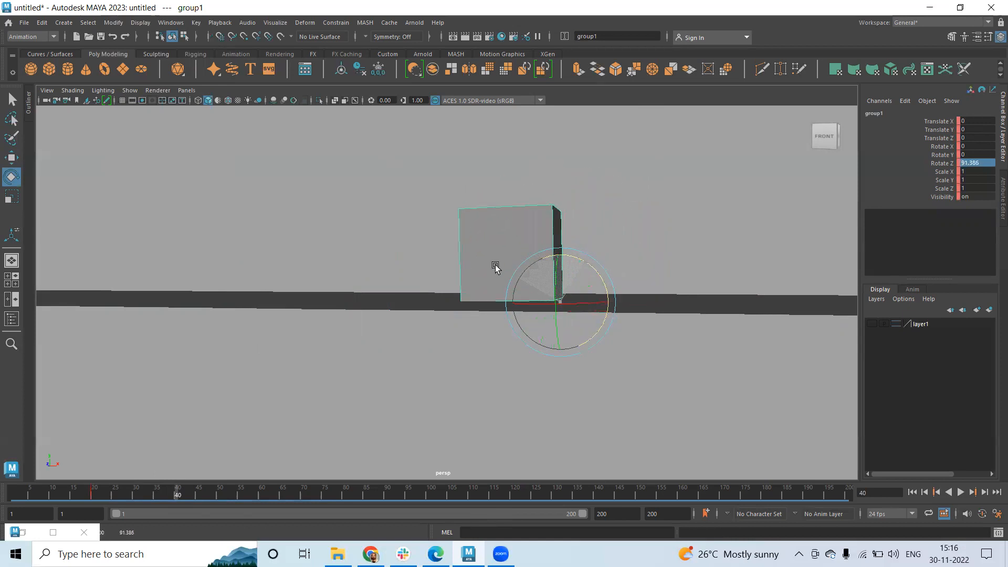
pyautogui.doubleClick(980, 163)
pyautogui.press('Return')
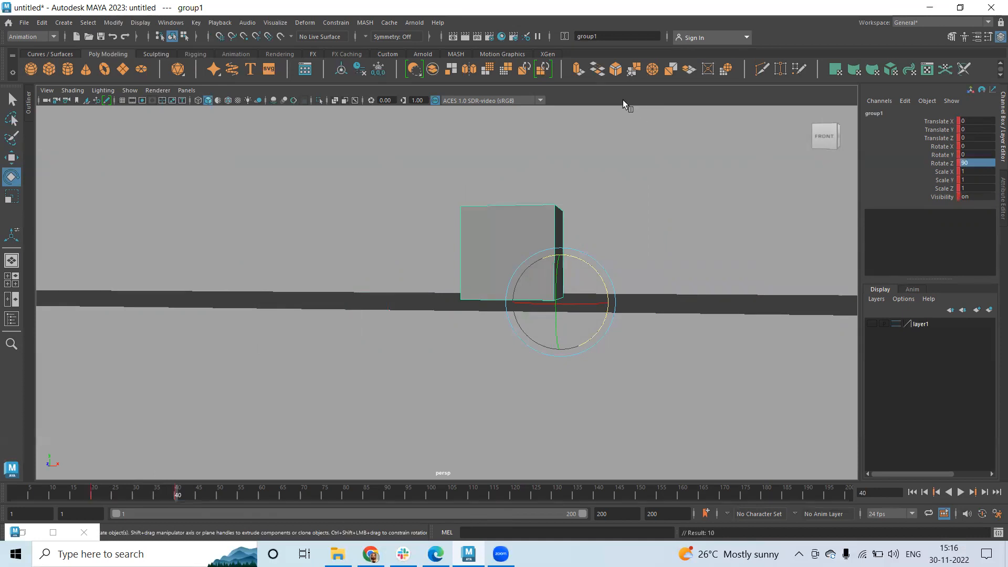
# Step: At frame 40, nest the first group in a second group and place its centered pivot at the cube's bottom-left corner
pyautogui.press('w')
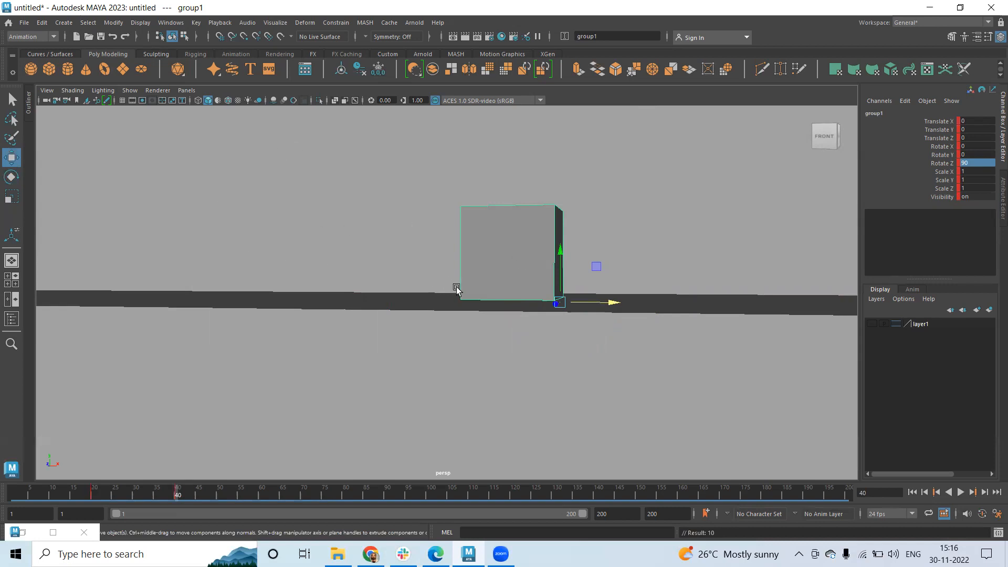
pyautogui.hotkey('ctrl', 'g')
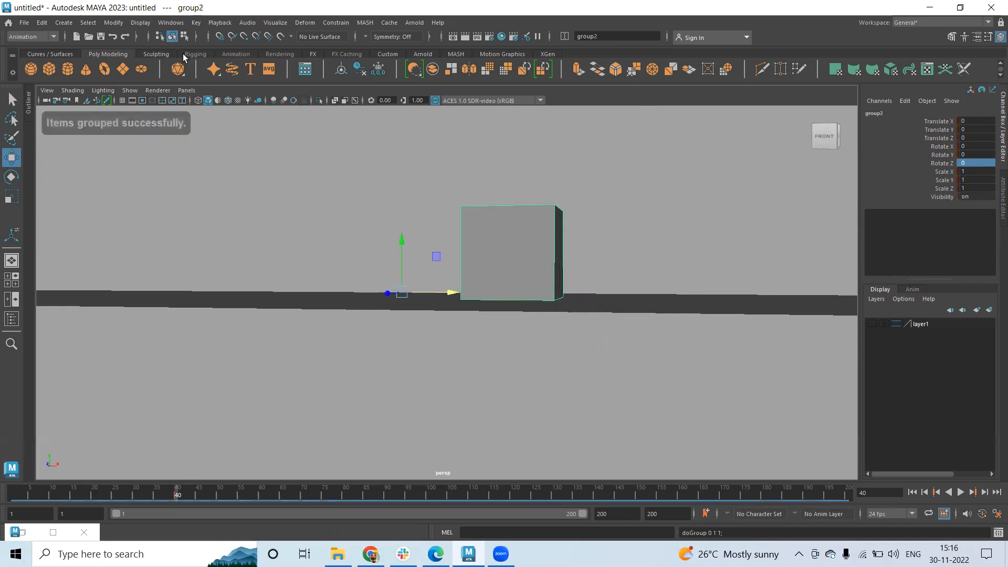
pyautogui.click(114, 22)
pyautogui.click(141, 101)
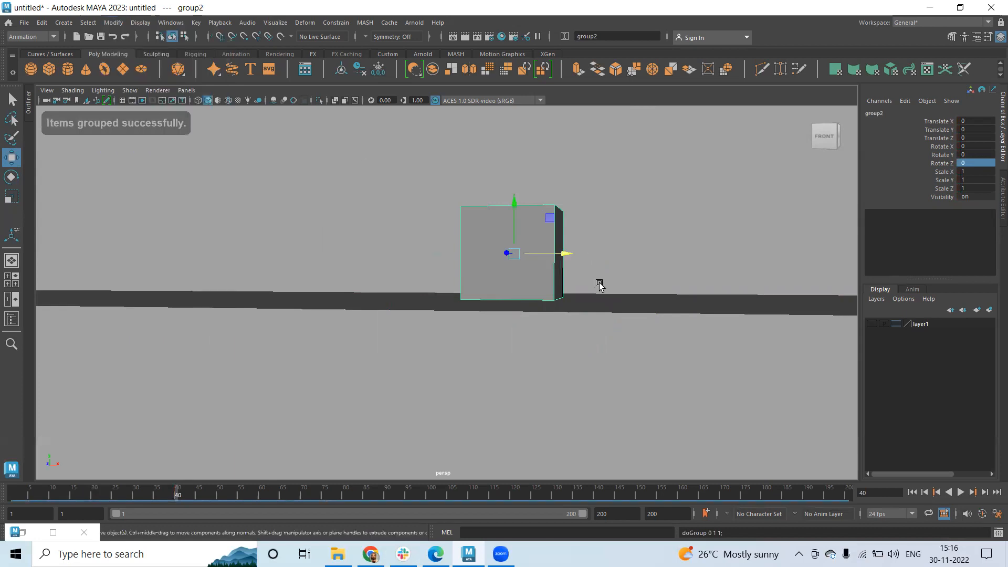
pyautogui.press('d')
pyautogui.keyDown('alt'); pyautogui.moveTo(589, 292); pyautogui.dragTo(604, 301); pyautogui.keyUp('alt')
pyautogui.moveTo(565, 254); pyautogui.dragTo(509, 245)
pyautogui.moveTo(473, 201); pyautogui.dragTo(473, 244)
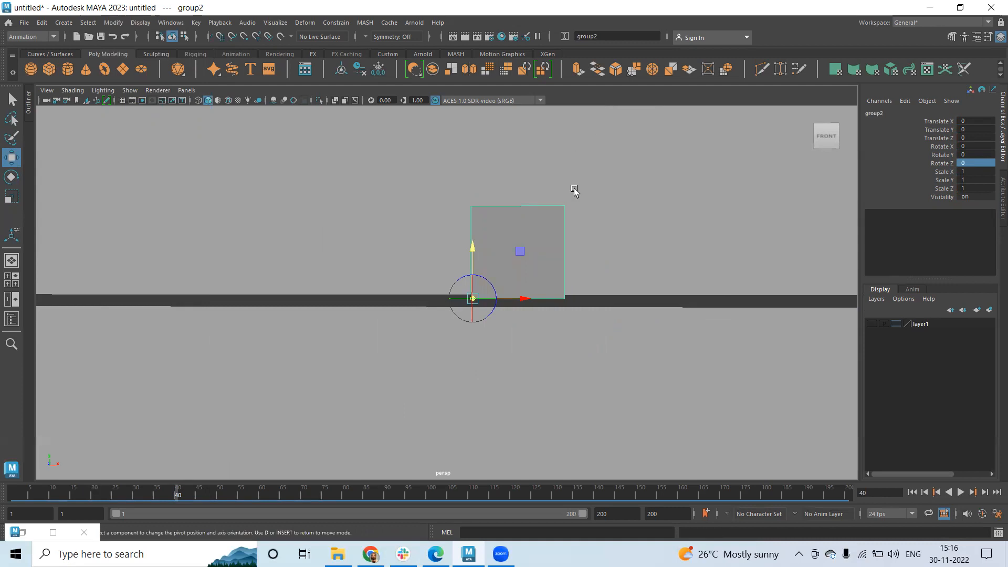
# Step: Key the second group at frame 40, and set its Rotate Z to 90 at frame 60
pyautogui.press('s')
pyautogui.click(260, 496)
pyautogui.press('e')
pyautogui.moveTo(511, 256); pyautogui.dragTo(423, 258)
pyautogui.doubleClick(981, 162)
pyautogui.write('90')
pyautogui.press('Return')
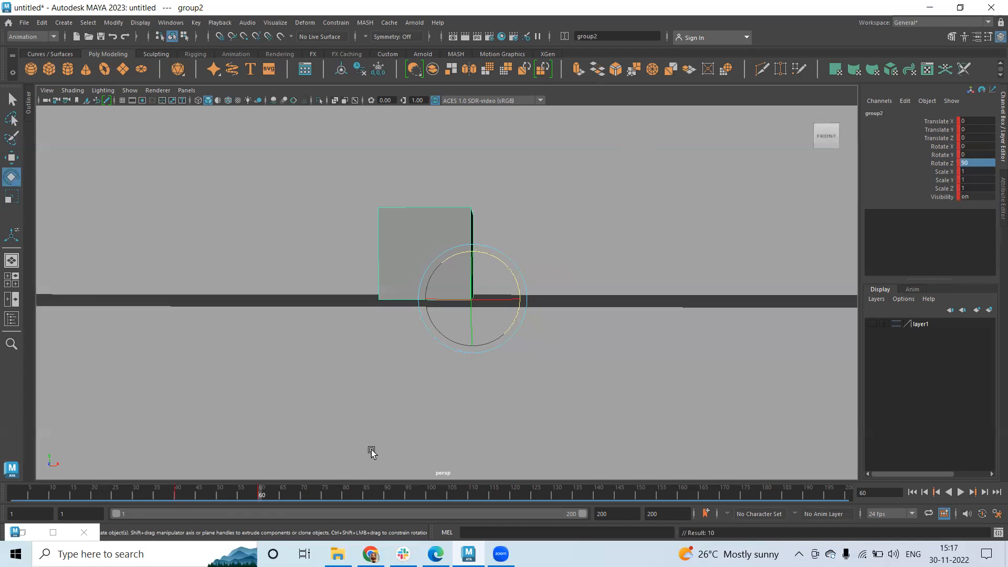
# Step: At frame 60, wrap the second group in a third group and place its centered pivot at the cube's bottom-left corner
pyautogui.press('w')
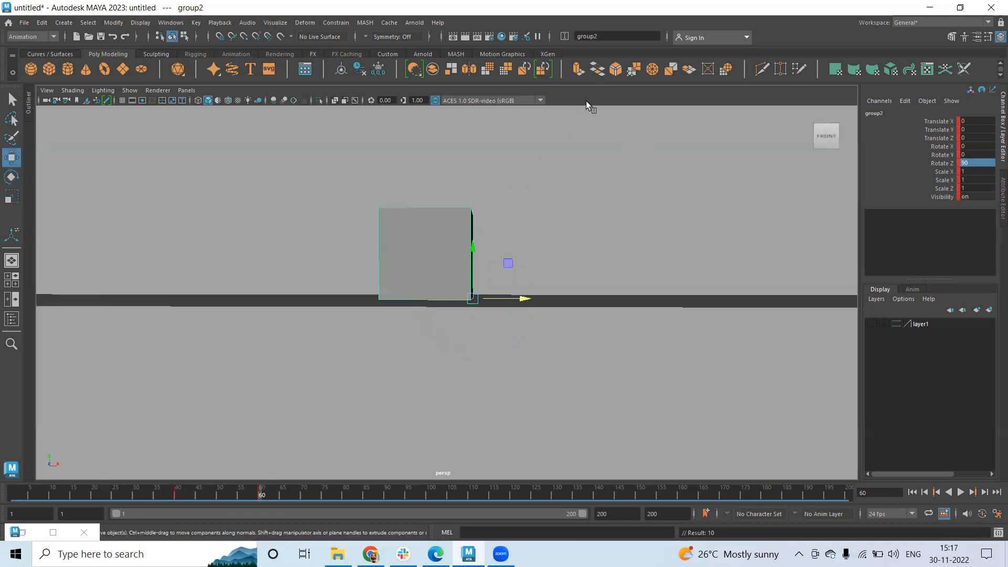
pyautogui.hotkey('ctrl', 'g')
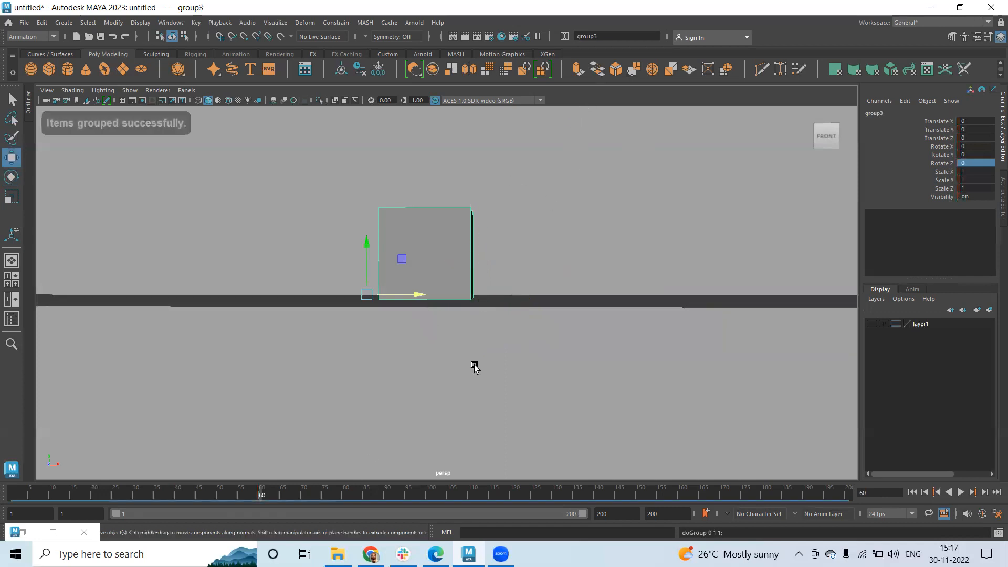
pyautogui.click(112, 23)
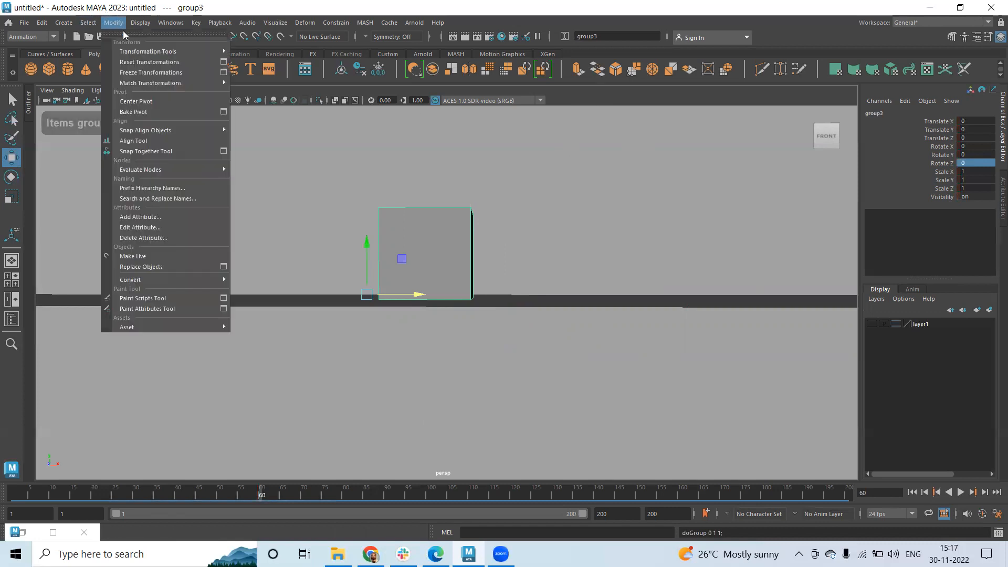
pyautogui.click(147, 103)
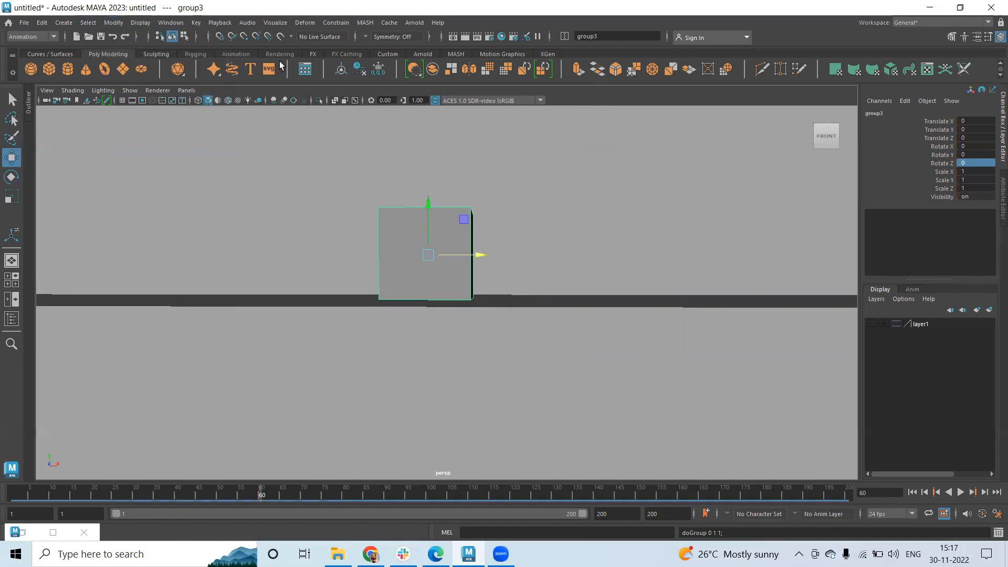
pyautogui.press('d')
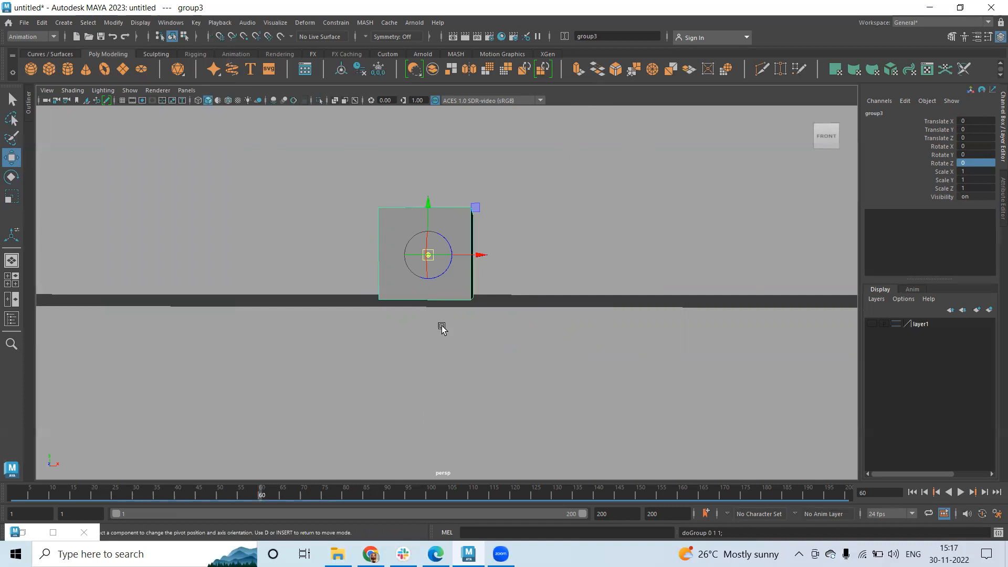
pyautogui.keyDown('alt'); pyautogui.moveTo(440, 326); pyautogui.dragTo(455, 326); pyautogui.keyUp('alt')
pyautogui.moveTo(464, 255); pyautogui.dragTo(438, 255)
pyautogui.keyDown('alt'); pyautogui.moveTo(476, 289); pyautogui.dragTo(438, 255); pyautogui.keyUp('alt')
pyautogui.moveTo(382, 206); pyautogui.dragTo(383, 248)
pyautogui.press('d')
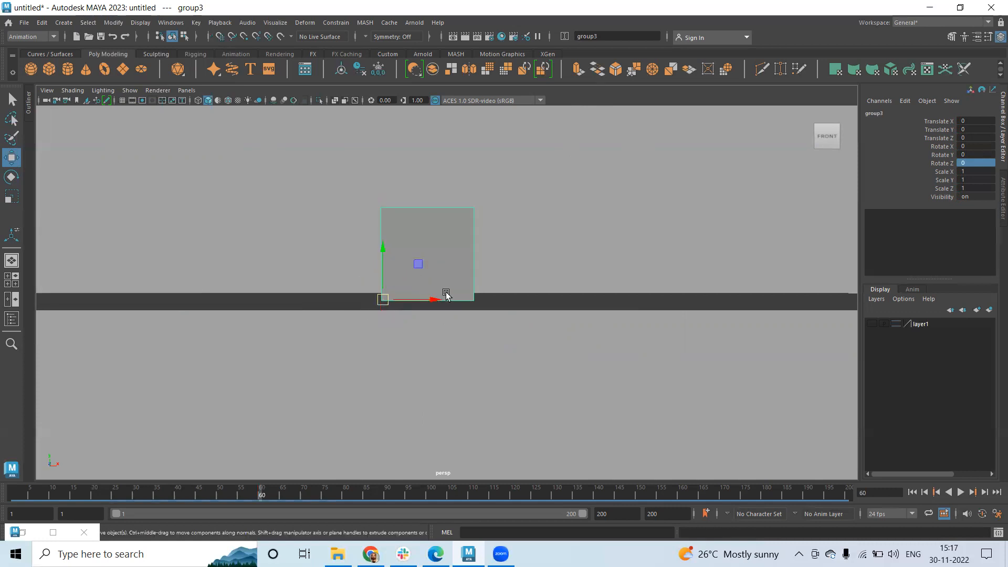
# Step: Key the third group at frame 60, and key its Rotate Z at 90 at frame 80
pyautogui.press('s')
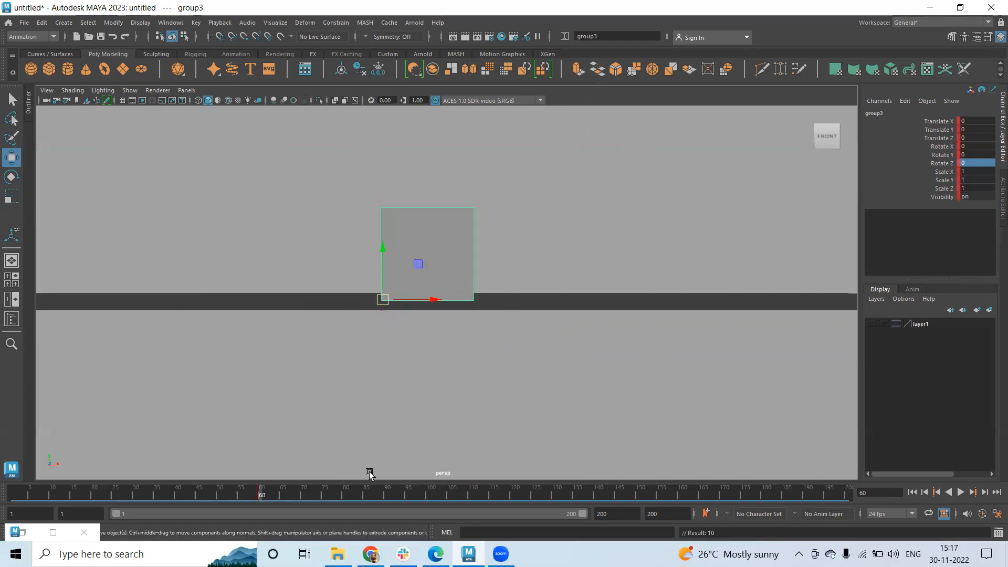
pyautogui.click(344, 491)
pyautogui.press('e')
pyautogui.moveTo(414, 268); pyautogui.dragTo(352, 269)
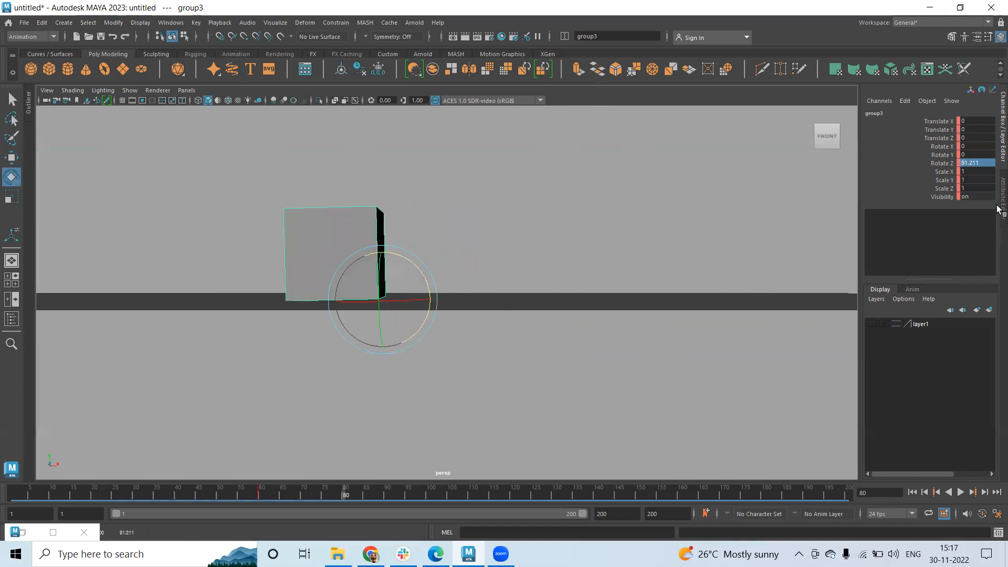
pyautogui.doubleClick(987, 162)
pyautogui.press('Return')
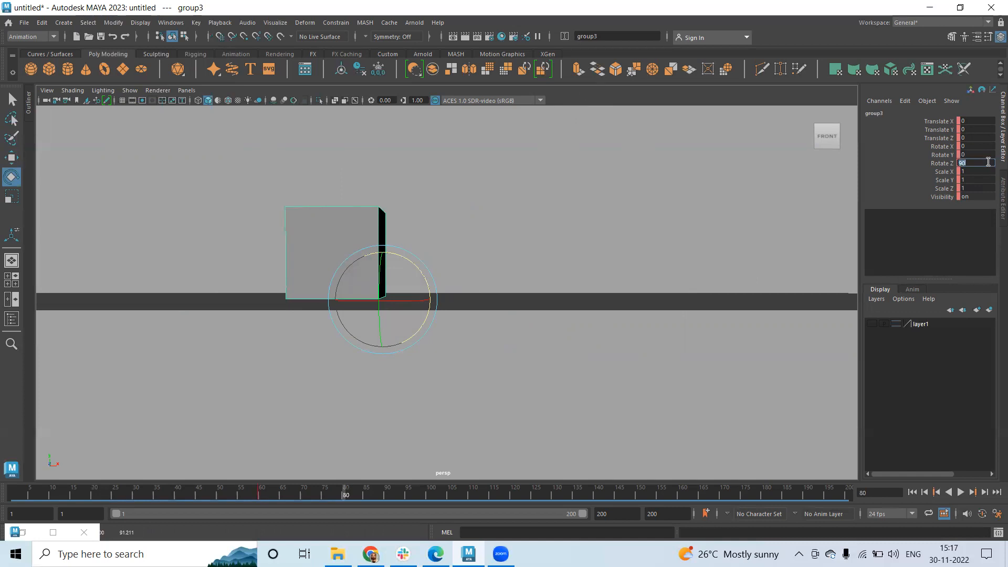
pyautogui.press('s')
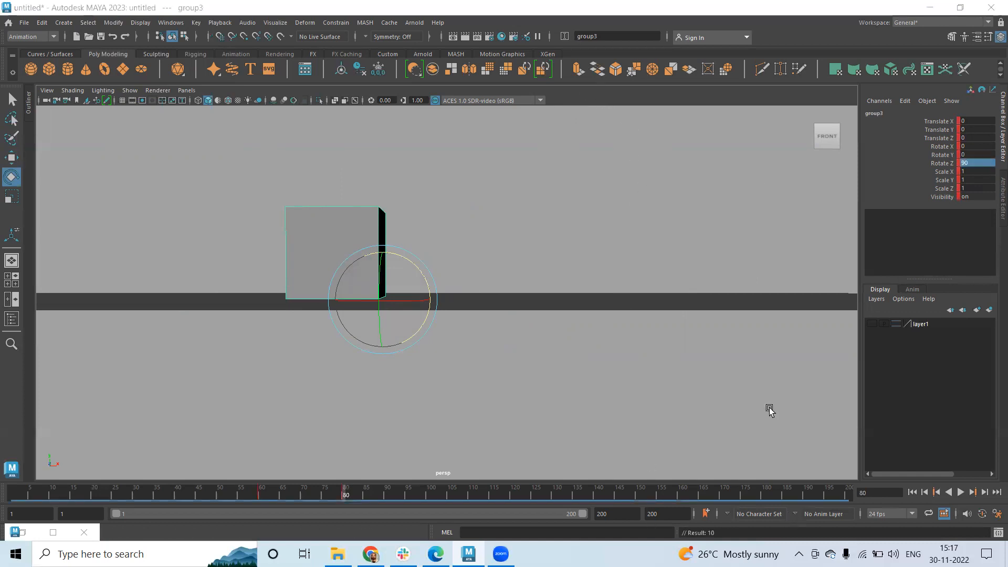
# Step: Deselect the group and play the rolling cube animation twice from frame 1, stopping it after each pass
pyautogui.click(770, 409)
pyautogui.click(911, 492)
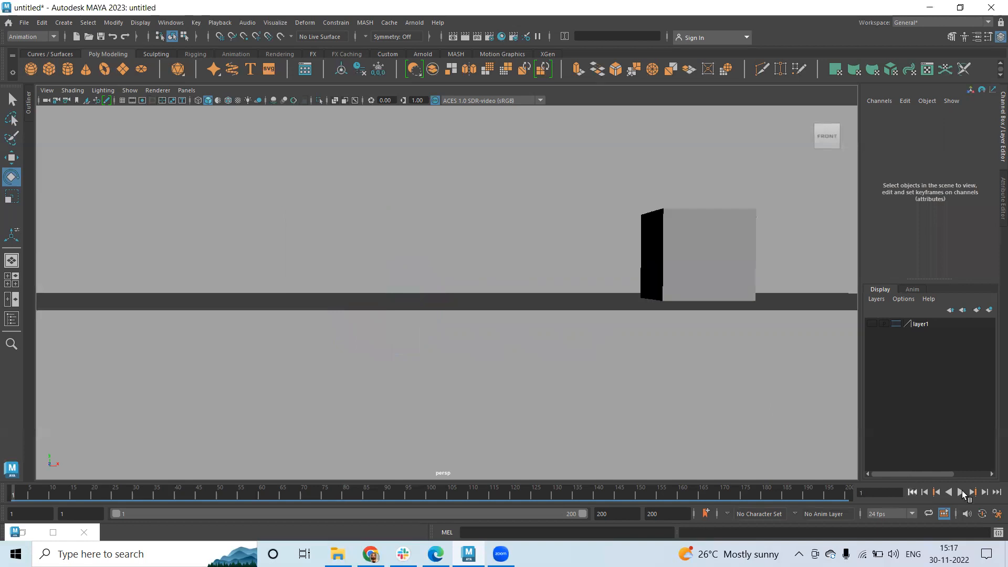
pyautogui.click(962, 493)
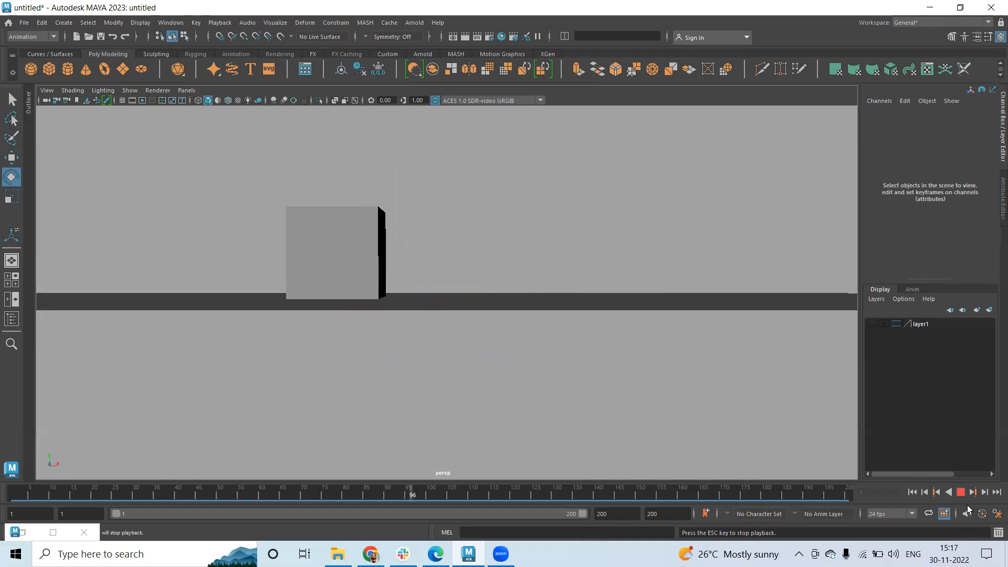
pyautogui.click(960, 492)
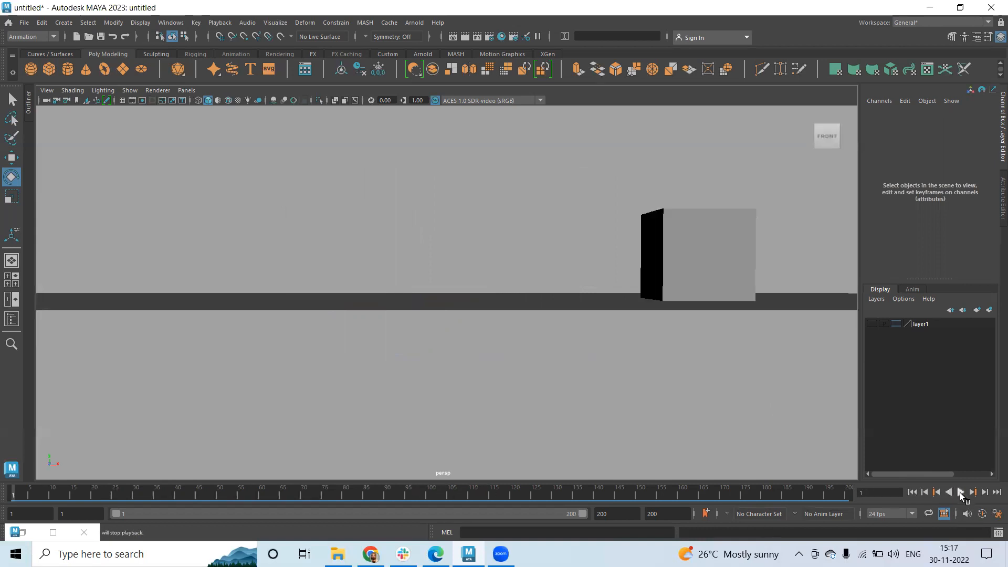
pyautogui.click(961, 492)
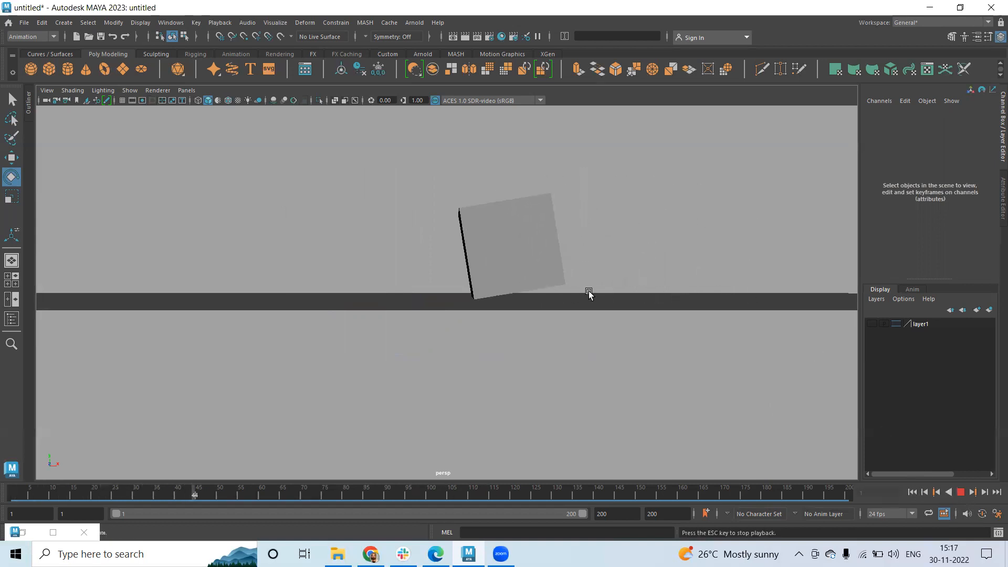
pyautogui.click(961, 493)
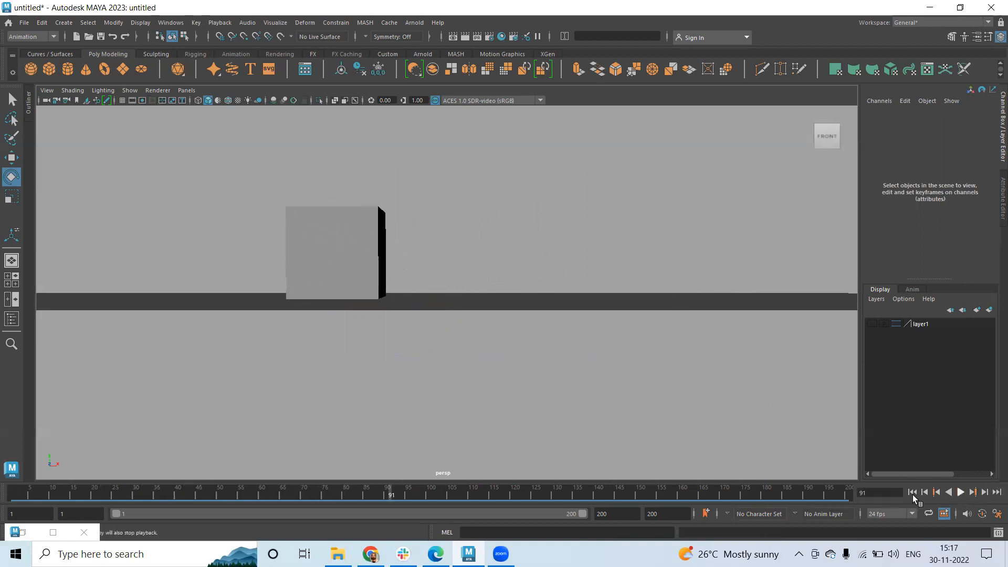